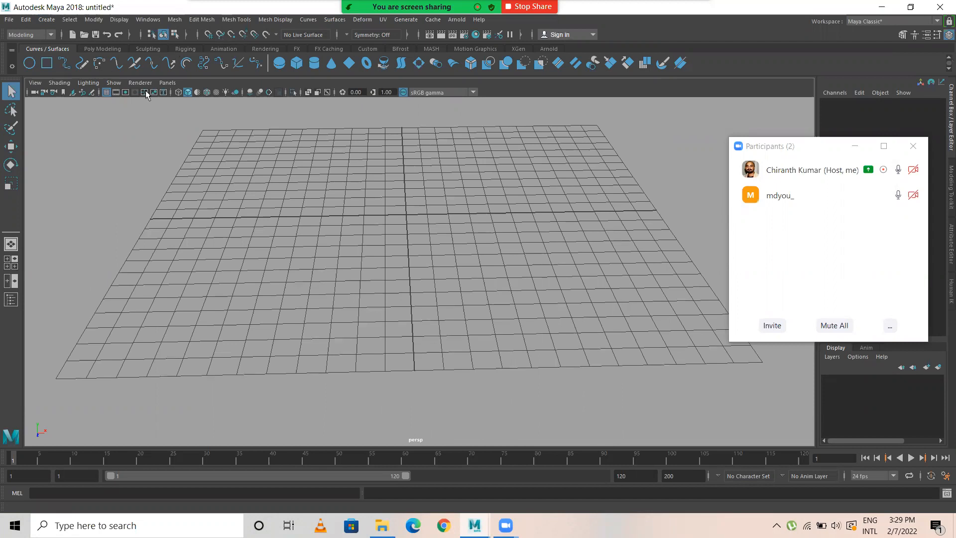
# Step: Start the CV Curve Tool and enlarge the front view to fill the workspace
pyautogui.scroll(-2, 354, 229)
pyautogui.scroll(-2, 352, 245)
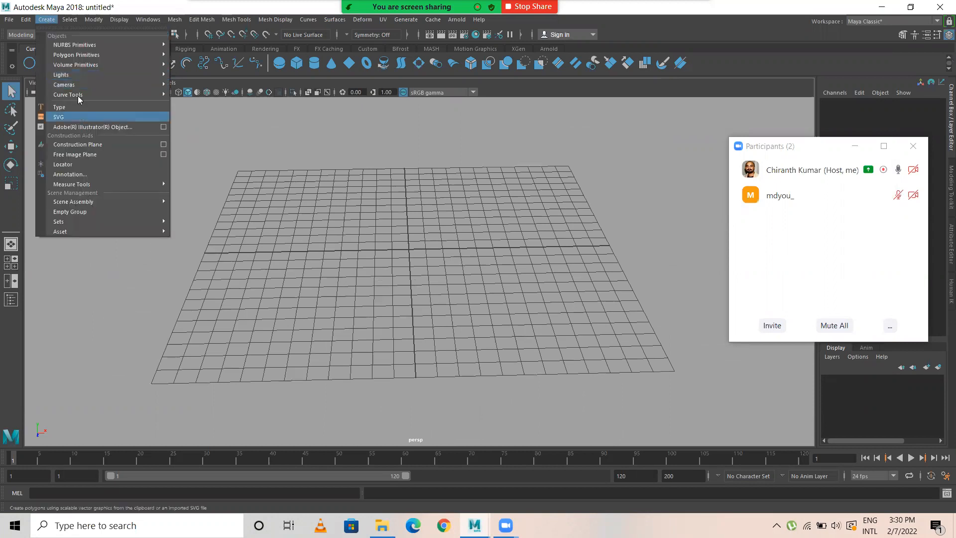
pyautogui.moveTo(79, 100)
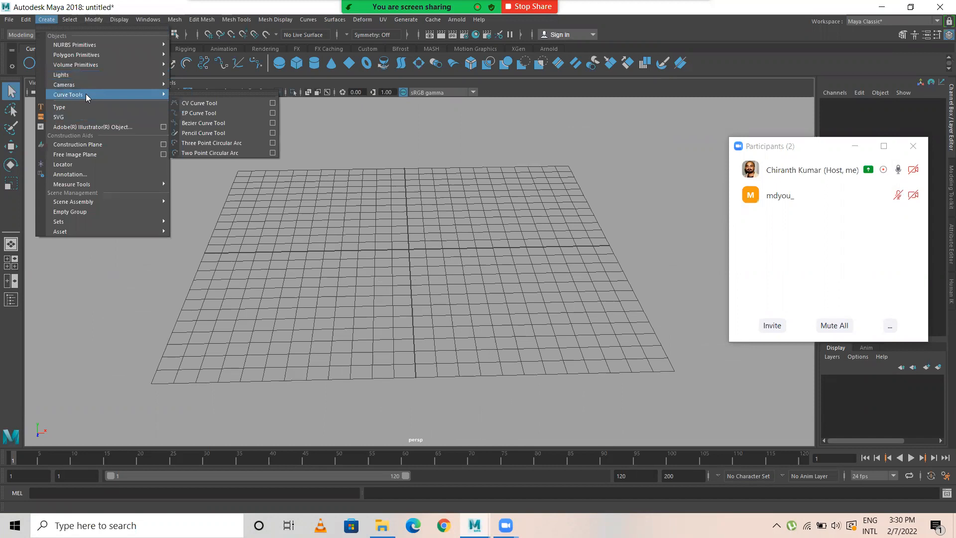
pyautogui.click(24, 14)
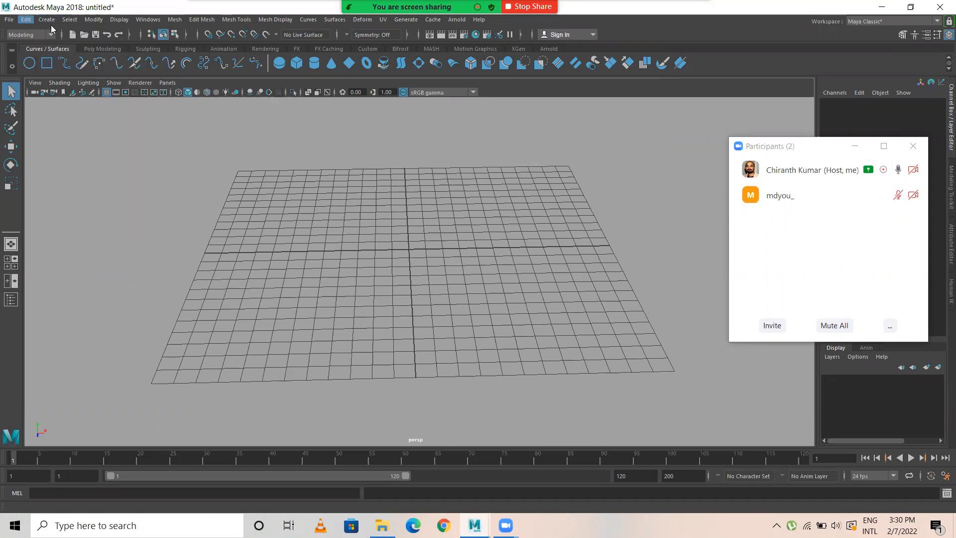
pyautogui.click(29, 22)
pyautogui.moveTo(48, 21)
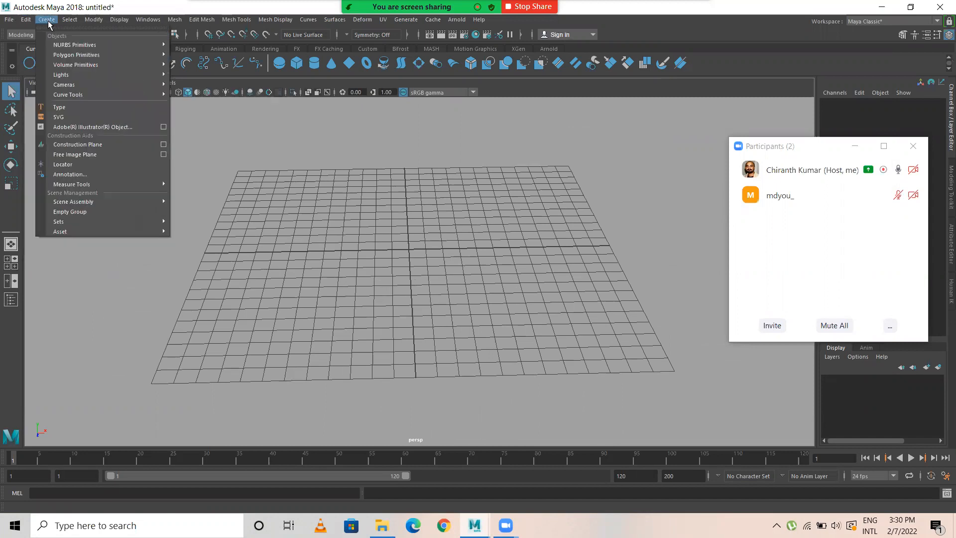
pyautogui.moveTo(80, 94)
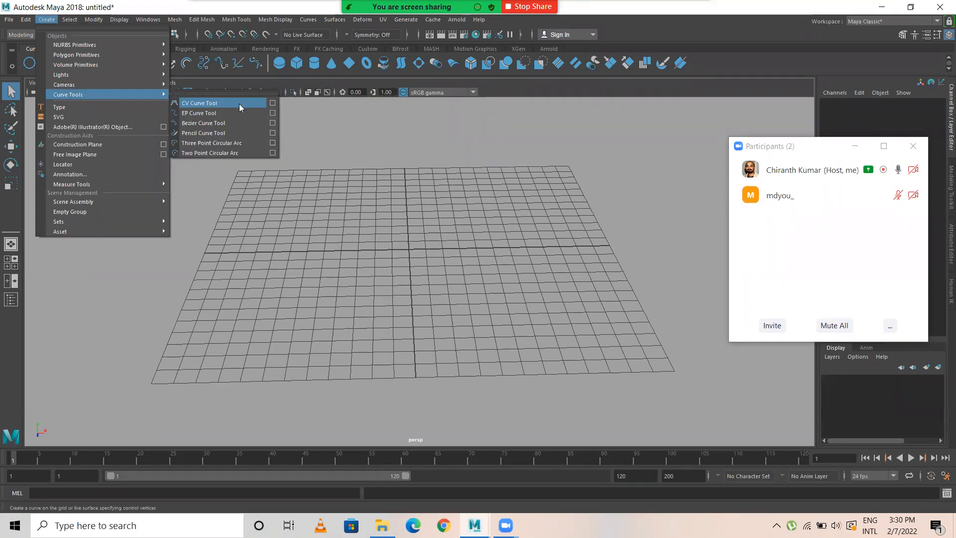
pyautogui.click(194, 103)
pyautogui.moveTo(528, 328)
pyautogui.keyDown('alt'); pyautogui.mouseDown()
pyautogui.moveTo(529, 353)
pyautogui.moveTo(540, 325)
pyautogui.mouseUp(); pyautogui.keyUp('alt')
pyautogui.keyDown('alt'); pyautogui.moveTo(478, 325); pyautogui.dragTo(521, 326, button='right'); pyautogui.keyUp('alt')
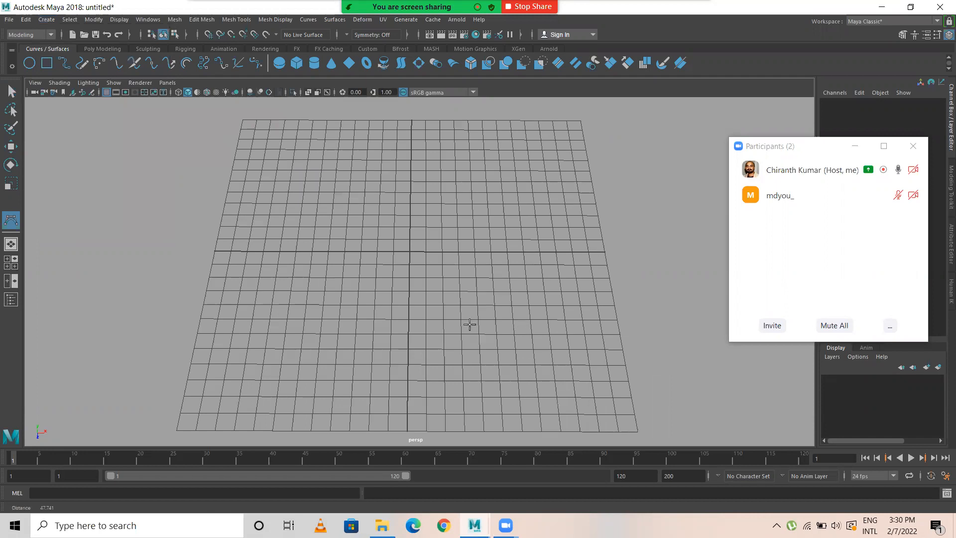
pyautogui.keyDown('alt'); pyautogui.moveTo(429, 250); pyautogui.dragTo(448, 275, button='middle'); pyautogui.keyUp('alt')
pyautogui.press('space')
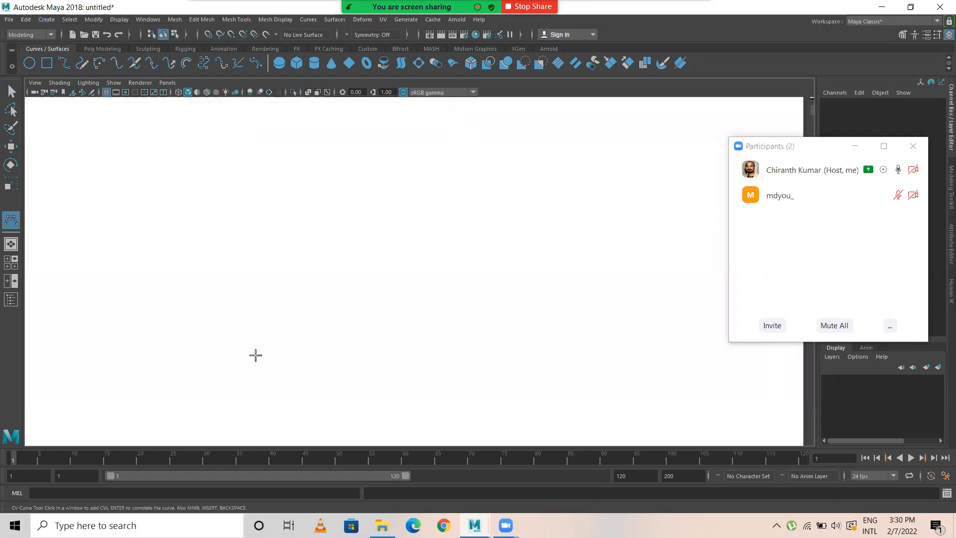
pyautogui.press('space')
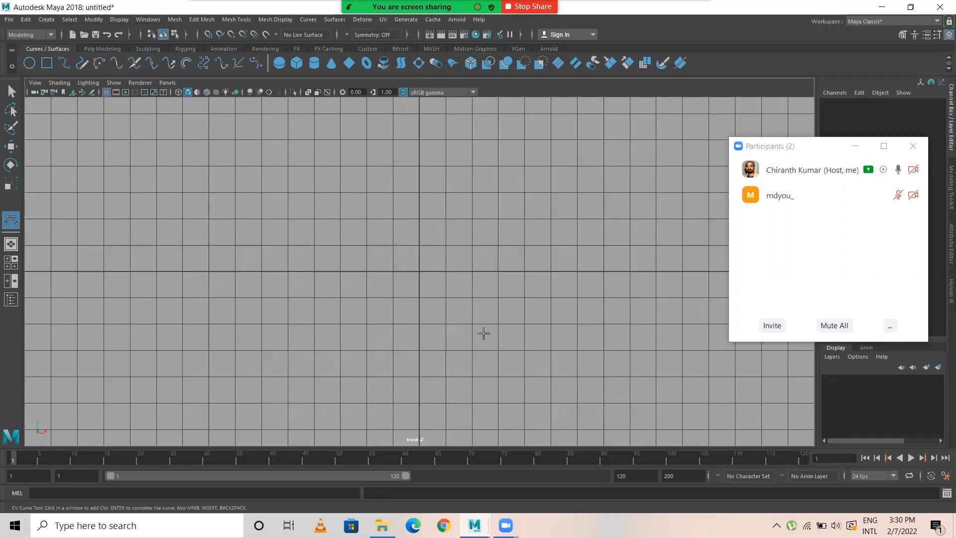
pyautogui.keyDown('alt'); pyautogui.moveTo(428, 140); pyautogui.dragTo(375, 135, button='middle'); pyautogui.keyUp('alt')
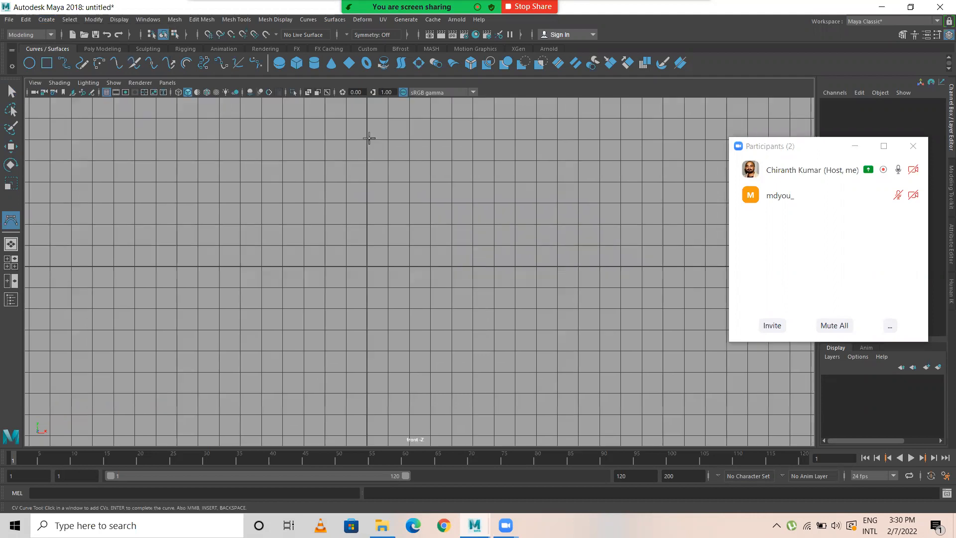
# Step: Draw an S-shaped vase half-profile with the CV Curve Tool in the front view, starting and ending on the vertical axis
pyautogui.click(368, 139)
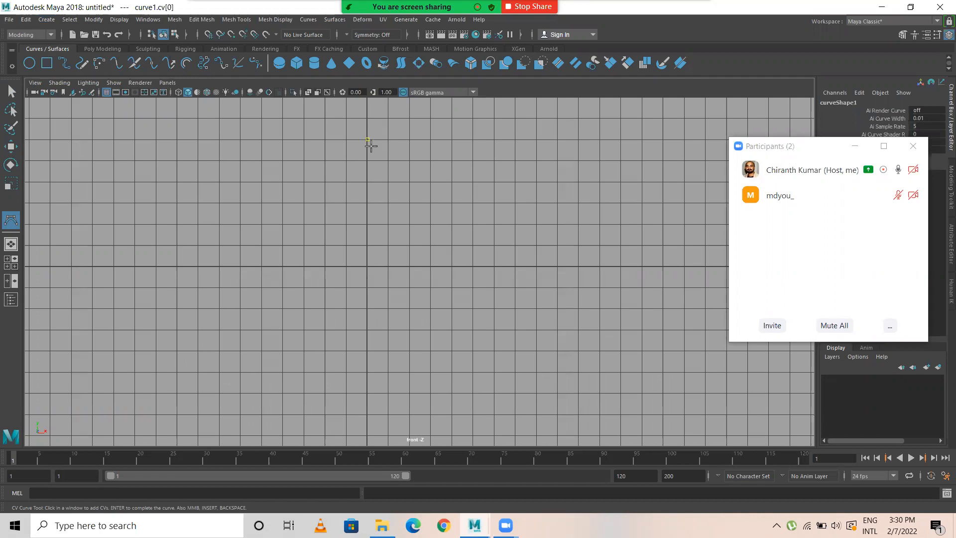
pyautogui.click(397, 140)
pyautogui.click(472, 142)
pyautogui.click(515, 149)
pyautogui.click(536, 204)
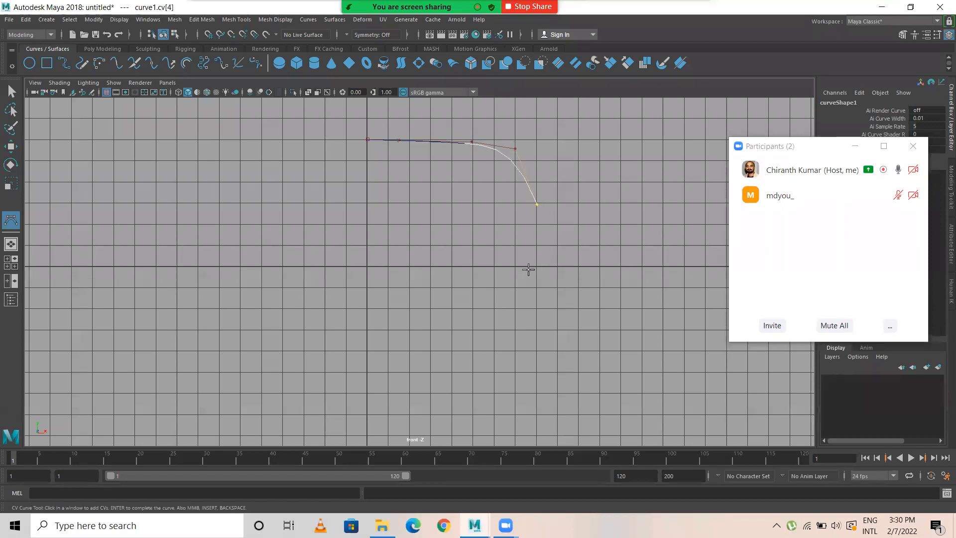
pyautogui.scroll(-2, 528, 269)
pyautogui.click(513, 265)
pyautogui.click(491, 301)
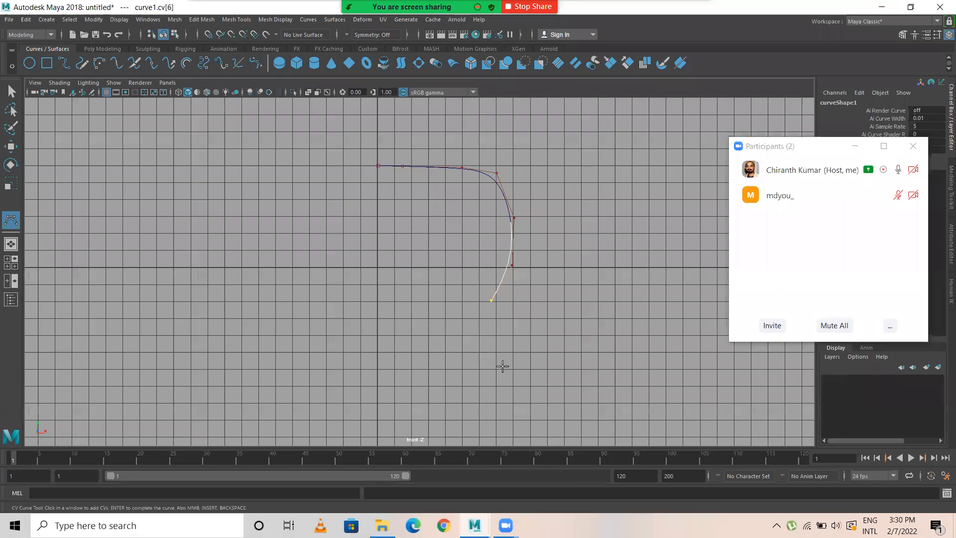
pyautogui.click(480, 351)
pyautogui.scroll(-3, 503, 356)
pyautogui.keyDown('alt'); pyautogui.moveTo(503, 332); pyautogui.dragTo(501, 235, button='middle'); pyautogui.keyUp('alt')
pyautogui.click(498, 269)
pyautogui.click(489, 322)
pyautogui.click(417, 341)
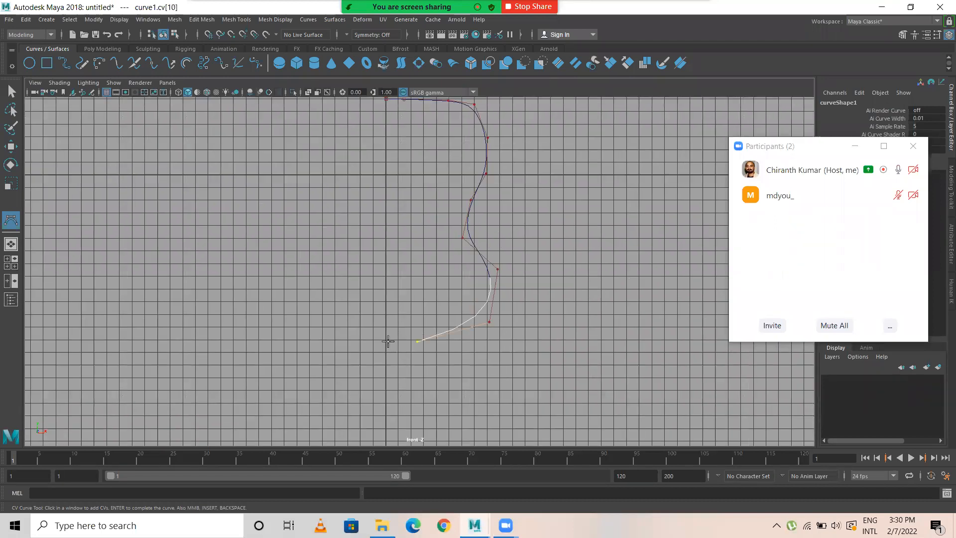
pyautogui.click(386, 342)
pyautogui.press('q')
pyautogui.keyDown('alt'); pyautogui.moveTo(474, 214); pyautogui.dragTo(479, 248, button='middle'); pyautogui.keyUp('alt')
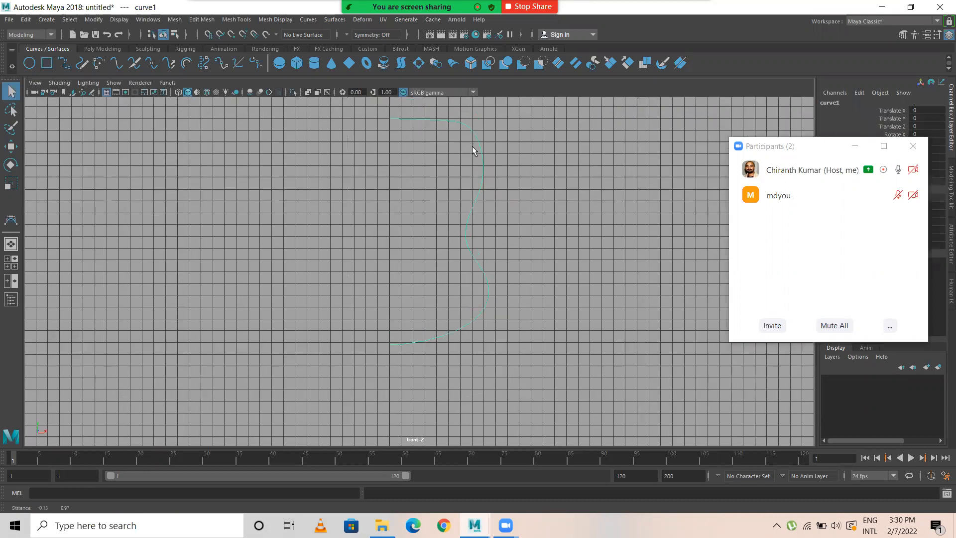
pyautogui.scroll(-1, 472, 147)
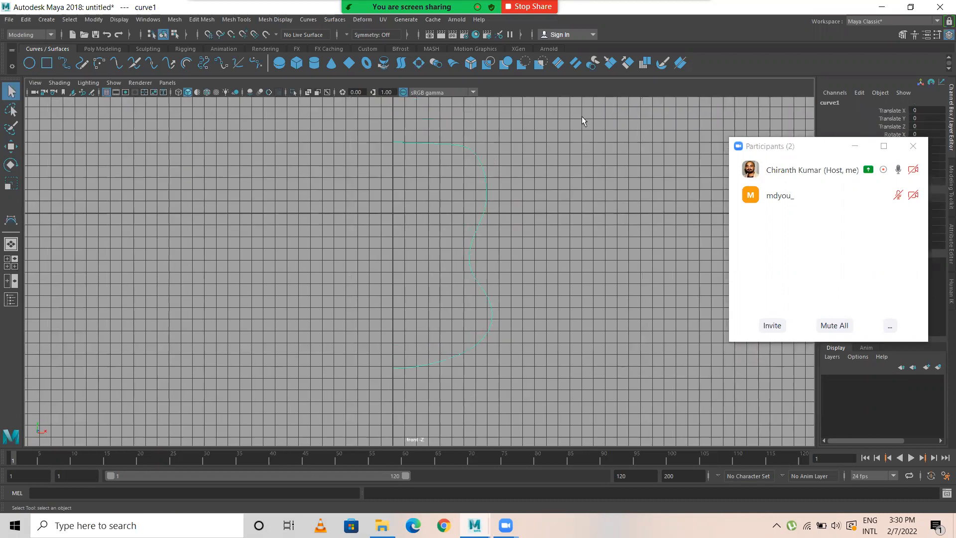
# Step: Examine the new profile curve in the perspective view and compare it with the front view
pyautogui.press('space')
pyautogui.press('space')
pyautogui.keyDown('alt'); pyautogui.moveTo(490, 280); pyautogui.dragTo(481, 231); pyautogui.keyUp('alt')
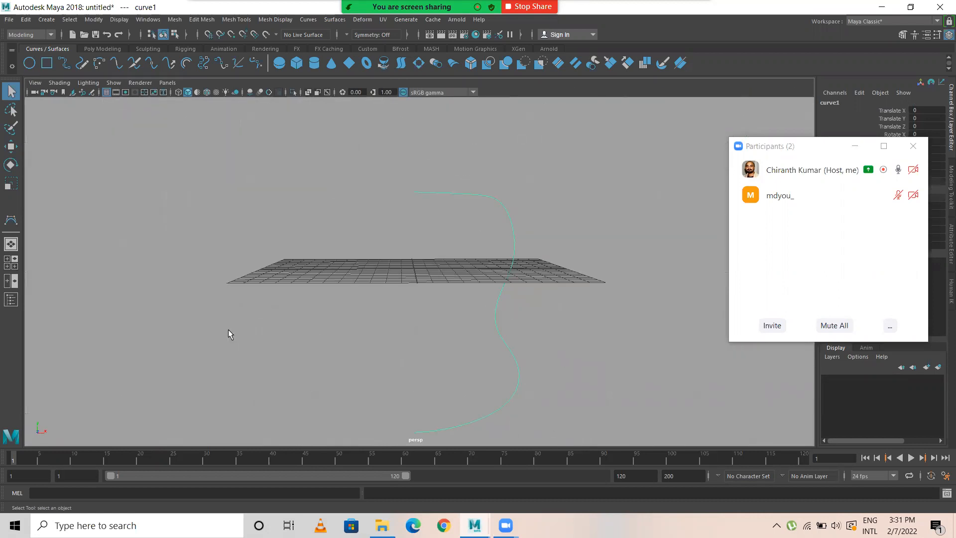
pyautogui.press('space')
pyautogui.press('space')
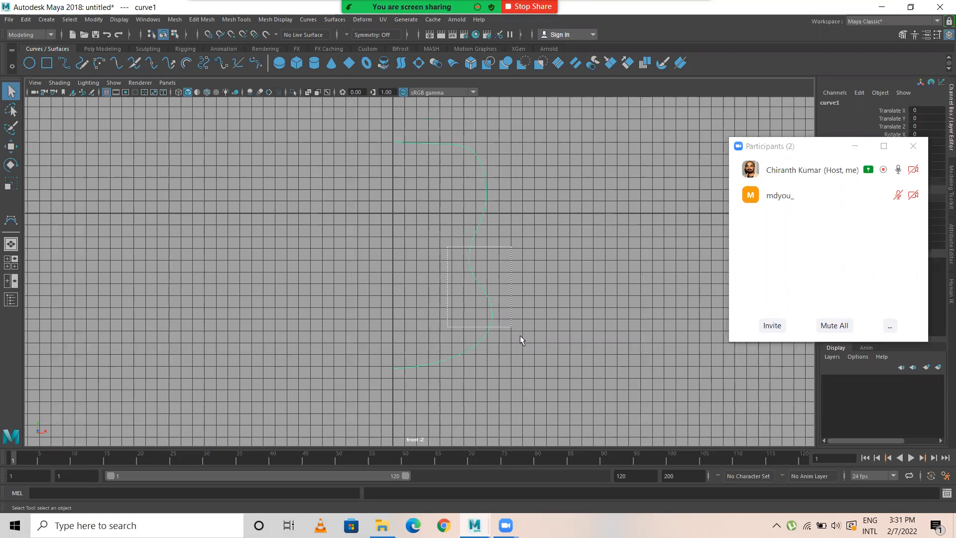
pyautogui.click(479, 278)
pyautogui.press('space')
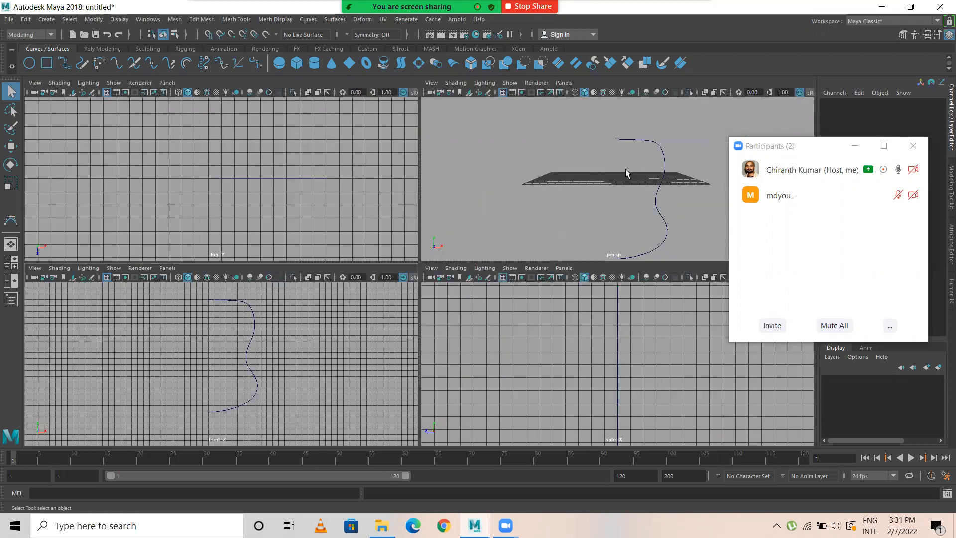
pyautogui.press('space')
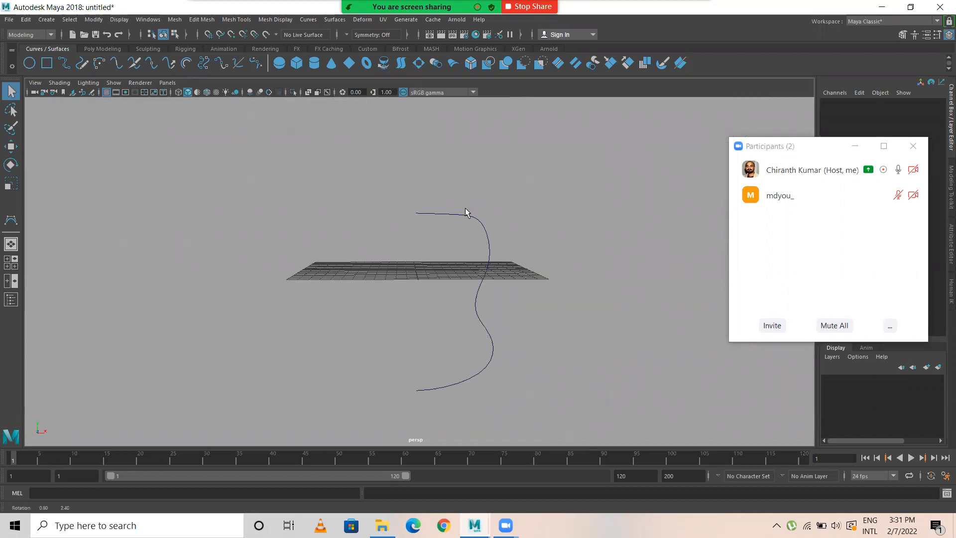
# Step: Delete the profile curve drawn in the front view
pyautogui.keyDown('alt'); pyautogui.moveTo(469, 214); pyautogui.dragTo(496, 286); pyautogui.keyUp('alt')
pyautogui.keyDown('alt'); pyautogui.moveTo(403, 288); pyautogui.dragTo(509, 272); pyautogui.keyUp('alt')
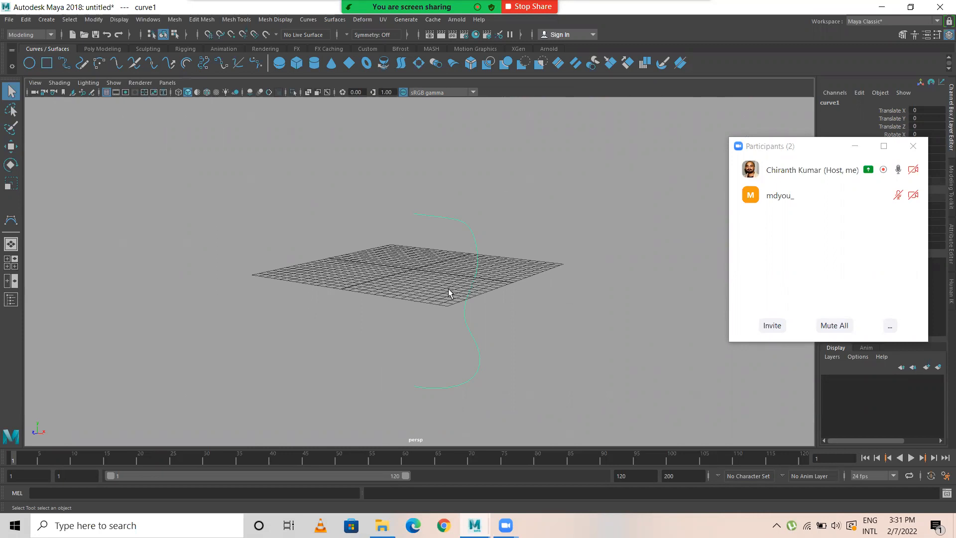
pyautogui.press('Delete')
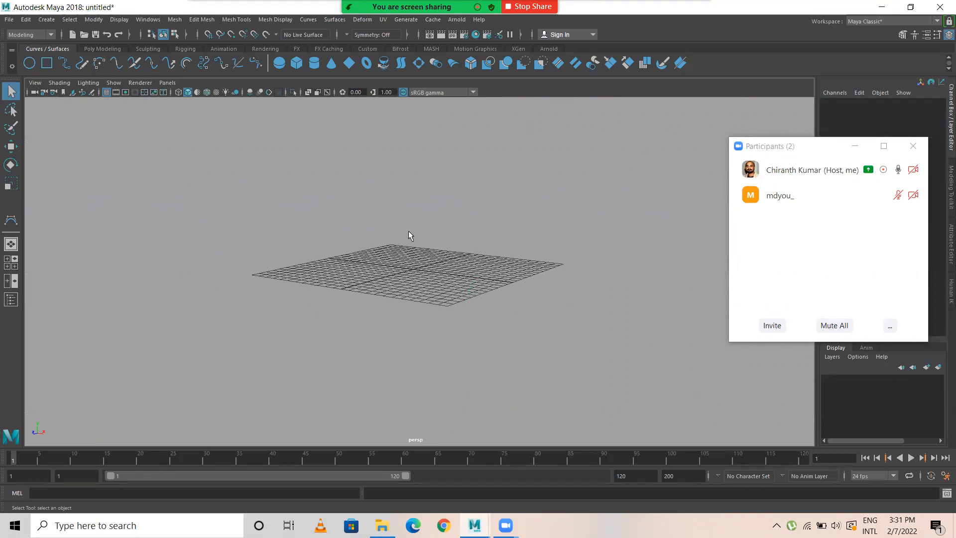
# Step: Enlarge the top view to fill the workspace and start the CV Curve Tool
pyautogui.press('space')
pyautogui.press('space')
pyautogui.scroll(-1, 349, 272)
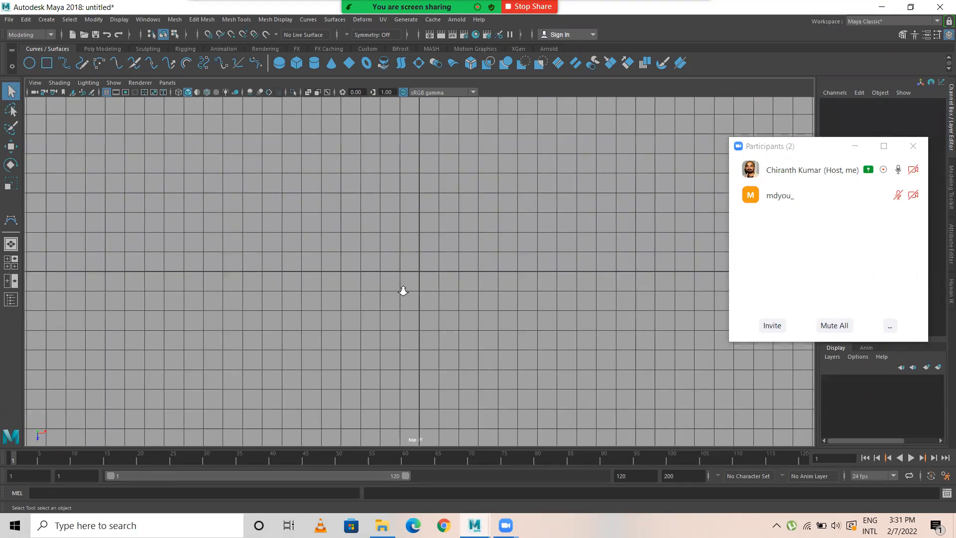
pyautogui.scroll(-1, 234, 221)
pyautogui.keyDown('alt'); pyautogui.moveTo(26, 84); pyautogui.dragTo(40, 89, button='right'); pyautogui.keyUp('alt')
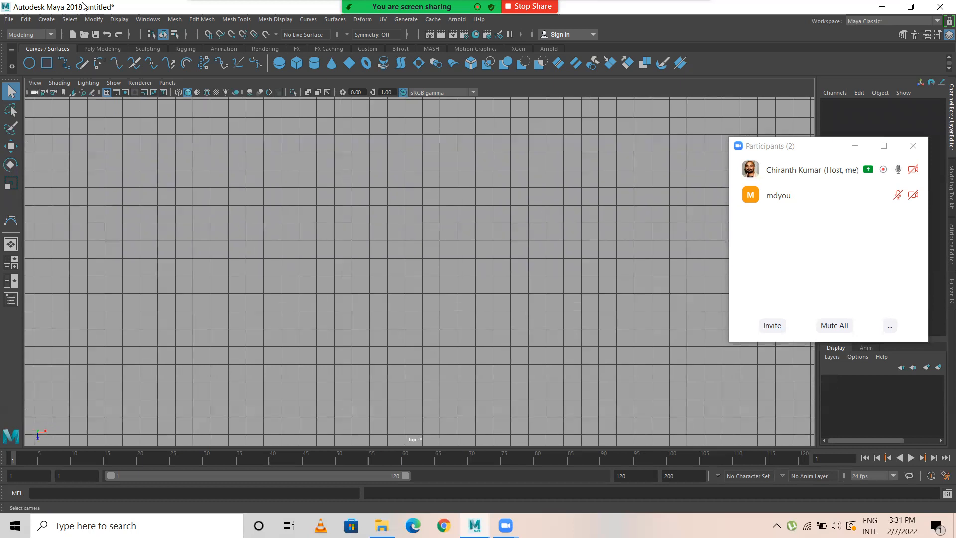
pyautogui.click(46, 19)
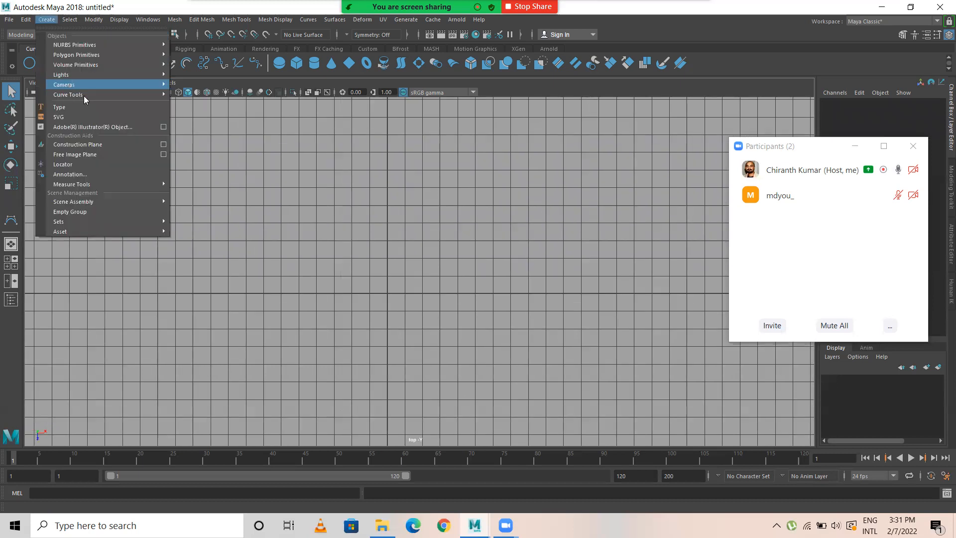
pyautogui.click(194, 101)
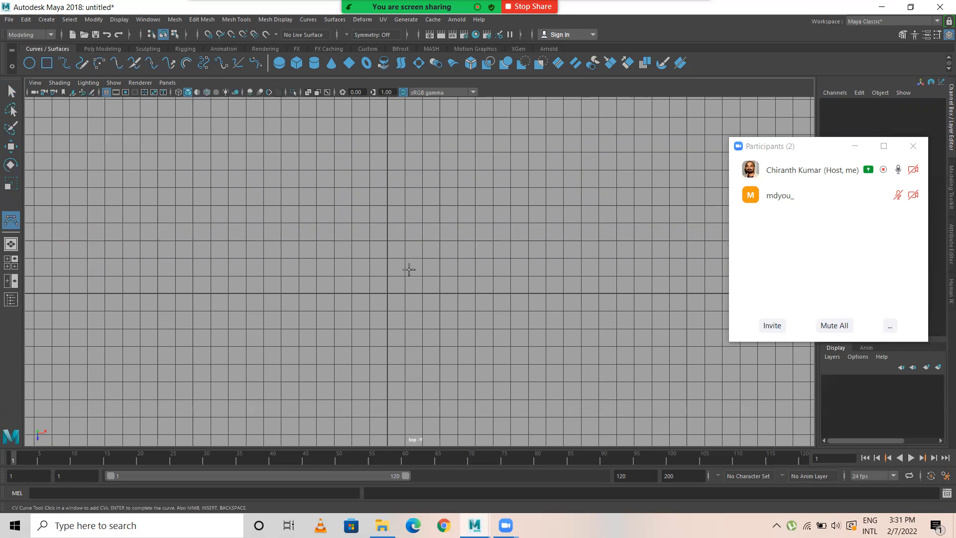
pyautogui.scroll(-2, 409, 269)
pyautogui.keyDown('alt'); pyautogui.moveTo(408, 270); pyautogui.dragTo(346, 246, button='middle'); pyautogui.keyUp('alt')
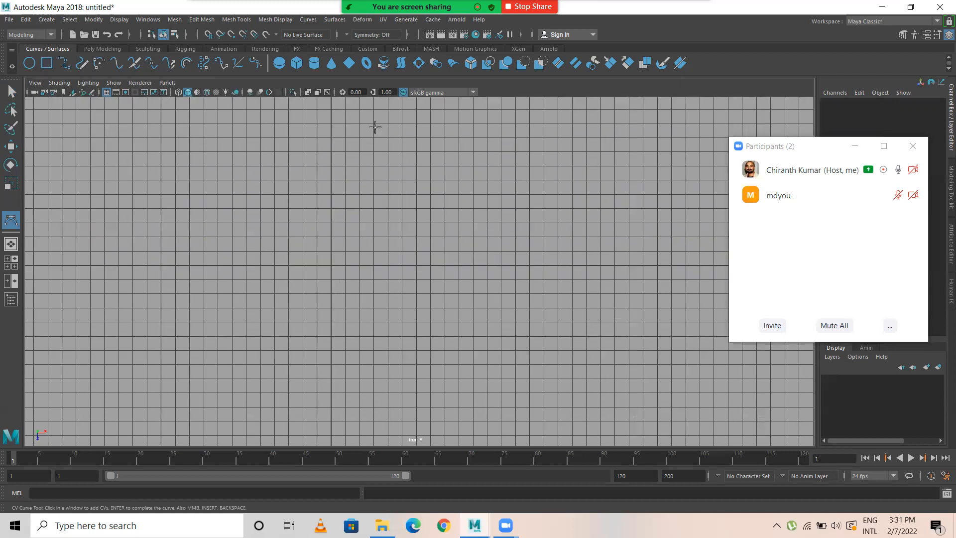
# Step: Draw a vase half-profile as a CV curve in the top view, from the central axis outward, narrowing at the waist and returning to the axis
pyautogui.click(332, 129)
pyautogui.click(391, 133)
pyautogui.click(449, 136)
pyautogui.click(480, 132)
pyautogui.click(448, 216)
pyautogui.click(431, 257)
pyautogui.click(444, 291)
pyautogui.click(456, 327)
pyautogui.click(456, 361)
pyautogui.click(435, 389)
pyautogui.click(384, 406)
pyautogui.click(371, 408)
pyautogui.click(337, 410)
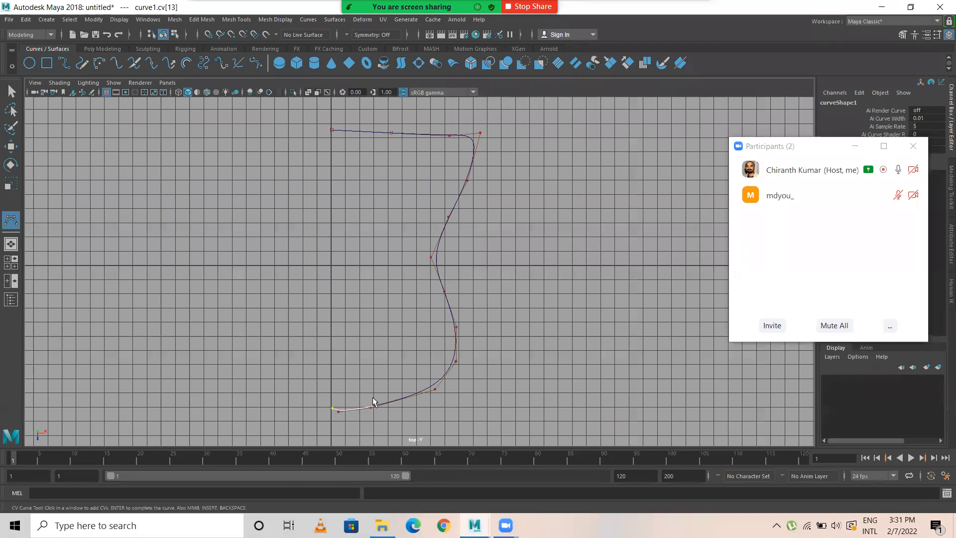
pyautogui.press('Return')
pyautogui.press('q')
# Step: Display the control vertices of the profile curve for editing in the perspective view
pyautogui.press('space')
pyautogui.press('space')
pyautogui.keyDown('alt'); pyautogui.moveTo(379, 220); pyautogui.dragTo(422, 288); pyautogui.keyUp('alt')
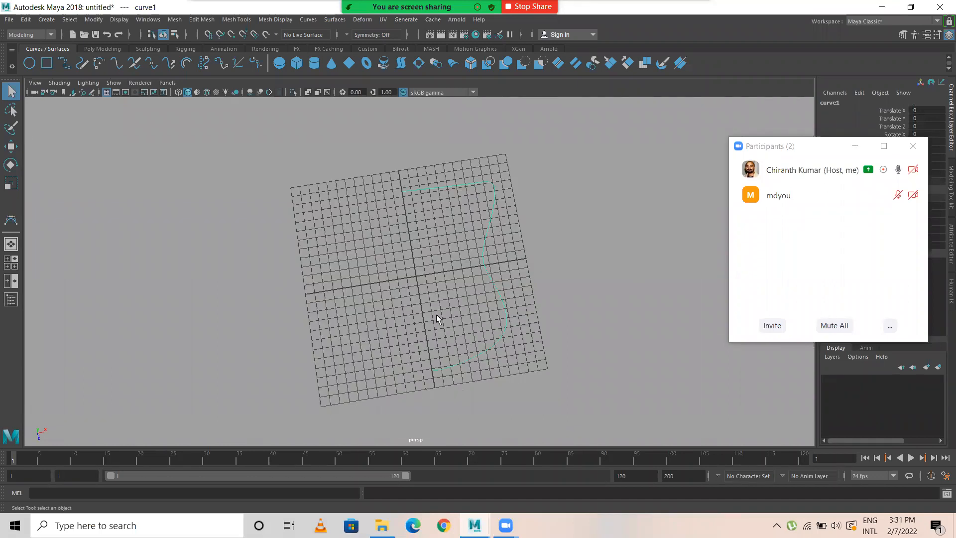
pyautogui.press('space')
pyautogui.press('space')
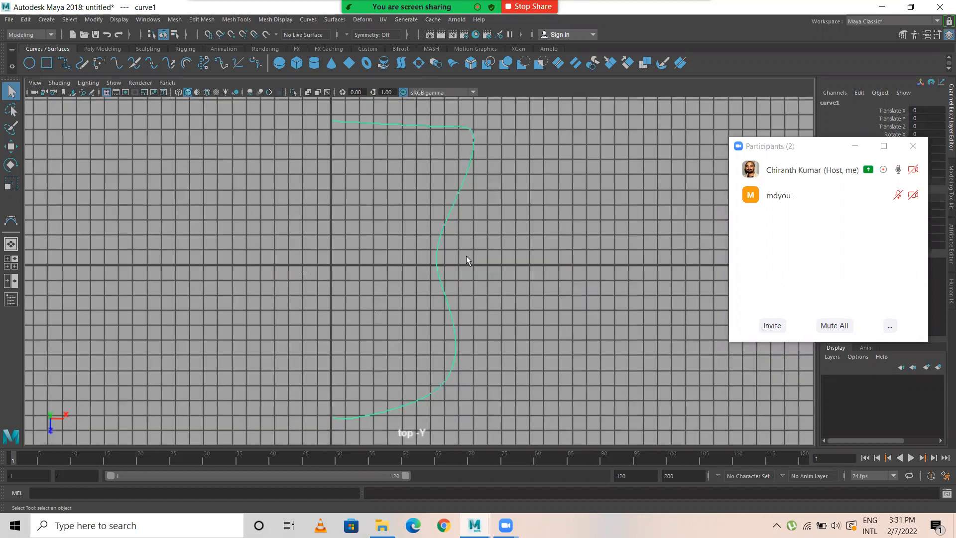
pyautogui.moveTo(438, 185); pyautogui.dragTo(411, 207, button='right')
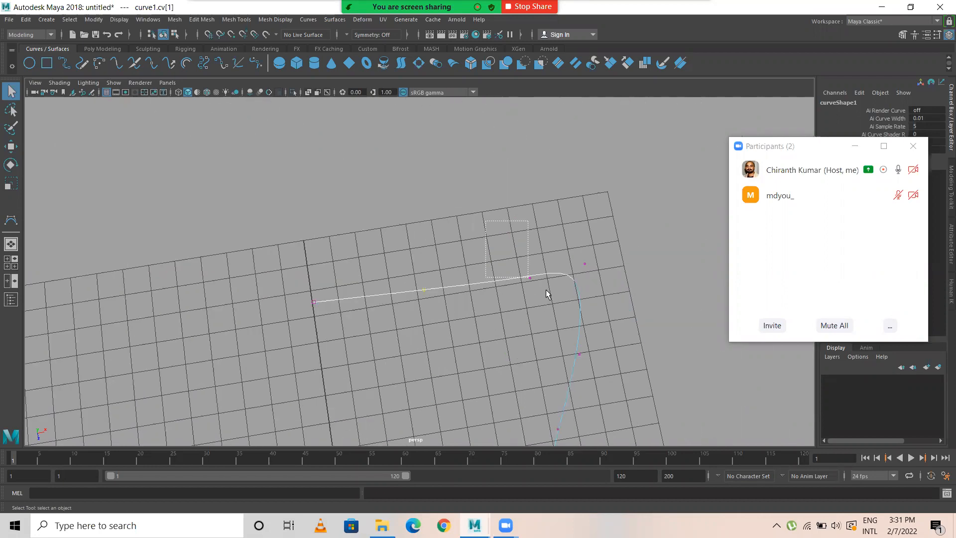
# Step: Try to move the third control vertex of the curve's upper edge along Z
pyautogui.moveTo(526, 283); pyautogui.dragTo(534, 286)
pyautogui.press('w')
pyautogui.moveTo(534, 273); pyautogui.dragTo(464, 267, button='right')
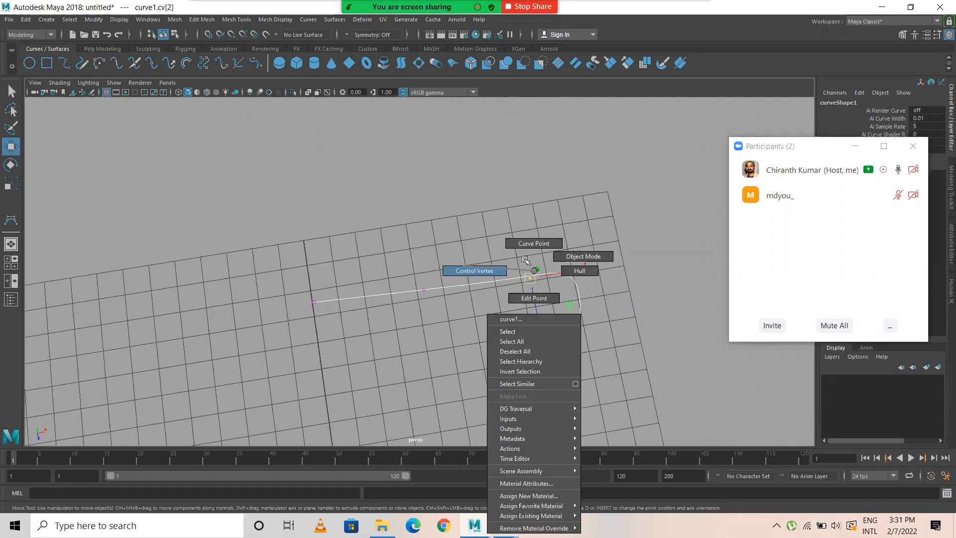
pyautogui.moveTo(540, 324); pyautogui.dragTo(497, 263)
pyautogui.hotkey('ctrl', 'z')
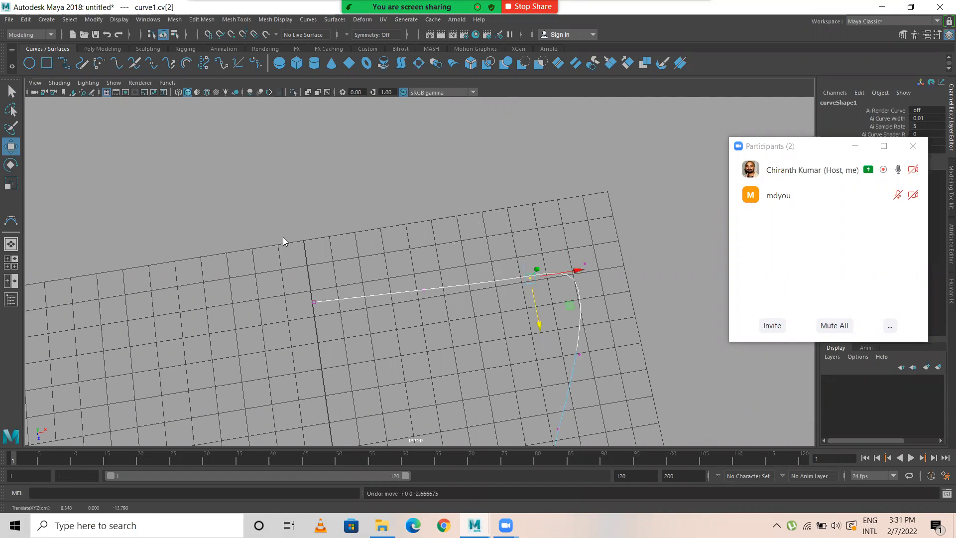
# Step: Select the four upper-edge control vertices in the top view and scale them along Z into one straight line
pyautogui.press('space')
pyautogui.press('space')
pyautogui.scroll(1, 333, 172)
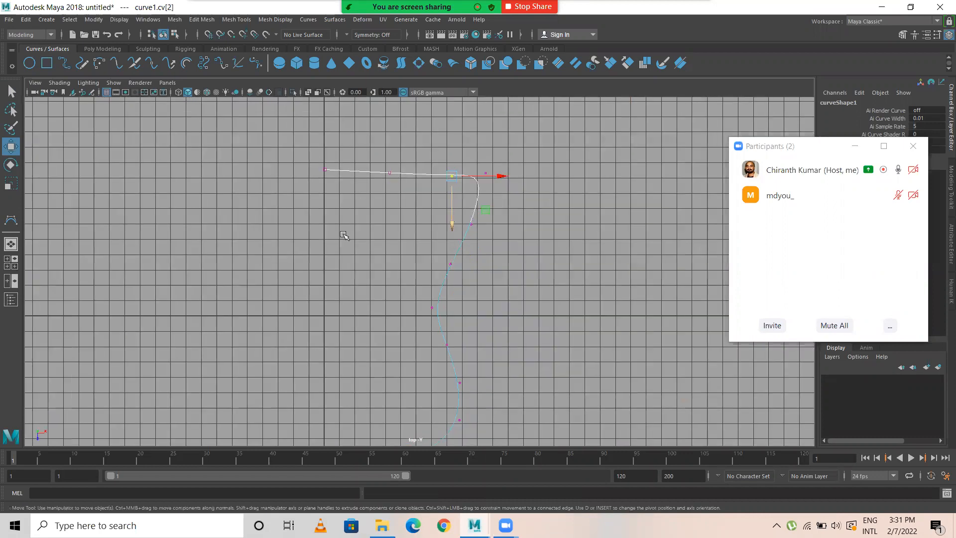
pyautogui.scroll(1, 399, 250)
pyautogui.scroll(1, 411, 208)
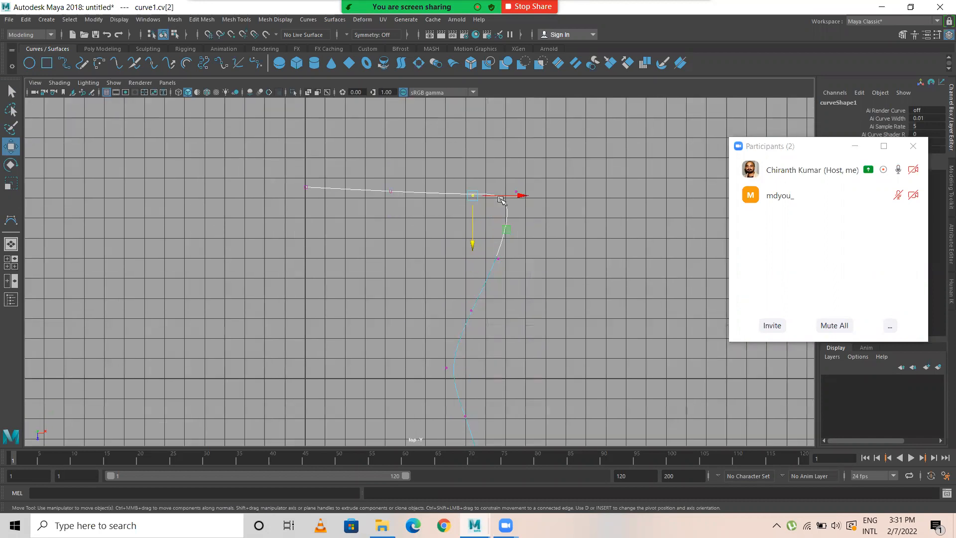
pyautogui.moveTo(574, 214); pyautogui.dragTo(575, 216)
pyautogui.press('r')
pyautogui.moveTo(411, 235); pyautogui.dragTo(399, 175)
pyautogui.press('w')
pyautogui.keyDown('alt'); pyautogui.moveTo(457, 328); pyautogui.dragTo(485, 391, button='middle'); pyautogui.keyUp('alt')
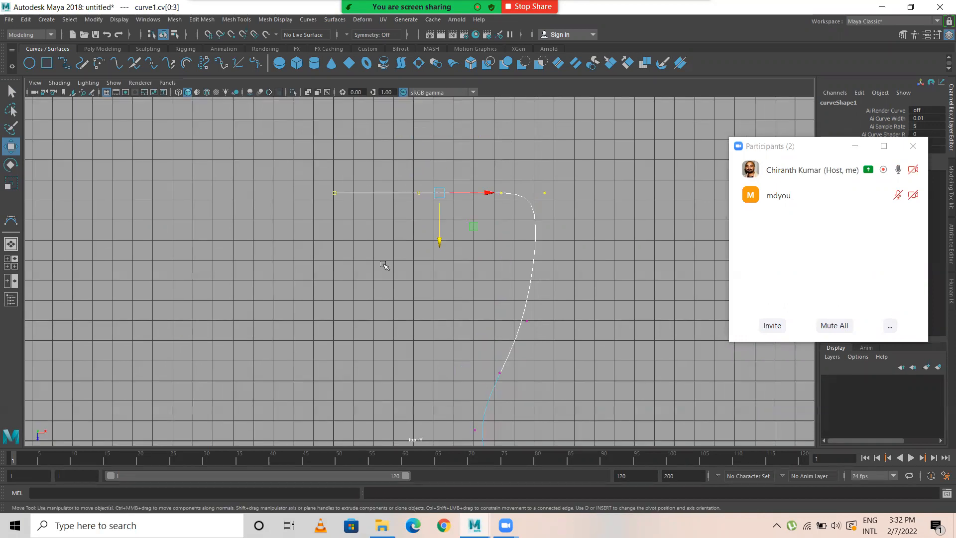
# Step: Examine both open ends of the profile curve against the central axis
pyautogui.moveTo(315, 172); pyautogui.dragTo(365, 272)
pyautogui.scroll(-3, 356, 303)
pyautogui.keyDown('alt'); pyautogui.moveTo(354, 283); pyautogui.dragTo(339, 111, button='middle'); pyautogui.keyUp('alt')
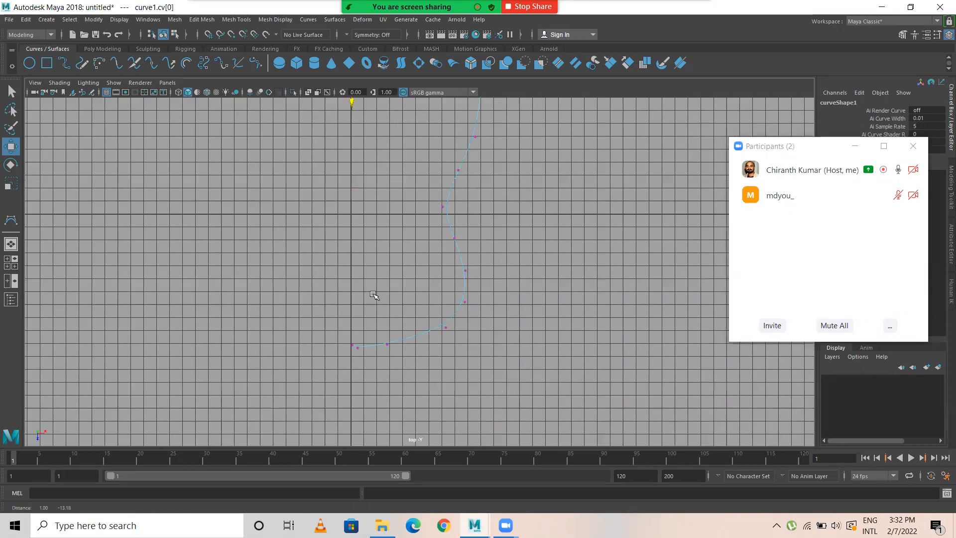
pyautogui.keyDown('alt'); pyautogui.moveTo(345, 310); pyautogui.dragTo(340, 269, button='middle'); pyautogui.keyUp('alt')
pyautogui.moveTo(332, 282); pyautogui.dragTo(346, 310)
pyautogui.keyDown('alt'); pyautogui.moveTo(336, 194); pyautogui.dragTo(365, 386, button='middle'); pyautogui.keyUp('alt')
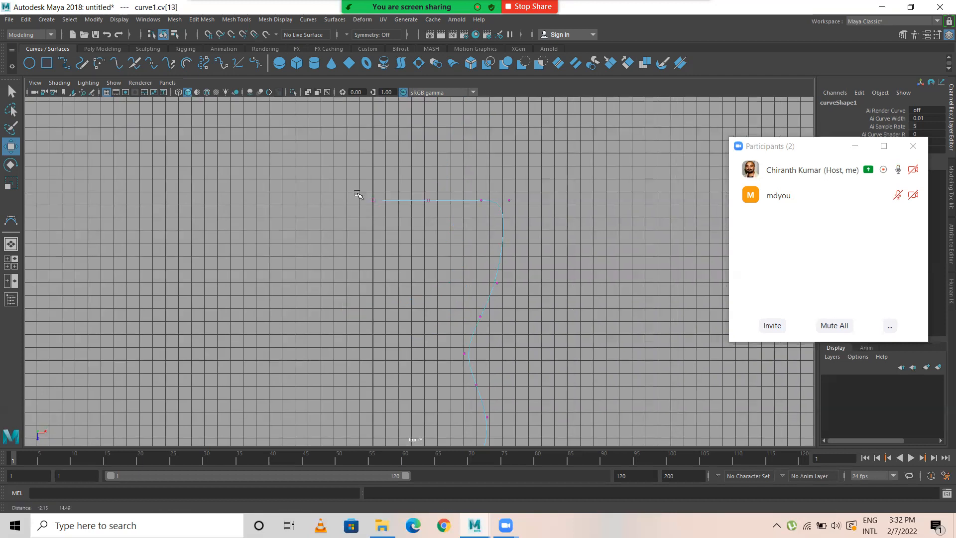
pyautogui.keyDown('alt'); pyautogui.moveTo(371, 193); pyautogui.dragTo(370, 240, button='middle'); pyautogui.keyUp('alt')
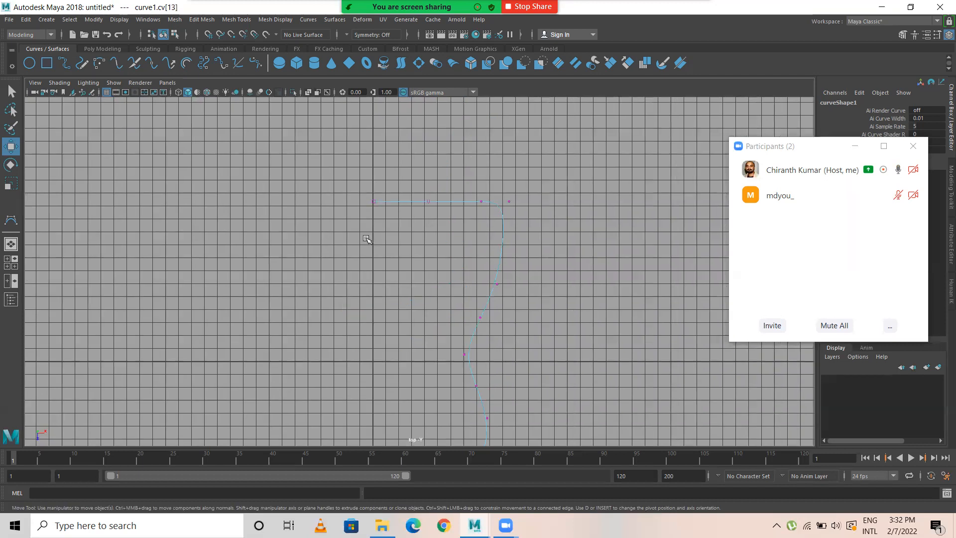
# Step: Move the upper end control vertex along X and snap it to the grid on the central axis
pyautogui.scroll(2, 416, 204)
pyautogui.scroll(2, 368, 284)
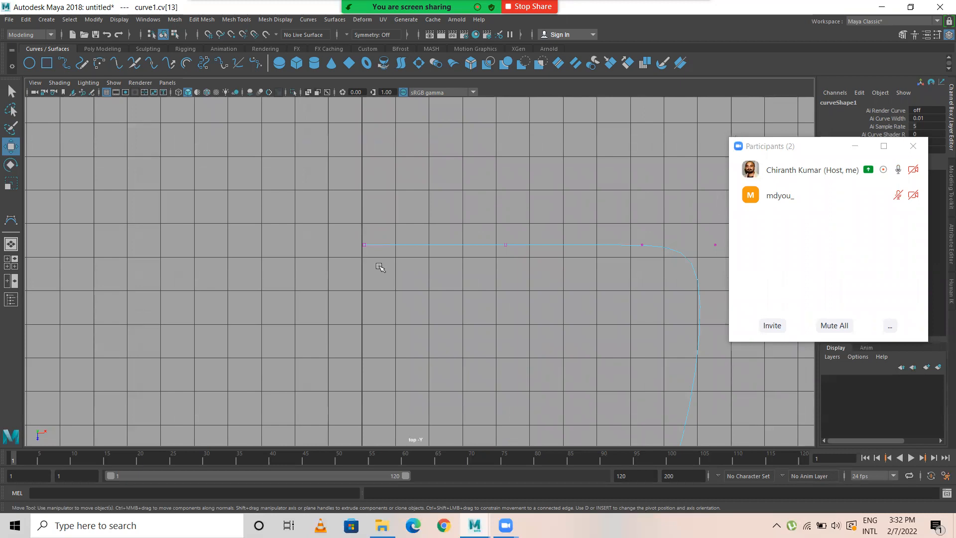
pyautogui.moveTo(386, 264); pyautogui.dragTo(388, 265)
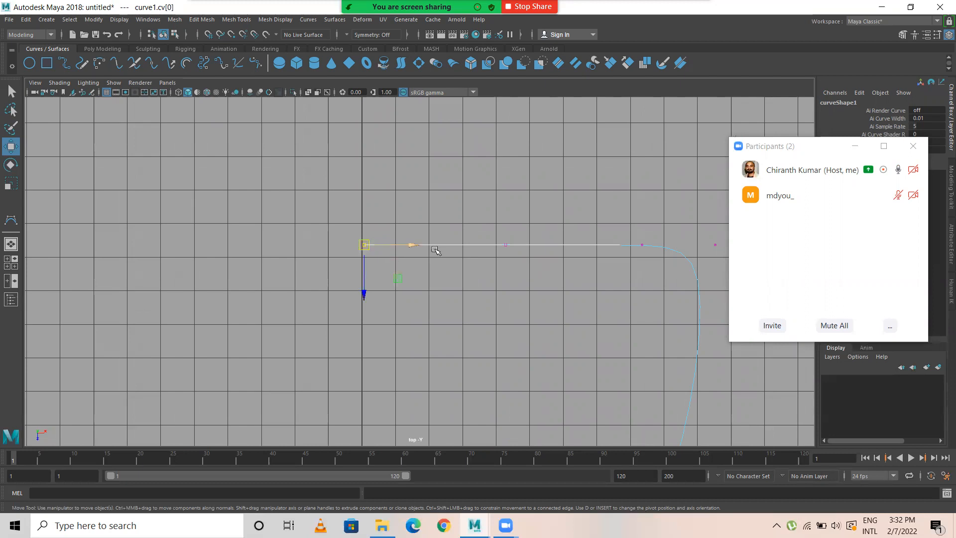
pyautogui.moveTo(418, 252); pyautogui.dragTo(438, 264, button='middle')
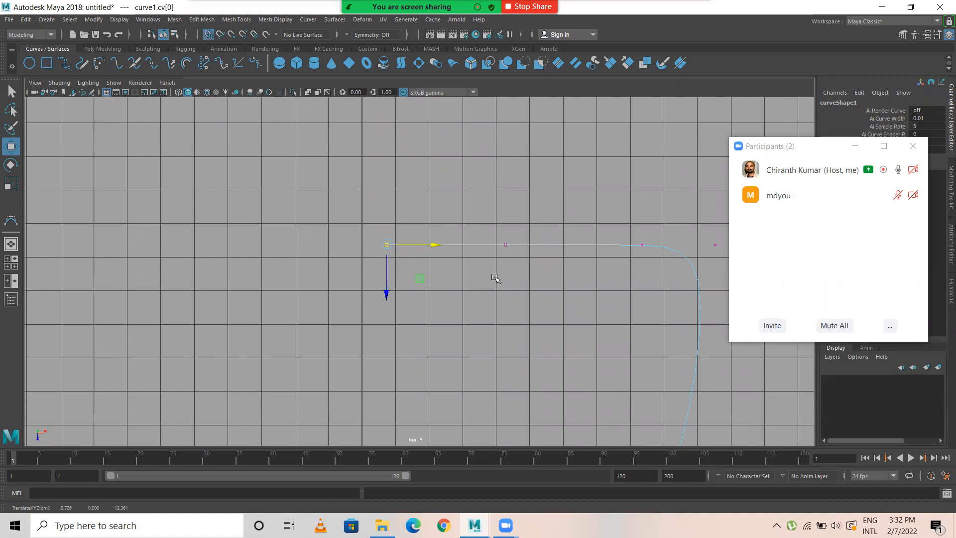
pyautogui.click(214, 36)
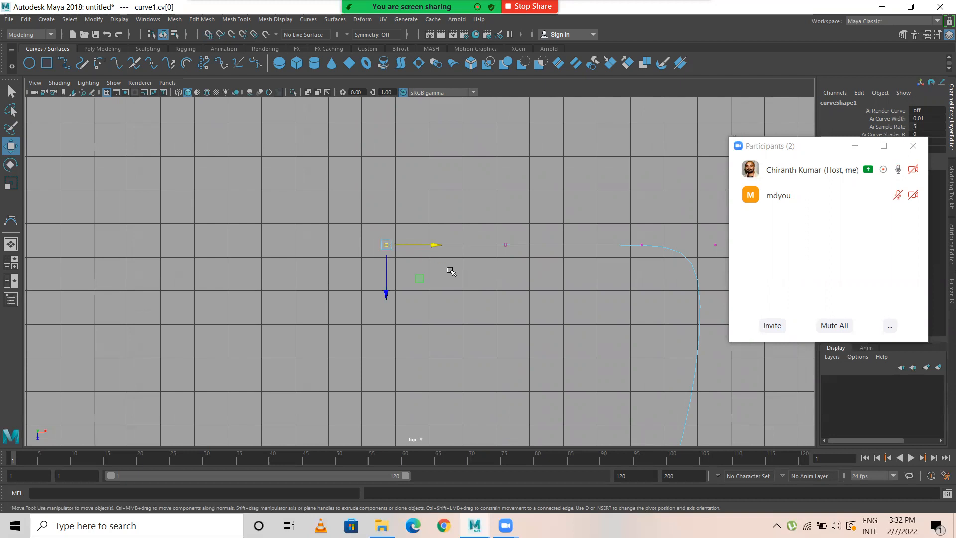
pyautogui.press('x')
pyautogui.moveTo(438, 245); pyautogui.dragTo(367, 256)
# Step: Align the lower end control vertex with the central axis and level it in Z with the neighbouring vertex
pyautogui.scroll(-2, 411, 296)
pyautogui.keyDown('alt'); pyautogui.moveTo(424, 306); pyautogui.dragTo(411, 144, button='middle'); pyautogui.keyUp('alt')
pyautogui.keyDown('alt'); pyautogui.moveTo(420, 397); pyautogui.dragTo(409, 190, button='middle'); pyautogui.keyUp('alt')
pyautogui.keyDown('alt'); pyautogui.moveTo(416, 352); pyautogui.dragTo(417, 281, button='middle'); pyautogui.keyUp('alt')
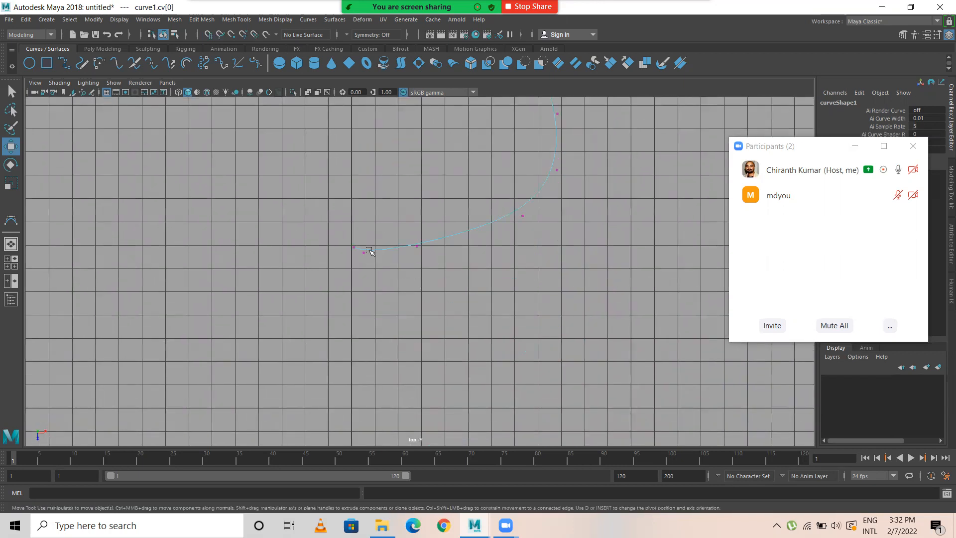
pyautogui.click(355, 252)
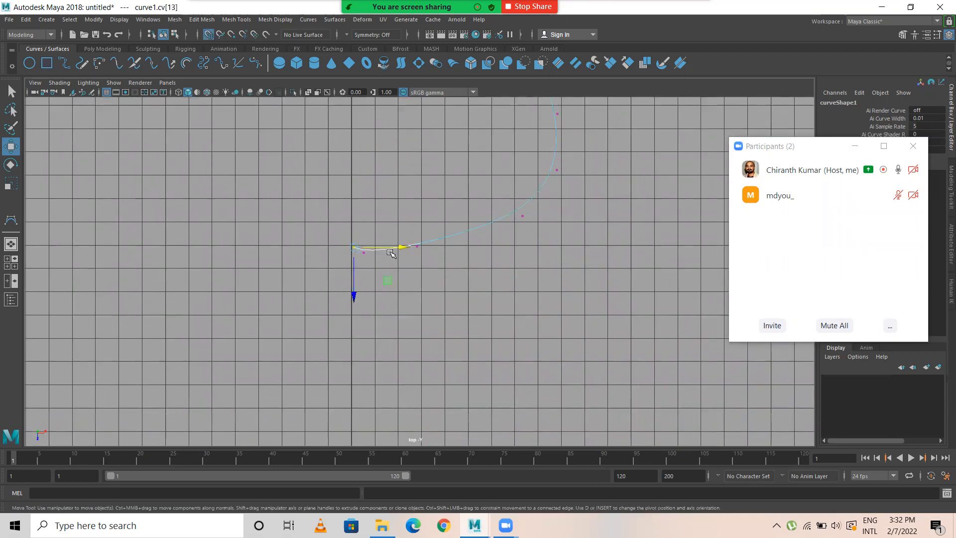
pyautogui.moveTo(352, 279); pyautogui.dragTo(351, 284)
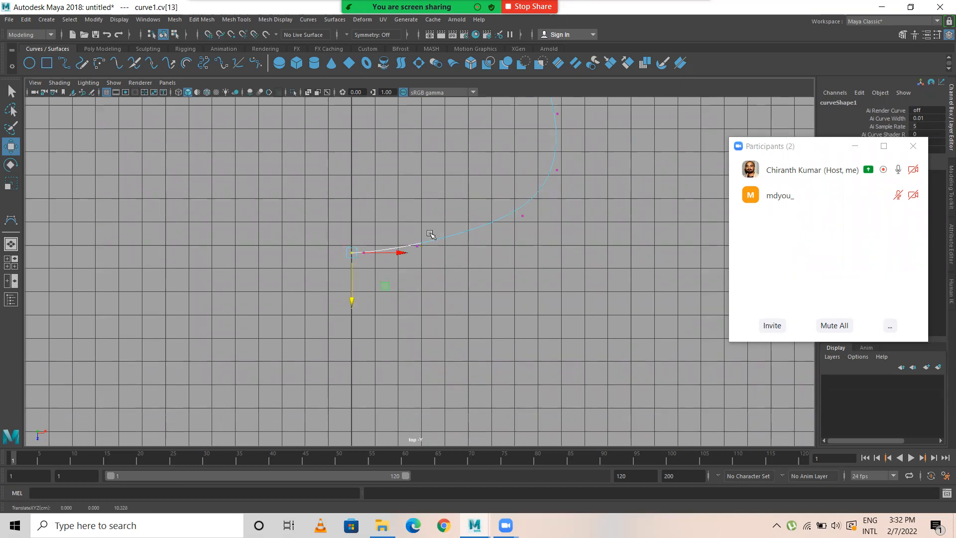
# Step: Move the two control vertices beside the lower end outward along X, placing the outer one at about X 4.6
pyautogui.click(417, 246)
pyautogui.moveTo(467, 246); pyautogui.dragTo(507, 246)
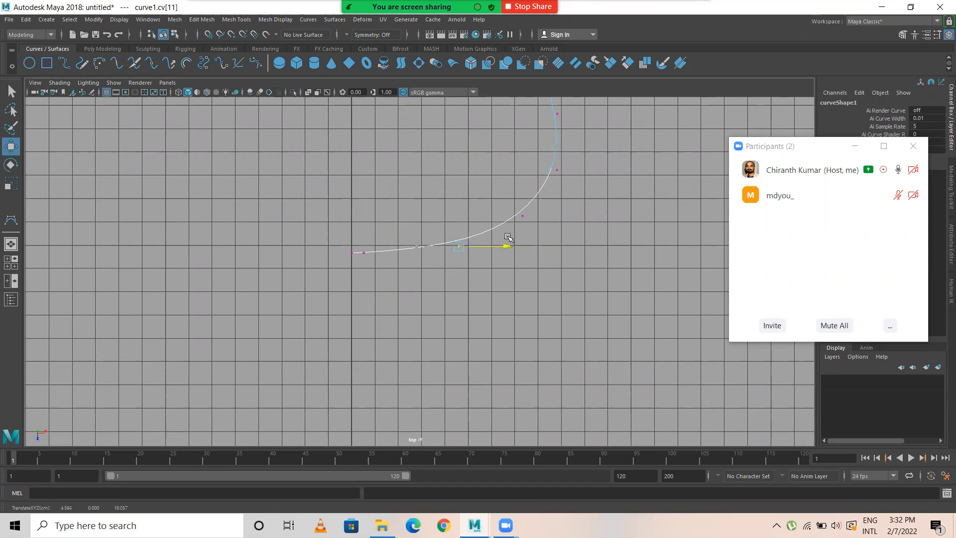
pyautogui.click(364, 253)
pyautogui.moveTo(409, 254); pyautogui.dragTo(430, 253)
pyautogui.moveTo(456, 221); pyautogui.dragTo(451, 300)
pyautogui.scroll(-2, 462, 286)
pyautogui.hotkey('ctrl', 'z')
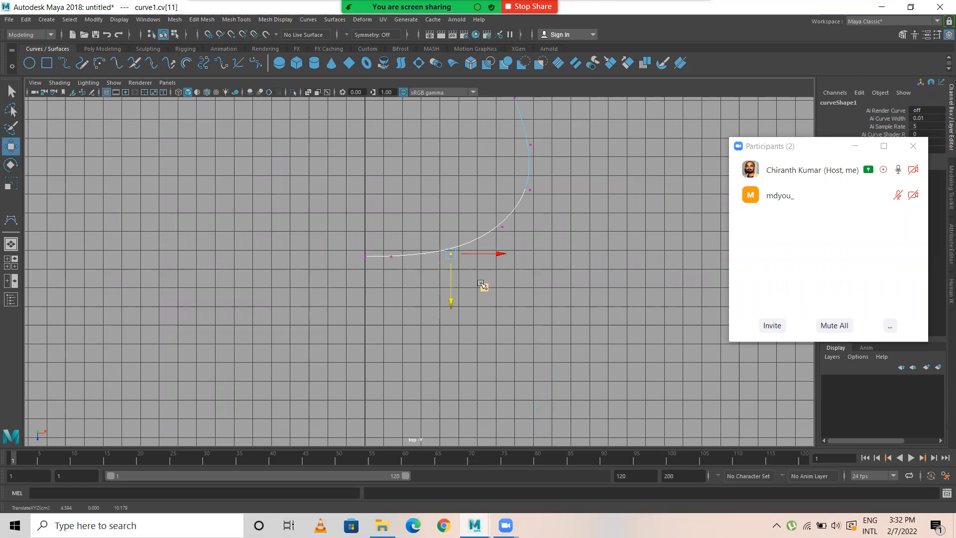
# Step: Select the outer control vertices of the profile and move them slightly inward along X
pyautogui.scroll(-2, 503, 245)
pyautogui.keyDown('alt'); pyautogui.moveTo(490, 151); pyautogui.dragTo(490, 277, button='middle'); pyautogui.keyUp('alt')
pyautogui.scroll(-2, 490, 278)
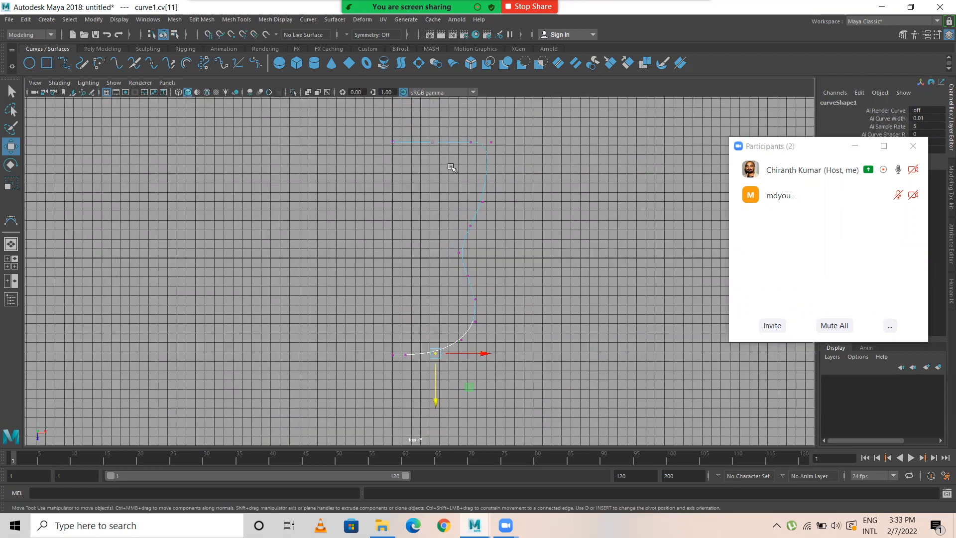
pyautogui.moveTo(444, 120); pyautogui.dragTo(541, 416)
pyautogui.moveTo(523, 242); pyautogui.dragTo(518, 243)
# Step: Lower the base control vertices and raise the two vertices above the waist along Z to lengthen the profile
pyautogui.moveTo(364, 328); pyautogui.dragTo(424, 415)
pyautogui.moveTo(443, 242); pyautogui.dragTo(514, 263)
pyautogui.moveTo(466, 178); pyautogui.dragTo(479, 212)
pyautogui.moveTo(443, 215); pyautogui.dragTo(480, 239)
pyautogui.moveTo(467, 267); pyautogui.dragTo(466, 244)
# Step: Move the three lower-body control vertices inward along X and delete the vertex between the lower corner and the base end
pyautogui.moveTo(445, 292); pyautogui.dragTo(498, 391)
pyautogui.moveTo(513, 331); pyautogui.dragTo(515, 330)
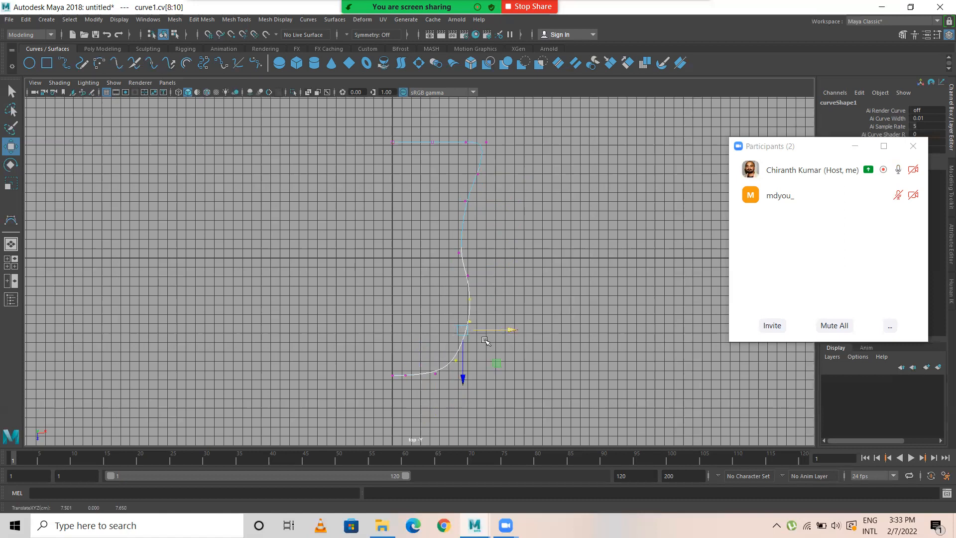
pyautogui.moveTo(432, 362); pyautogui.dragTo(445, 397)
pyautogui.press('Delete')
pyautogui.moveTo(450, 337); pyautogui.dragTo(467, 392)
pyautogui.moveTo(497, 358); pyautogui.dragTo(499, 359)
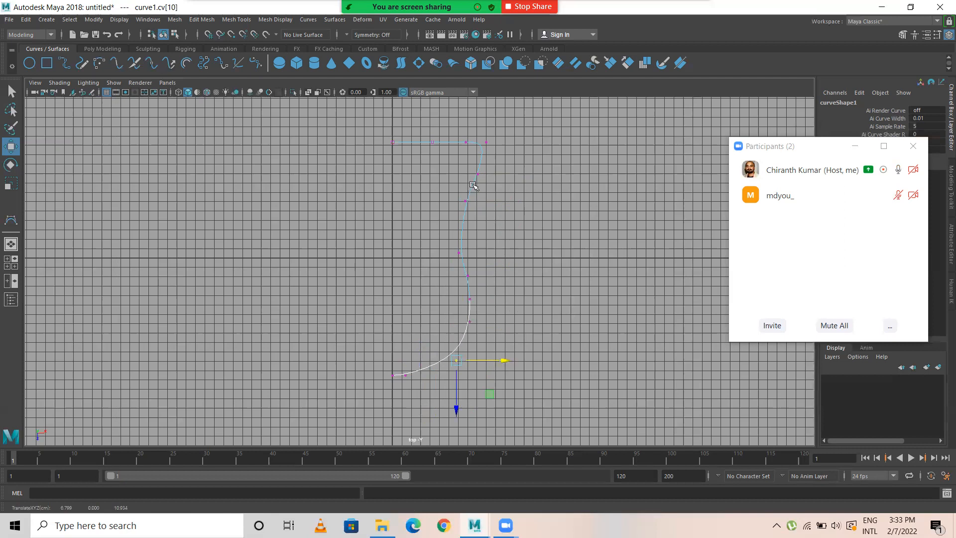
# Step: Move the upper-edge control vertices farther from the waist along Z, then return the curve to object mode
pyautogui.moveTo(376, 130); pyautogui.dragTo(473, 162)
pyautogui.moveTo(429, 185); pyautogui.dragTo(428, 174)
pyautogui.moveTo(463, 229); pyautogui.dragTo(548, 186, button='right')
pyautogui.click(547, 186)
# Step: Duplicate the profile curve in the perspective view and raise the copy about 2.67 units along Y
pyautogui.press('space')
pyautogui.press('space')
pyautogui.scroll(-10, 529, 294)
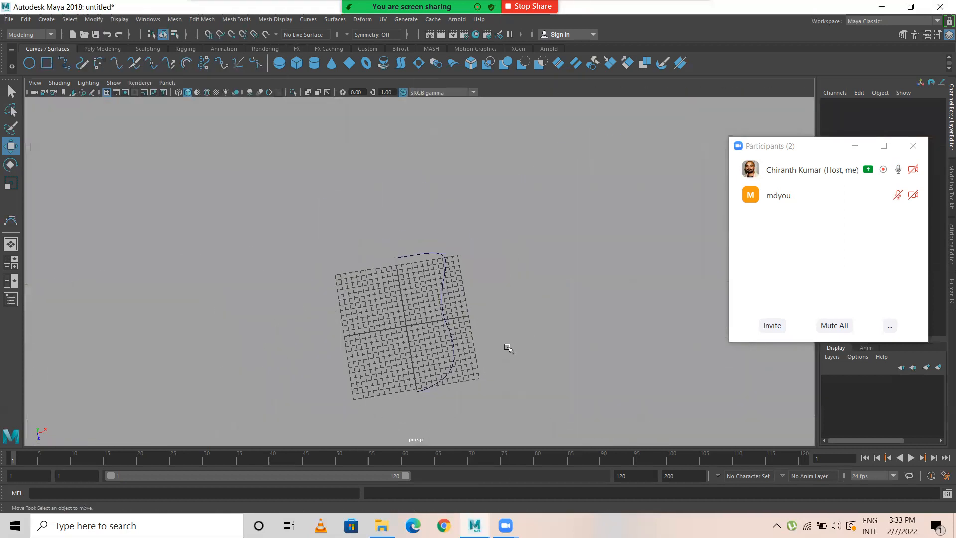
pyautogui.keyDown('alt'); pyautogui.moveTo(504, 373); pyautogui.dragTo(483, 289, button='middle'); pyautogui.keyUp('alt')
pyautogui.keyDown('alt'); pyautogui.moveTo(482, 289); pyautogui.dragTo(398, 239); pyautogui.keyUp('alt')
pyautogui.moveTo(401, 237); pyautogui.dragTo(464, 283)
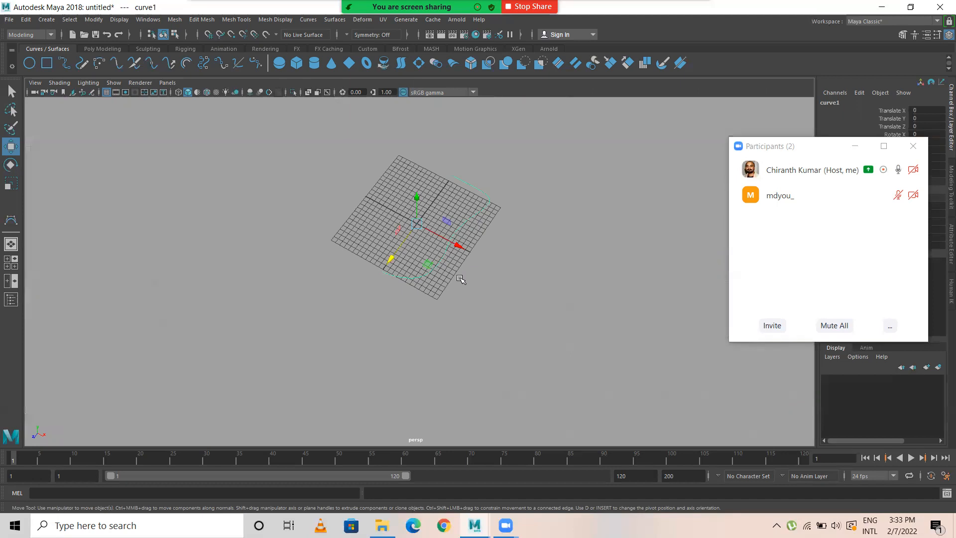
pyautogui.keyDown('alt'); pyautogui.moveTo(557, 258); pyautogui.dragTo(647, 255, button='right'); pyautogui.keyUp('alt')
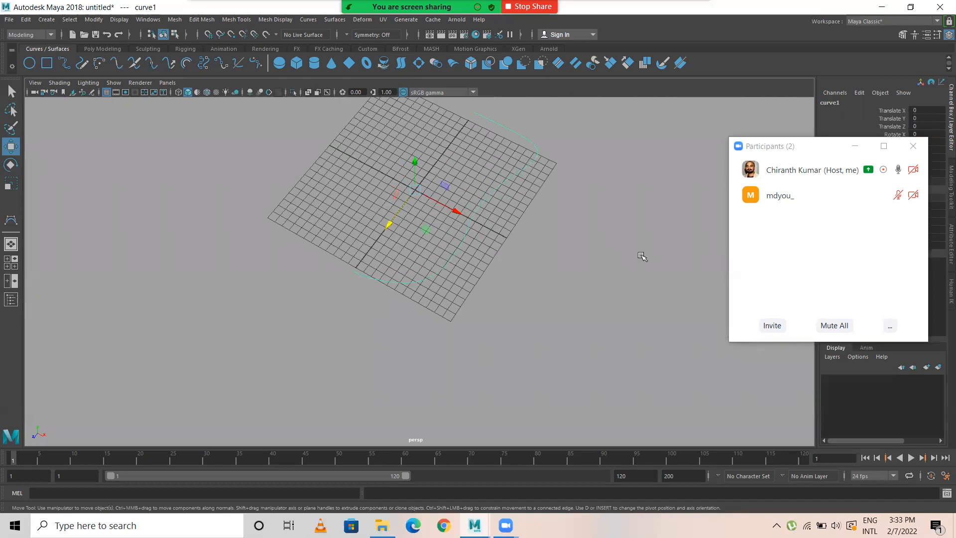
pyautogui.keyDown('alt'); pyautogui.moveTo(379, 261); pyautogui.dragTo(418, 349); pyautogui.keyUp('alt')
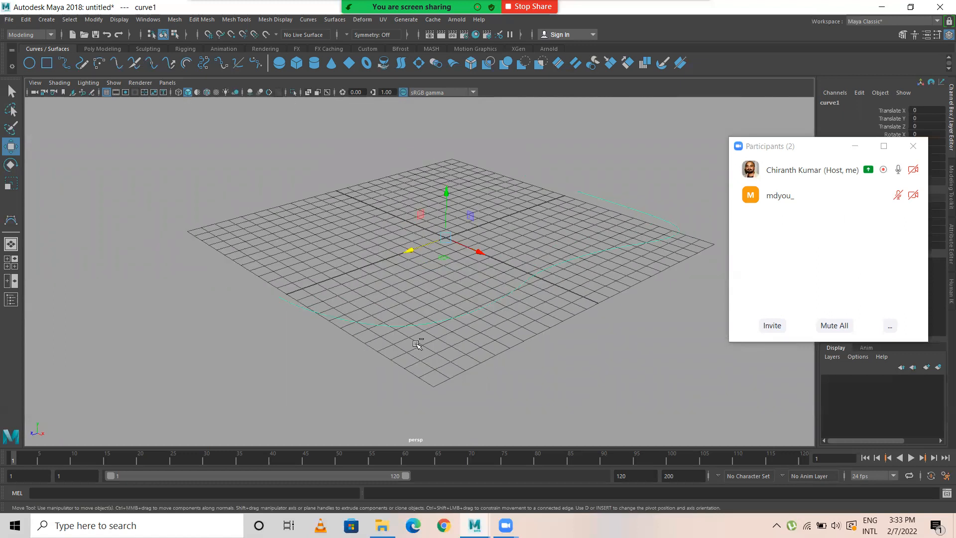
pyautogui.hotkey('ctrl', 'd')
pyautogui.moveTo(446, 197); pyautogui.dragTo(440, 151)
# Step: Select both the raised copy and the original curve and loft a surface between them
pyautogui.keyDown('alt'); pyautogui.moveTo(469, 230); pyautogui.dragTo(421, 201); pyautogui.keyUp('alt')
pyautogui.keyDown('alt'); pyautogui.moveTo(442, 291); pyautogui.dragTo(452, 254); pyautogui.keyUp('alt')
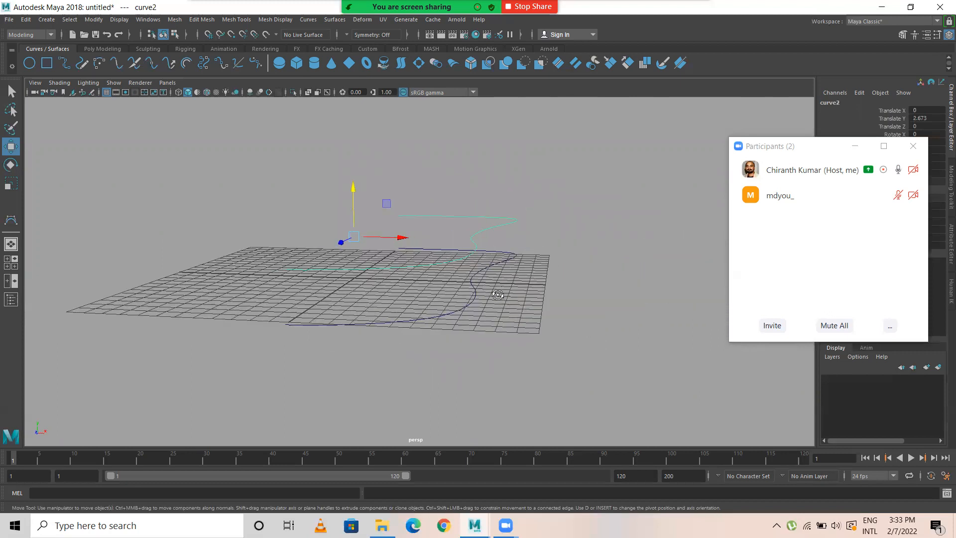
pyautogui.keyDown('alt'); pyautogui.moveTo(497, 292); pyautogui.dragTo(463, 290); pyautogui.keyUp('alt')
pyautogui.moveTo(420, 164); pyautogui.dragTo(421, 166)
pyautogui.keyDown('alt'); pyautogui.moveTo(460, 265); pyautogui.dragTo(459, 355); pyautogui.keyUp('alt')
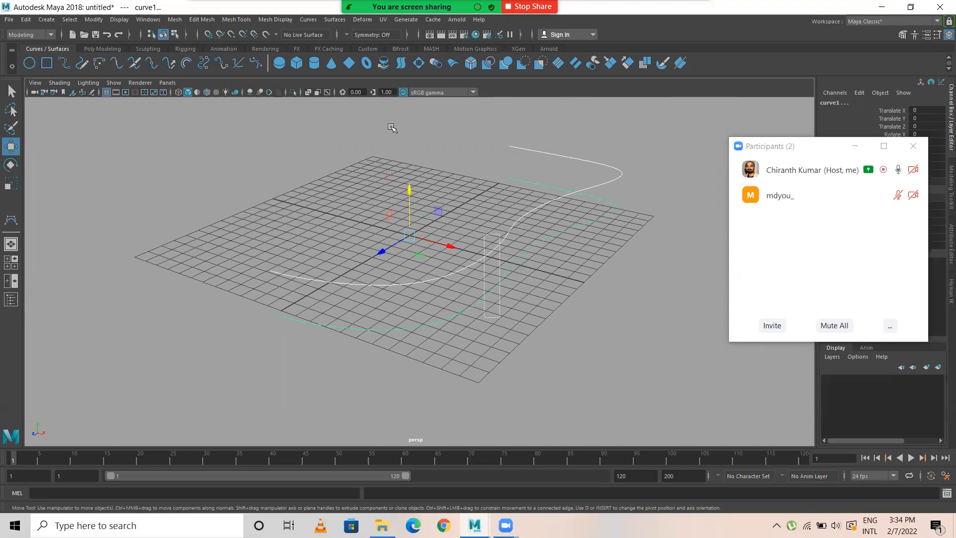
pyautogui.click(334, 20)
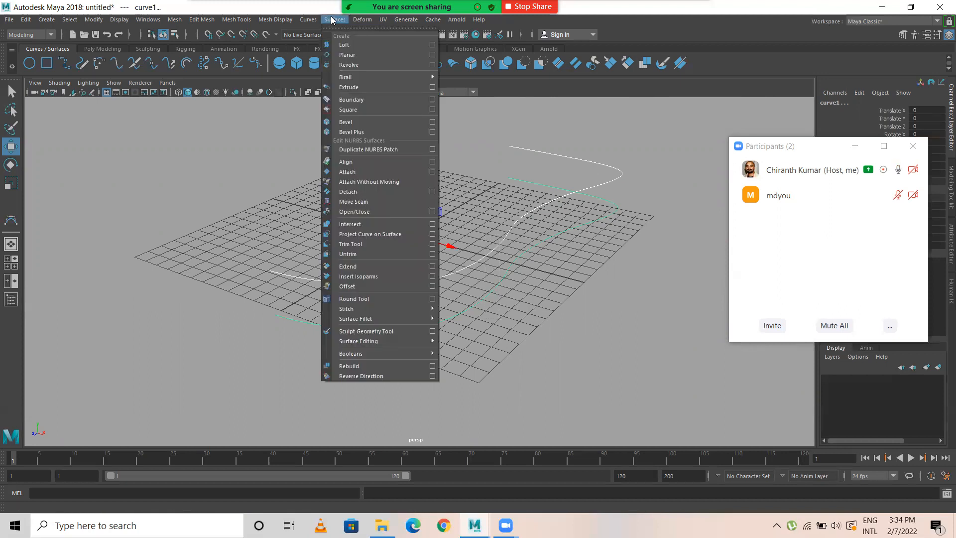
pyautogui.click(360, 44)
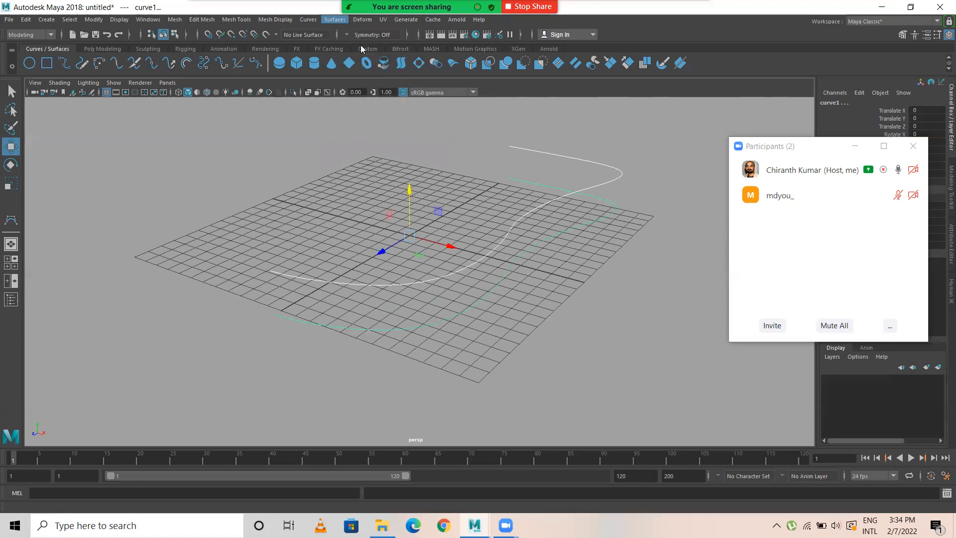
# Step: Examine the lofted surface from several angles
pyautogui.keyDown('alt'); pyautogui.moveTo(433, 148); pyautogui.dragTo(354, 255); pyautogui.keyUp('alt')
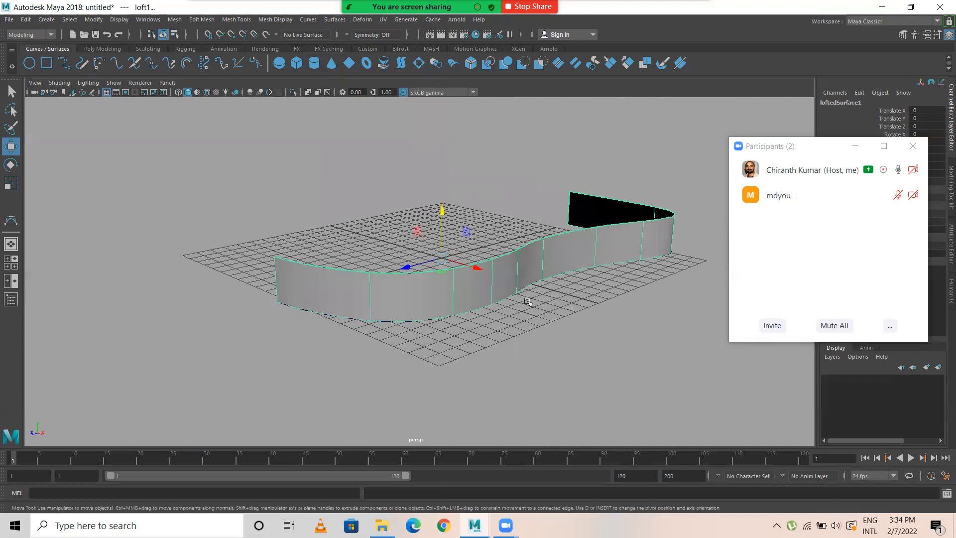
pyautogui.keyDown('alt'); pyautogui.moveTo(571, 182); pyautogui.dragTo(556, 228); pyautogui.keyUp('alt')
pyautogui.keyDown('alt'); pyautogui.moveTo(497, 207); pyautogui.dragTo(487, 309); pyautogui.keyUp('alt')
pyautogui.click(454, 251)
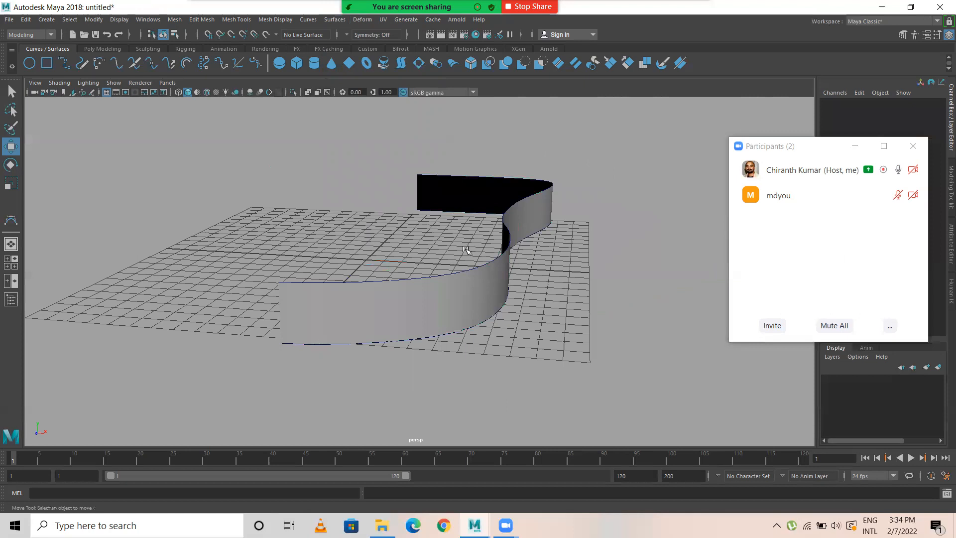
pyautogui.keyDown('alt'); pyautogui.moveTo(406, 306); pyautogui.dragTo(577, 325, button='right'); pyautogui.keyUp('alt')
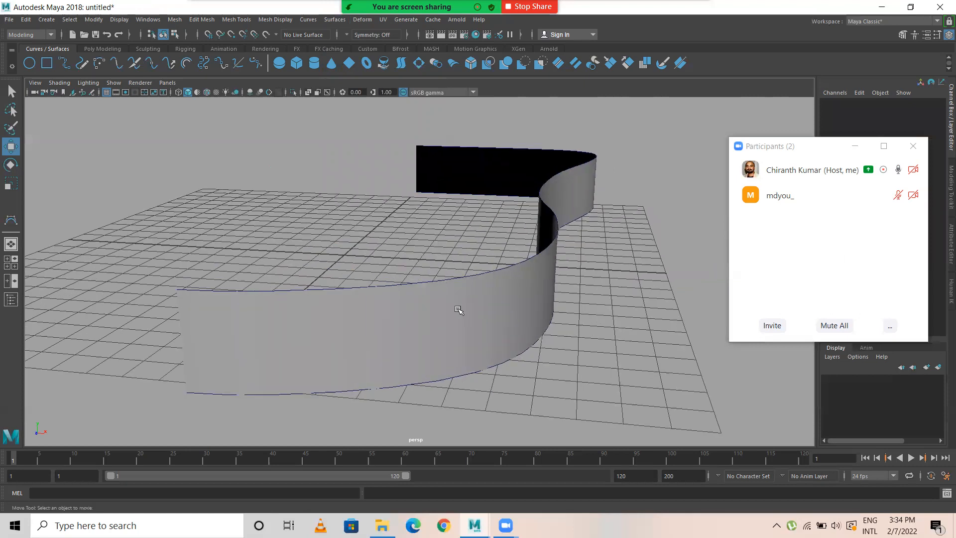
# Step: Select the lofted surface, move the participants window off its attributes, and set the loft's Section Spans to 3
pyautogui.click(460, 310)
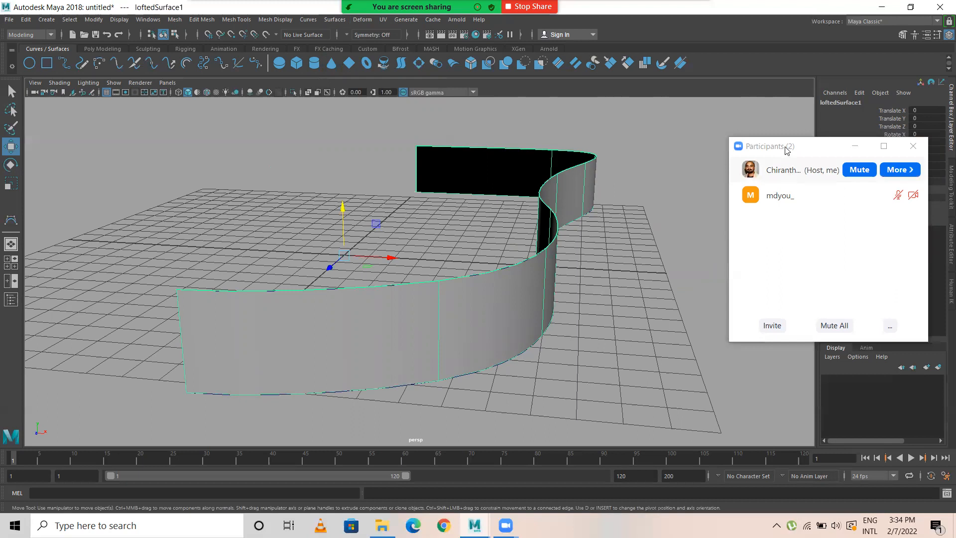
pyautogui.moveTo(783, 146); pyautogui.dragTo(680, 375)
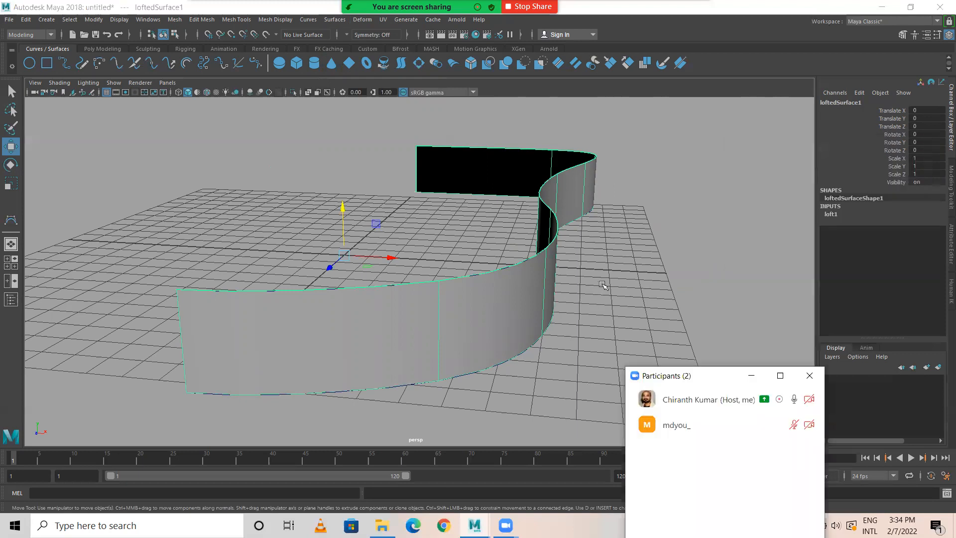
pyautogui.keyDown('alt'); pyautogui.moveTo(583, 284); pyautogui.dragTo(416, 285); pyautogui.keyUp('alt')
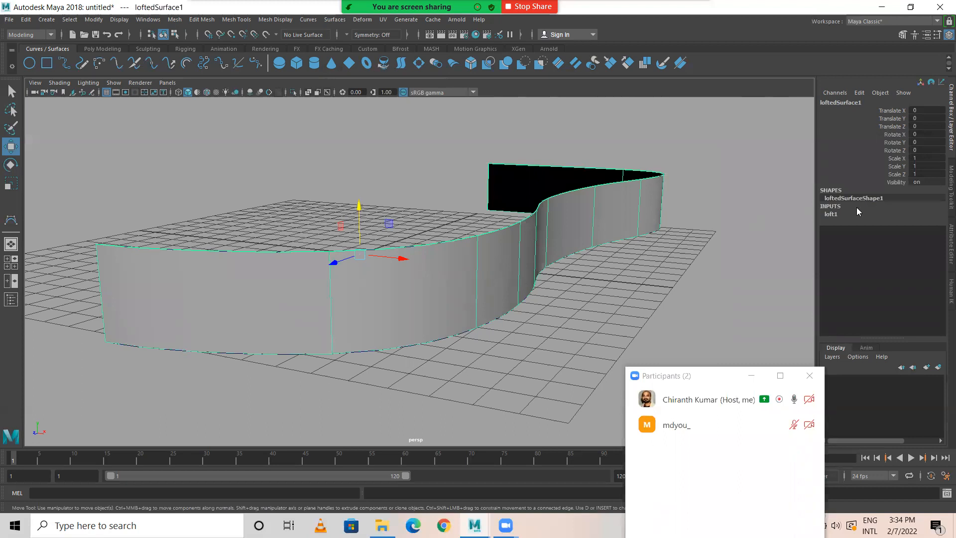
pyautogui.click(829, 215)
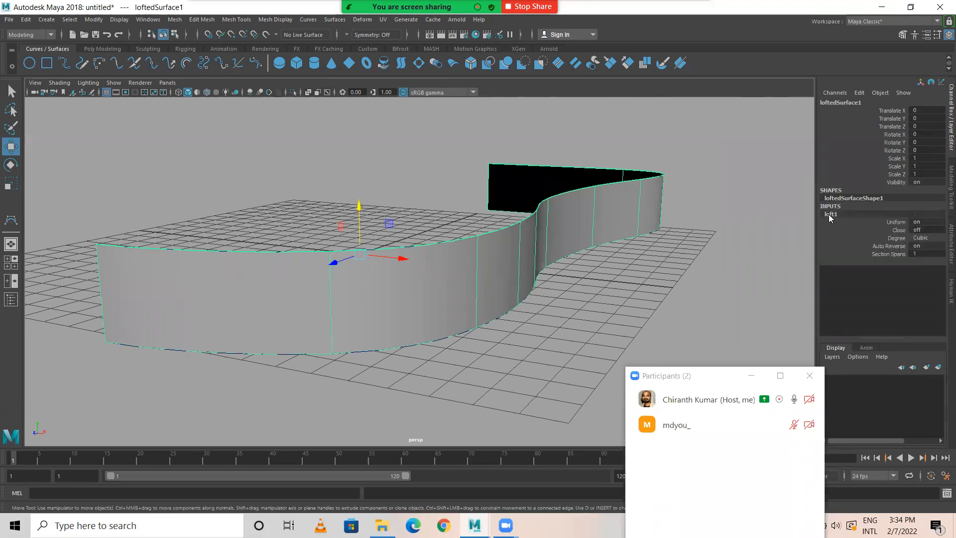
pyautogui.click(896, 254)
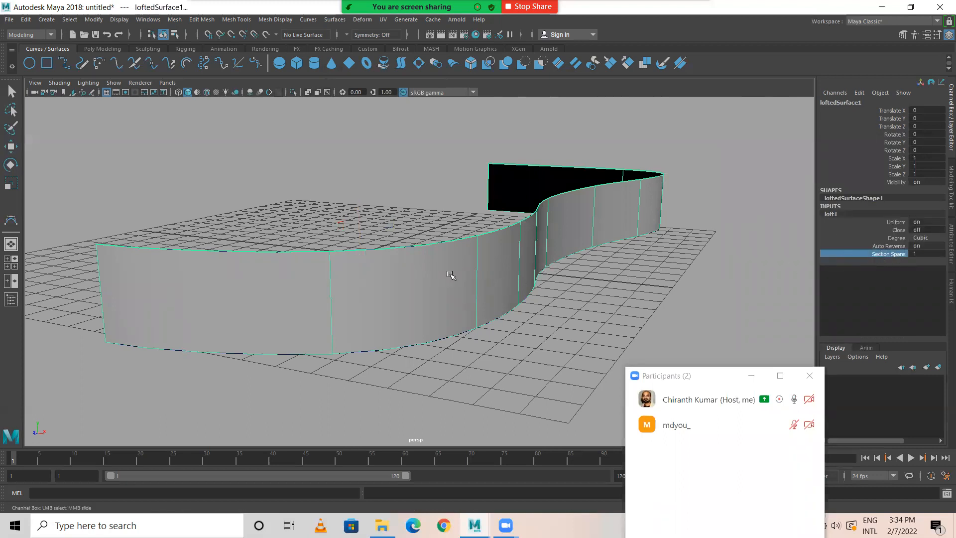
pyautogui.moveTo(576, 316); pyautogui.dragTo(585, 316, button='middle')
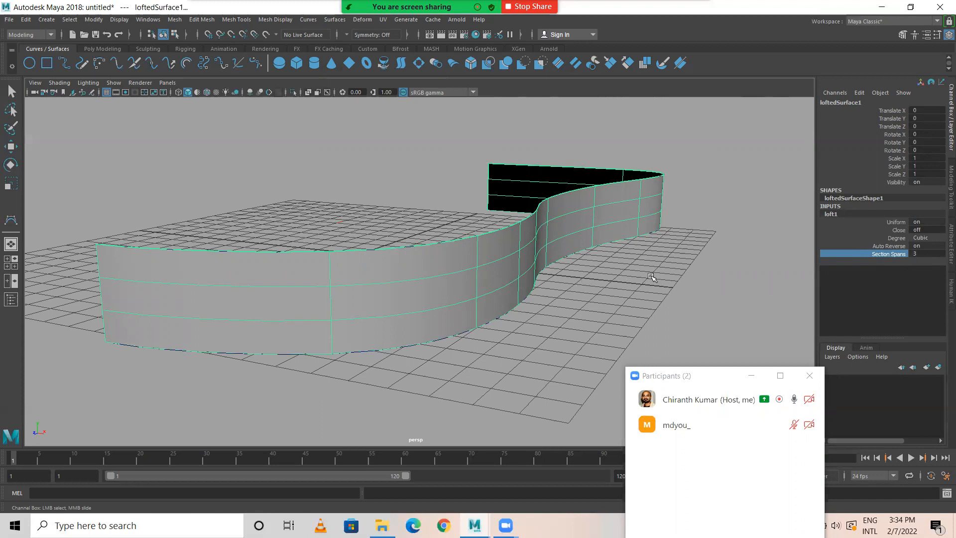
pyautogui.keyDown('alt'); pyautogui.moveTo(590, 260); pyautogui.dragTo(503, 276); pyautogui.keyUp('alt')
pyautogui.press('w')
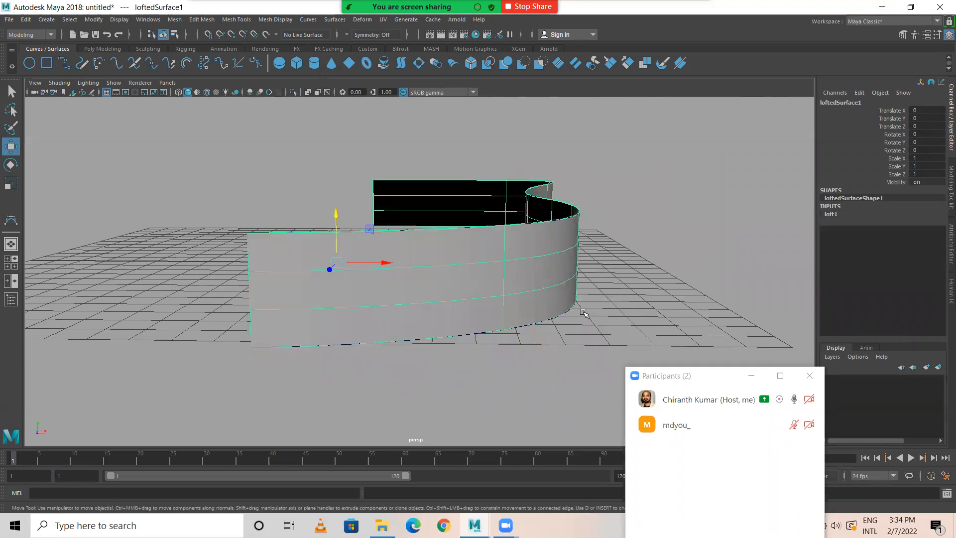
# Step: Display the lofted surface's control vertices in the front view and select a group of them
pyautogui.press('space')
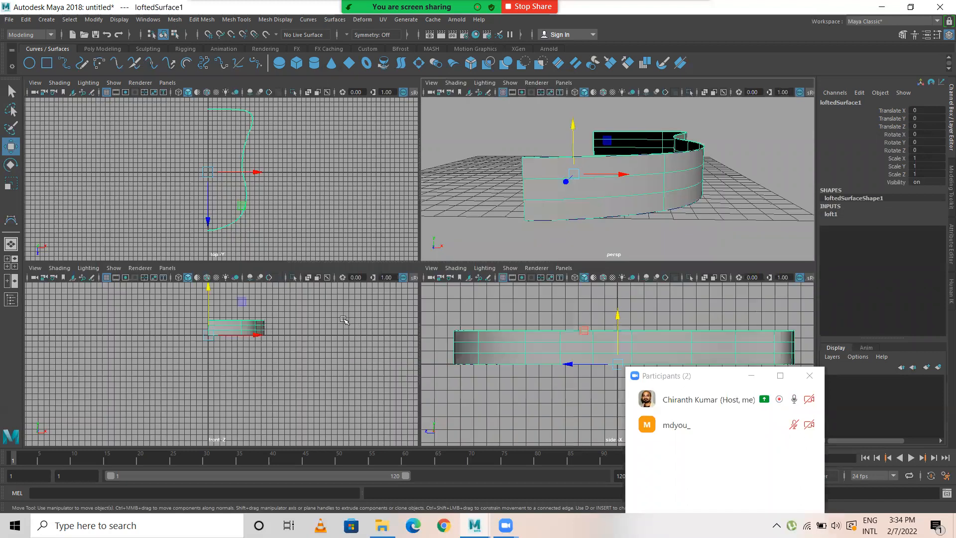
pyautogui.press('space')
pyautogui.moveTo(485, 197); pyautogui.dragTo(398, 198, button='right')
pyautogui.moveTo(537, 188); pyautogui.dragTo(467, 213)
pyautogui.press('space')
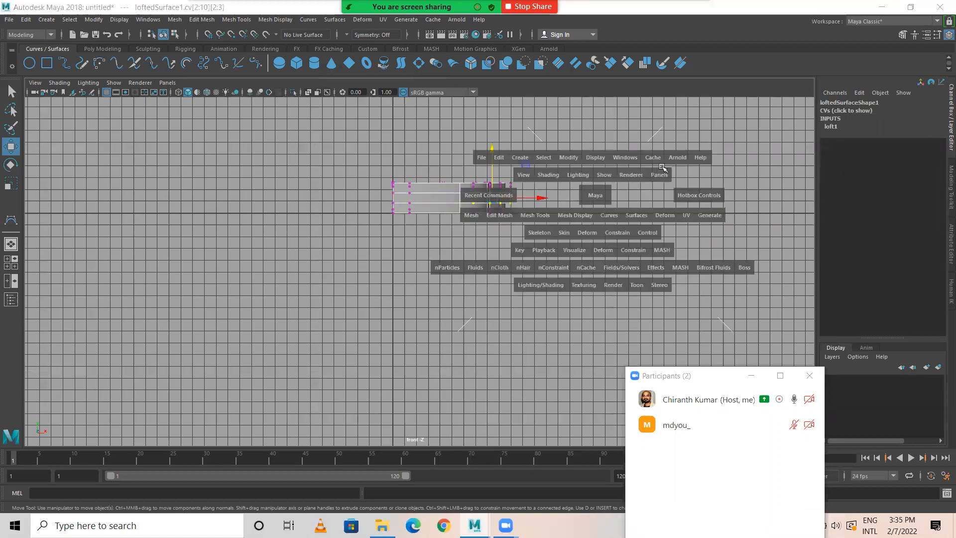
pyautogui.press('space')
# Step: Select the middle-row control vertices along the lofted surface's curved side and move them outward along X in the front view
pyautogui.scroll(-5, 687, 222)
pyautogui.moveTo(548, 242)
pyautogui.keyDown('alt'); pyautogui.mouseDown()
pyautogui.moveTo(423, 250)
pyautogui.moveTo(606, 241)
pyautogui.moveTo(619, 267)
pyautogui.moveTo(440, 274)
pyautogui.moveTo(474, 269)
pyautogui.moveTo(517, 239)
pyautogui.moveTo(491, 249)
pyautogui.mouseUp(); pyautogui.keyUp('alt')
pyautogui.press('4')
pyautogui.press('5')
pyautogui.moveTo(427, 279)
pyautogui.keyDown('alt'); pyautogui.mouseDown()
pyautogui.moveTo(438, 154)
pyautogui.moveTo(311, 244)
pyautogui.mouseUp(); pyautogui.keyUp('alt')
pyautogui.keyDown('ctrl'); pyautogui.moveTo(203, 253); pyautogui.dragTo(277, 407); pyautogui.keyUp('ctrl')
pyautogui.press('space')
pyautogui.press('space')
pyautogui.press('space')
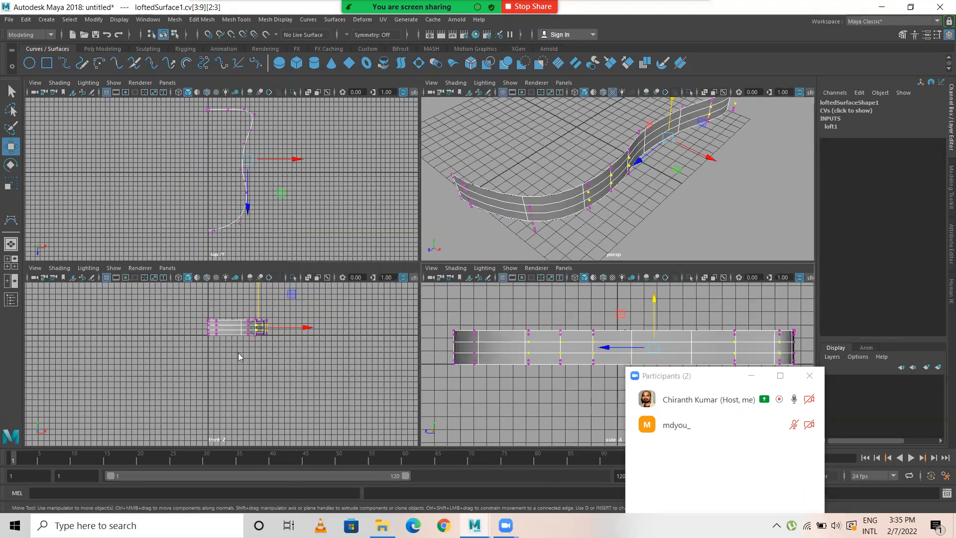
pyautogui.press('space')
pyautogui.scroll(2, 384, 276)
pyautogui.keyDown('alt'); pyautogui.moveTo(524, 193); pyautogui.dragTo(475, 234, button='middle'); pyautogui.keyUp('alt')
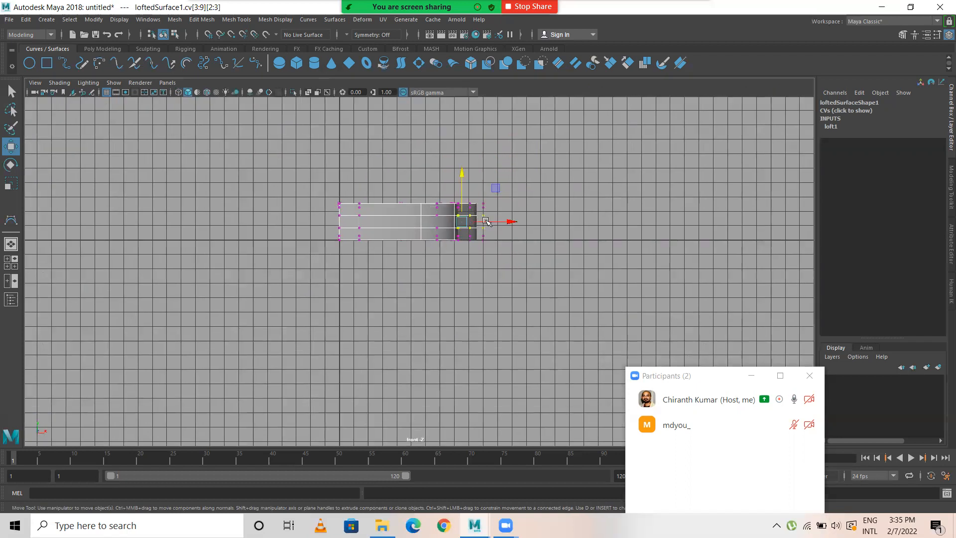
pyautogui.scroll(5, 524, 214)
pyautogui.moveTo(541, 194); pyautogui.dragTo(547, 194)
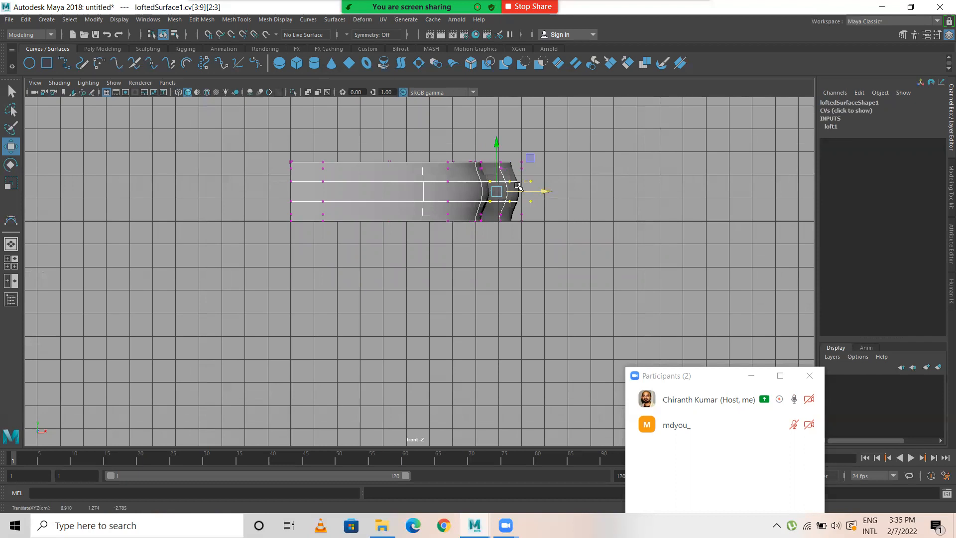
# Step: Select the middle-row control vertices at the two ends of the lofted surface and move them outward
pyautogui.press('space')
pyautogui.press('space')
pyautogui.moveTo(70, 219); pyautogui.dragTo(147, 258)
pyautogui.moveTo(68, 237); pyautogui.dragTo(55, 237)
pyautogui.keyDown('alt'); pyautogui.moveTo(493, 264); pyautogui.dragTo(412, 270, button='middle'); pyautogui.keyUp('alt')
pyautogui.moveTo(616, 255); pyautogui.dragTo(569, 235)
pyautogui.press('space')
pyautogui.press('space')
pyautogui.keyDown('alt'); pyautogui.moveTo(630, 149); pyautogui.dragTo(487, 188); pyautogui.keyUp('alt')
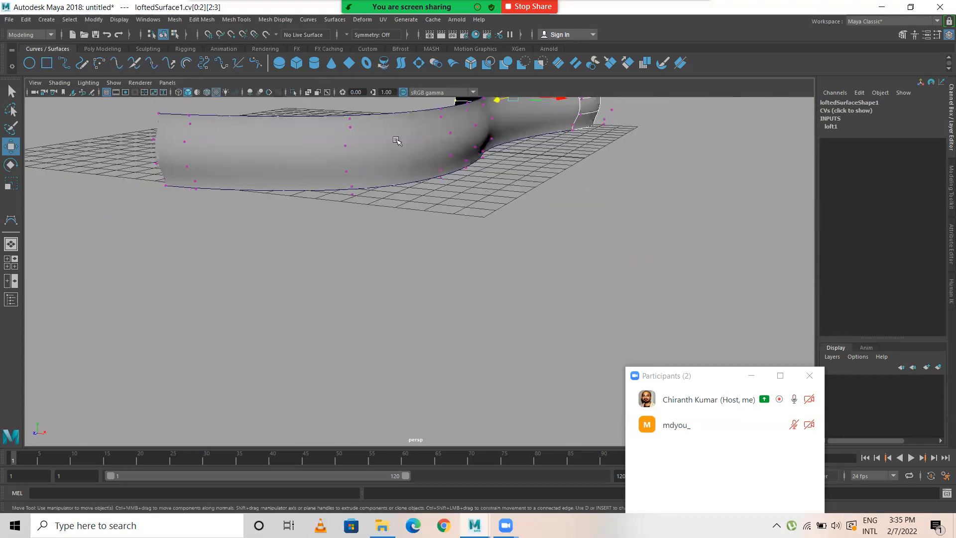
# Step: Return the lofted surface to object mode, frame it, move the participants window off the playback controls and clear the selection
pyautogui.click(486, 199)
pyautogui.moveTo(396, 139); pyautogui.dragTo(432, 119, button='right')
pyautogui.press('f')
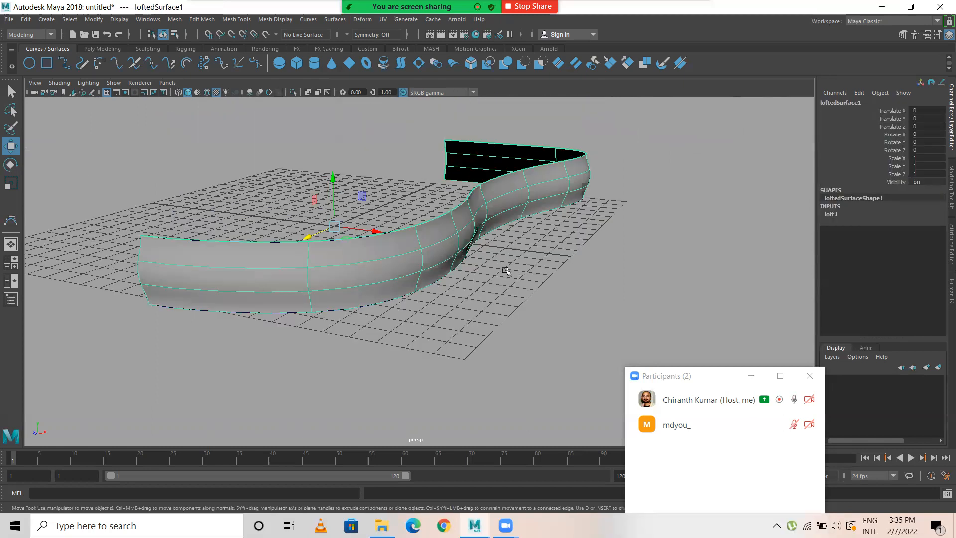
pyautogui.click(710, 379)
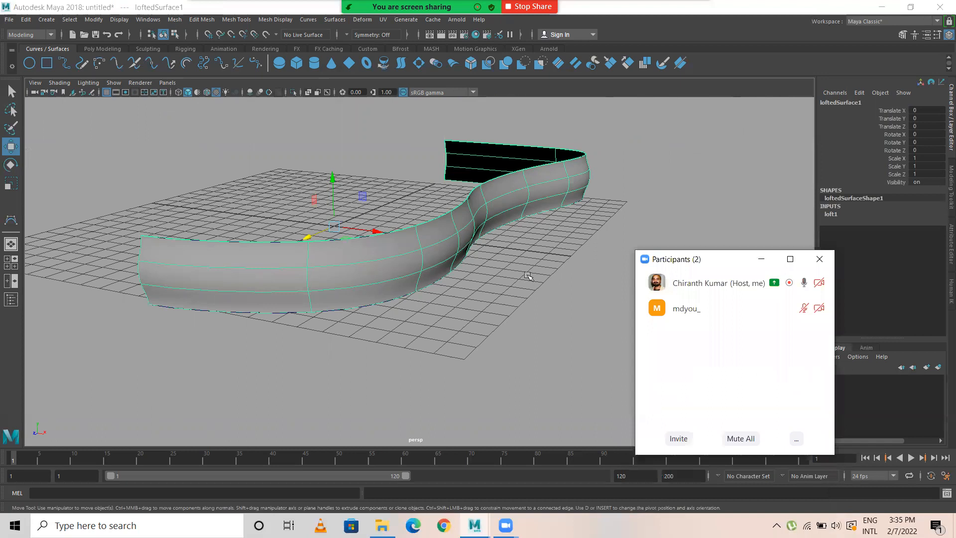
pyautogui.click(503, 295)
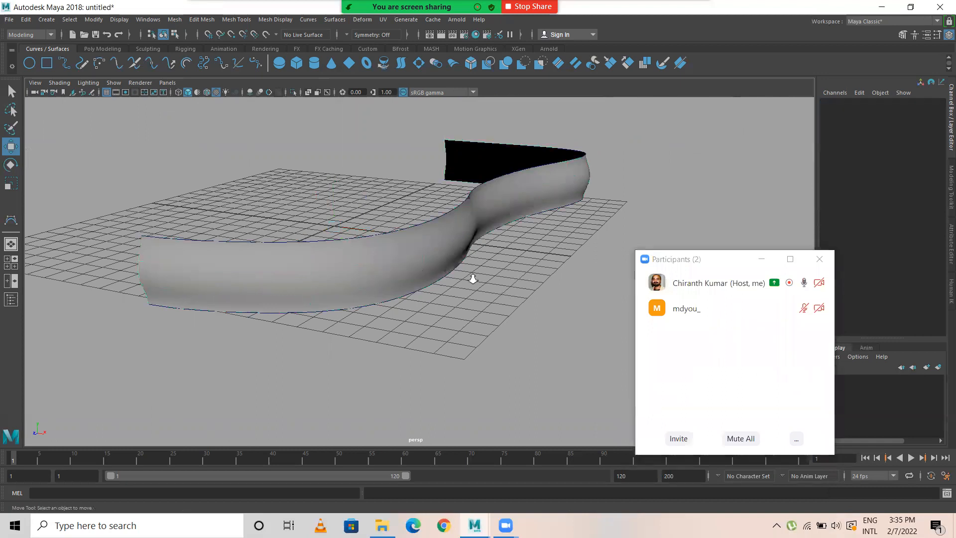
# Step: Try lowering the upper curve to Translate Y 1.853, and undo the move
pyautogui.scroll(2, 444, 255)
pyautogui.click(411, 238)
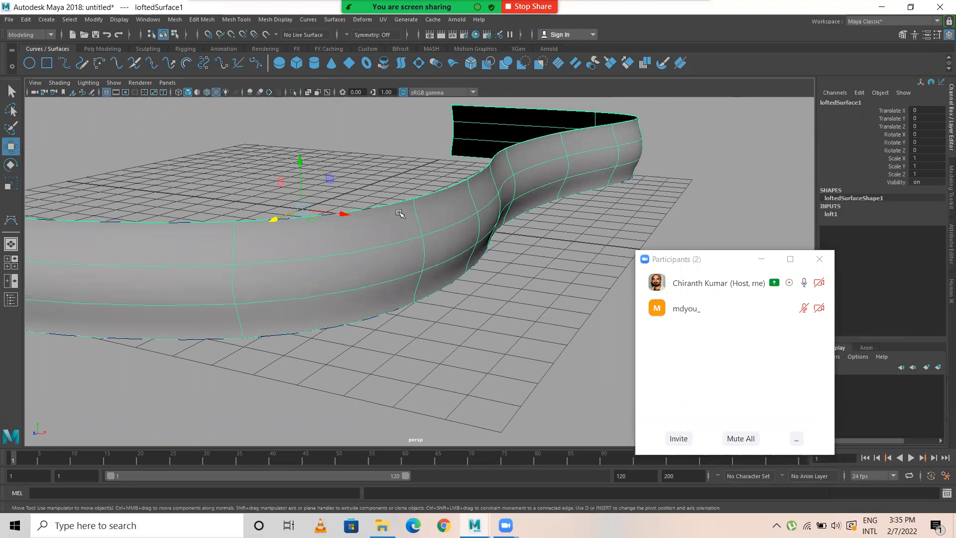
pyautogui.click(377, 205)
pyautogui.click(376, 207)
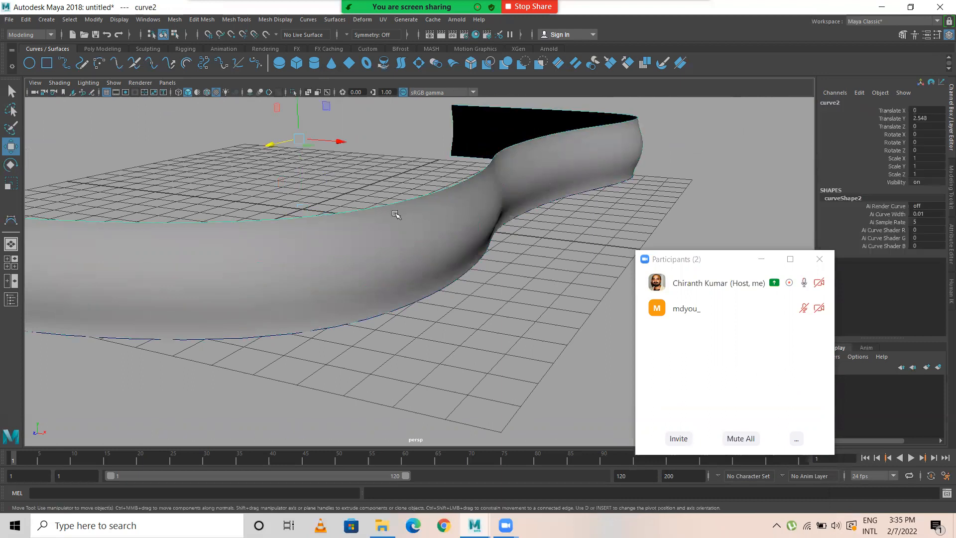
pyautogui.scroll(-2, 385, 234)
pyautogui.moveTo(334, 127)
pyautogui.mouseDown()
pyautogui.moveTo(332, 100)
pyautogui.moveTo(330, 155)
pyautogui.moveTo(325, 143)
pyautogui.mouseUp()
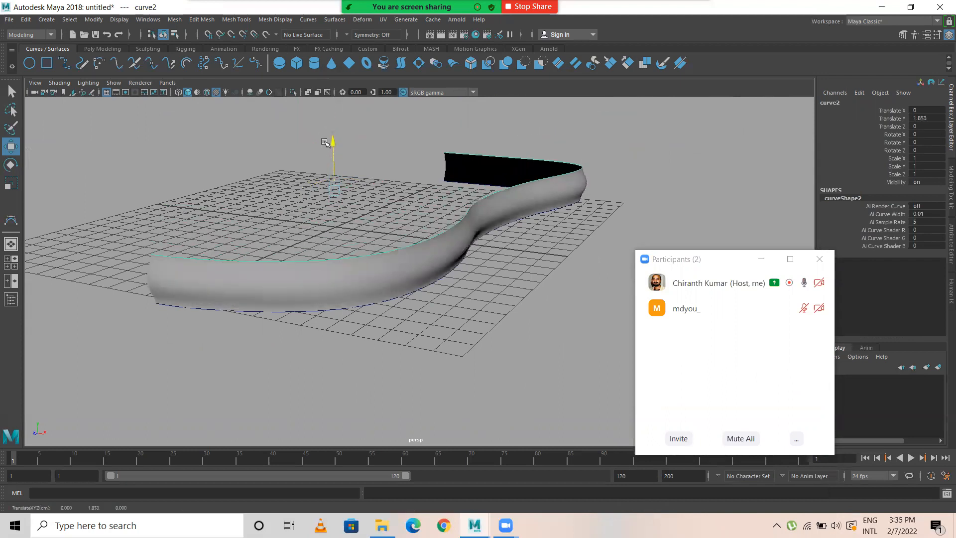
pyautogui.hotkey('ctrl', 'z')
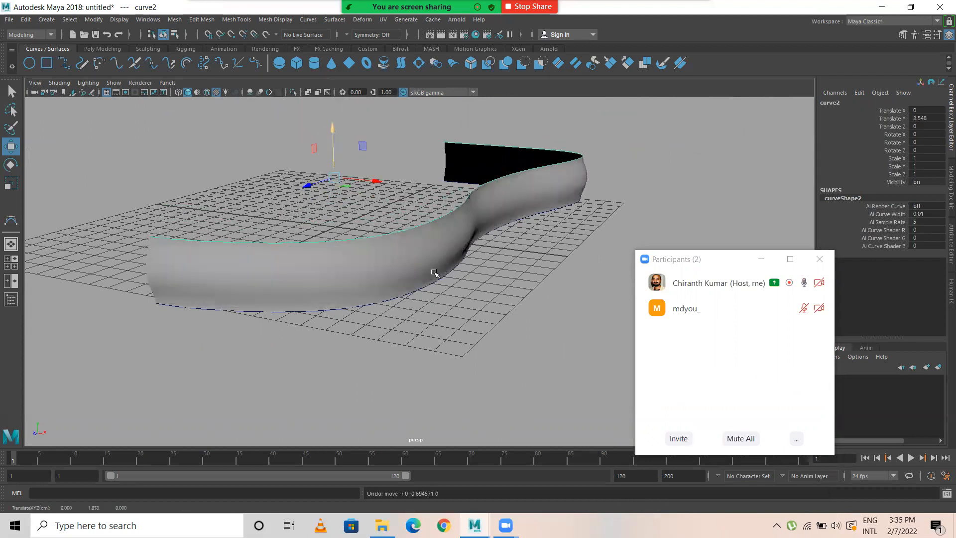
# Step: Select the lofted surface and delete its construction history
pyautogui.click(391, 253)
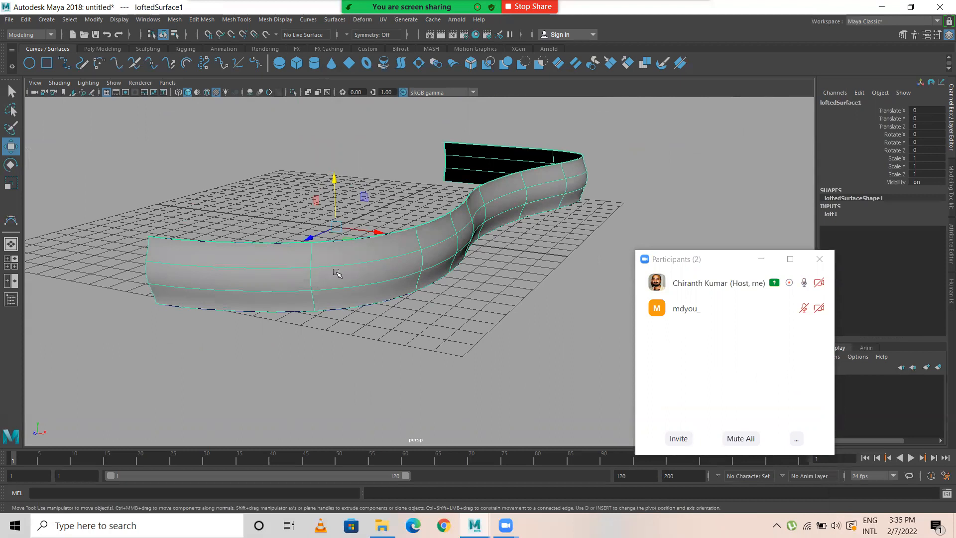
pyautogui.click(26, 20)
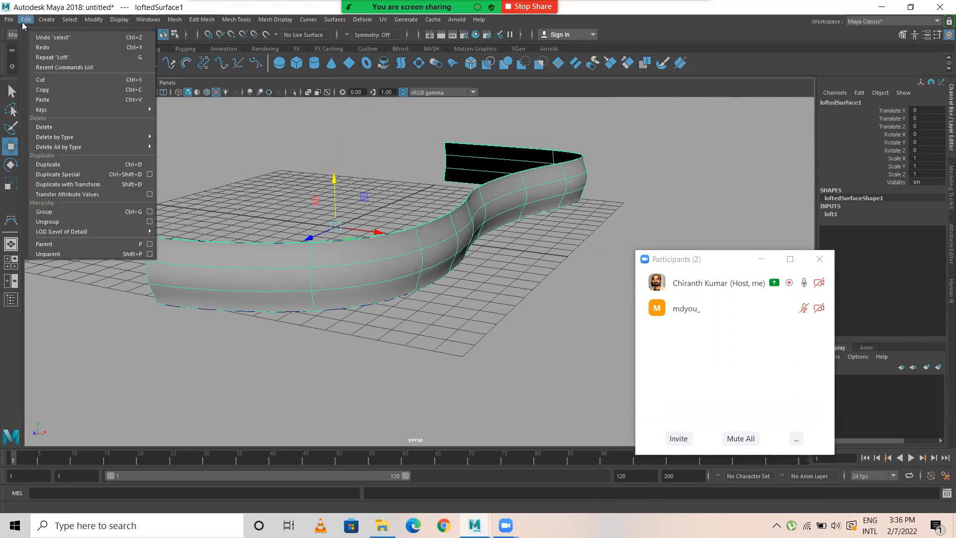
pyautogui.moveTo(81, 136)
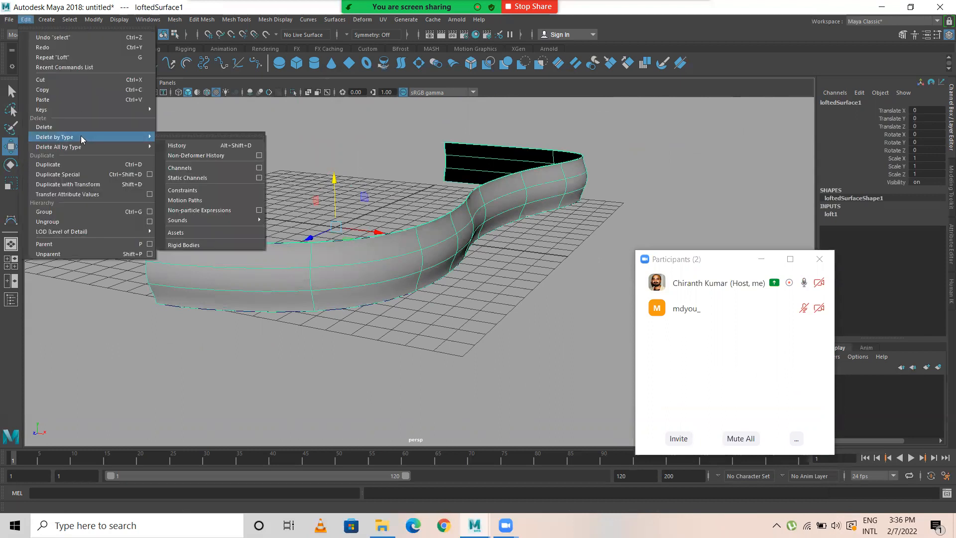
pyautogui.click(205, 146)
# Step: Move the two profile curves up away from the lofted surface and delete them
pyautogui.click(323, 276)
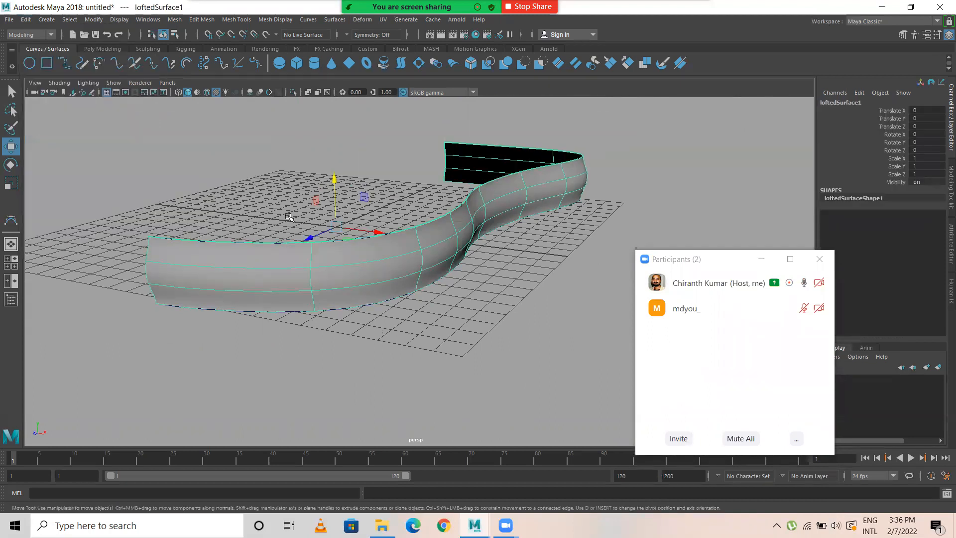
pyautogui.click(311, 280)
pyautogui.moveTo(334, 178); pyautogui.dragTo(323, 83)
pyautogui.keyDown('alt'); pyautogui.moveTo(428, 214); pyautogui.dragTo(432, 293, button='middle'); pyautogui.keyUp('alt')
pyautogui.keyDown('alt'); pyautogui.moveTo(443, 298); pyautogui.dragTo(384, 282); pyautogui.keyUp('alt')
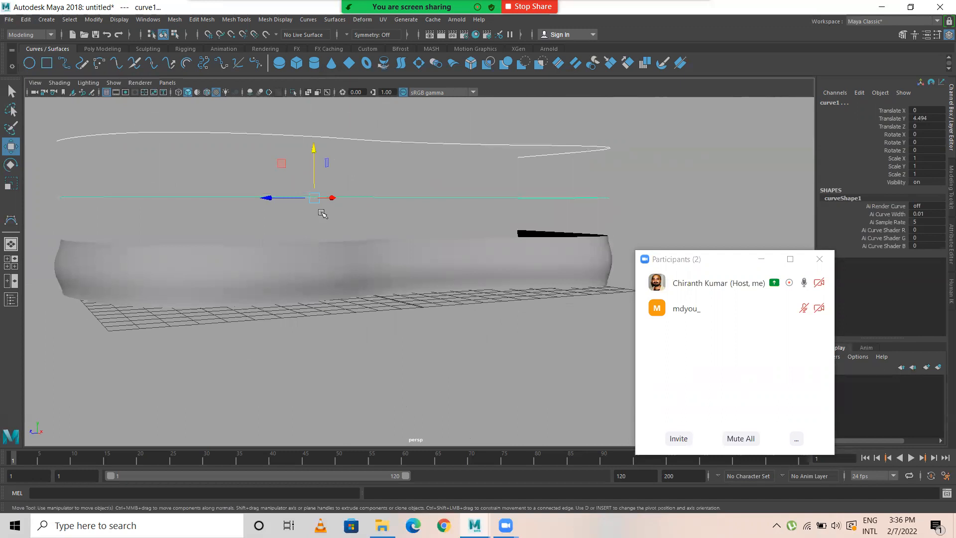
pyautogui.press('Delete')
# Step: Duplicate the lofted surface with Duplicate Special using a Scale X of -1 to mirror it into the other half
pyautogui.click(303, 280)
pyautogui.keyDown('alt'); pyautogui.moveTo(227, 271); pyautogui.dragTo(263, 274); pyautogui.keyUp('alt')
pyautogui.scroll(-3, 276, 293)
pyautogui.scroll(-1, 276, 293)
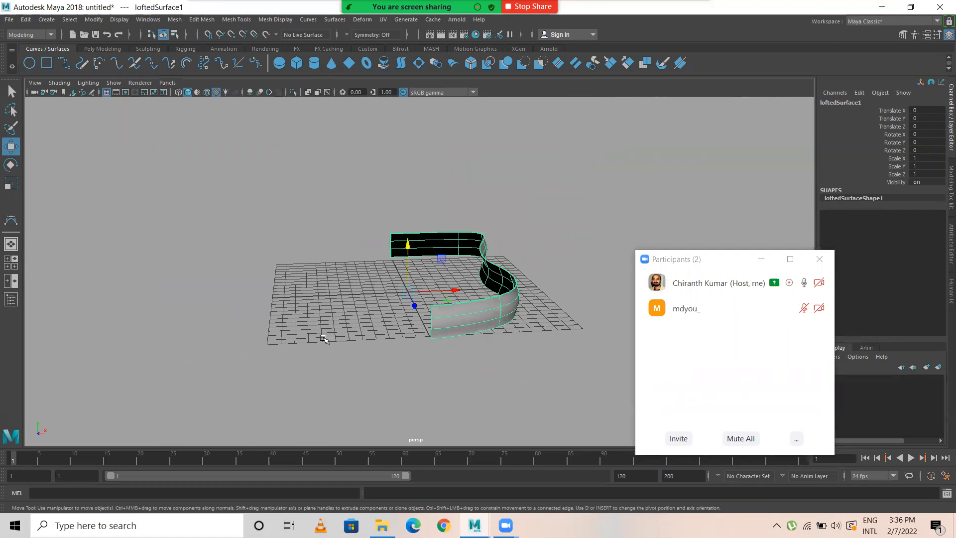
pyautogui.keyDown('alt'); pyautogui.moveTo(471, 296); pyautogui.dragTo(528, 294, button='right'); pyautogui.keyUp('alt')
pyautogui.keyDown('alt'); pyautogui.moveTo(528, 294); pyautogui.dragTo(453, 290, button='middle'); pyautogui.keyUp('alt')
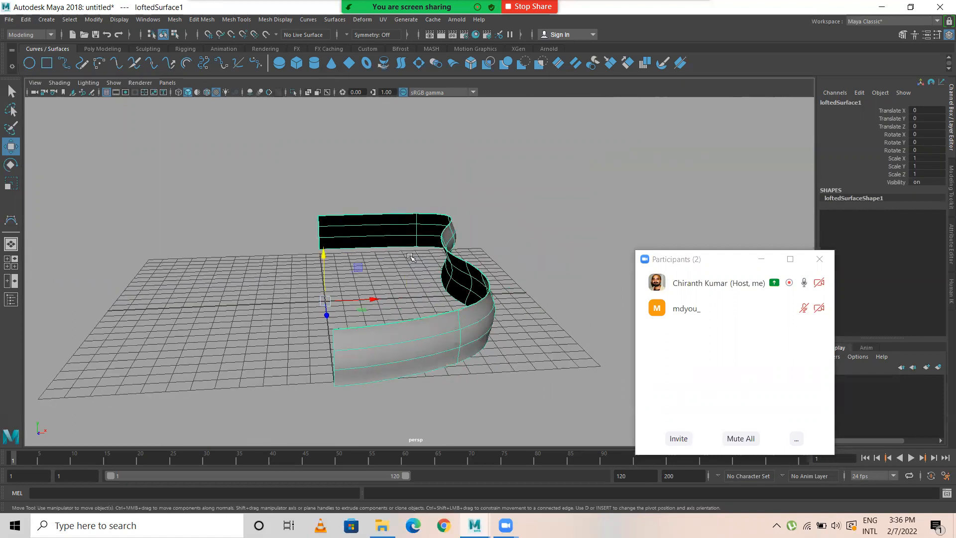
pyautogui.keyDown('alt'); pyautogui.moveTo(362, 306); pyautogui.dragTo(383, 289); pyautogui.keyUp('alt')
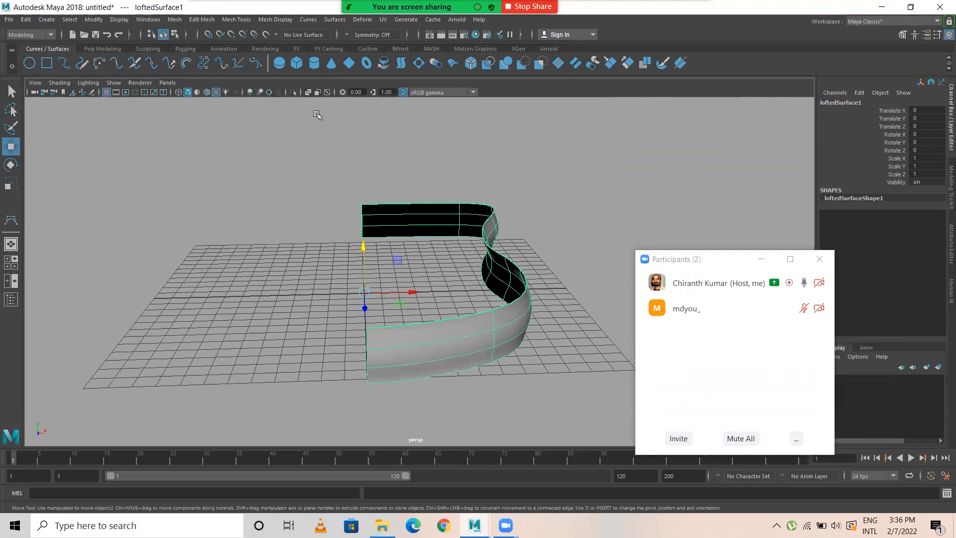
pyautogui.click(27, 20)
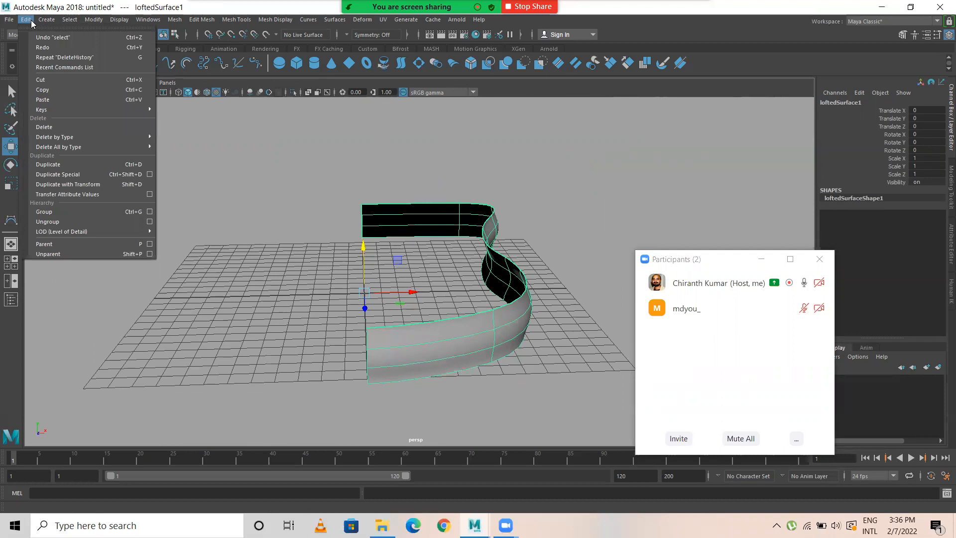
pyautogui.click(149, 174)
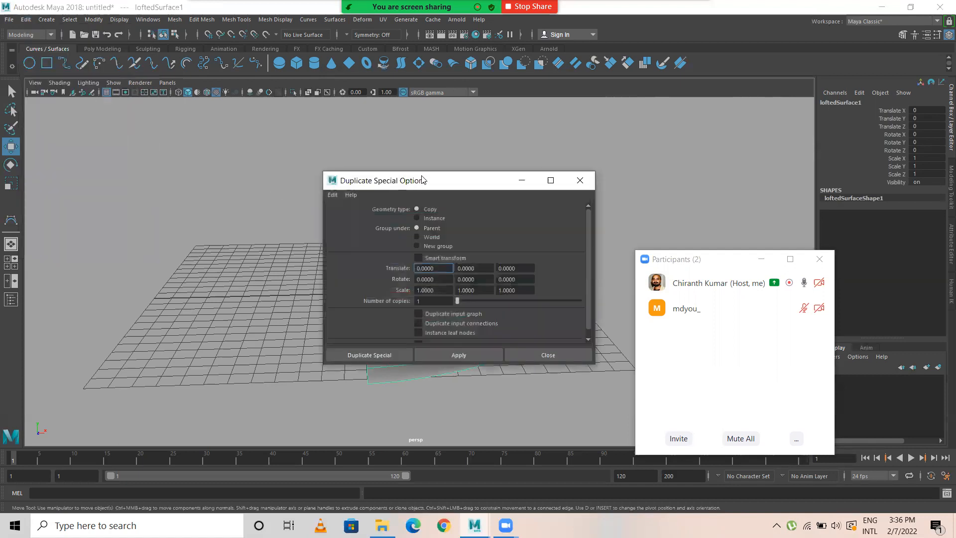
pyautogui.moveTo(423, 179); pyautogui.dragTo(646, 32)
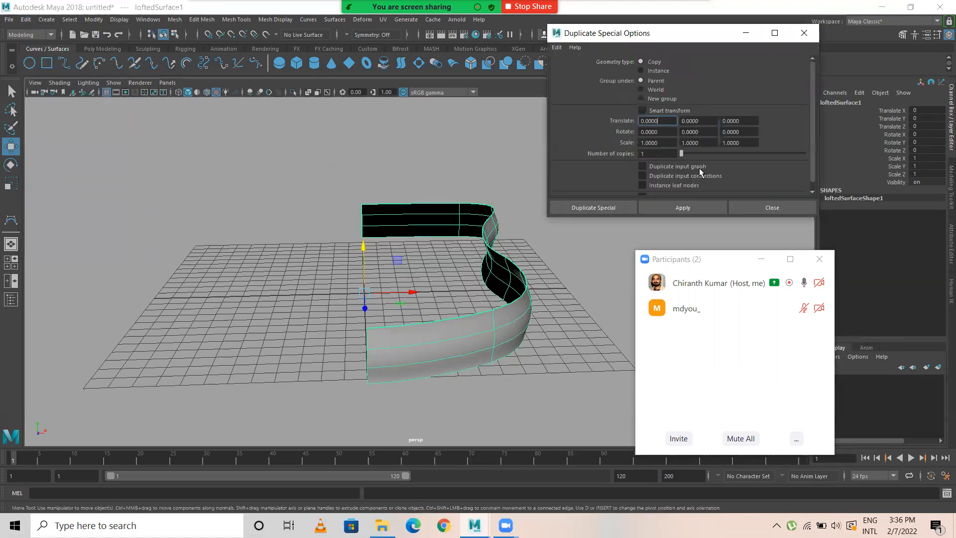
pyautogui.click(641, 142)
pyautogui.click(610, 207)
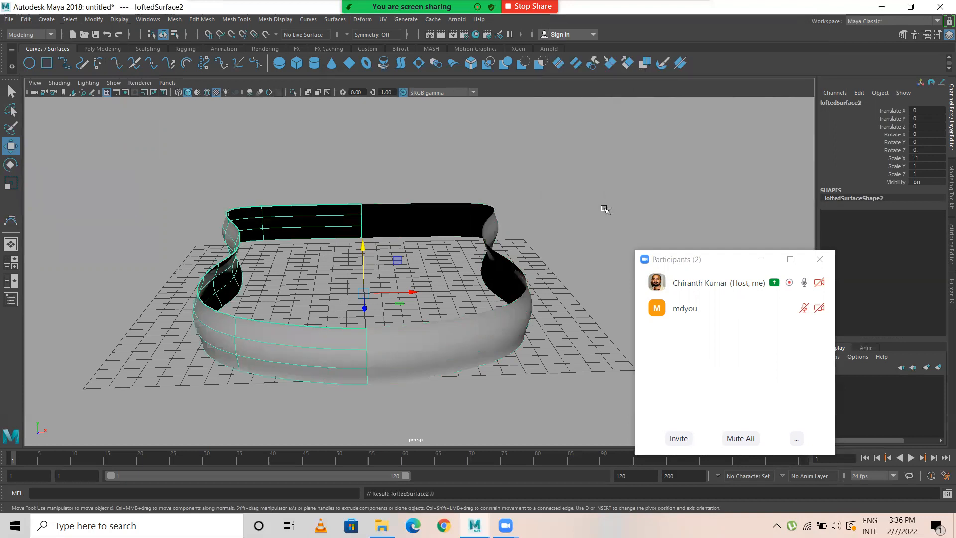
# Step: Select both surface halves and scale them down to 0.627 in X, 0.685 in Y and 0.778 in Z
pyautogui.click(619, 187)
pyautogui.keyDown('alt'); pyautogui.moveTo(619, 188); pyautogui.dragTo(494, 186); pyautogui.keyUp('alt')
pyautogui.click(360, 174)
pyautogui.keyDown('alt'); pyautogui.moveTo(550, 250); pyautogui.dragTo(472, 288); pyautogui.keyUp('alt')
pyautogui.moveTo(334, 200); pyautogui.dragTo(380, 330)
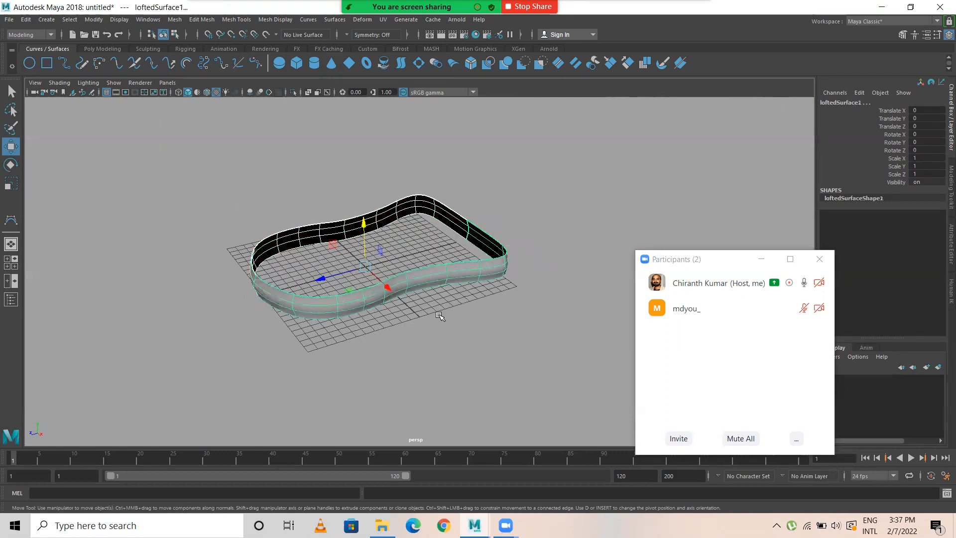
pyautogui.keyDown('alt'); pyautogui.moveTo(440, 316); pyautogui.dragTo(482, 320); pyautogui.keyUp('alt')
pyautogui.press('r')
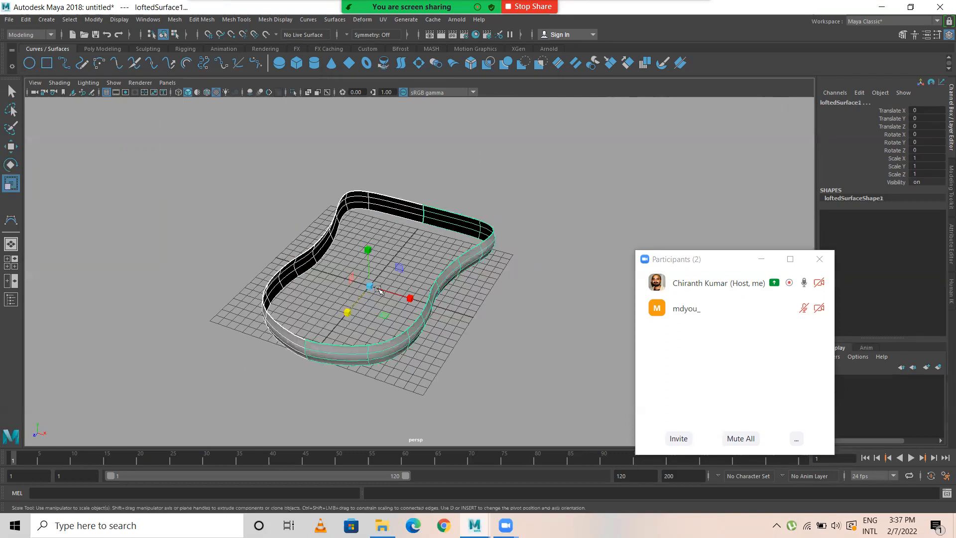
pyautogui.moveTo(362, 286); pyautogui.dragTo(351, 346)
pyautogui.moveTo(414, 313)
pyautogui.mouseDown()
pyautogui.moveTo(404, 312)
pyautogui.moveTo(416, 312)
pyautogui.mouseUp()
pyautogui.moveTo(536, 312)
pyautogui.keyDown('alt'); pyautogui.mouseDown()
pyautogui.moveTo(505, 249)
pyautogui.moveTo(525, 297)
pyautogui.mouseUp(); pyautogui.keyUp('alt')
pyautogui.press('w')
# Step: Reselect both surface halves and freeze their transformations
pyautogui.click(515, 262)
pyautogui.moveTo(297, 229); pyautogui.dragTo(357, 356)
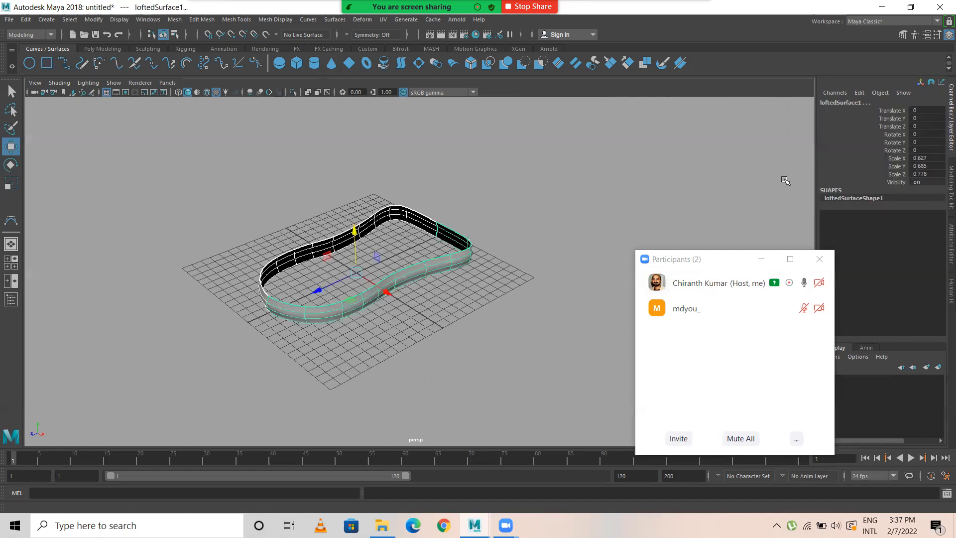
pyautogui.scroll(3, 322, 252)
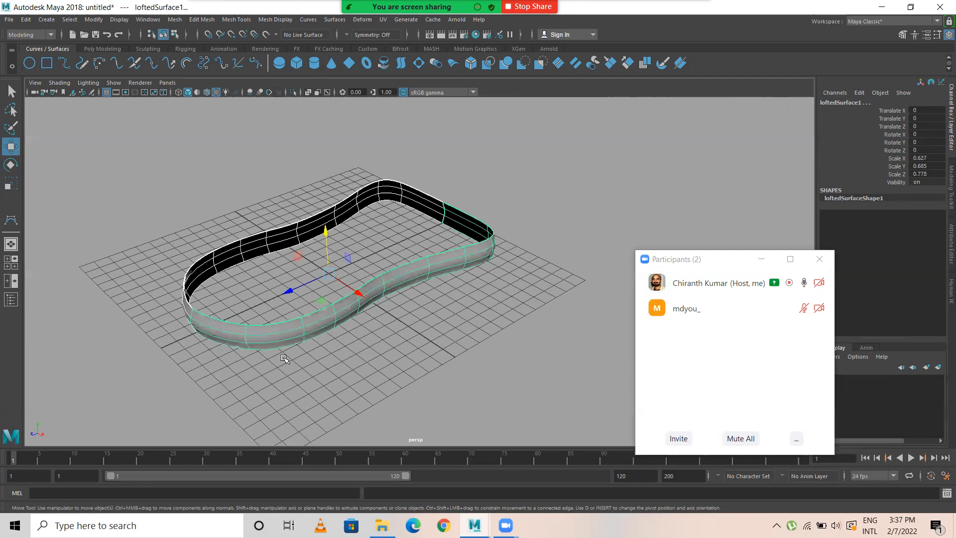
pyautogui.click(94, 22)
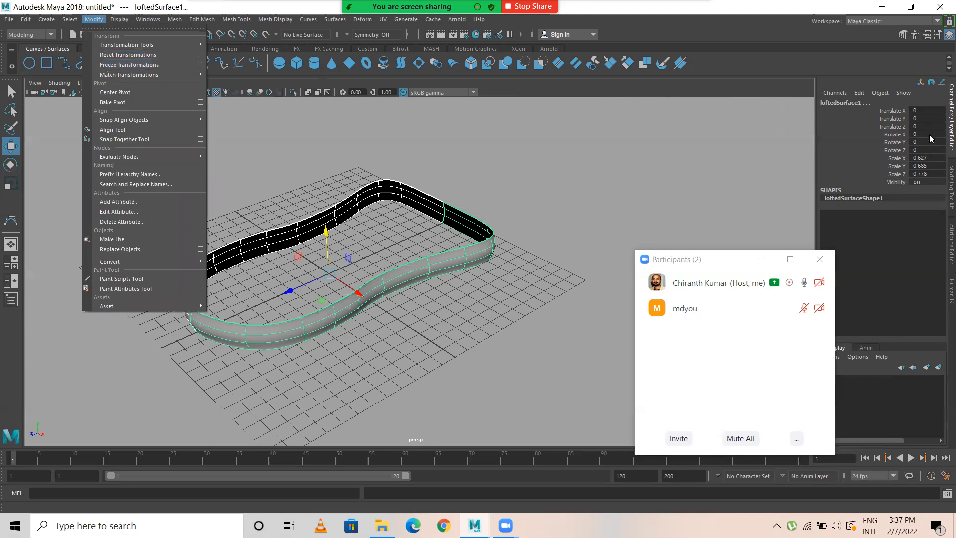
pyautogui.click(135, 65)
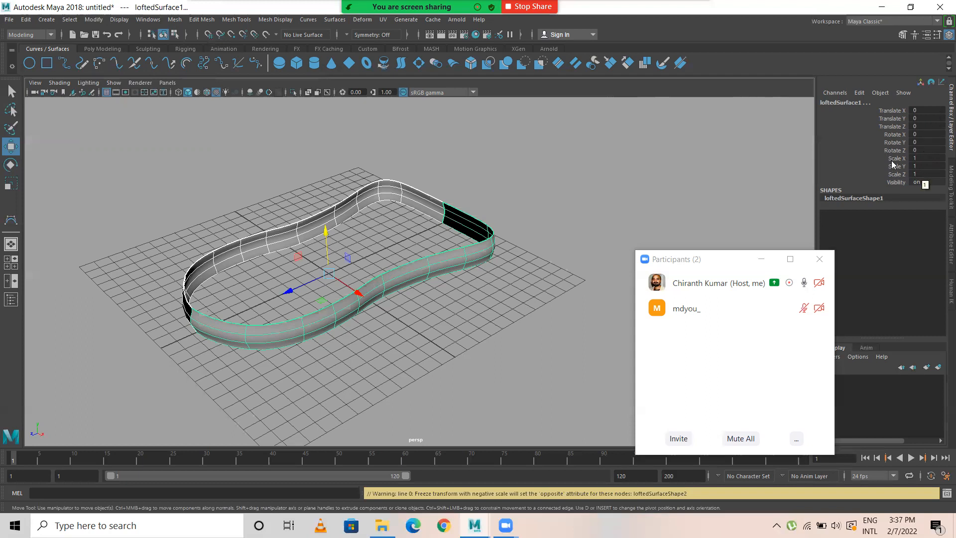
# Step: Examine the shading of the mirrored and original halves from several angles, selecting each in turn
pyautogui.click(493, 200)
pyautogui.keyDown('alt'); pyautogui.moveTo(473, 227); pyautogui.dragTo(424, 231); pyautogui.keyUp('alt')
pyautogui.keyDown('alt'); pyautogui.moveTo(320, 214); pyautogui.dragTo(304, 267); pyautogui.keyUp('alt')
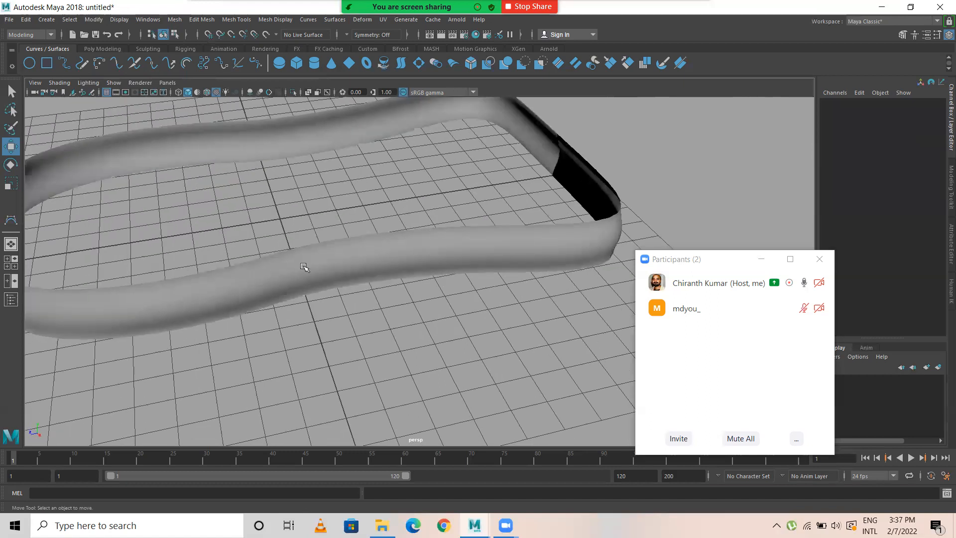
pyautogui.click(303, 267)
pyautogui.keyDown('alt'); pyautogui.moveTo(331, 227); pyautogui.dragTo(374, 310); pyautogui.keyUp('alt')
pyautogui.keyDown('alt'); pyautogui.moveTo(473, 308); pyautogui.dragTo(387, 258); pyautogui.keyUp('alt')
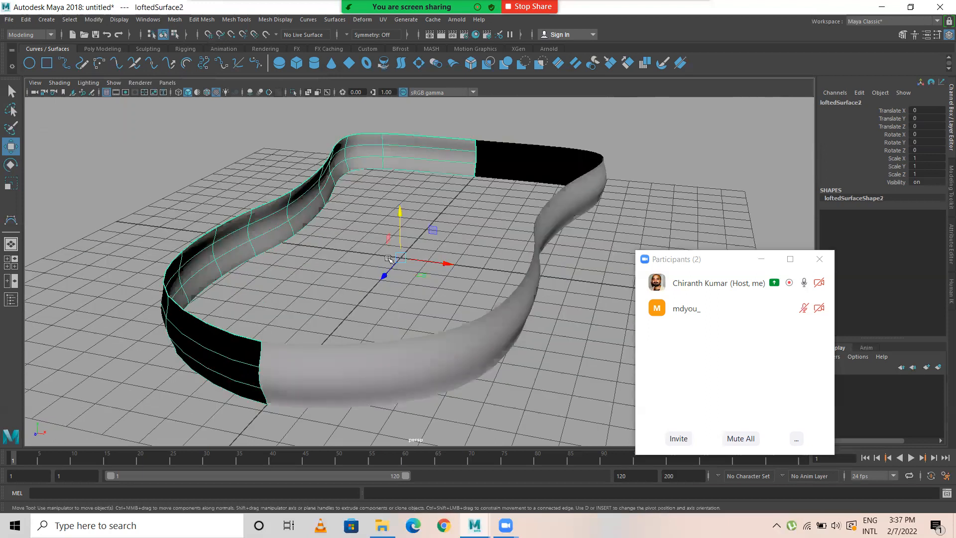
pyautogui.click(446, 360)
pyautogui.keyDown('alt'); pyautogui.moveTo(465, 312); pyautogui.dragTo(248, 188); pyautogui.keyUp('alt')
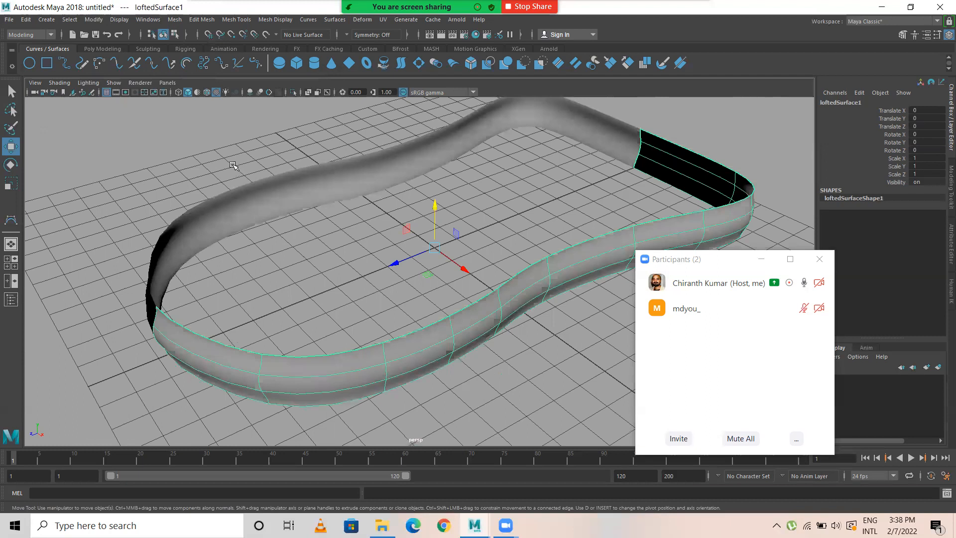
# Step: Select the mirrored half and reverse its surface direction
pyautogui.click(248, 221)
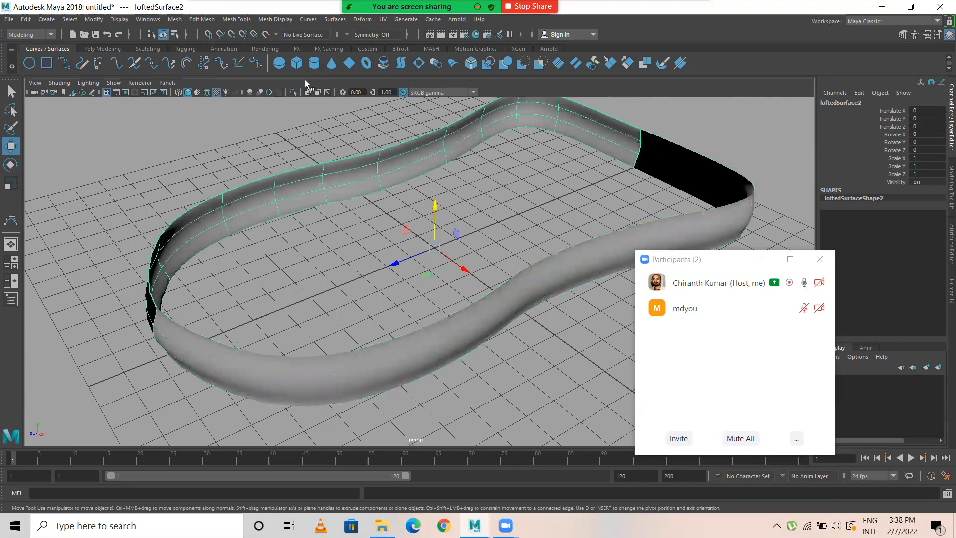
pyautogui.click(335, 20)
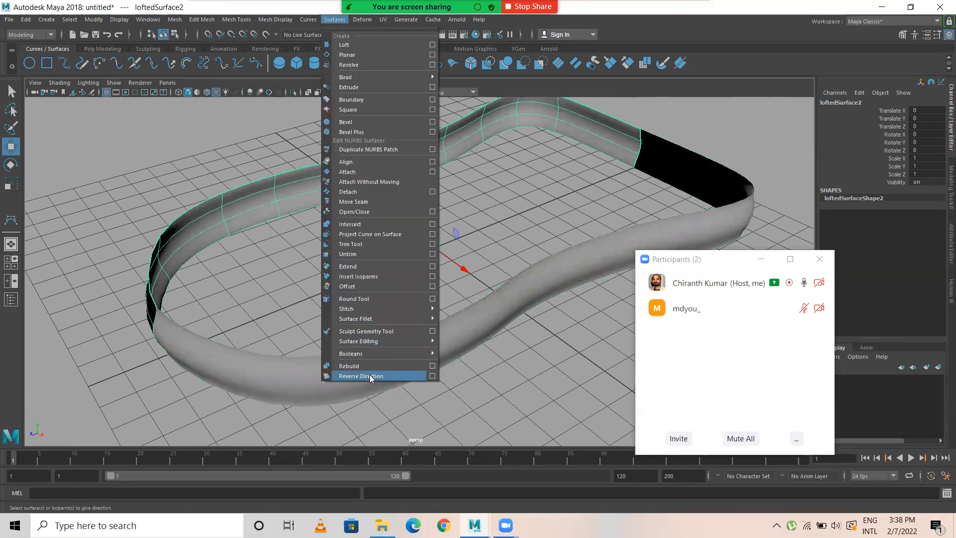
pyautogui.click(361, 376)
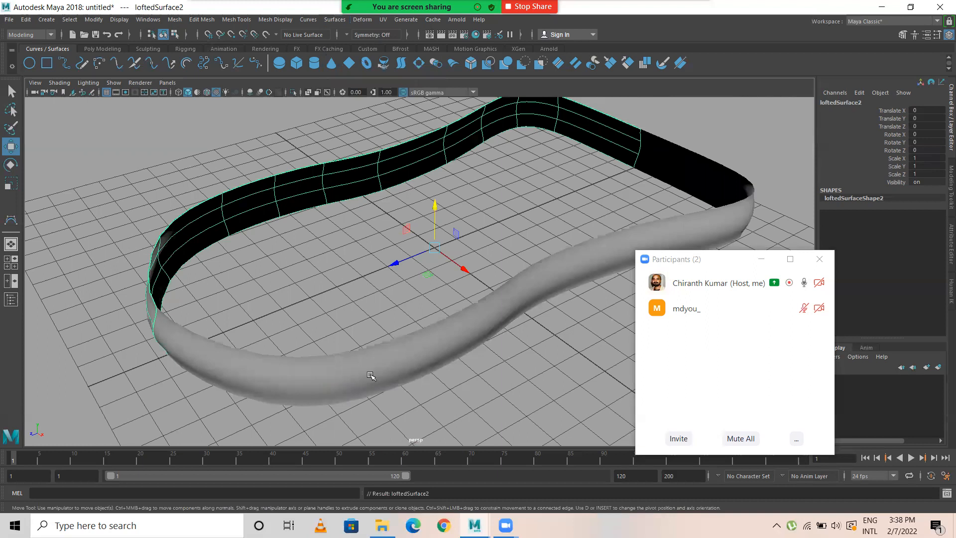
pyautogui.click(335, 20)
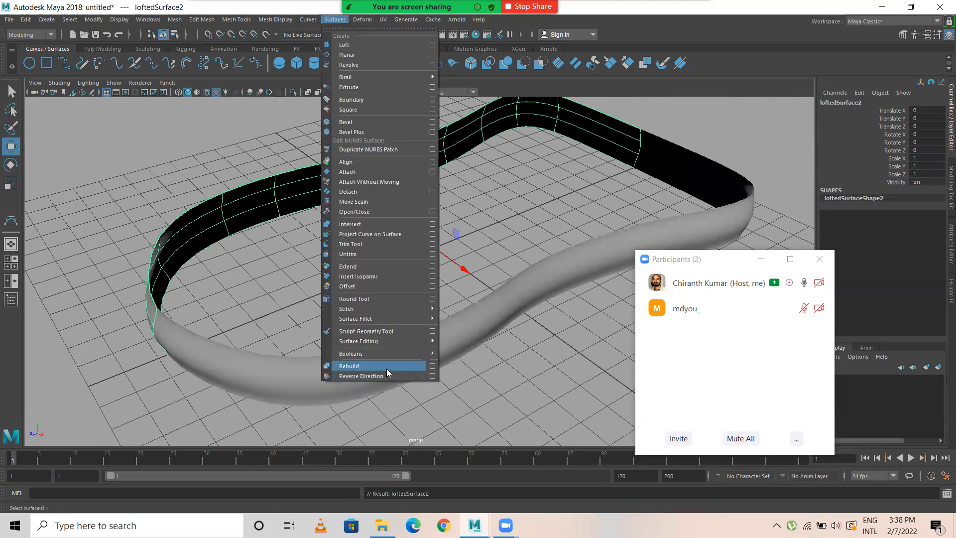
pyautogui.click(465, 244)
pyautogui.keyDown('alt'); pyautogui.moveTo(249, 282); pyautogui.dragTo(246, 253); pyautogui.keyUp('alt')
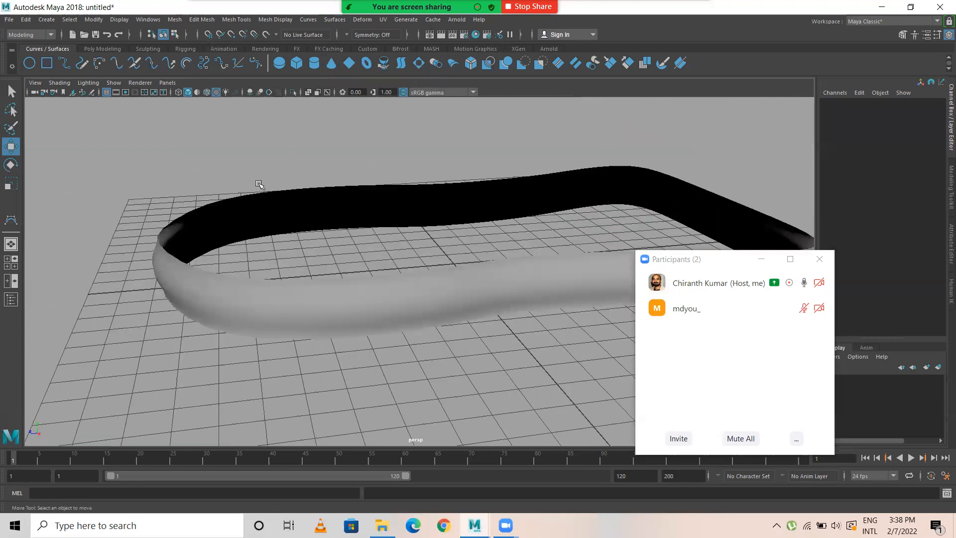
# Step: Switch the mirrored wall half to isoparm selection and pick its upper edge
pyautogui.click(269, 211)
pyautogui.scroll(4, 384, 233)
pyautogui.keyDown('alt'); pyautogui.moveTo(294, 269); pyautogui.dragTo(351, 229, button='middle'); pyautogui.keyUp('alt')
pyautogui.scroll(2, 303, 291)
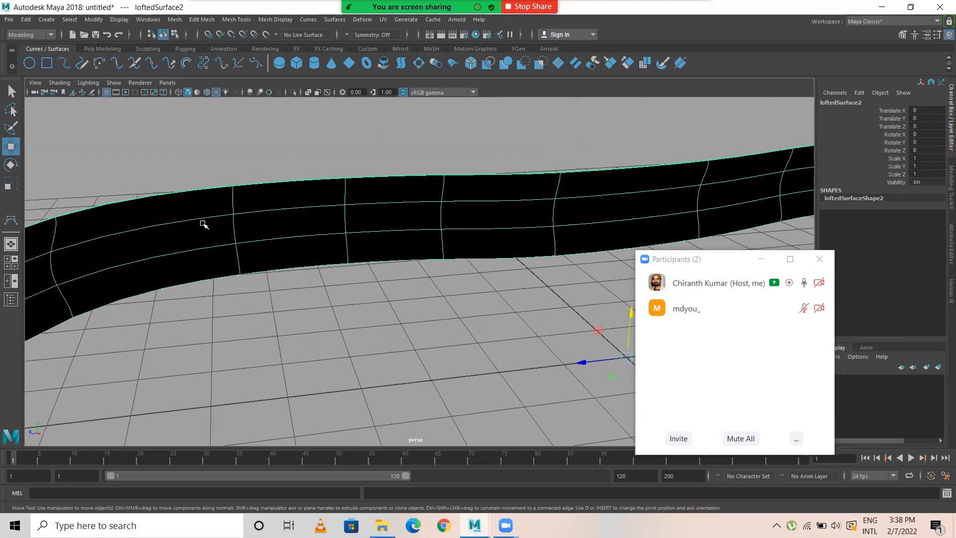
pyautogui.rightClick(183, 205)
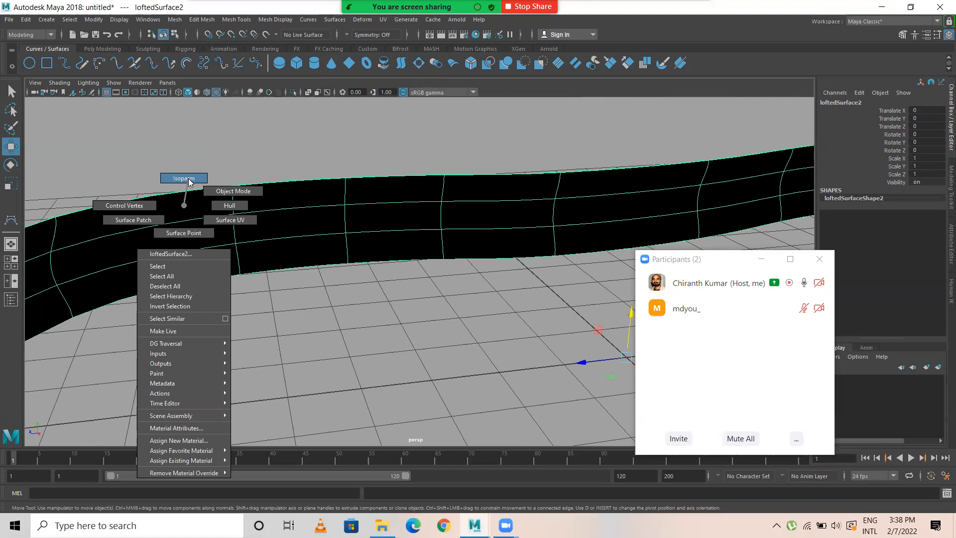
pyautogui.click(186, 190)
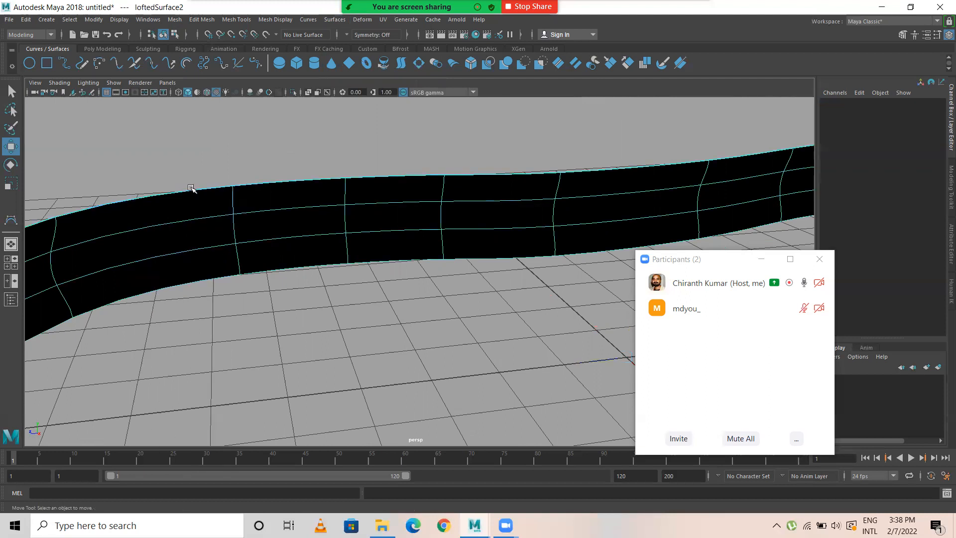
pyautogui.click(313, 180)
# Step: Put the original wall half into isoparm selection too and select the upper edge isoparms of both halves together
pyautogui.keyDown('alt'); pyautogui.moveTo(335, 188); pyautogui.dragTo(215, 349); pyautogui.keyUp('alt')
pyautogui.keyDown('alt'); pyautogui.moveTo(398, 272); pyautogui.dragTo(382, 297); pyautogui.keyUp('alt')
pyautogui.click(405, 271)
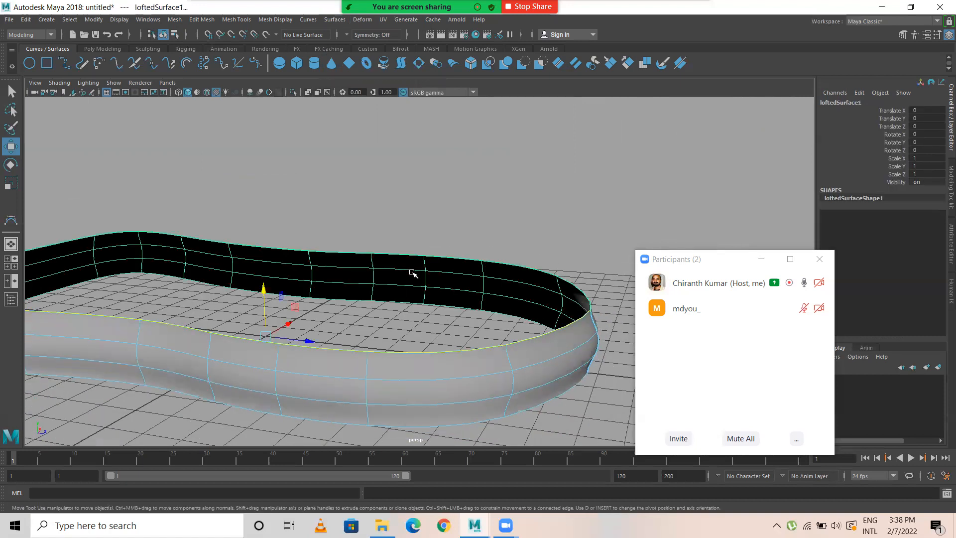
pyautogui.keyDown('alt'); pyautogui.moveTo(352, 271); pyautogui.dragTo(433, 279, button='right'); pyautogui.keyUp('alt')
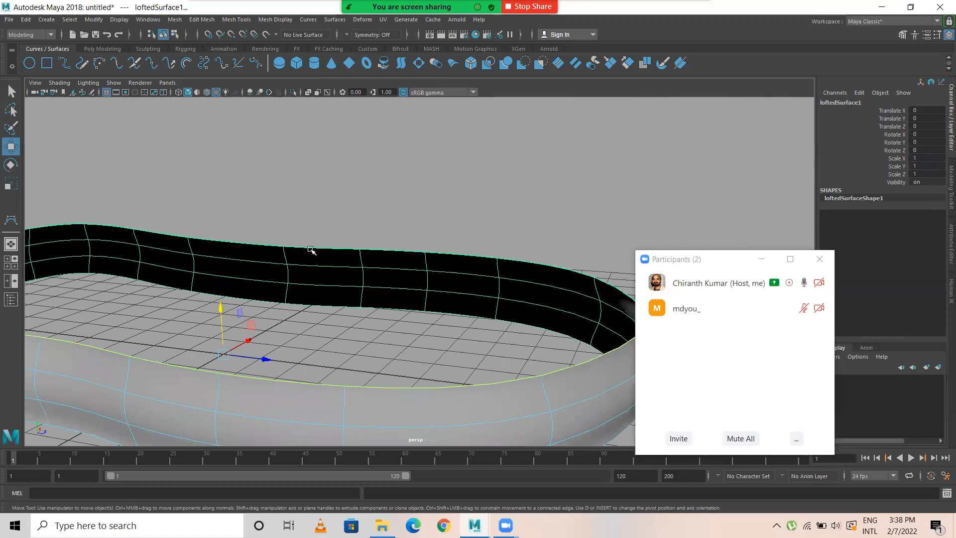
pyautogui.click(381, 371)
pyautogui.moveTo(372, 389); pyautogui.dragTo(366, 235, button='right')
pyautogui.click(396, 387)
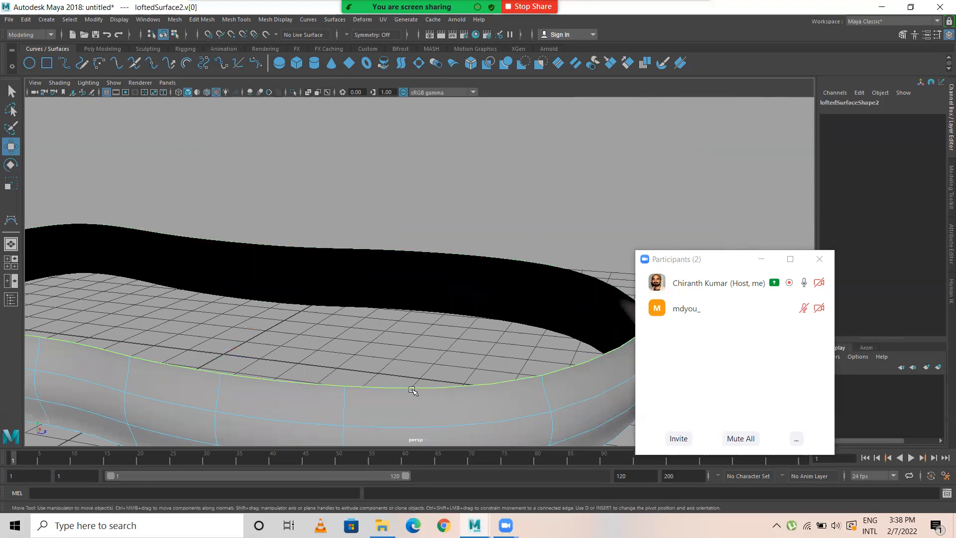
pyautogui.click(430, 275)
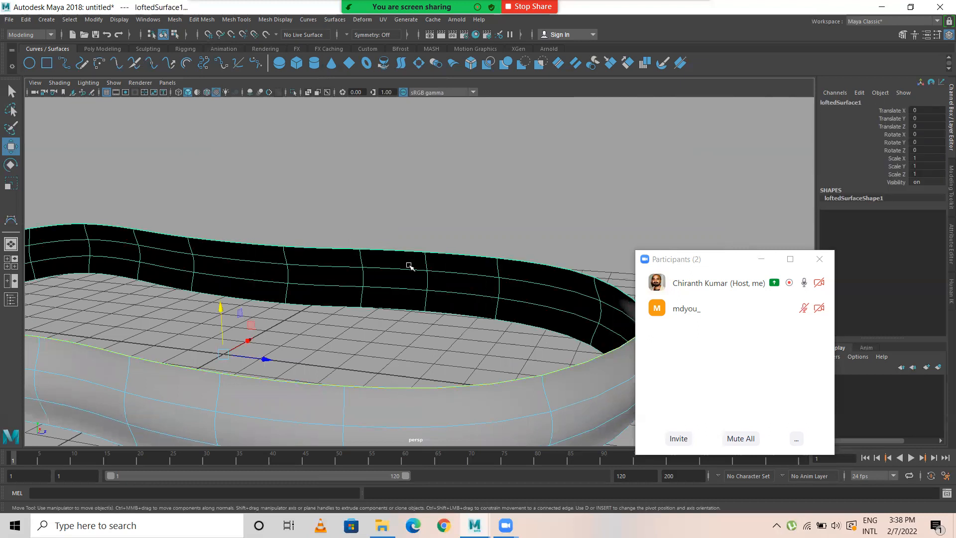
pyautogui.moveTo(405, 262); pyautogui.dragTo(404, 232, button='right')
pyautogui.click(405, 249)
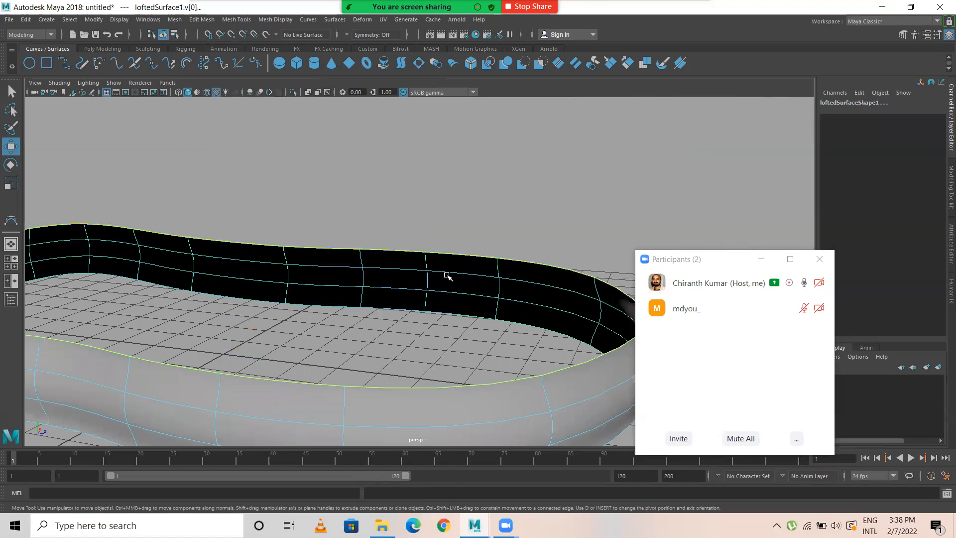
# Step: Loft a surface across the two selected upper edges to cover the top of the wall
pyautogui.scroll(-5, 497, 352)
pyautogui.keyDown('alt'); pyautogui.moveTo(357, 342); pyautogui.dragTo(289, 325); pyautogui.keyUp('alt')
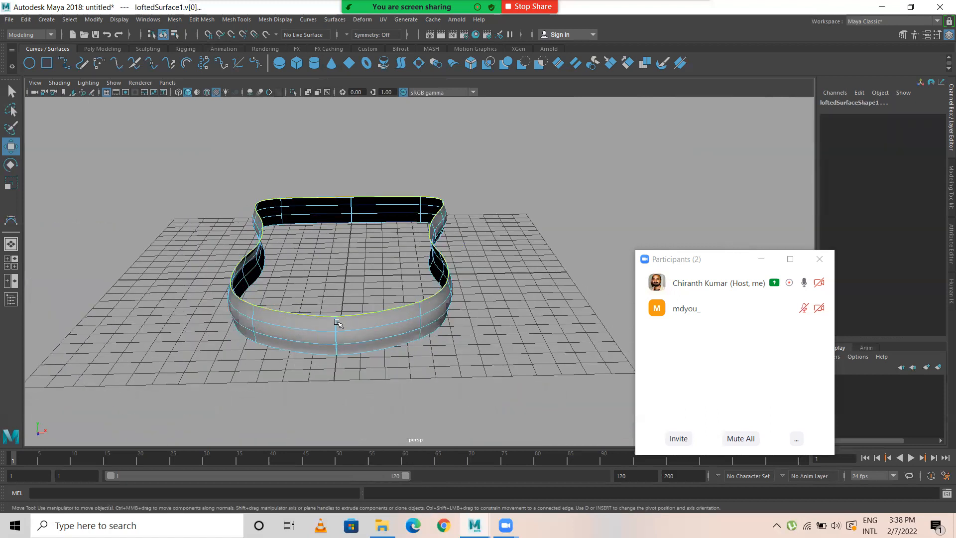
pyautogui.scroll(4, 255, 324)
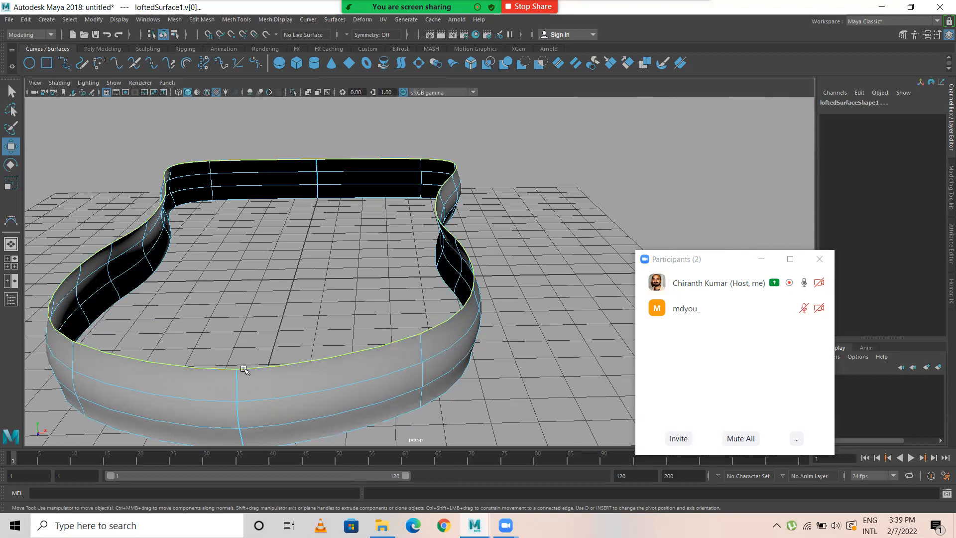
pyautogui.click(335, 19)
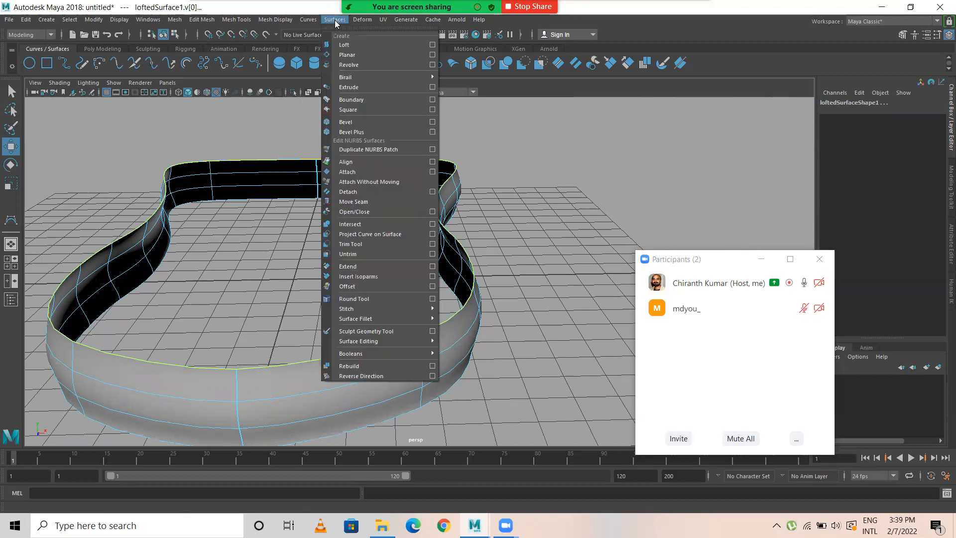
pyautogui.click(356, 44)
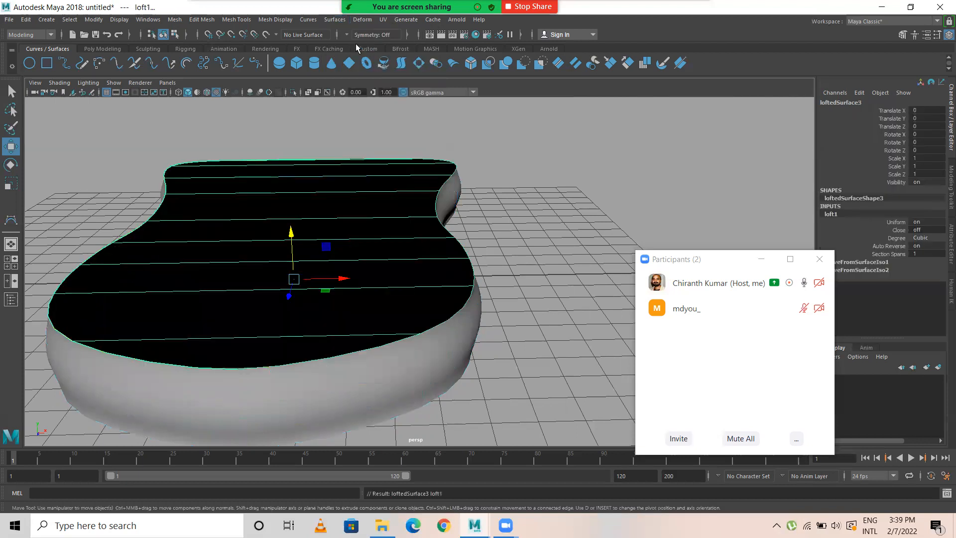
pyautogui.keyDown('alt'); pyautogui.moveTo(551, 227); pyautogui.dragTo(423, 241); pyautogui.keyUp('alt')
pyautogui.keyDown('alt'); pyautogui.moveTo(424, 241); pyautogui.dragTo(396, 234, button='right'); pyautogui.keyUp('alt')
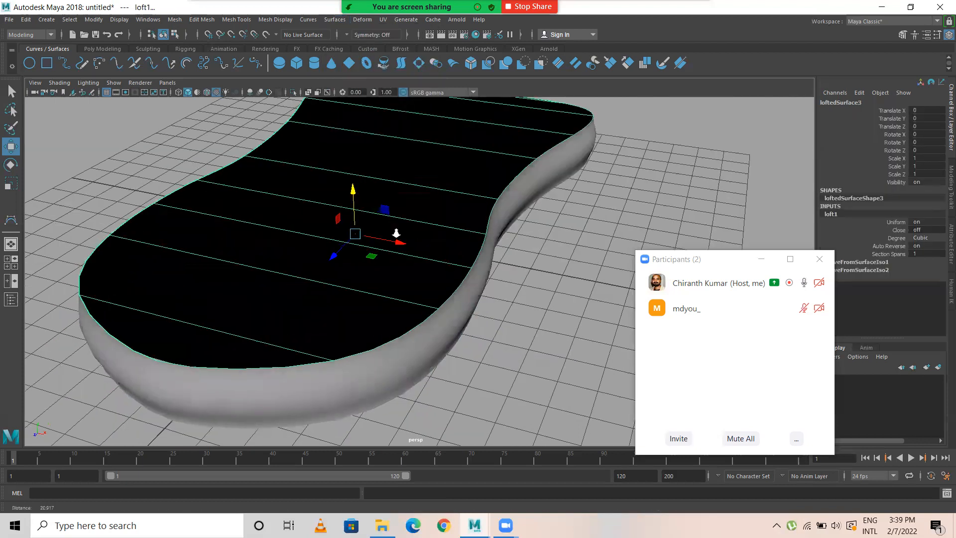
# Step: Set the section spans of the new top loft to 7
pyautogui.scroll(-3, 396, 233)
pyautogui.moveTo(711, 264); pyautogui.dragTo(608, 303)
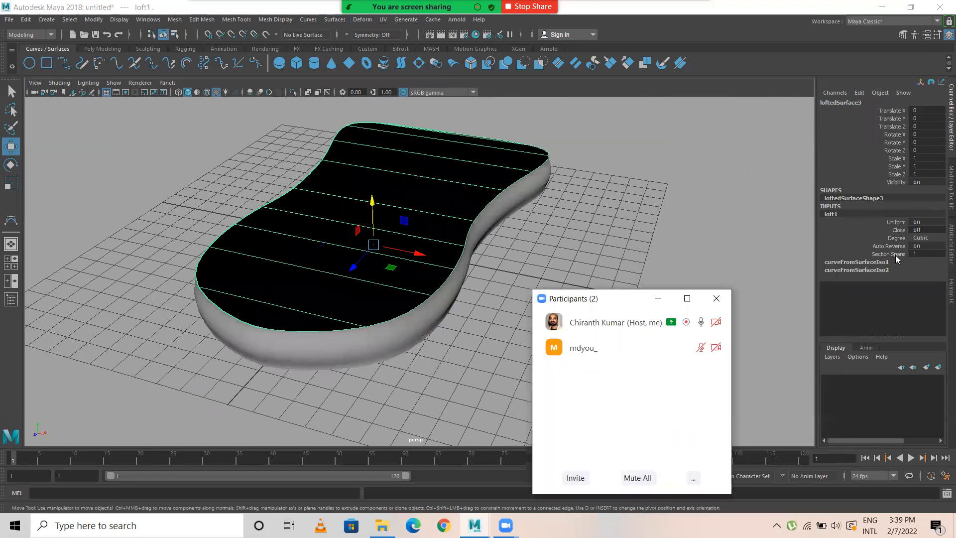
pyautogui.click(840, 254)
pyautogui.moveTo(603, 203); pyautogui.dragTo(633, 205, button='middle')
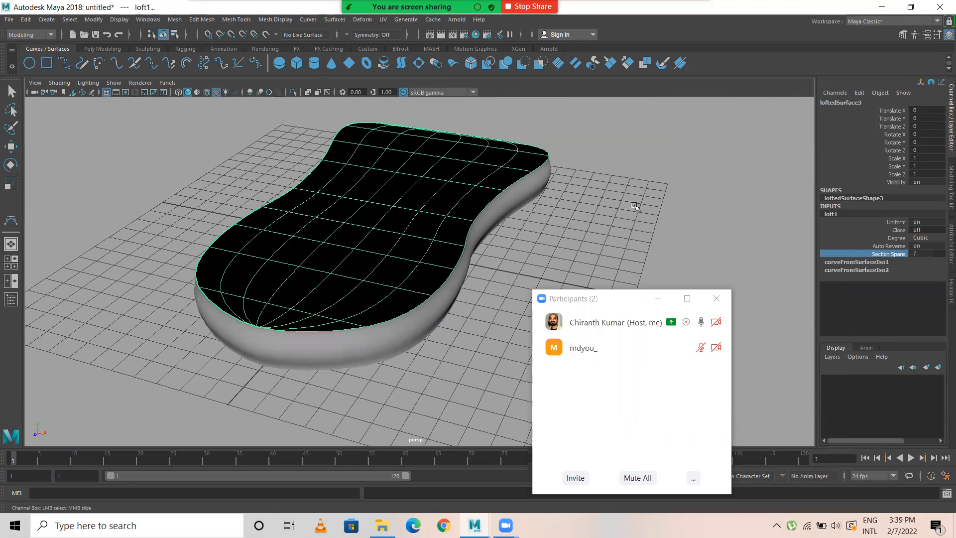
pyautogui.keyDown('alt'); pyautogui.moveTo(560, 218); pyautogui.dragTo(424, 240); pyautogui.keyUp('alt')
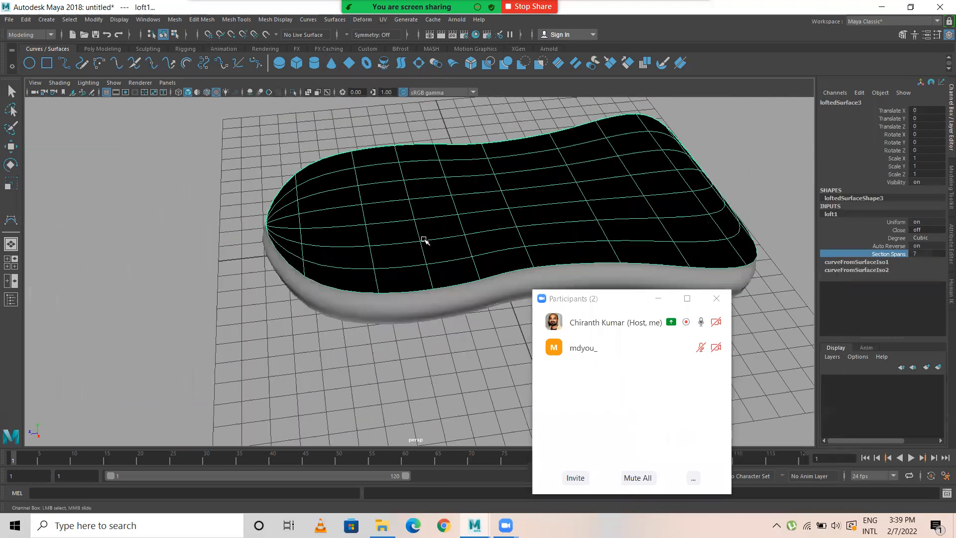
pyautogui.moveTo(403, 162); pyautogui.dragTo(454, 143, button='right')
# Step: Reverse the surface direction of the lofted top, then reselect the surface
pyautogui.press('w')
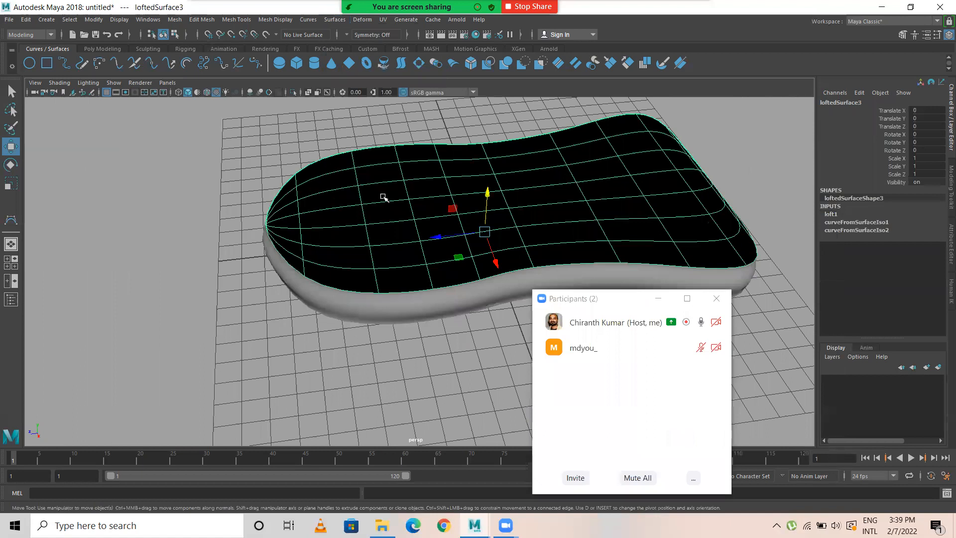
pyautogui.click(332, 19)
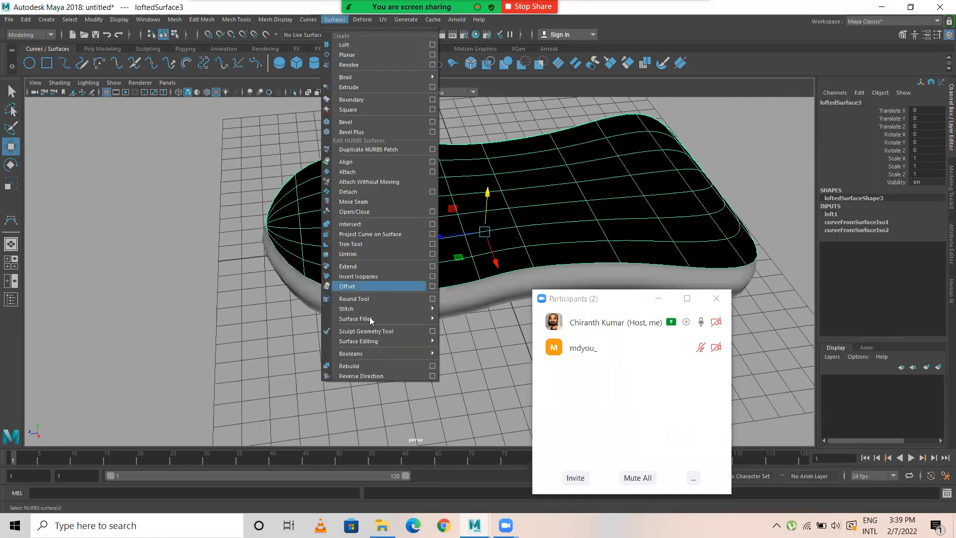
pyautogui.click(366, 377)
pyautogui.click(144, 220)
pyautogui.click(399, 228)
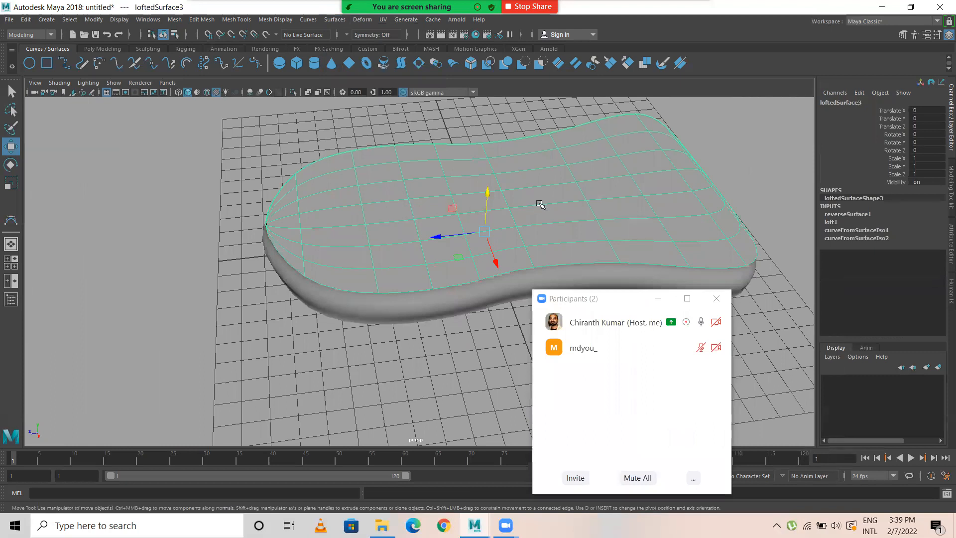
# Step: Insert two crosswise isoparms in the top surface, one near each end, at about U 8.488 and 2.473
pyautogui.moveTo(394, 192); pyautogui.dragTo(362, 221, button='right')
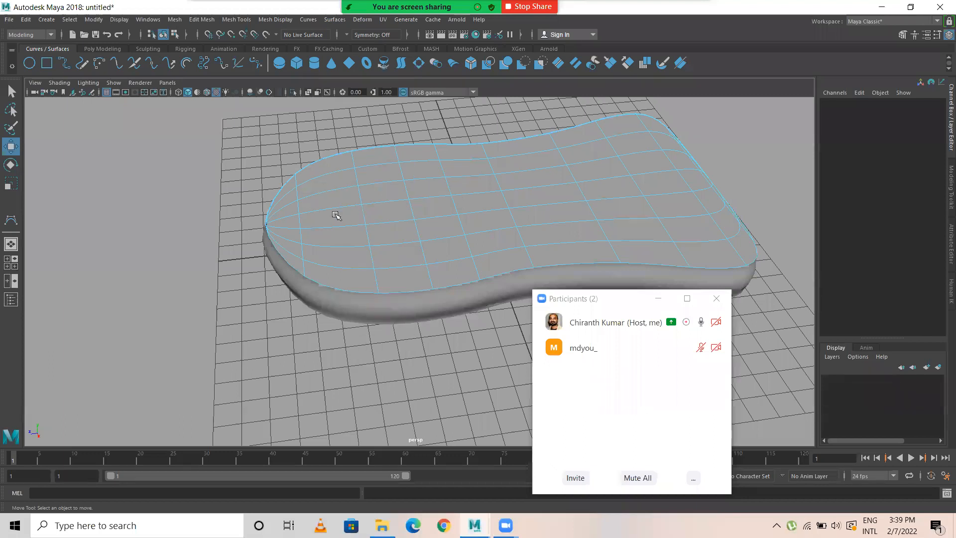
pyautogui.moveTo(366, 213); pyautogui.dragTo(333, 214)
pyautogui.keyDown('shift'); pyautogui.moveTo(638, 186); pyautogui.dragTo(663, 185); pyautogui.keyUp('shift')
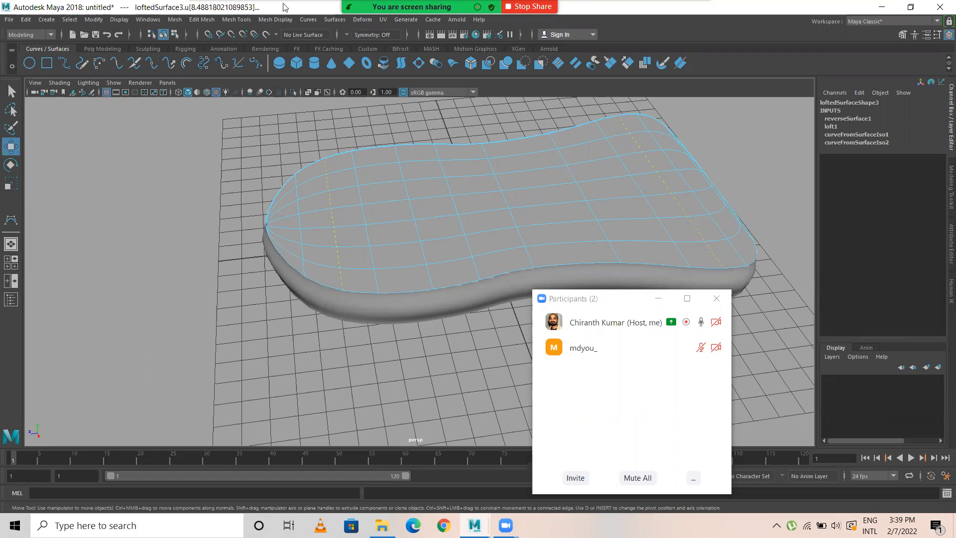
pyautogui.click(332, 20)
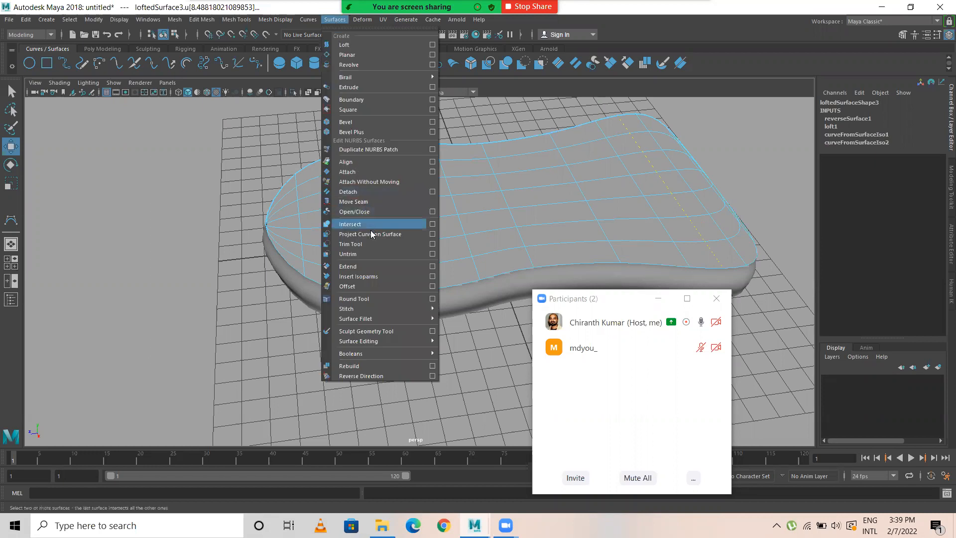
pyautogui.click(363, 276)
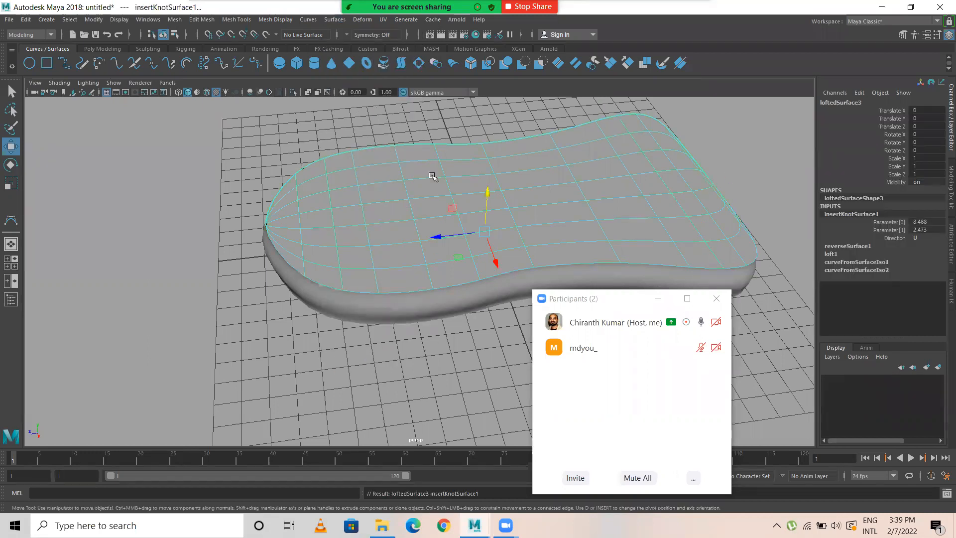
# Step: Display the top surface's control vertices and show its rounded end in the top view
pyautogui.scroll(3, 346, 212)
pyautogui.moveTo(322, 213); pyautogui.dragTo(262, 218, button='right')
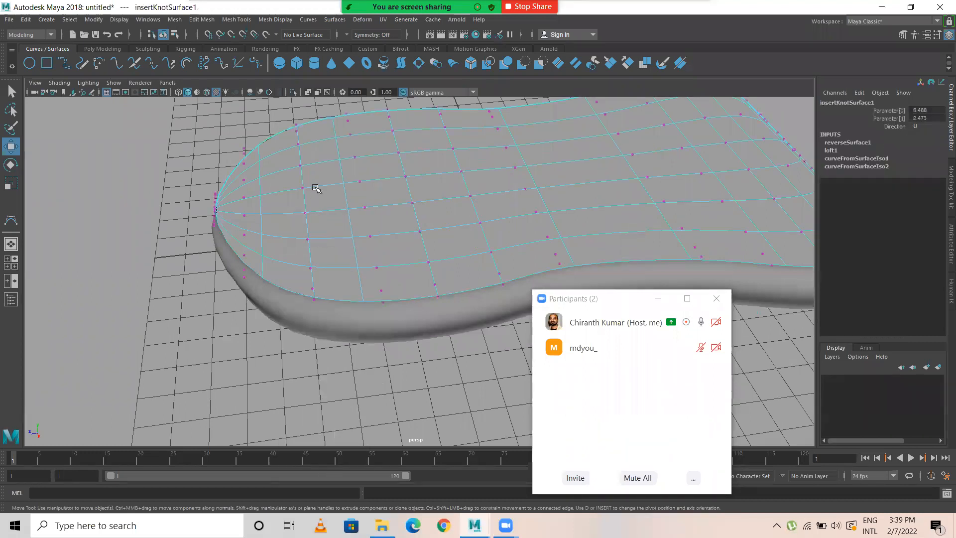
pyautogui.press('space')
pyautogui.press('space')
pyautogui.scroll(2, 321, 222)
pyautogui.scroll(1, 437, 257)
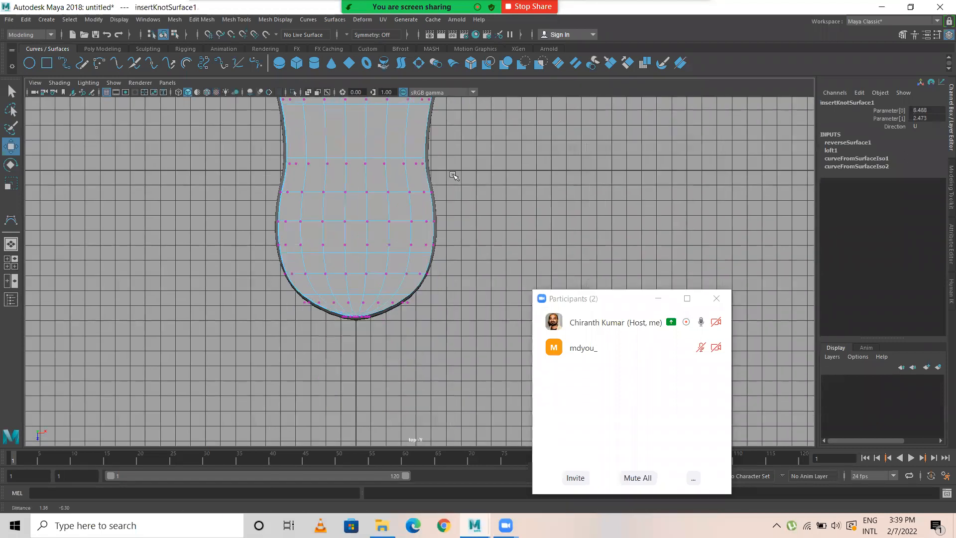
pyautogui.keyDown('alt'); pyautogui.moveTo(453, 174); pyautogui.dragTo(451, 168, button='middle'); pyautogui.keyUp('alt')
pyautogui.keyDown('alt'); pyautogui.moveTo(451, 168); pyautogui.dragTo(602, 263, button='right'); pyautogui.keyUp('alt')
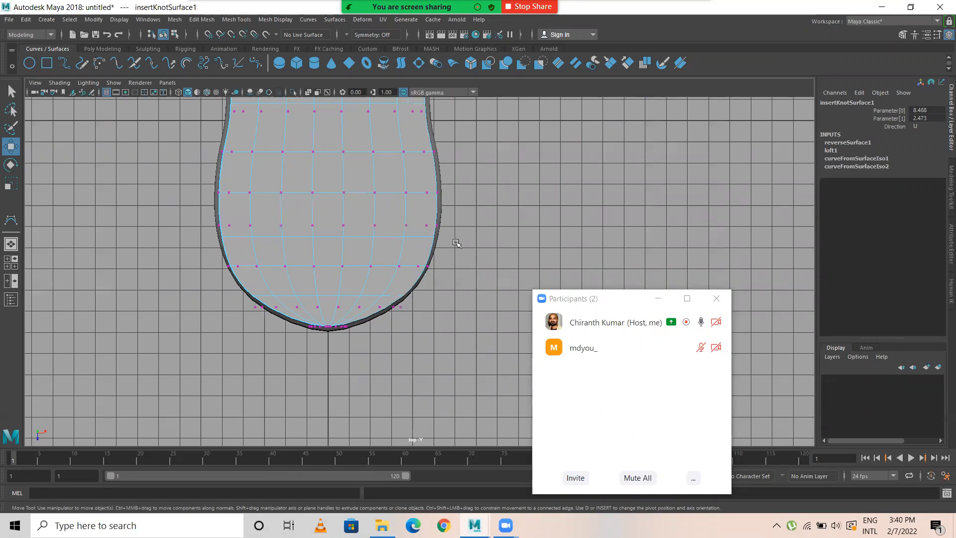
pyautogui.scroll(1, 436, 264)
pyautogui.scroll(1, 436, 264)
# Step: Return the top surface to object mode and increase its loft section spans to get a control vertex row along the centreline
pyautogui.moveTo(227, 312); pyautogui.dragTo(341, 333)
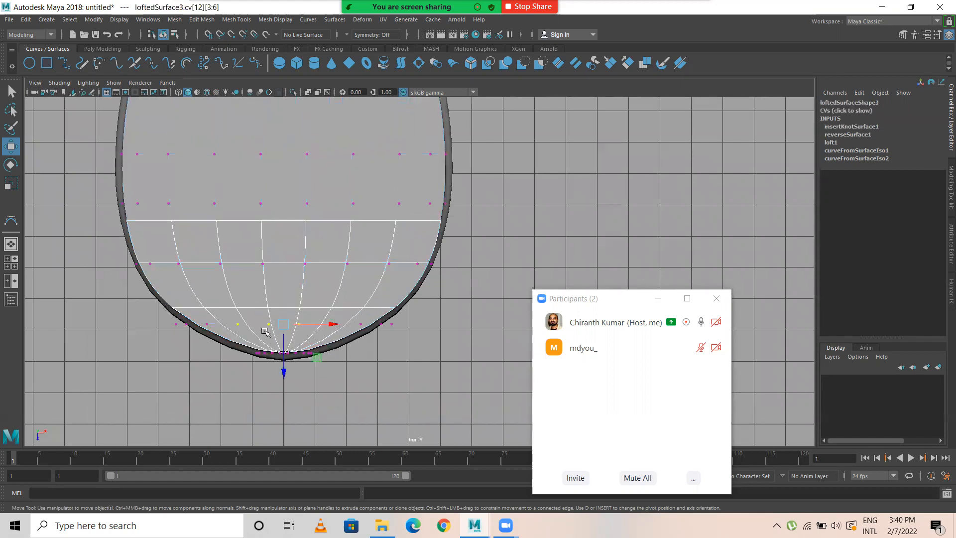
pyautogui.click(303, 197)
pyautogui.moveTo(303, 195); pyautogui.dragTo(332, 183, button='right')
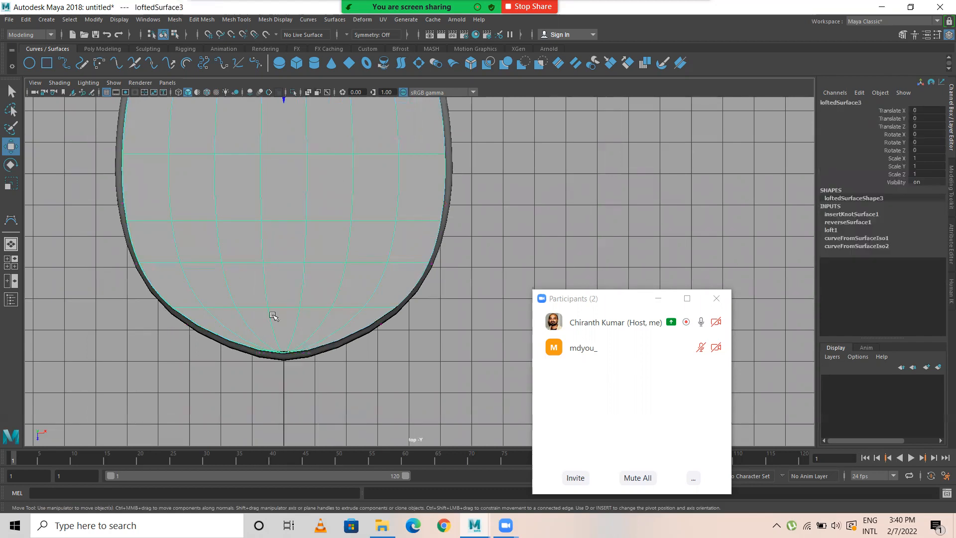
pyautogui.click(837, 231)
pyautogui.click(903, 270)
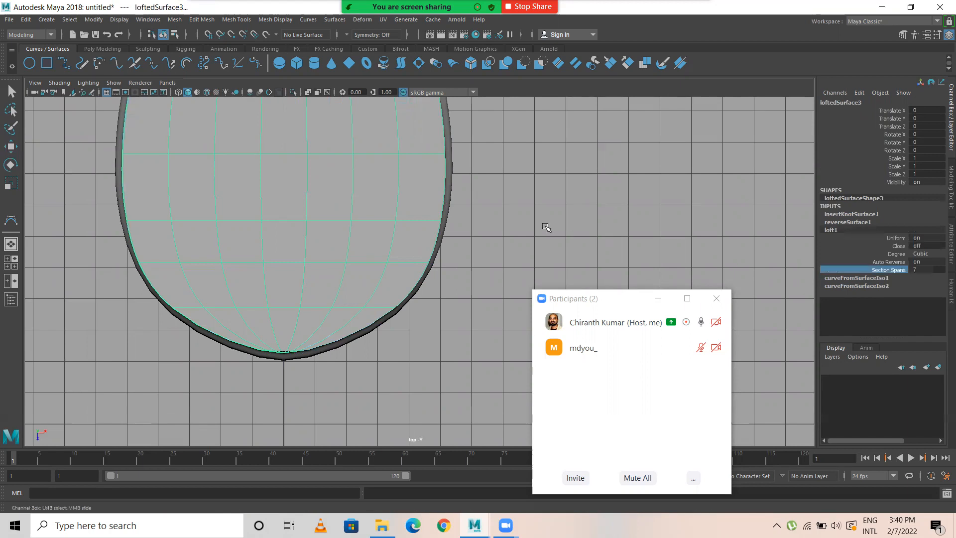
# Step: Select the three central and one outer control vertex per side in both crosswise rows near the rounded end
pyautogui.moveTo(315, 232); pyautogui.dragTo(226, 232, button='right')
pyautogui.moveTo(248, 314); pyautogui.dragTo(368, 334)
pyautogui.keyDown('shift'); pyautogui.moveTo(202, 319); pyautogui.dragTo(217, 331); pyautogui.keyUp('shift')
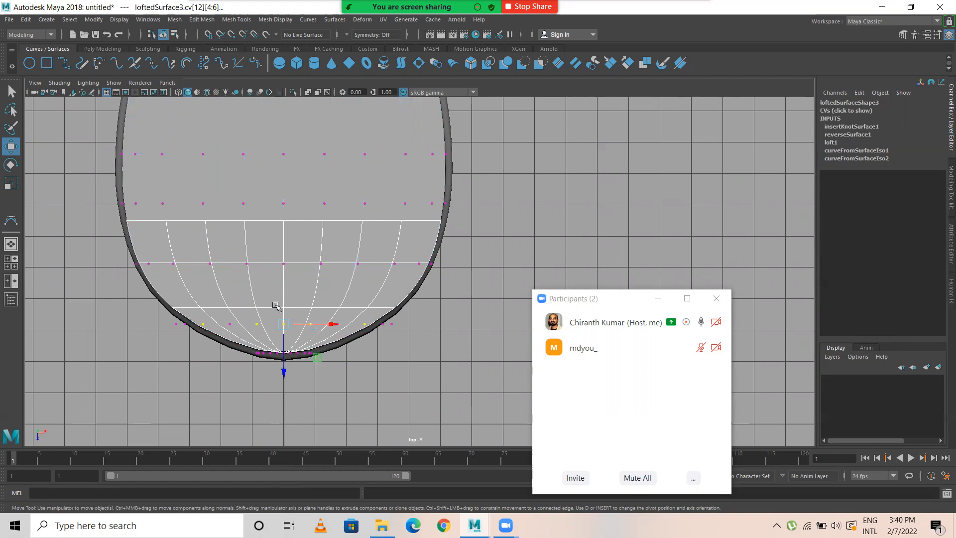
pyautogui.hotkey('ctrl', 'shift')
pyautogui.keyDown('shift'); pyautogui.moveTo(280, 261); pyautogui.dragTo(348, 273); pyautogui.keyUp('shift')
pyautogui.keyDown('shift'); pyautogui.moveTo(393, 246); pyautogui.dragTo(398, 272); pyautogui.keyUp('shift')
pyautogui.keyDown('shift'); pyautogui.moveTo(165, 249); pyautogui.dragTo(196, 279); pyautogui.keyUp('shift')
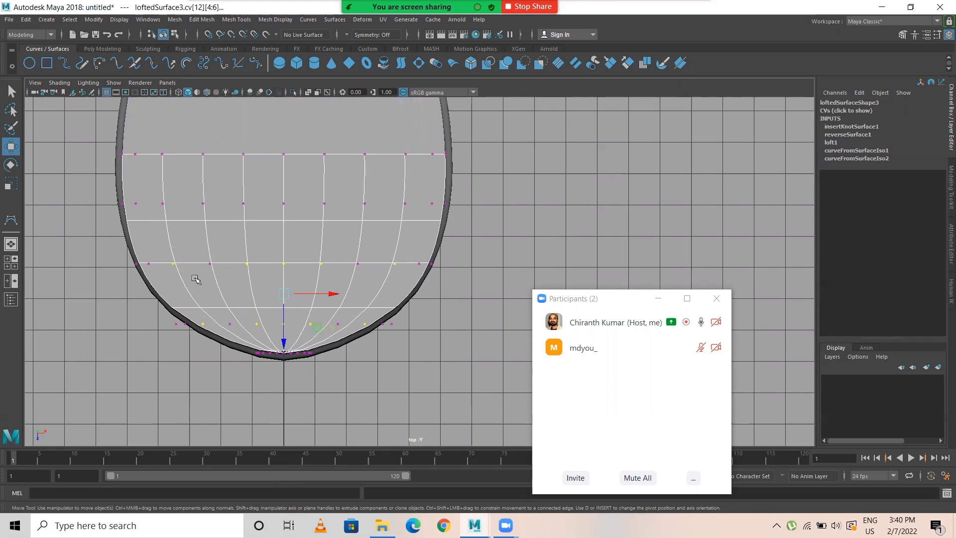
pyautogui.scroll(2, 308, 291)
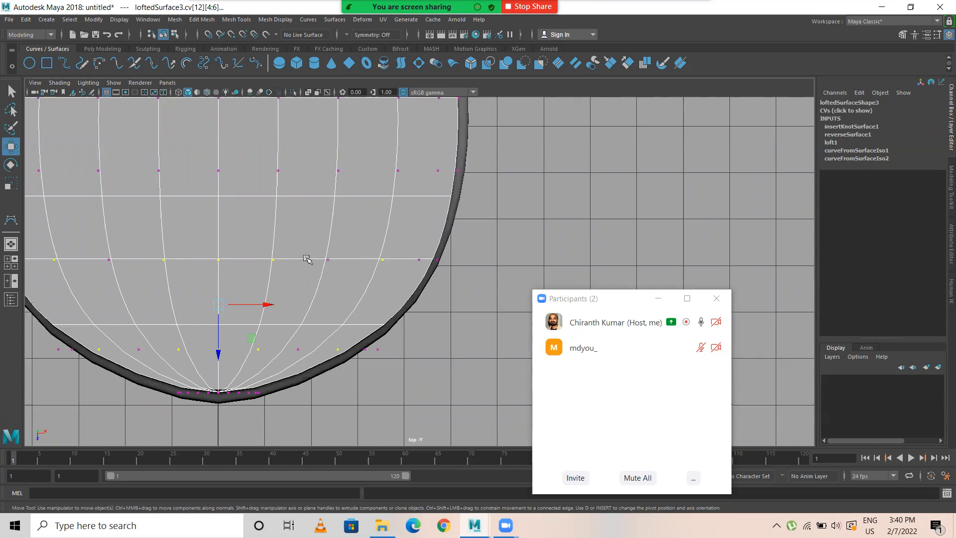
pyautogui.scroll(-2, 150, 260)
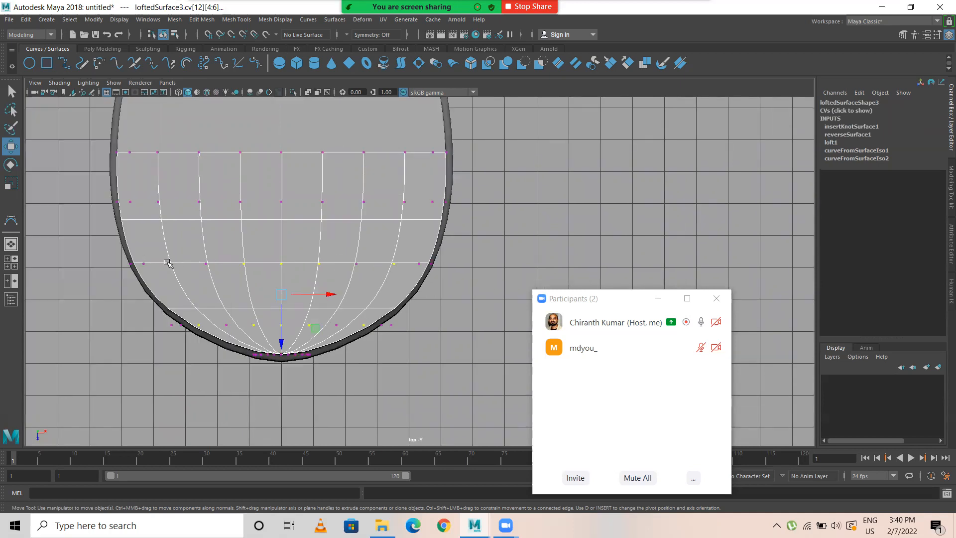
# Step: Raise the selected control vertices vertically in the perspective view to form bulges in the top surface
pyautogui.press('space')
pyautogui.press('space')
pyautogui.keyDown('alt'); pyautogui.moveTo(307, 234); pyautogui.dragTo(391, 270); pyautogui.keyUp('alt')
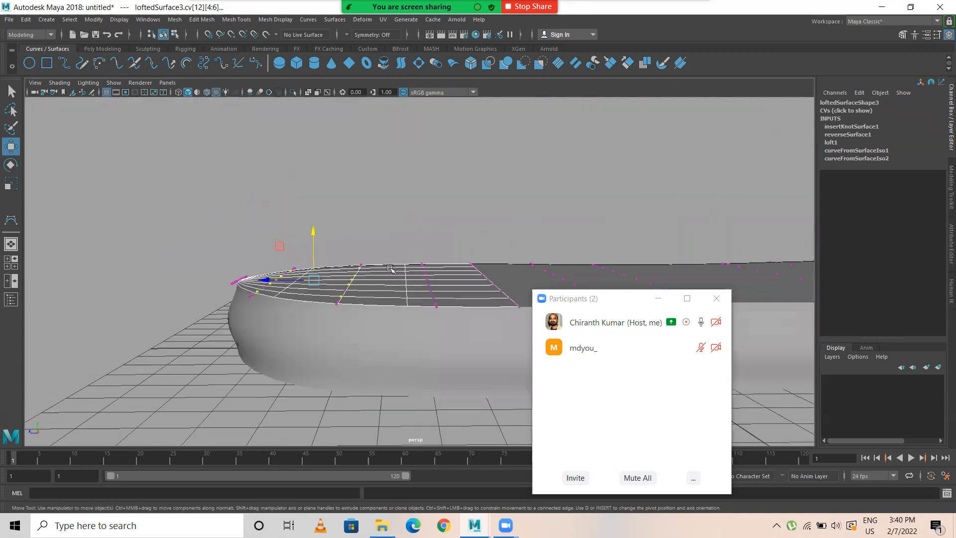
pyautogui.moveTo(314, 230); pyautogui.dragTo(288, 229)
# Step: Select only the two centreline control vertices near the rounded end and raise them further to heighten the central bulge
pyautogui.moveTo(285, 190); pyautogui.dragTo(295, 233)
pyautogui.click(260, 181)
pyautogui.moveTo(285, 173); pyautogui.dragTo(285, 165)
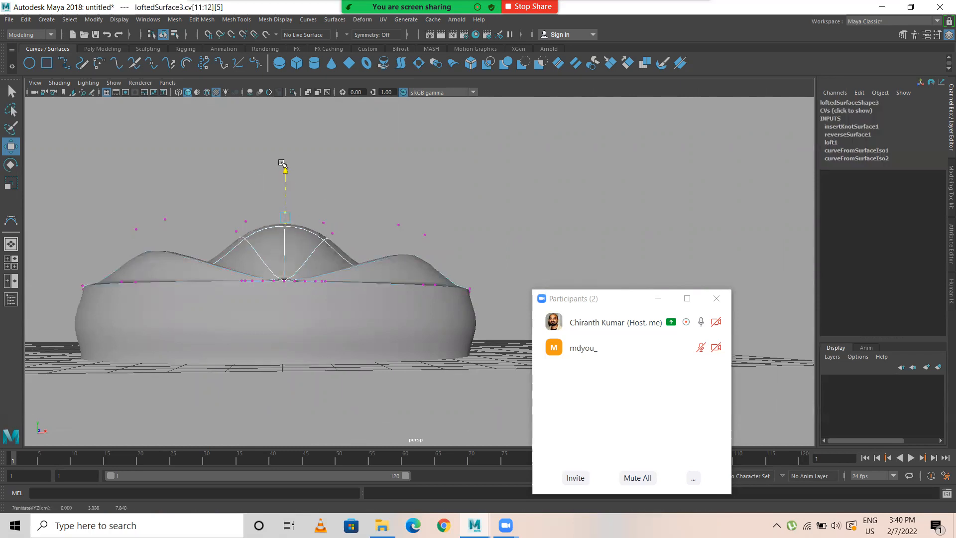
# Step: Select the three central and one outer control vertex per side in the adjacent crosswise row, farther from the rounded end
pyautogui.click(442, 254)
pyautogui.keyDown('alt'); pyautogui.moveTo(441, 254); pyautogui.dragTo(360, 253); pyautogui.keyUp('alt')
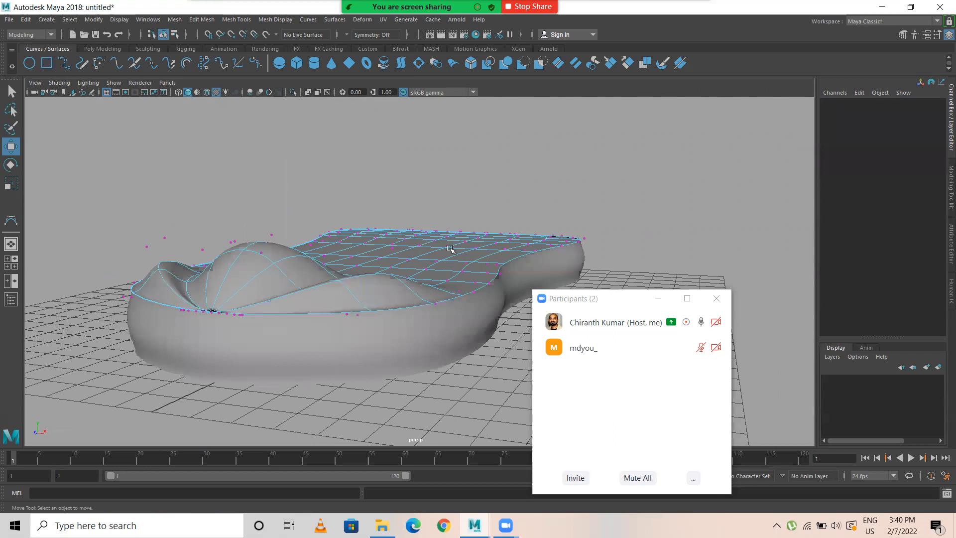
pyautogui.press('space')
pyautogui.press('space')
pyautogui.scroll(4, 406, 300)
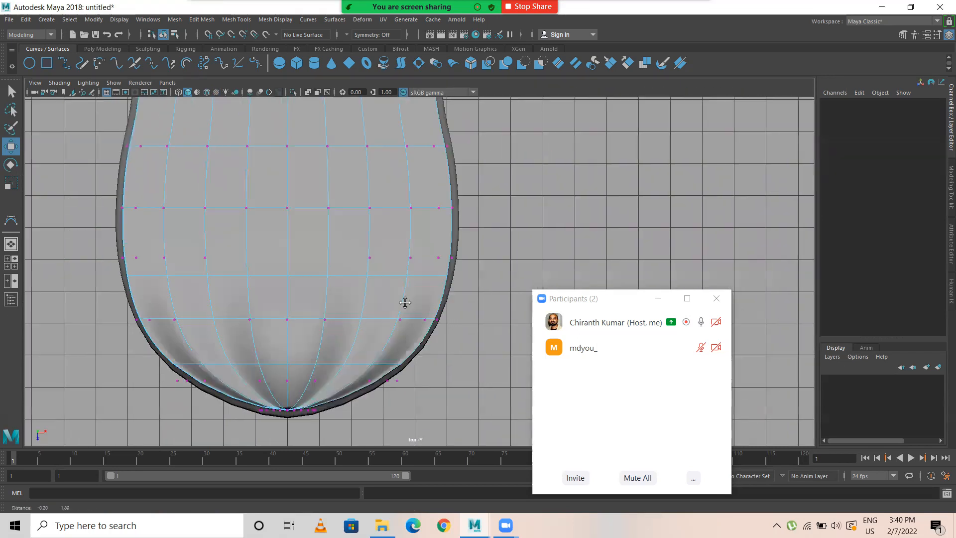
pyautogui.keyDown('alt'); pyautogui.moveTo(397, 314); pyautogui.dragTo(383, 223, button='middle'); pyautogui.keyUp('alt')
pyautogui.moveTo(233, 257); pyautogui.dragTo(360, 291)
pyautogui.keyDown('shift'); pyautogui.moveTo(397, 260); pyautogui.dragTo(425, 304); pyautogui.keyUp('shift')
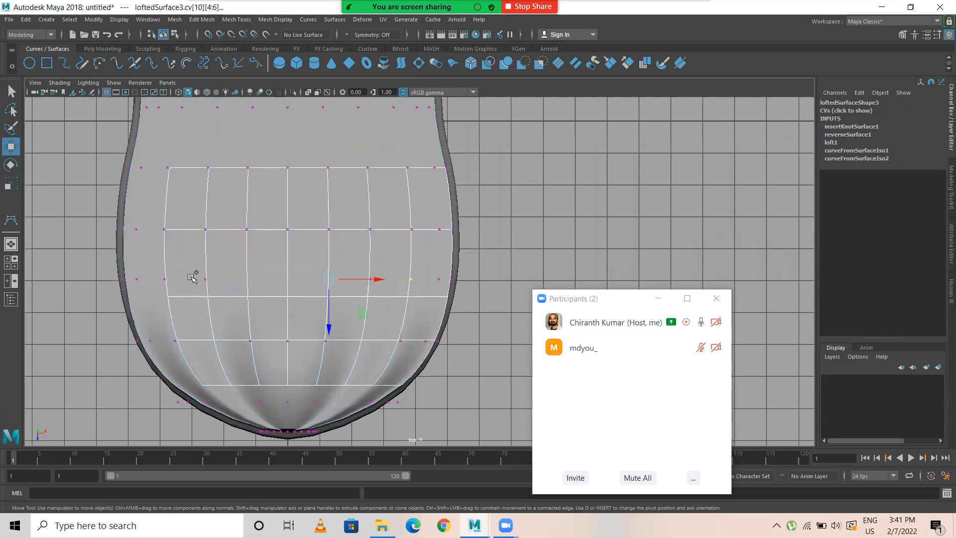
# Step: Raise the selected control vertices vertically in the perspective view to extend the front bulges lengthwise
pyautogui.press('space')
pyautogui.press('space')
pyautogui.keyDown('alt'); pyautogui.moveTo(406, 239); pyautogui.dragTo(430, 177); pyautogui.keyUp('alt')
pyautogui.press('f')
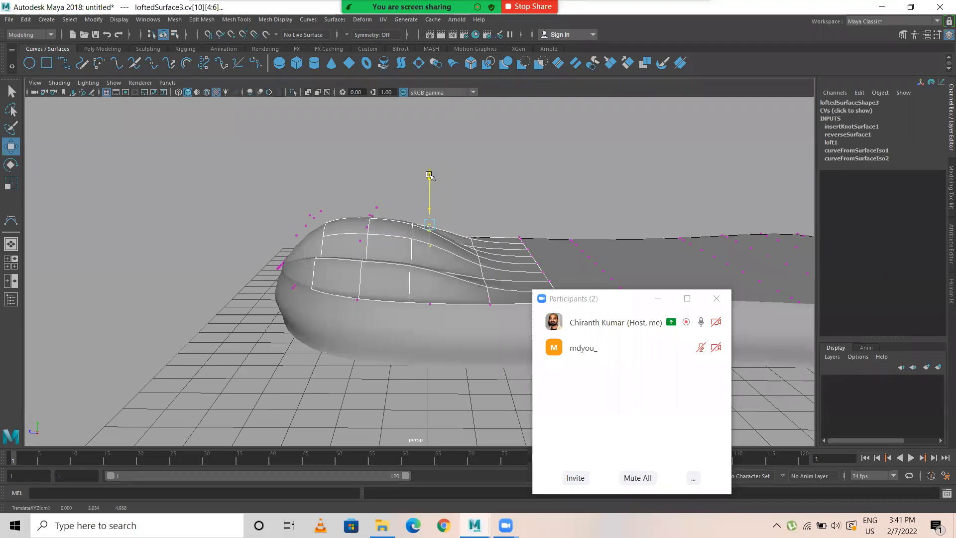
# Step: Raise the middle crosswise row of the front bulges further, and reselect the raised row nearest the waist
pyautogui.keyDown('alt'); pyautogui.moveTo(391, 228); pyautogui.dragTo(363, 178); pyautogui.keyUp('alt')
pyautogui.click(362, 240)
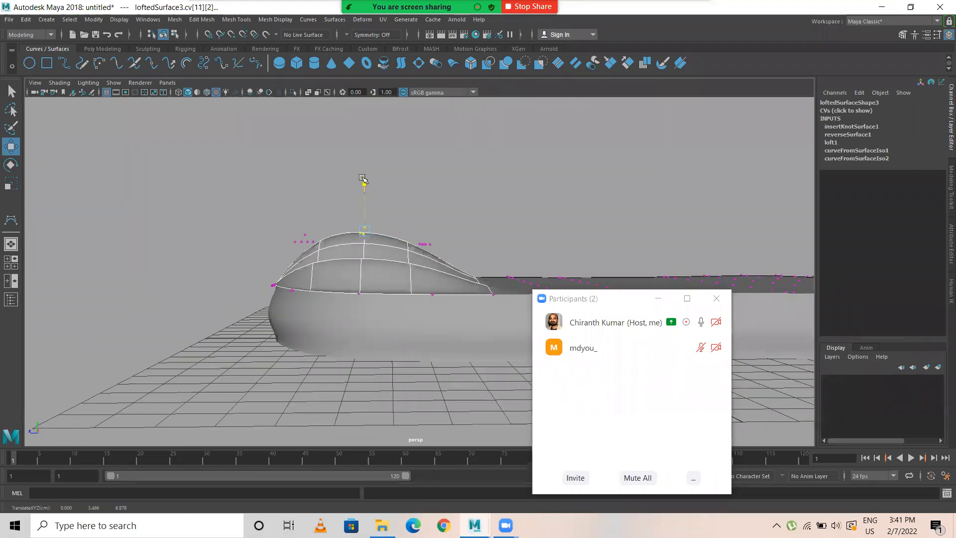
pyautogui.moveTo(437, 254); pyautogui.dragTo(453, 261)
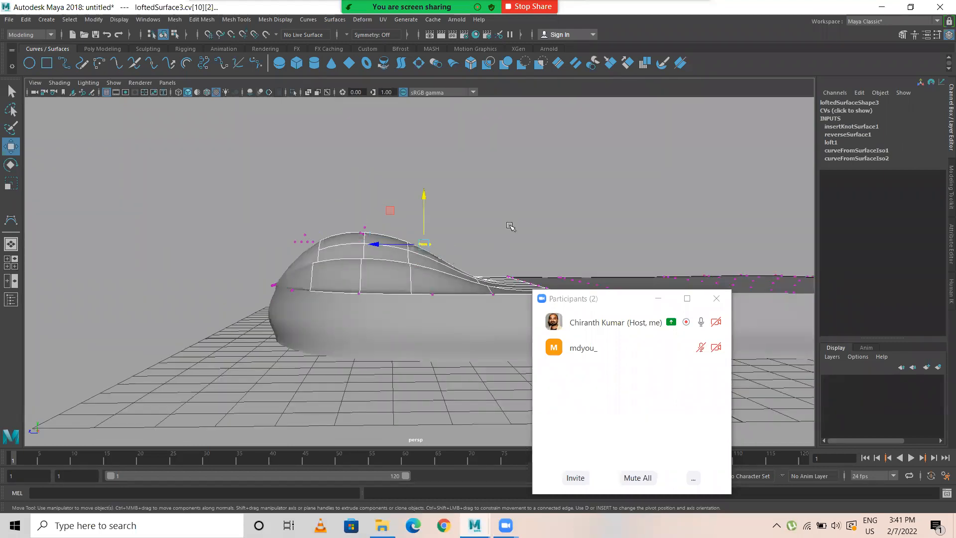
pyautogui.keyDown('alt'); pyautogui.moveTo(488, 275); pyautogui.dragTo(392, 255, button='middle'); pyautogui.keyUp('alt')
# Step: Select the inner control vertices of the three crosswise rows across the body's narrow waist in the wireframe top view, excluding those along the edges
pyautogui.press('space')
pyautogui.press('space')
pyautogui.scroll(-1, 271, 228)
pyautogui.keyDown('alt'); pyautogui.moveTo(272, 228); pyautogui.dragTo(283, 259, button='middle'); pyautogui.keyUp('alt')
pyautogui.scroll(-1, 289, 268)
pyautogui.press('4')
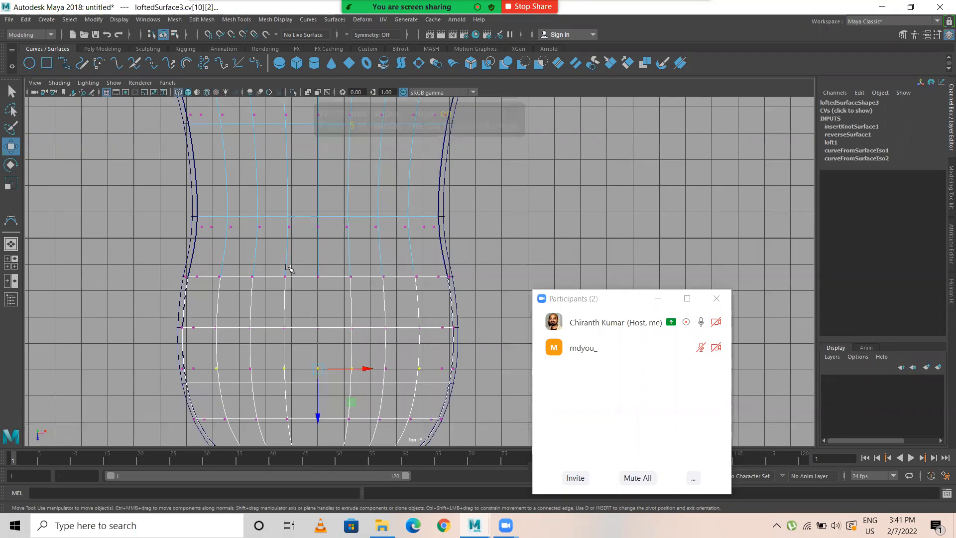
pyautogui.scroll(-1, 393, 315)
pyautogui.keyDown('alt'); pyautogui.moveTo(252, 339); pyautogui.dragTo(253, 356, button='middle'); pyautogui.keyUp('alt')
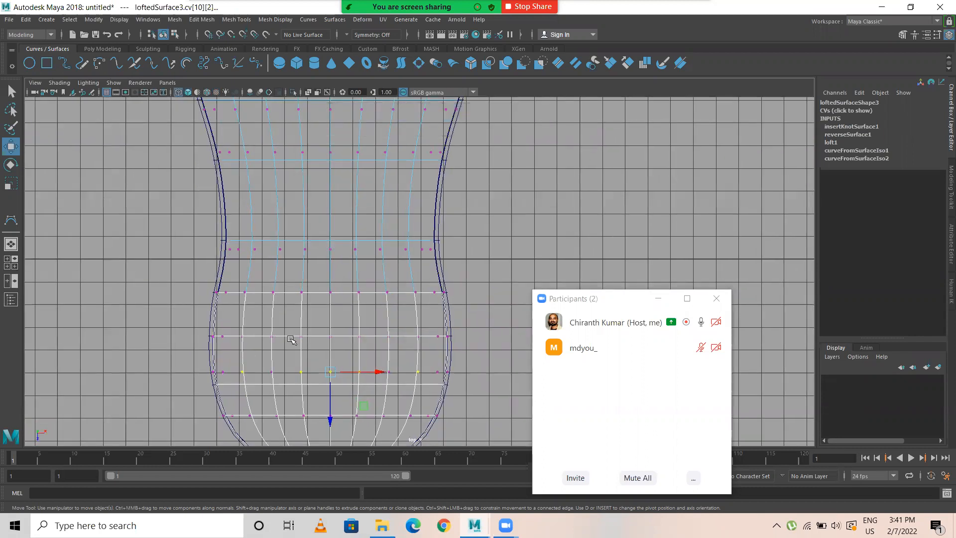
pyautogui.moveTo(244, 225); pyautogui.dragTo(307, 289)
pyautogui.moveTo(393, 306); pyautogui.dragTo(424, 314)
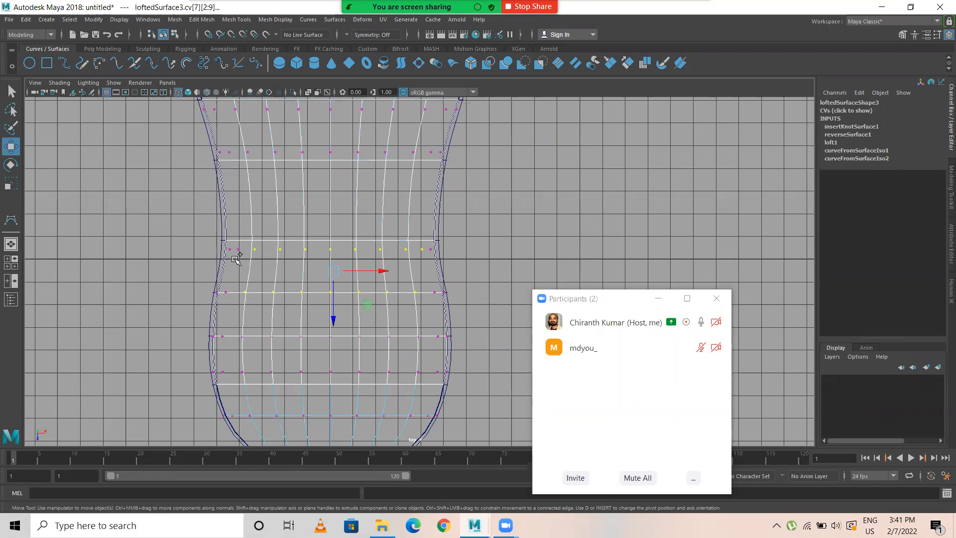
pyautogui.scroll(-1, 412, 254)
pyautogui.keyDown('alt'); pyautogui.moveTo(497, 188); pyautogui.dragTo(490, 231, button='middle'); pyautogui.keyUp('alt')
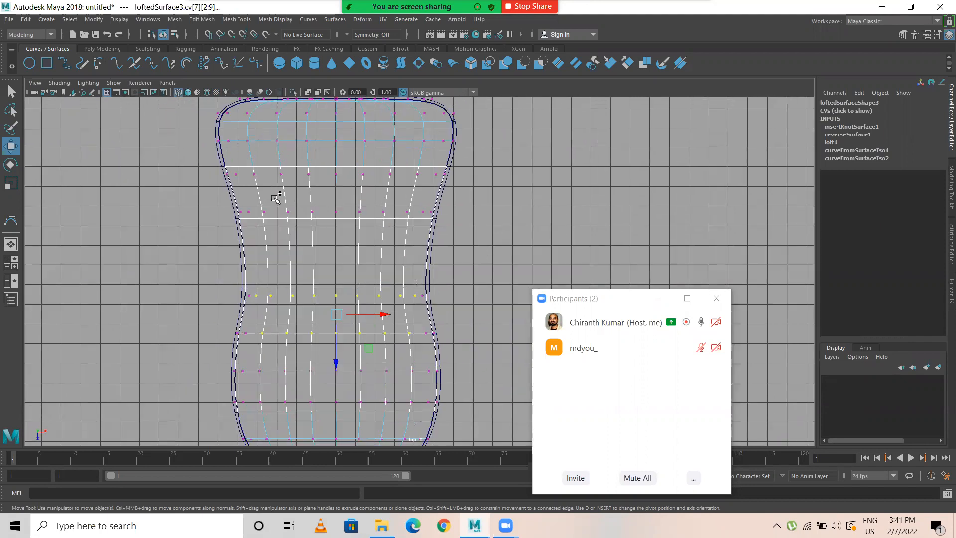
pyautogui.keyDown('shift'); pyautogui.moveTo(245, 204); pyautogui.dragTo(411, 252); pyautogui.keyUp('shift')
# Step: Raise the selected waist control vertices into a tall central bulge and lift its middle crosswise row further
pyautogui.press('space')
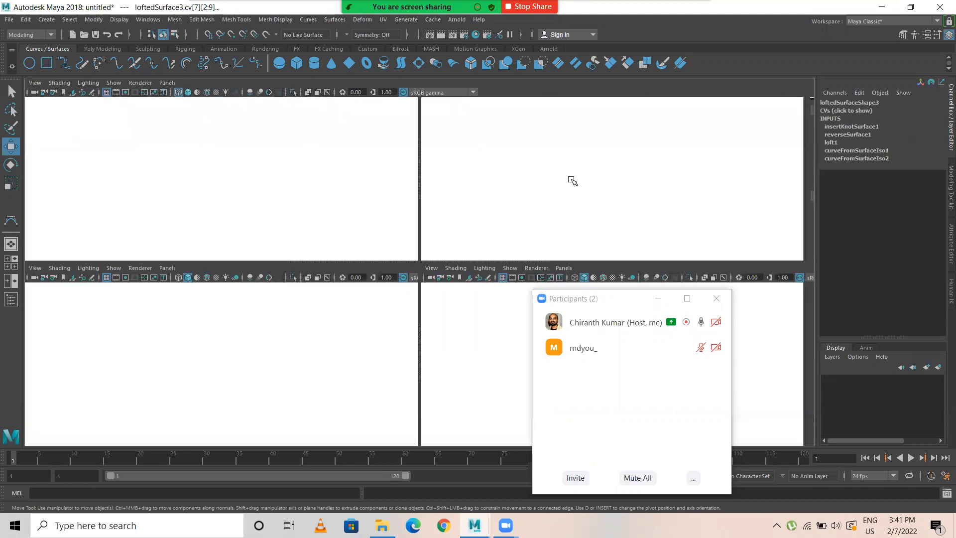
pyautogui.press('space')
pyautogui.scroll(-2, 411, 218)
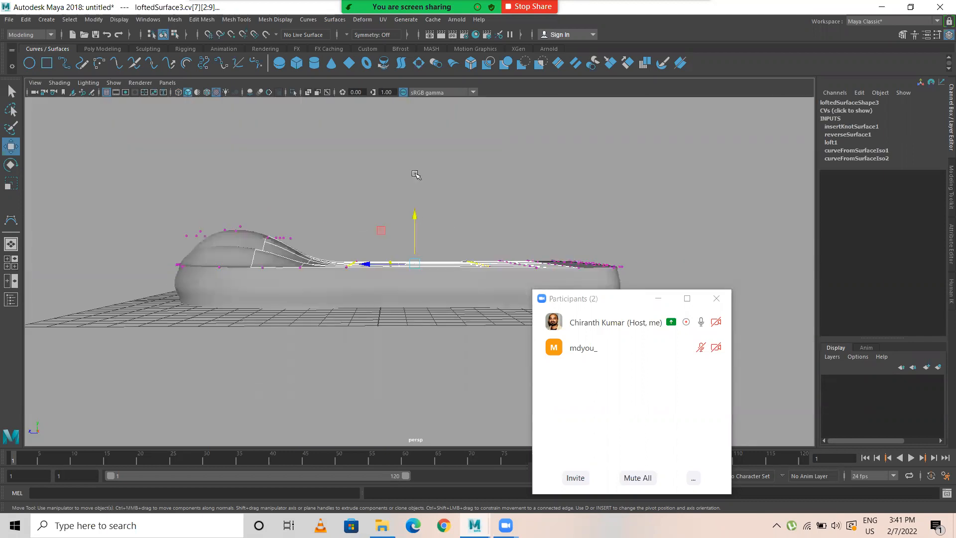
pyautogui.moveTo(415, 213)
pyautogui.mouseDown()
pyautogui.moveTo(419, 148)
pyautogui.moveTo(381, 183)
pyautogui.moveTo(405, 215)
pyautogui.mouseUp()
pyautogui.moveTo(336, 194); pyautogui.dragTo(375, 196)
pyautogui.moveTo(399, 147); pyautogui.dragTo(400, 141)
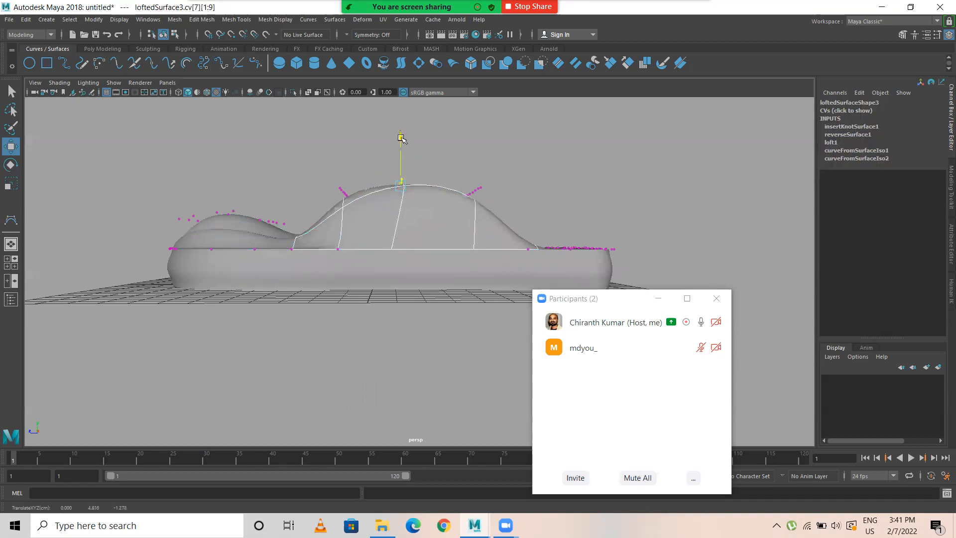
# Step: Select the inner control vertices of the two crosswise rows near the squared end in the top view
pyautogui.keyDown('alt'); pyautogui.moveTo(478, 215); pyautogui.dragTo(452, 216, button='middle'); pyautogui.keyUp('alt')
pyautogui.moveTo(434, 163); pyautogui.dragTo(420, 297)
pyautogui.press('space')
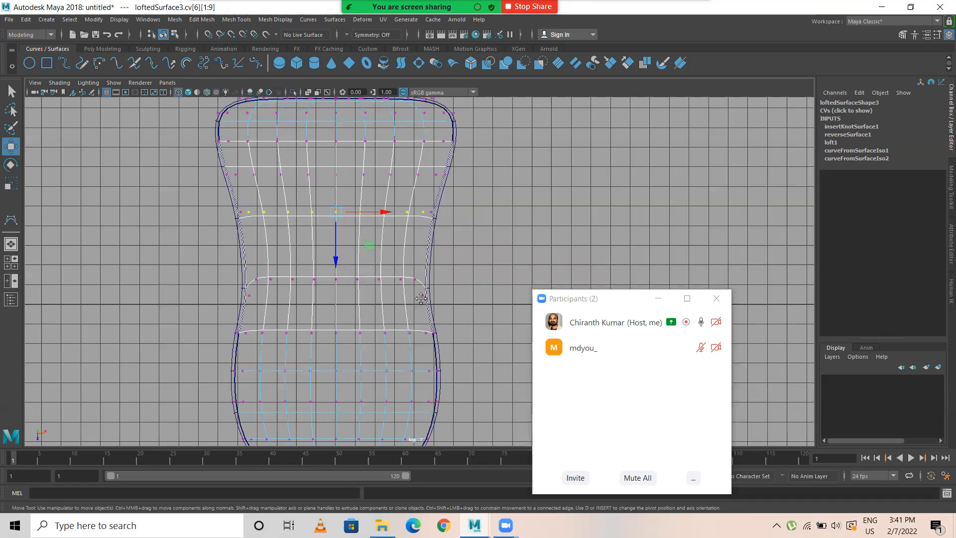
pyautogui.keyDown('alt'); pyautogui.moveTo(234, 163); pyautogui.dragTo(224, 239, button='middle'); pyautogui.keyUp('alt')
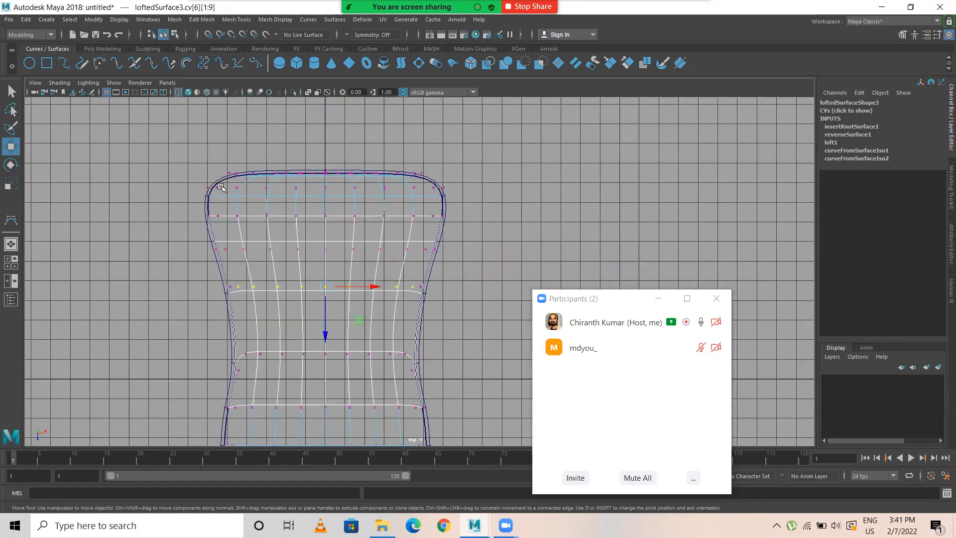
pyautogui.moveTo(215, 186); pyautogui.dragTo(285, 225)
pyautogui.moveTo(354, 231); pyautogui.dragTo(431, 232)
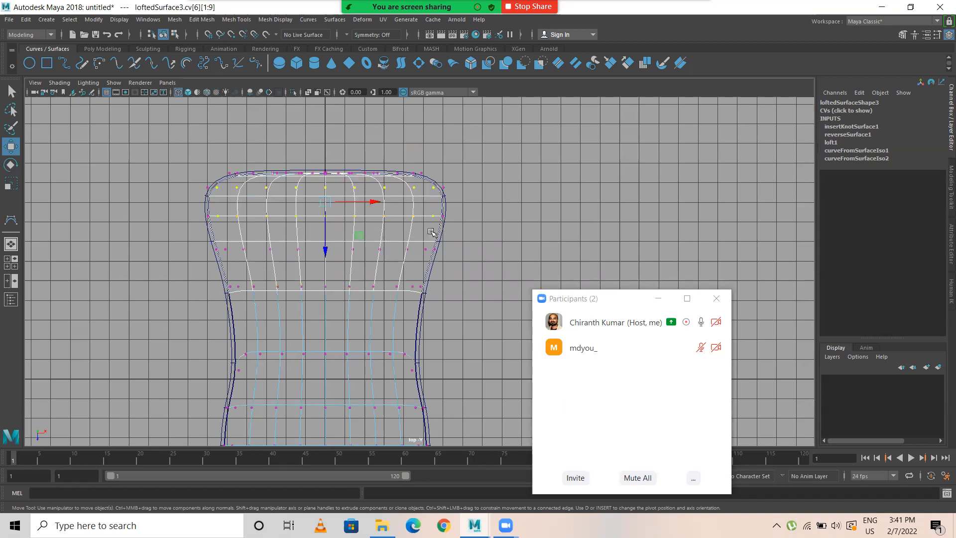
# Step: Raise the two selected rows vertically in the perspective view to form a low bulge at the squared end
pyautogui.press('space')
pyautogui.press('space')
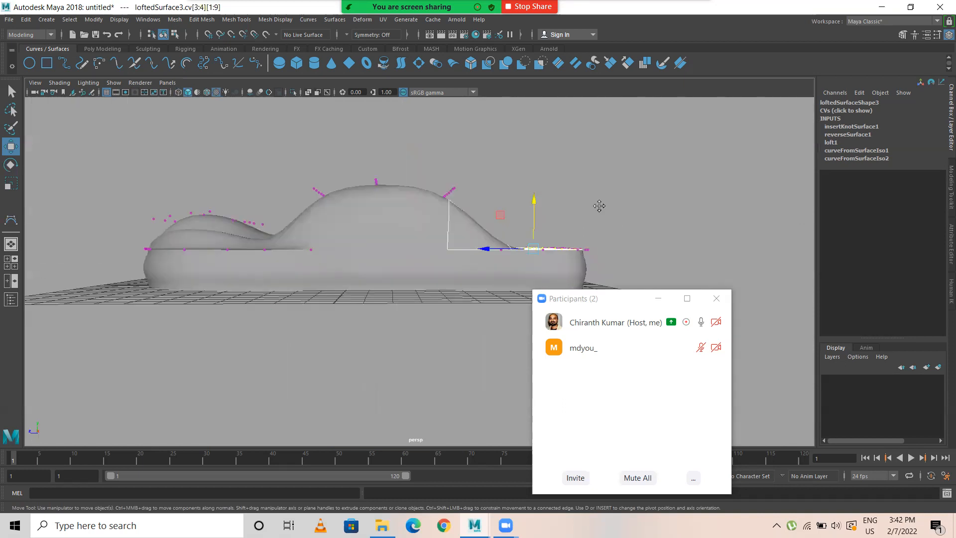
pyautogui.keyDown('alt'); pyautogui.moveTo(539, 201); pyautogui.dragTo(513, 206, button='middle'); pyautogui.keyUp('alt')
pyautogui.moveTo(511, 206); pyautogui.dragTo(514, 184)
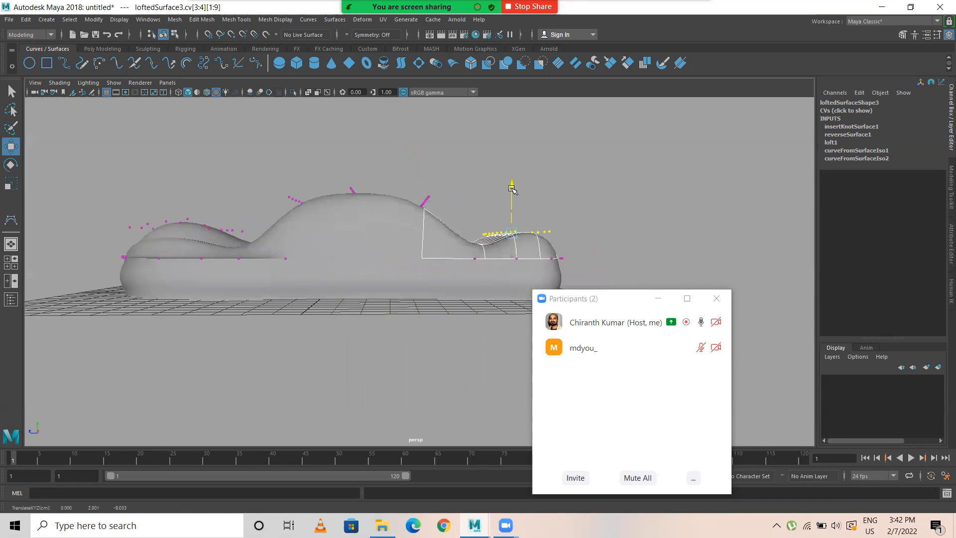
# Step: Adjust the central bulge's middle control vertex row in height and shift it lengthwise toward the squared end, then return to object mode
pyautogui.click(652, 233)
pyautogui.keyDown('alt'); pyautogui.moveTo(652, 233); pyautogui.dragTo(342, 221); pyautogui.keyUp('alt')
pyautogui.moveTo(351, 170)
pyautogui.mouseDown()
pyautogui.moveTo(380, 242)
pyautogui.moveTo(365, 160)
pyautogui.mouseUp()
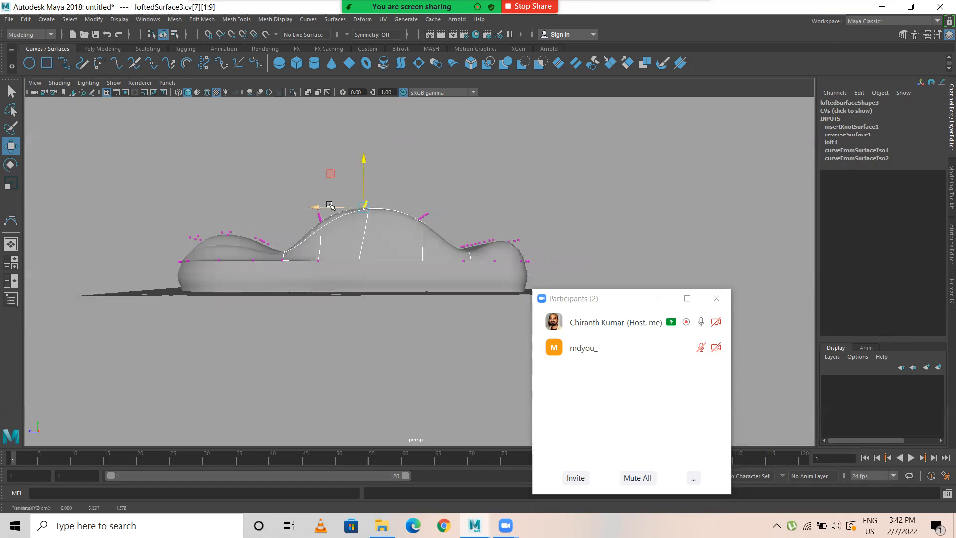
pyautogui.moveTo(323, 204); pyautogui.dragTo(337, 205)
pyautogui.moveTo(382, 235); pyautogui.dragTo(487, 181, button='right')
pyautogui.click(486, 181)
# Step: Examine the sculpted top surface and side wall from several perspective angles and up close in the side view
pyautogui.keyDown('alt'); pyautogui.moveTo(341, 271); pyautogui.dragTo(559, 261); pyautogui.keyUp('alt')
pyautogui.scroll(-3, 445, 236)
pyautogui.scroll(-1, 445, 237)
pyautogui.keyDown('alt'); pyautogui.moveTo(444, 236); pyautogui.dragTo(332, 236, button='middle'); pyautogui.keyUp('alt')
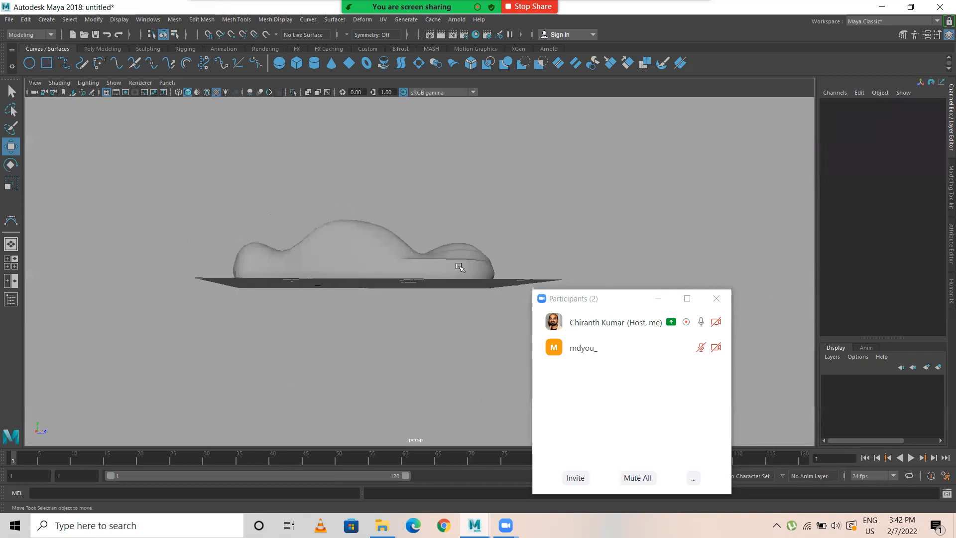
pyautogui.moveTo(459, 268)
pyautogui.keyDown('alt'); pyautogui.mouseDown()
pyautogui.moveTo(196, 288)
pyautogui.moveTo(248, 335)
pyautogui.moveTo(358, 315)
pyautogui.moveTo(403, 285)
pyautogui.moveTo(369, 287)
pyautogui.moveTo(448, 275)
pyautogui.moveTo(456, 243)
pyautogui.moveTo(465, 247)
pyautogui.moveTo(331, 261)
pyautogui.moveTo(414, 438)
pyautogui.moveTo(428, 256)
pyautogui.moveTo(399, 264)
pyautogui.moveTo(465, 256)
pyautogui.mouseUp(); pyautogui.keyUp('alt')
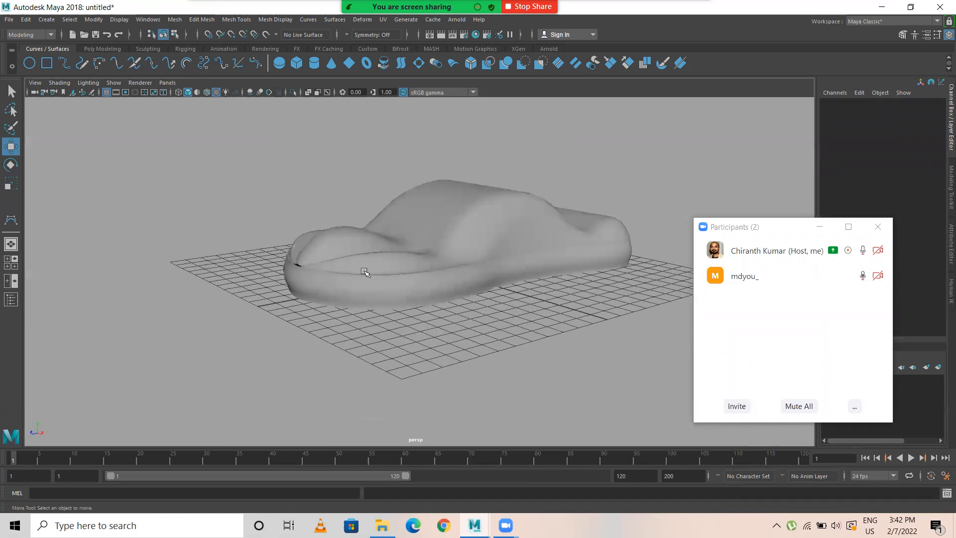
pyautogui.keyDown('alt'); pyautogui.moveTo(366, 272); pyautogui.dragTo(383, 235); pyautogui.keyUp('alt')
pyautogui.click(438, 279)
pyautogui.press('space')
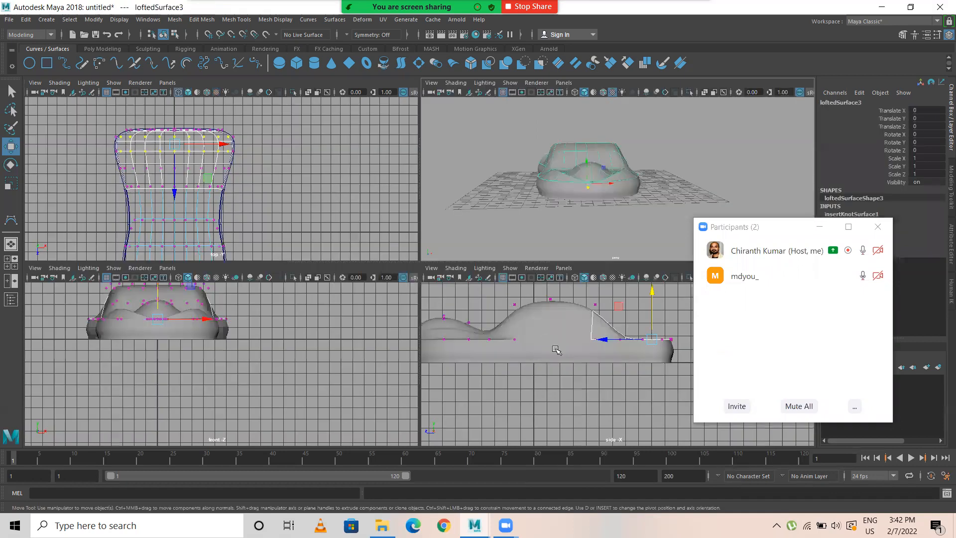
pyautogui.press('space')
pyautogui.keyDown('alt'); pyautogui.moveTo(333, 296); pyautogui.dragTo(428, 282, button='middle'); pyautogui.keyUp('alt')
pyautogui.scroll(-1, 396, 294)
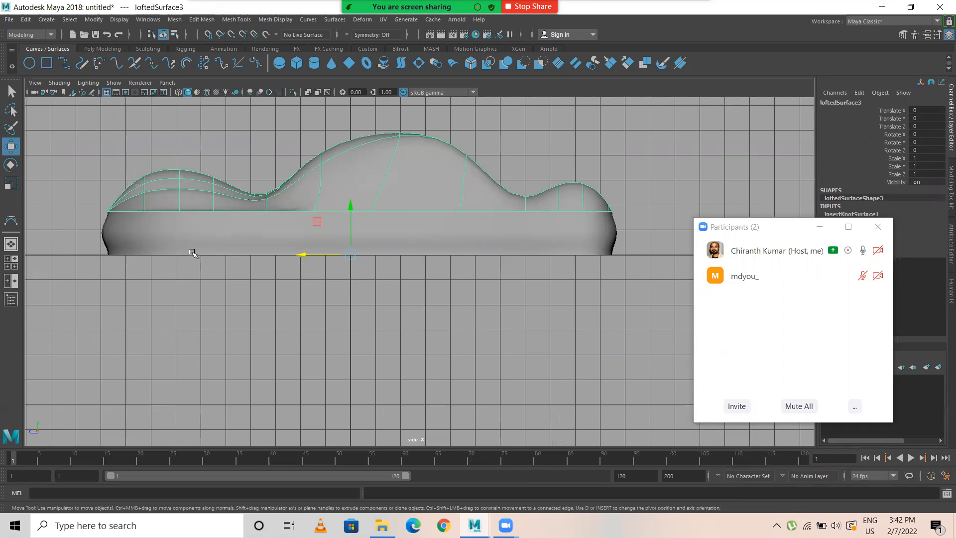
pyautogui.click(219, 239)
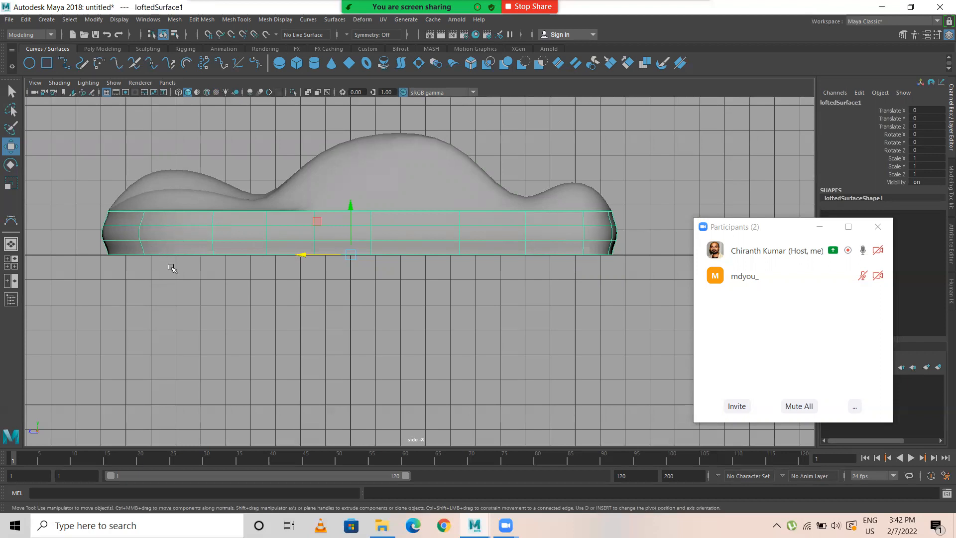
pyautogui.press('space')
pyautogui.press('space')
pyautogui.moveTo(0, 0); pyautogui.dragTo(0, 0)
pyautogui.keyDown('alt'); pyautogui.moveTo(286, 331); pyautogui.dragTo(326, 356, button='middle'); pyautogui.keyUp('alt')
pyautogui.keyDown('alt'); pyautogui.moveTo(203, 314); pyautogui.dragTo(268, 303, button='right'); pyautogui.keyUp('alt')
pyautogui.keyDown('alt'); pyautogui.moveTo(347, 282); pyautogui.dragTo(442, 251, button='middle'); pyautogui.keyUp('alt')
pyautogui.keyDown('alt'); pyautogui.moveTo(297, 279); pyautogui.dragTo(271, 269, button='right'); pyautogui.keyUp('alt')
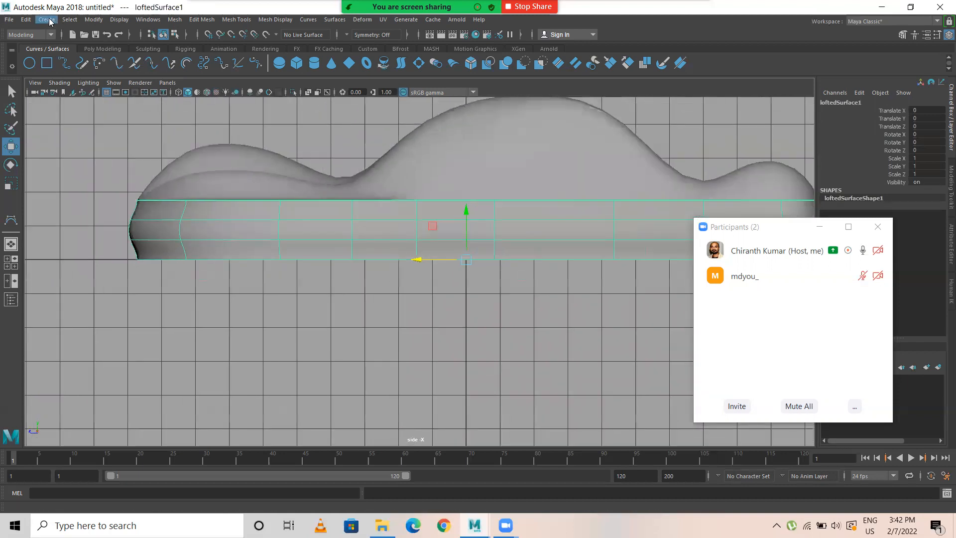
# Step: Draw a three-point circular arc of about 2.2 cm radius on the wall's base line near the rounded end, in the wireframe side view
pyautogui.click(48, 20)
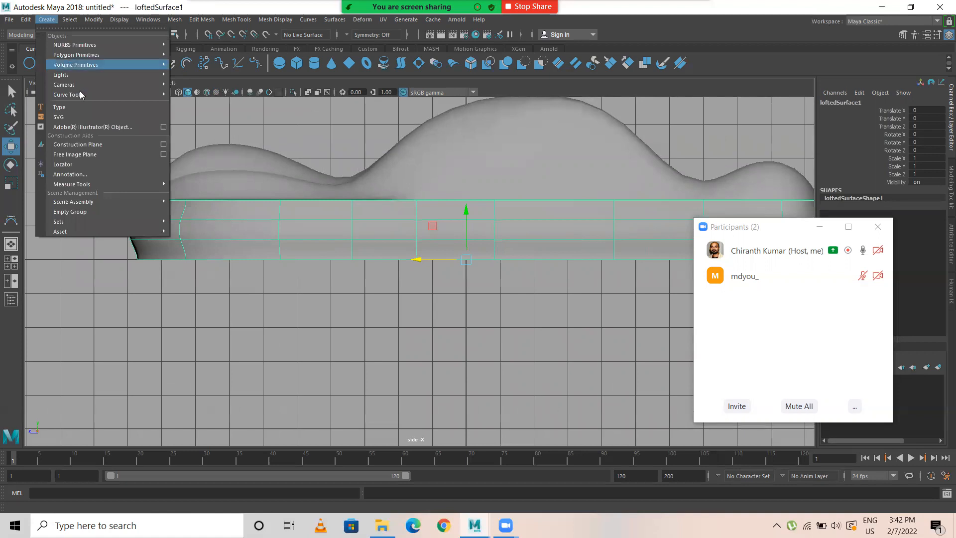
pyautogui.moveTo(80, 94)
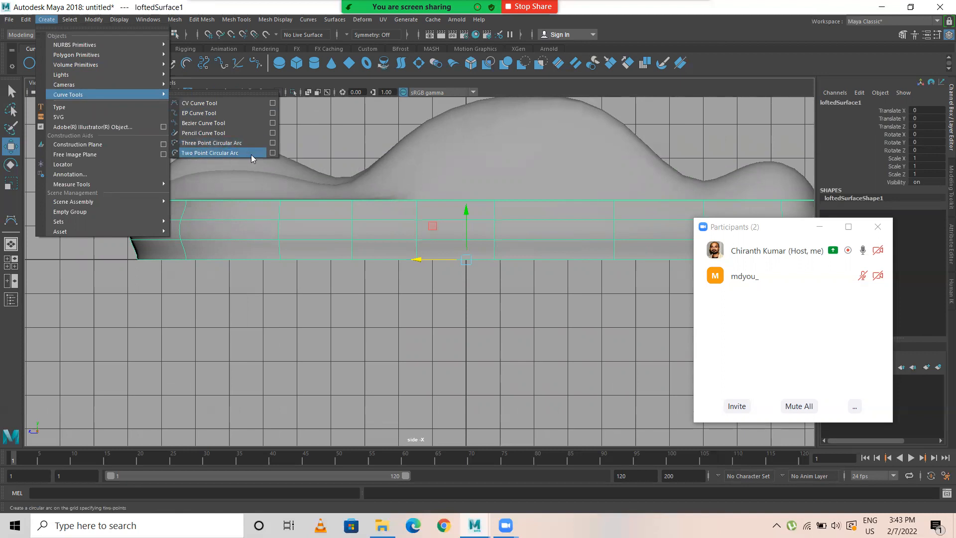
pyautogui.click(202, 143)
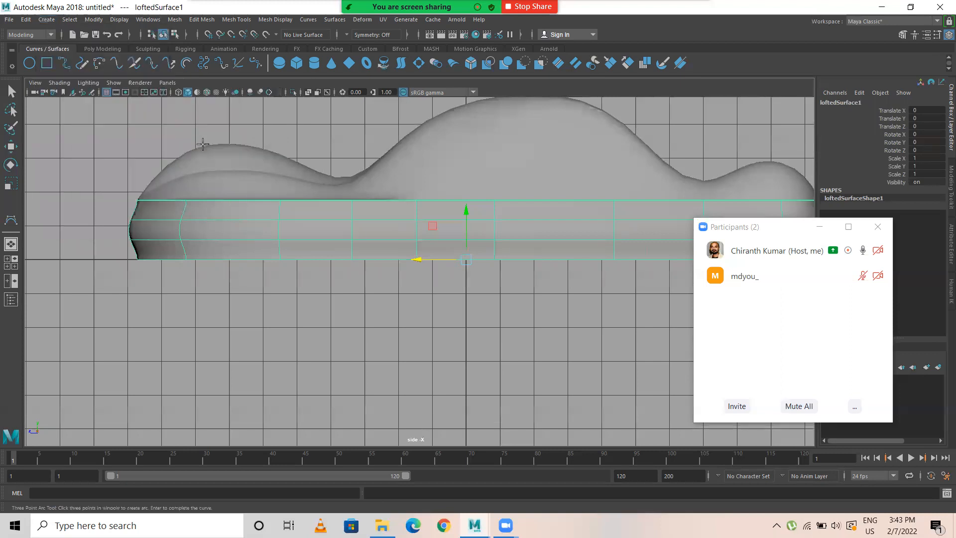
pyautogui.press('4')
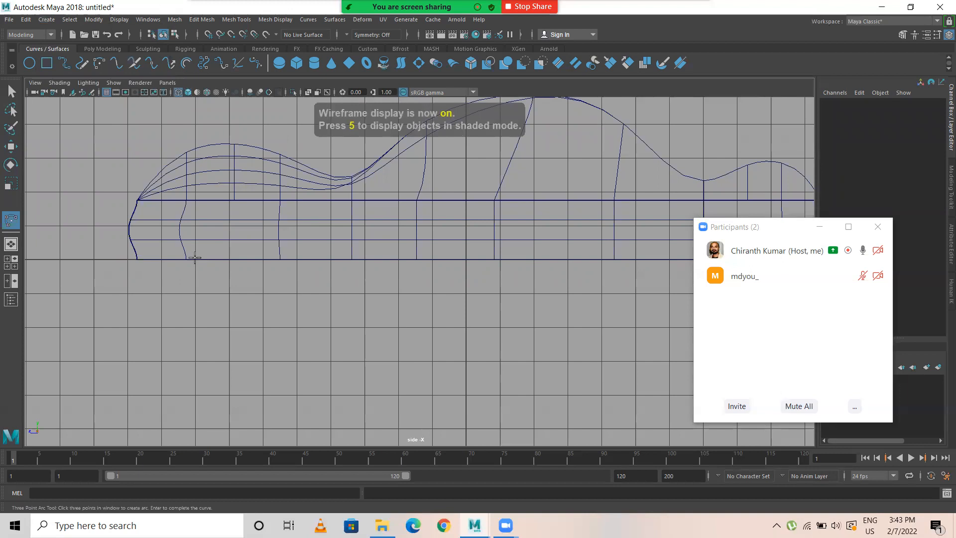
pyautogui.click(195, 259)
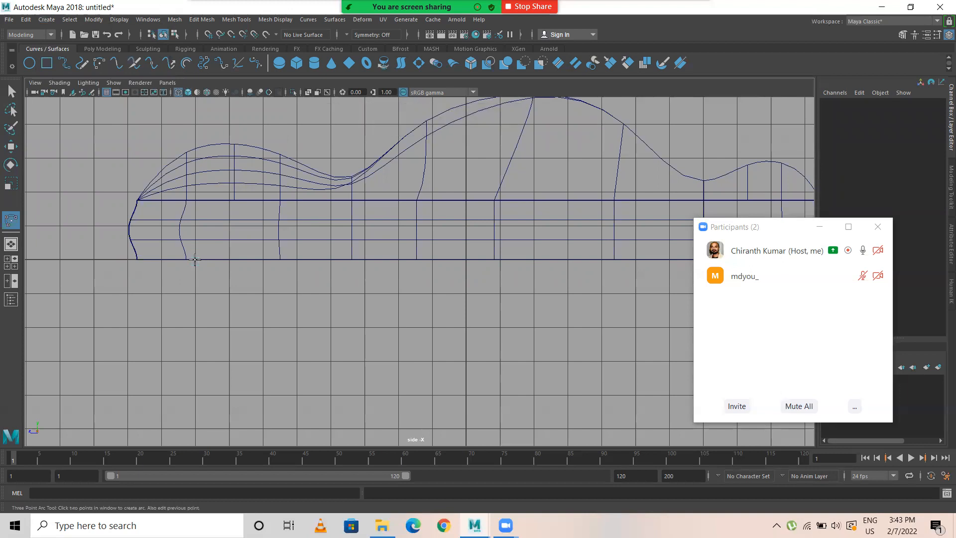
pyautogui.click(256, 212)
pyautogui.moveTo(315, 260); pyautogui.dragTo(338, 260)
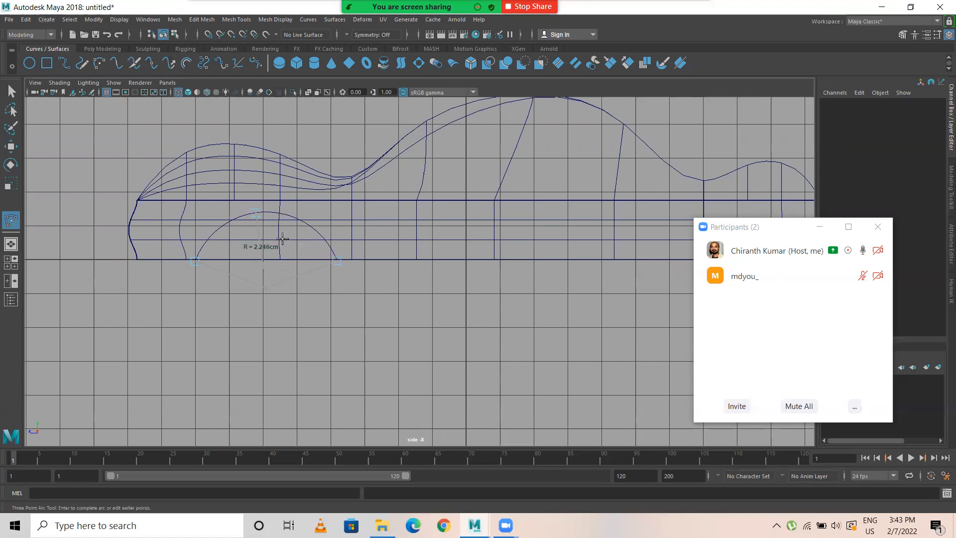
pyautogui.moveTo(257, 214); pyautogui.dragTo(265, 211)
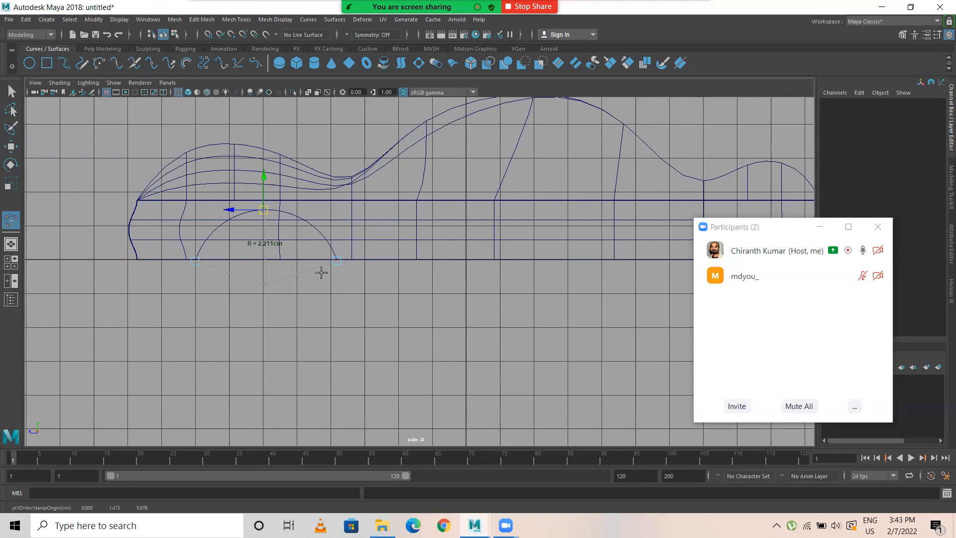
pyautogui.press('w')
# Step: Move the arc sideways by about 5.8 cm in the top view to just outside the wall, and return to the side view
pyautogui.press('space')
pyautogui.press('space')
pyautogui.press('space')
pyautogui.press('space')
pyautogui.scroll(5, 333, 290)
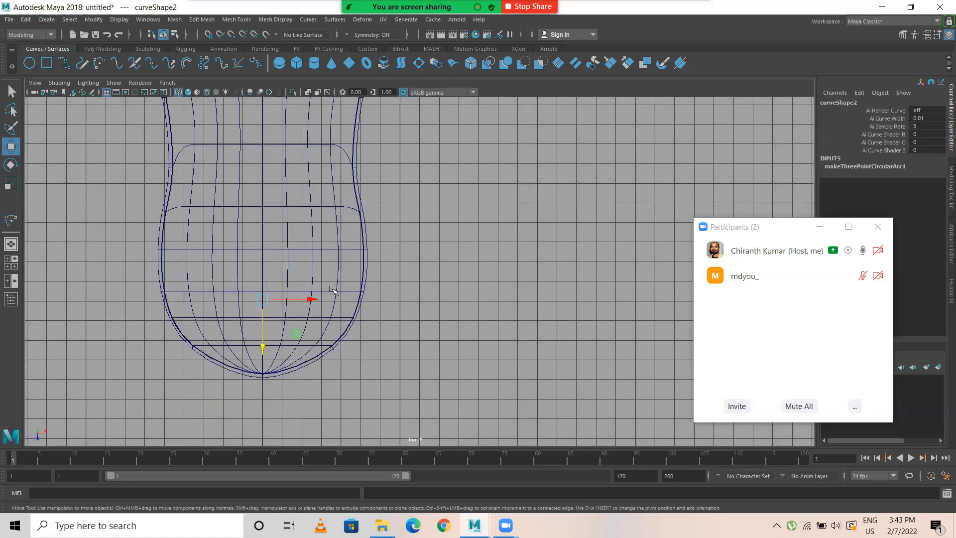
pyautogui.moveTo(312, 302); pyautogui.dragTo(422, 302)
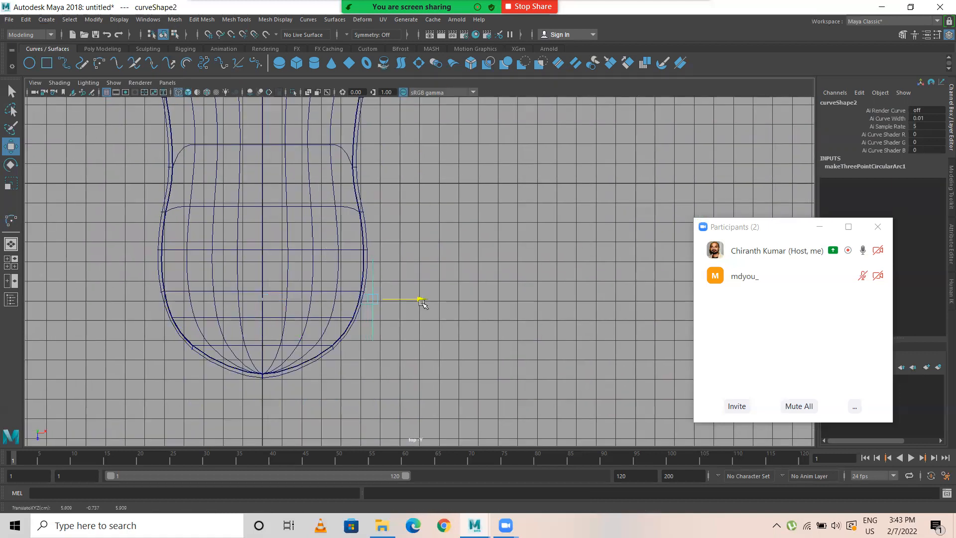
pyautogui.press('space')
pyautogui.press('space')
pyautogui.scroll(3, 519, 314)
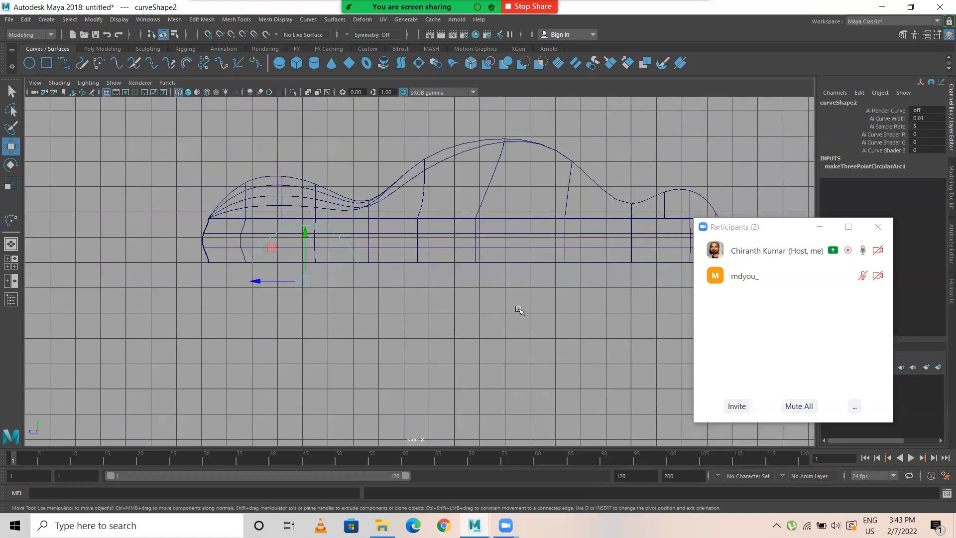
# Step: Shift the arc slightly along the wall, duplicate it, and move the copy lengthwise toward the squared end to about Z -12.6
pyautogui.scroll(-1, 397, 309)
pyautogui.moveTo(148, 281); pyautogui.dragTo(170, 281)
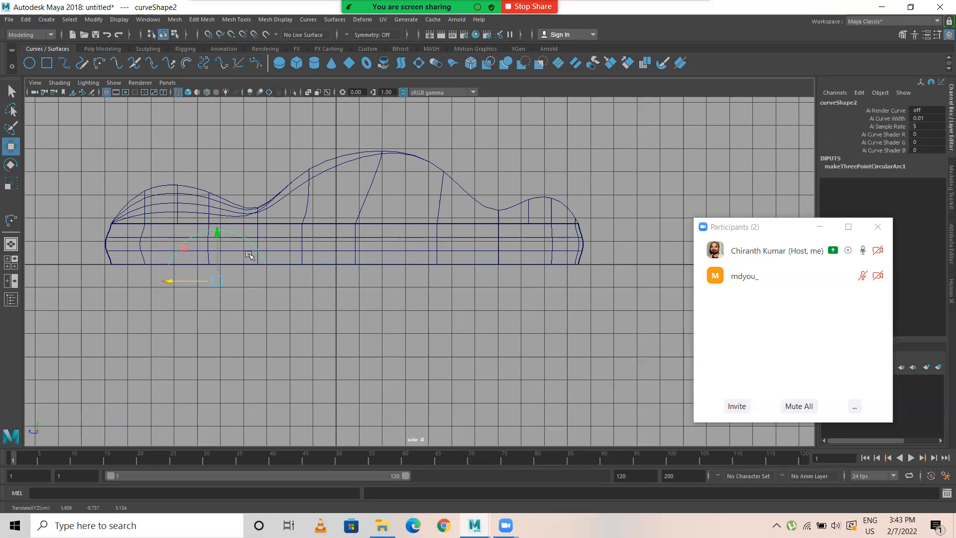
pyautogui.hotkey('ctrl', 'd')
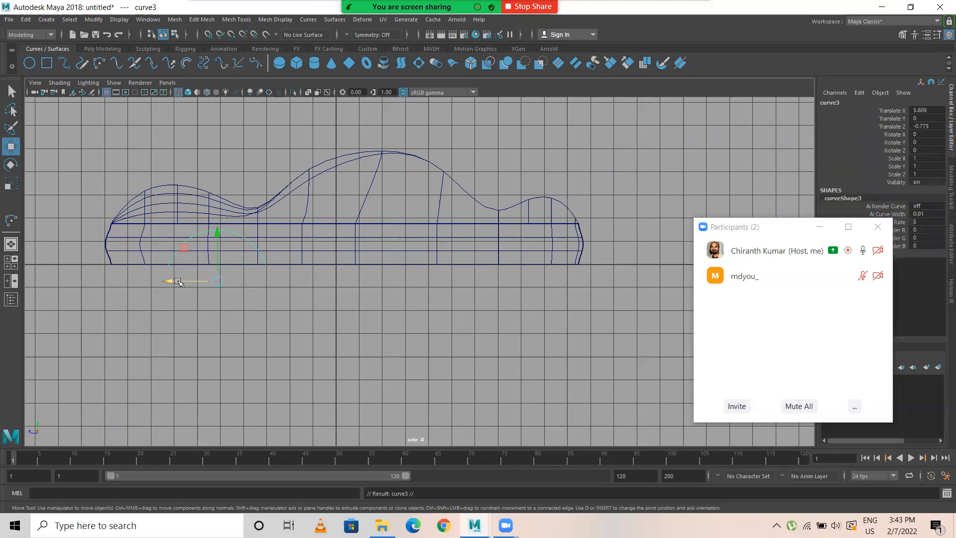
pyautogui.moveTo(228, 285); pyautogui.dragTo(437, 291)
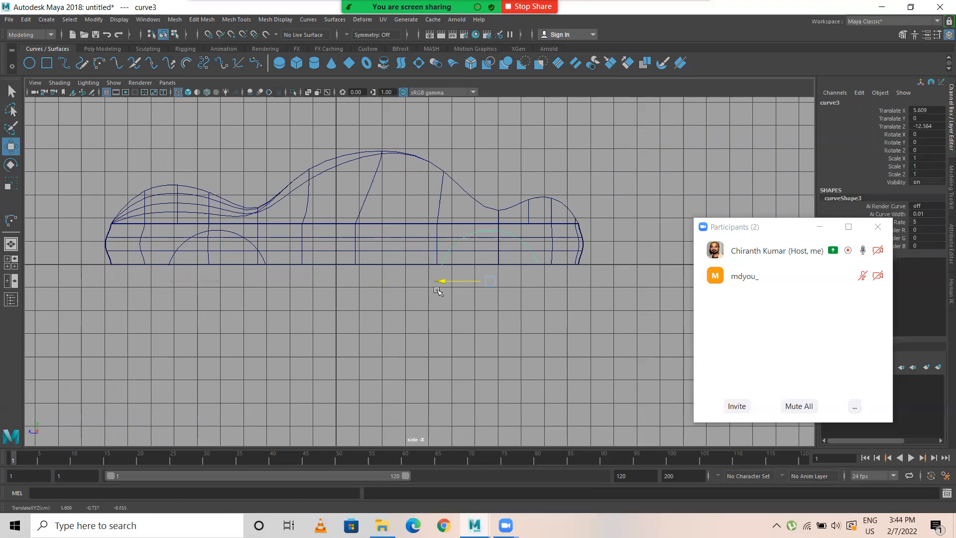
# Step: In the top view, rotate the copied arc about -13.7° around Y and place it at about X 5.8 along the wall
pyautogui.press('space')
pyautogui.press('space')
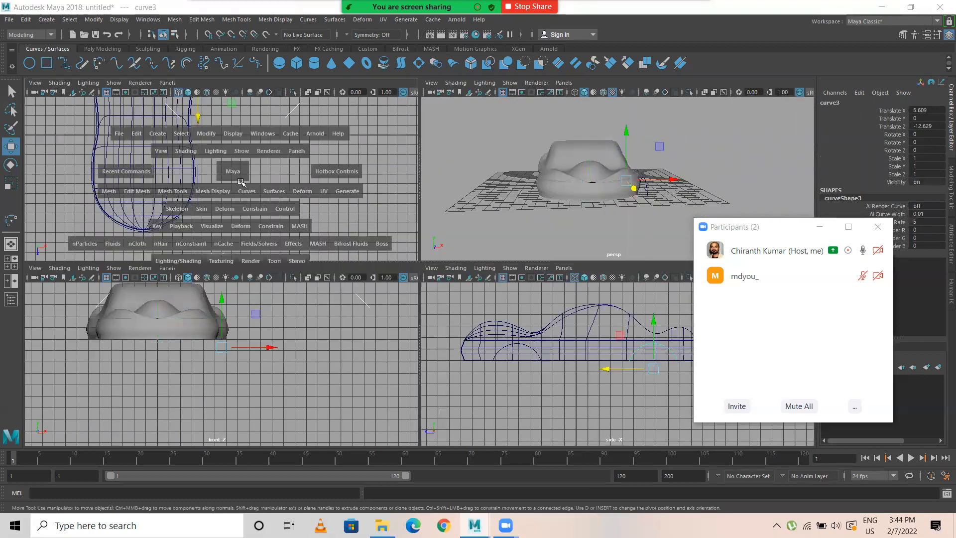
pyautogui.keyDown('alt'); pyautogui.moveTo(427, 265); pyautogui.dragTo(412, 297, button='middle'); pyautogui.keyUp('alt')
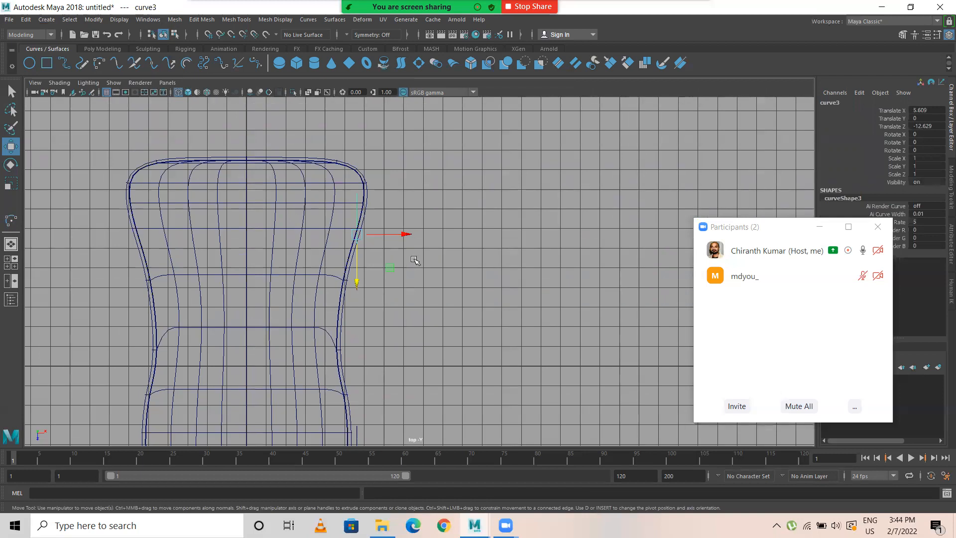
pyautogui.moveTo(406, 234); pyautogui.dragTo(418, 238)
pyautogui.scroll(3, 346, 304)
pyautogui.keyDown('alt'); pyautogui.moveTo(333, 300); pyautogui.dragTo(364, 324, button='middle'); pyautogui.keyUp('alt')
pyautogui.press('e')
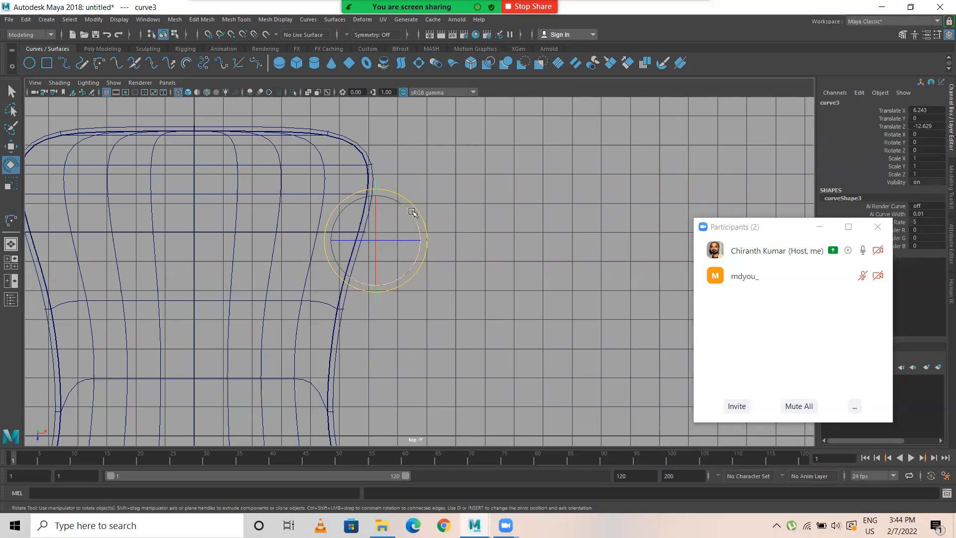
pyautogui.moveTo(411, 213); pyautogui.dragTo(395, 226)
pyautogui.press('w')
pyautogui.press('e')
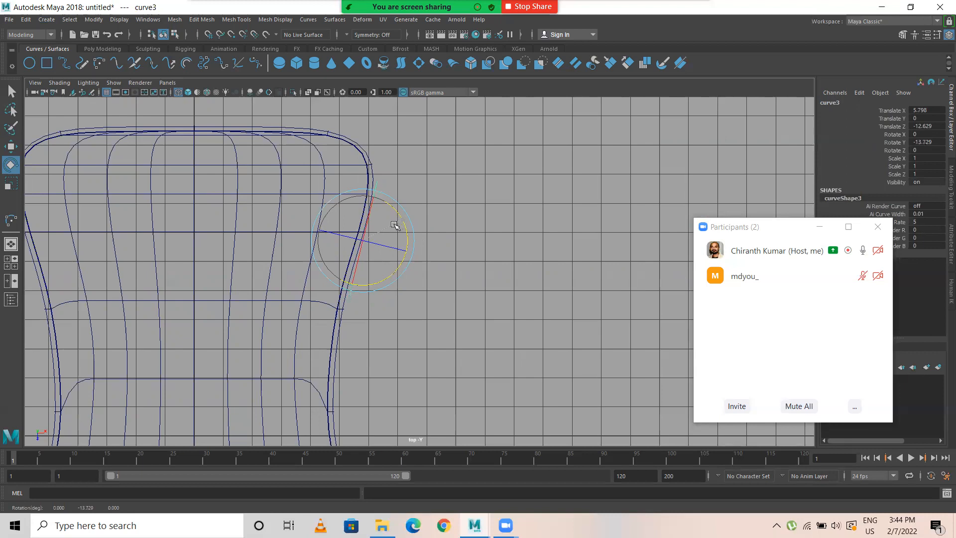
pyautogui.press('w')
# Step: Rotate the original arc near the rounded end about -7.1° around Y and move it to about X 5.3 against the wall
pyautogui.scroll(-3, 423, 205)
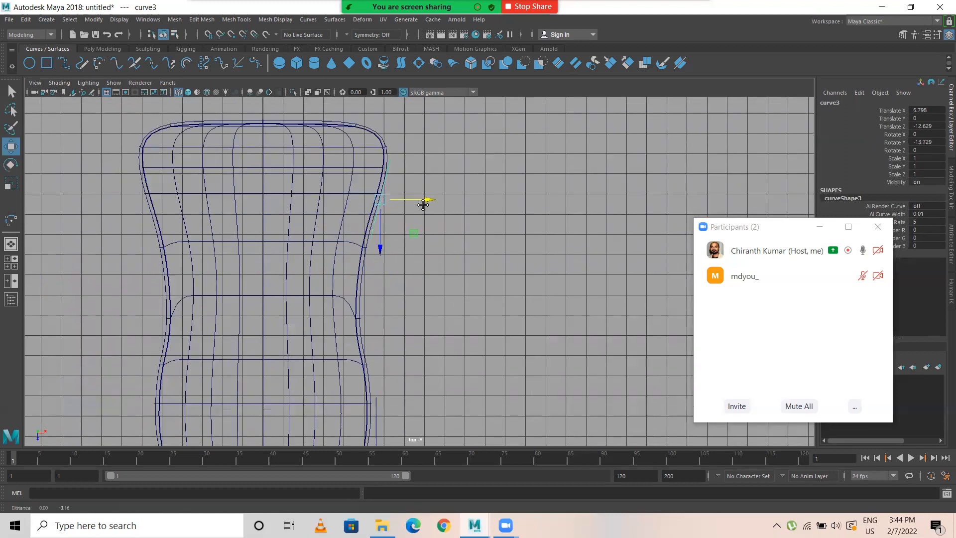
pyautogui.keyDown('alt'); pyautogui.moveTo(423, 204); pyautogui.dragTo(414, 32, button='middle'); pyautogui.keyUp('alt')
pyautogui.click(367, 283)
pyautogui.scroll(3, 441, 264)
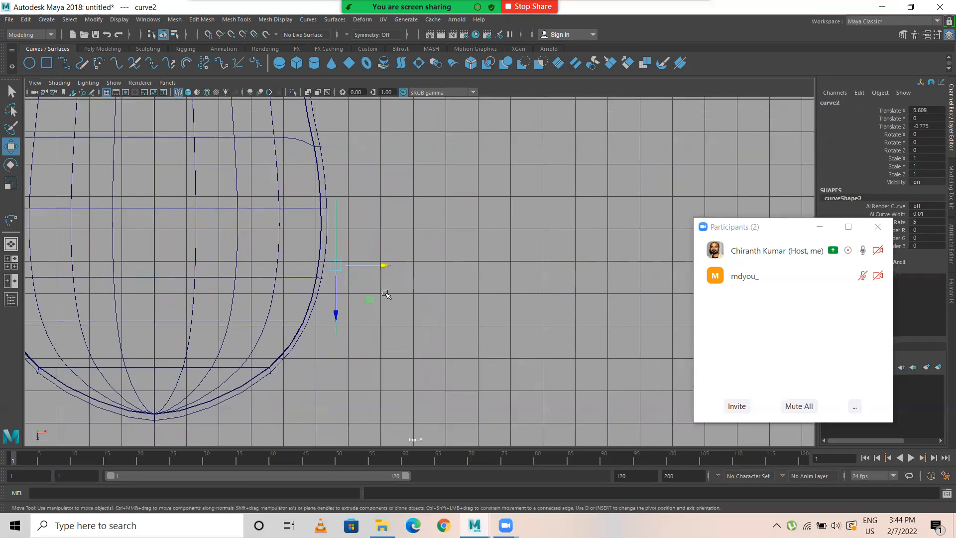
pyautogui.scroll(2, 465, 259)
pyautogui.keyDown('alt'); pyautogui.moveTo(464, 259); pyautogui.dragTo(562, 286, button='middle'); pyautogui.keyUp('alt')
pyautogui.press('e')
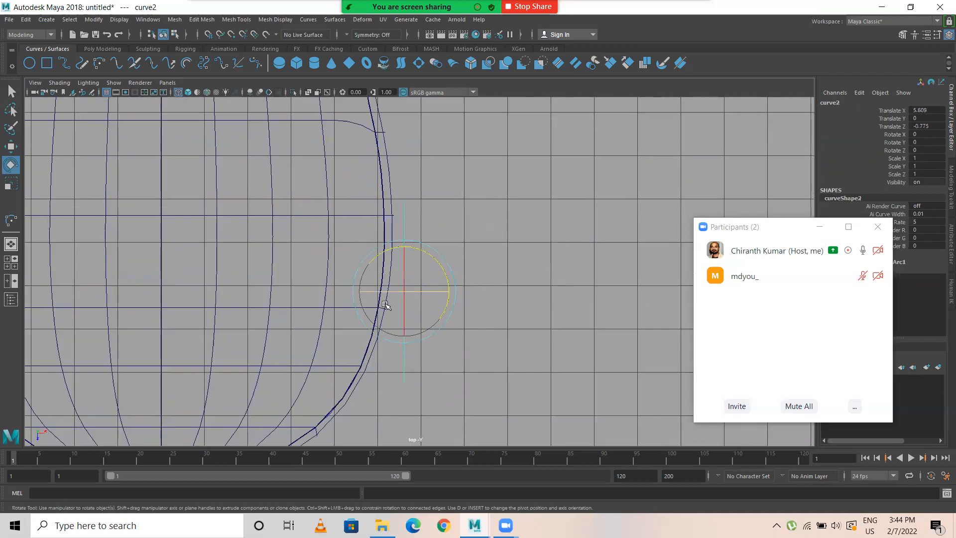
pyautogui.moveTo(431, 258); pyautogui.dragTo(433, 259)
pyautogui.press('w')
pyautogui.moveTo(453, 292); pyautogui.dragTo(443, 291)
pyautogui.press('e')
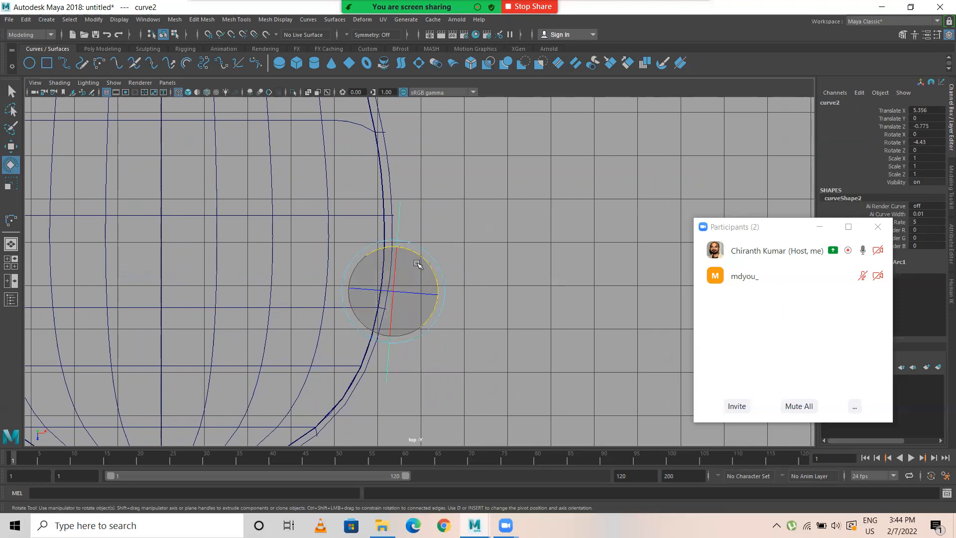
pyautogui.click(417, 256)
pyautogui.moveTo(417, 256); pyautogui.dragTo(417, 258)
pyautogui.press('w')
pyautogui.moveTo(438, 291); pyautogui.dragTo(352, 276)
pyautogui.click(483, 229)
# Step: Examine in the perspective view how the rounded-end arc lies against the side wall, from a distance and up close
pyautogui.press('space')
pyautogui.press('space')
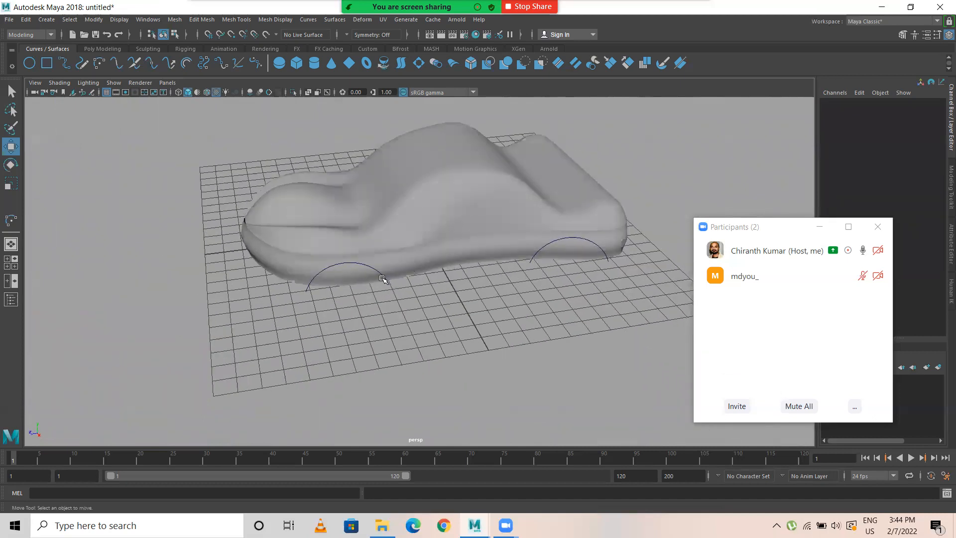
pyautogui.scroll(5, 408, 262)
pyautogui.keyDown('alt'); pyautogui.moveTo(331, 301); pyautogui.dragTo(429, 340); pyautogui.keyUp('alt')
pyautogui.click(453, 331)
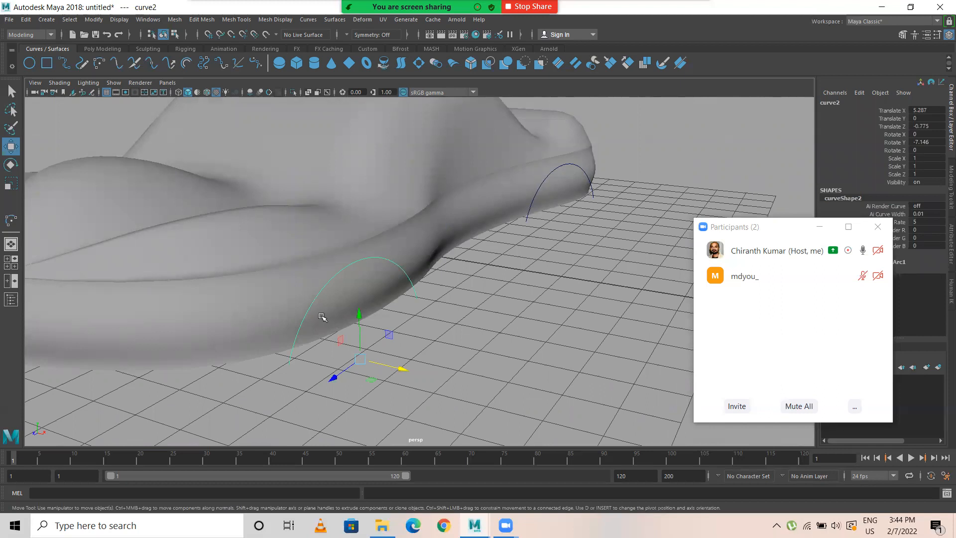
pyautogui.click(293, 291)
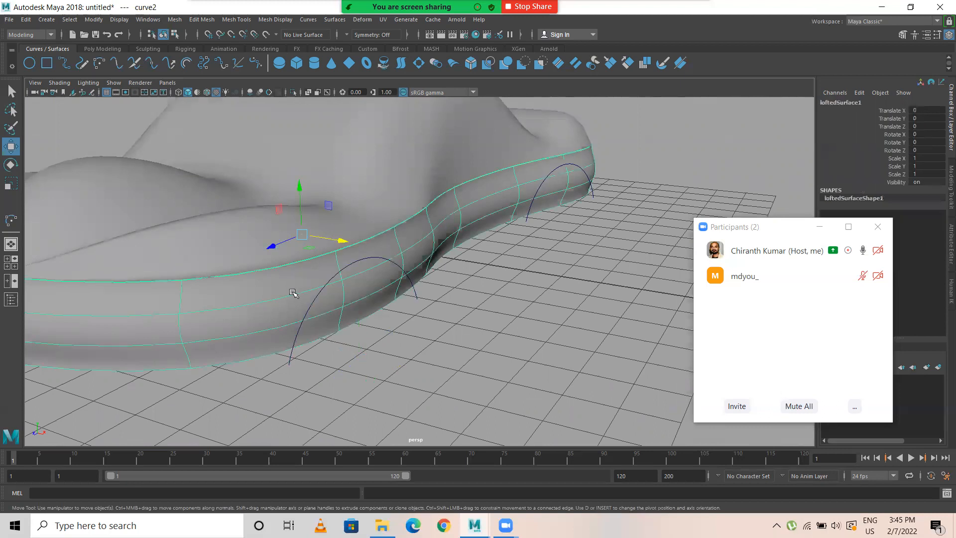
pyautogui.click(292, 359)
pyautogui.keyDown('alt'); pyautogui.moveTo(293, 348); pyautogui.dragTo(573, 222, button='right'); pyautogui.keyUp('alt')
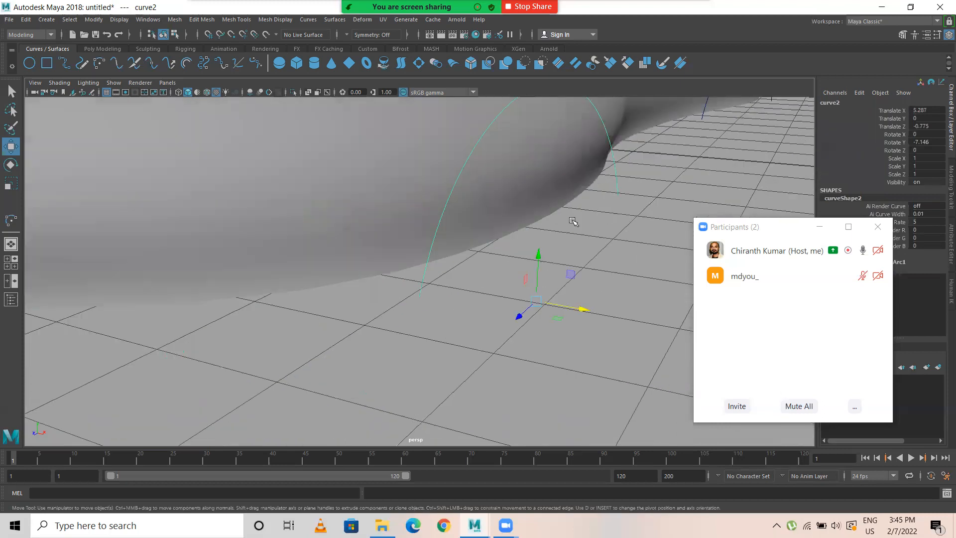
pyautogui.keyDown('alt'); pyautogui.moveTo(485, 301); pyautogui.dragTo(467, 340, button='middle'); pyautogui.keyUp('alt')
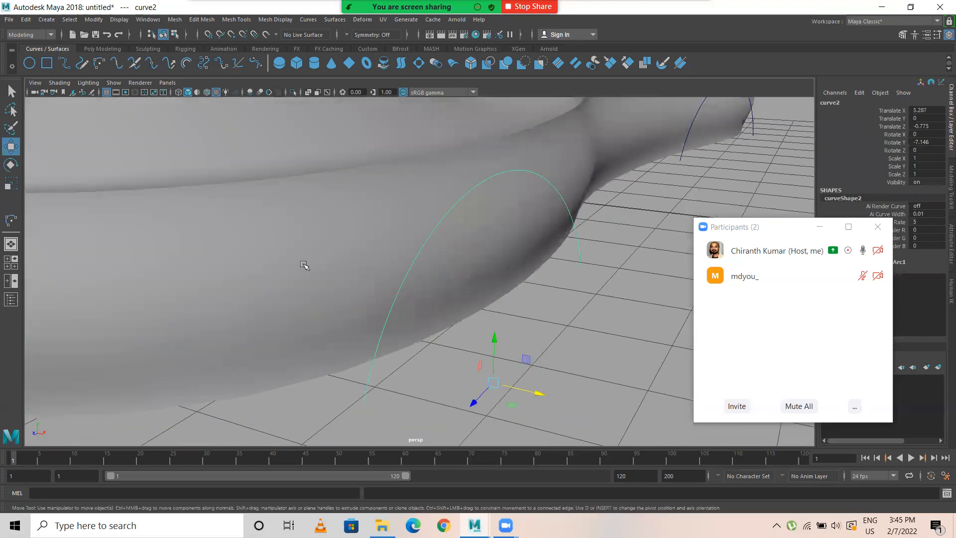
# Step: Try to project the rounded-end arc onto the side wall surface along the current perspective view and check the projected curve
pyautogui.click(304, 265)
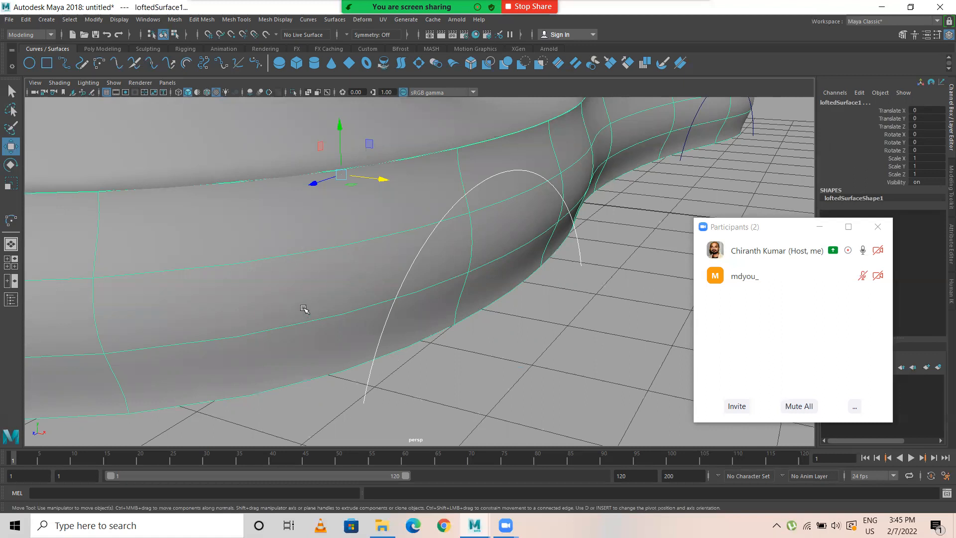
pyautogui.click(366, 398)
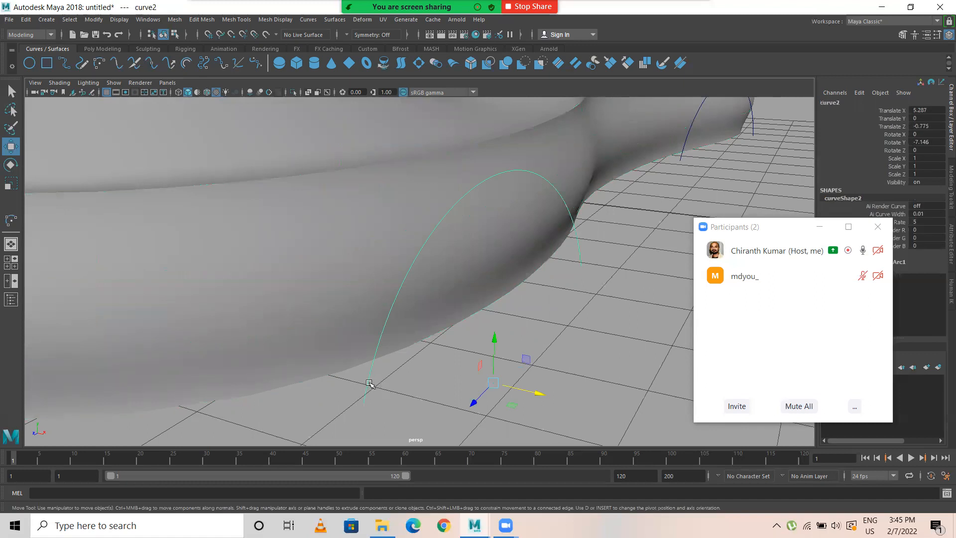
pyautogui.click(311, 291)
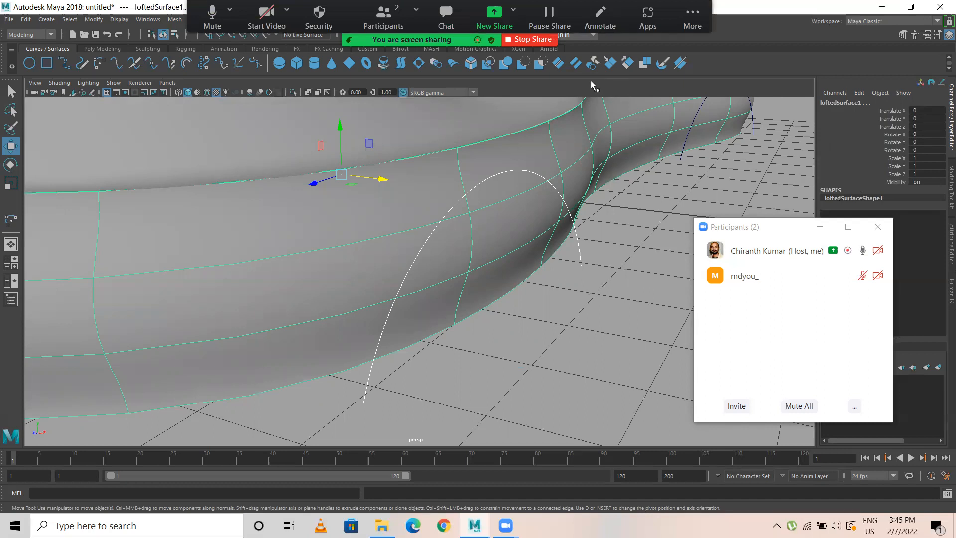
pyautogui.click(332, 20)
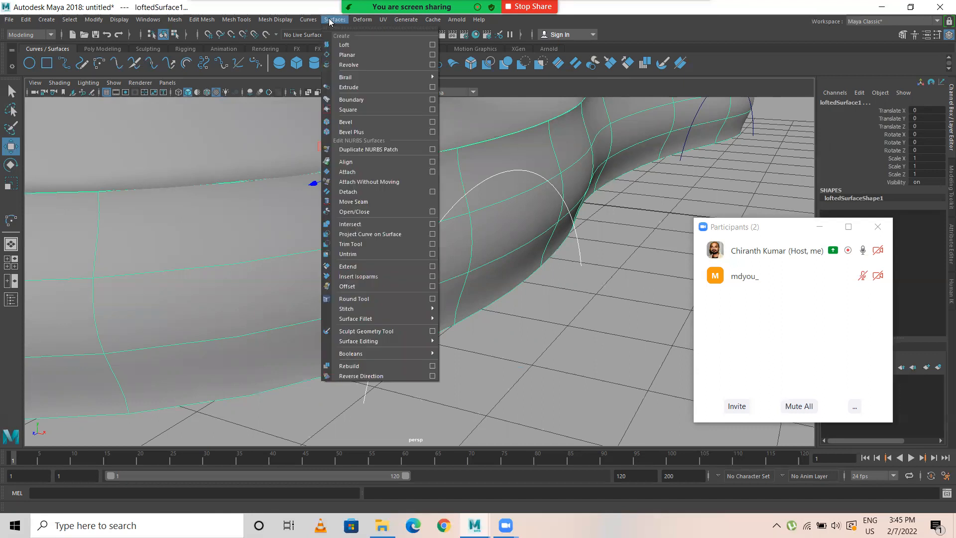
pyautogui.click(362, 234)
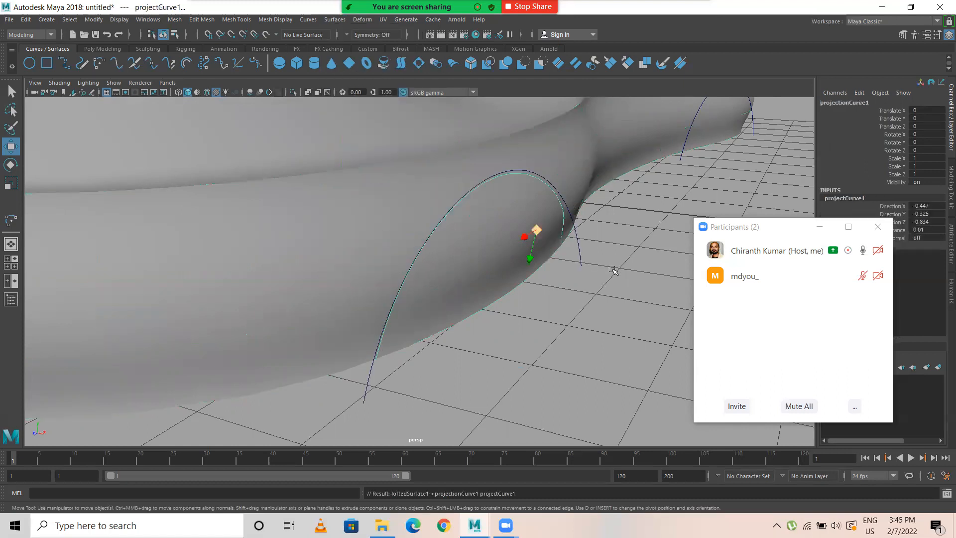
pyautogui.keyDown('alt'); pyautogui.moveTo(516, 286); pyautogui.dragTo(385, 231); pyautogui.keyUp('alt')
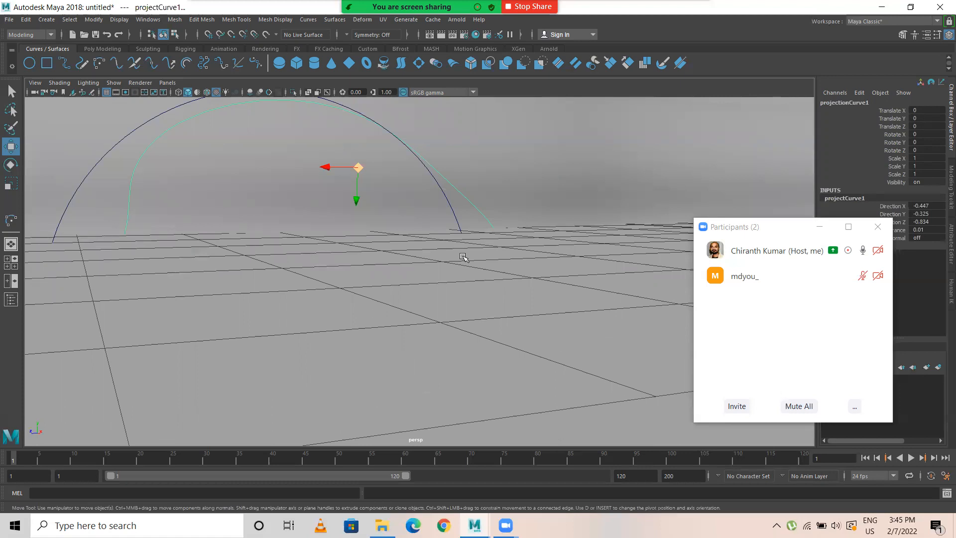
pyautogui.keyDown('alt'); pyautogui.moveTo(465, 261); pyautogui.dragTo(450, 274); pyautogui.keyUp('alt')
pyautogui.click(458, 271)
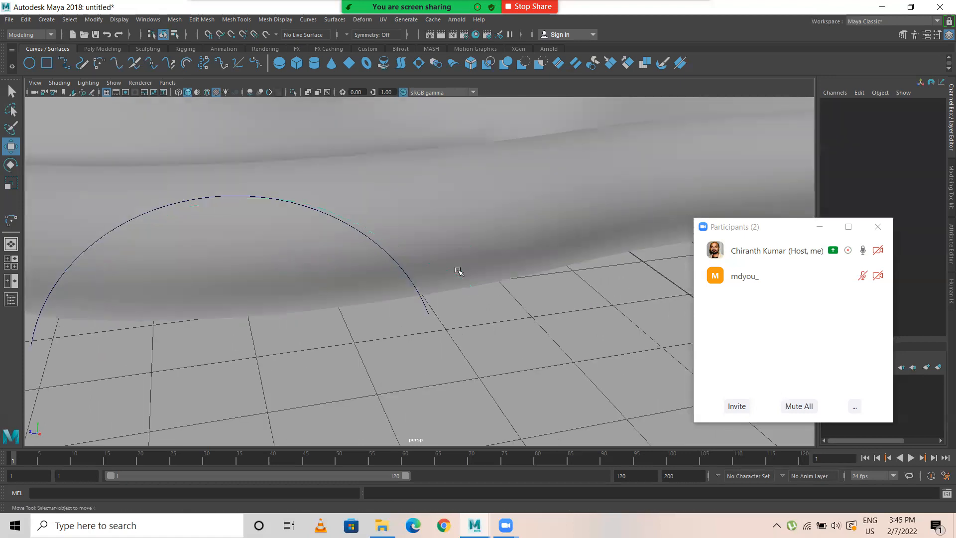
# Step: In the top view, reposition the rounded-end arc to about X 5.35, Z -0.99 and rotate it to about -4.6° around Y
pyautogui.click(423, 298)
pyautogui.keyDown('alt'); pyautogui.moveTo(432, 318); pyautogui.dragTo(418, 332); pyautogui.keyUp('alt')
pyautogui.press('space')
pyautogui.press('space')
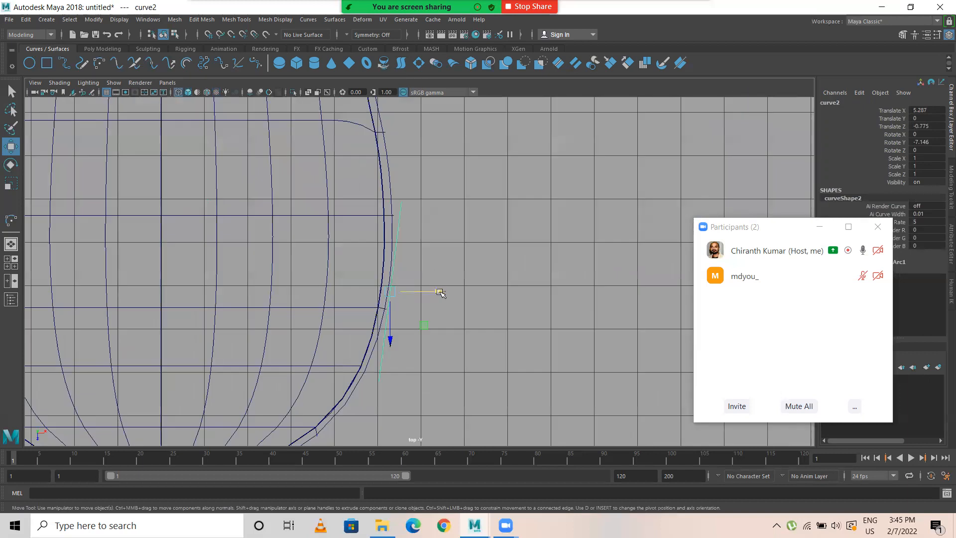
pyautogui.moveTo(393, 338); pyautogui.dragTo(393, 330)
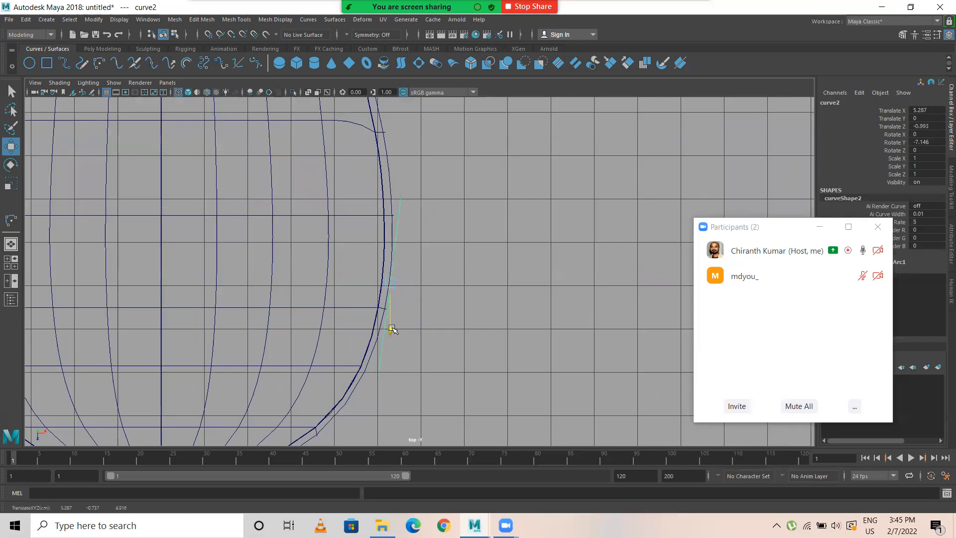
pyautogui.press('e')
pyautogui.moveTo(433, 264)
pyautogui.mouseDown()
pyautogui.moveTo(417, 256)
pyautogui.moveTo(438, 281)
pyautogui.moveTo(497, 200)
pyautogui.mouseUp()
pyautogui.press('w')
pyautogui.press('space')
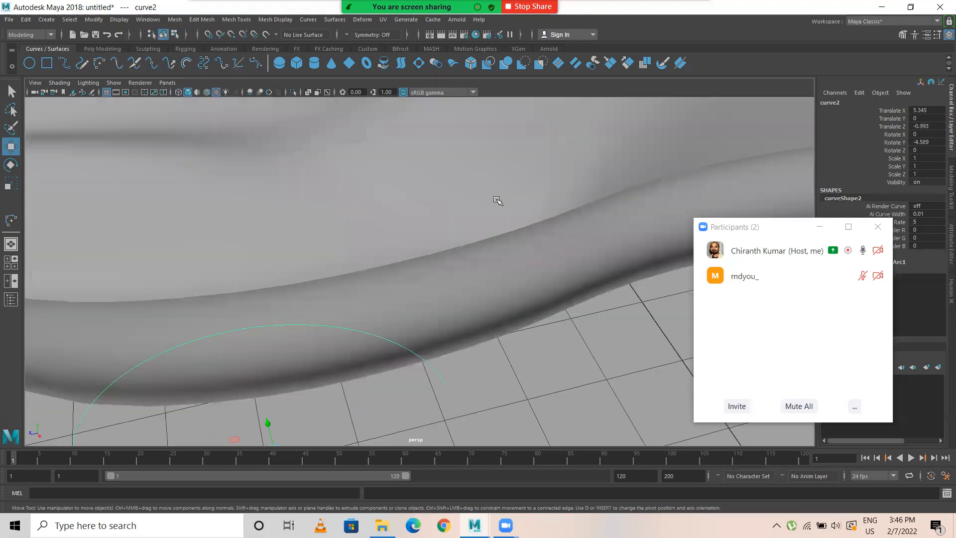
# Step: Project the repositioned arc onto the side wall surface in the perspective view and inspect the projected curve from several angles
pyautogui.click(447, 306)
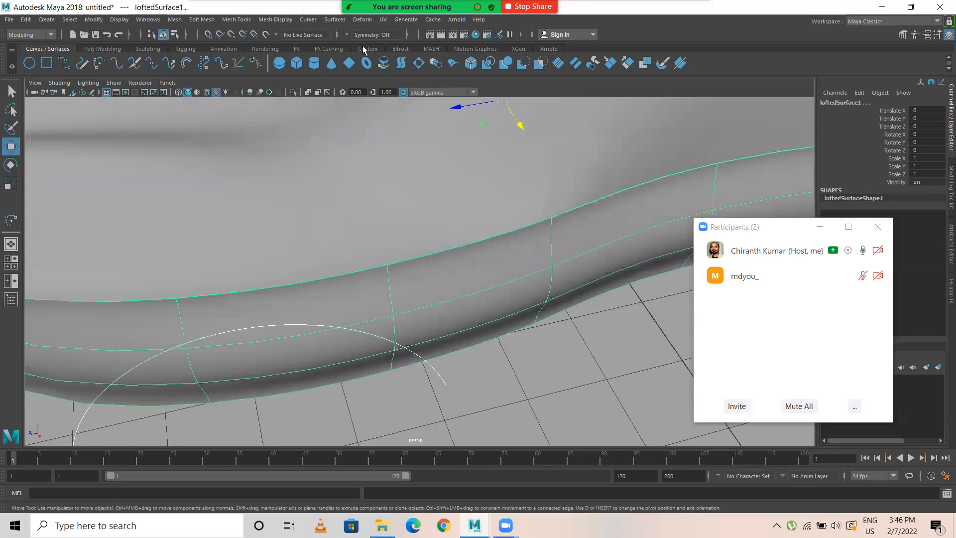
pyautogui.click(335, 20)
pyautogui.click(366, 235)
pyautogui.keyDown('alt'); pyautogui.moveTo(423, 352); pyautogui.dragTo(263, 335); pyautogui.keyUp('alt')
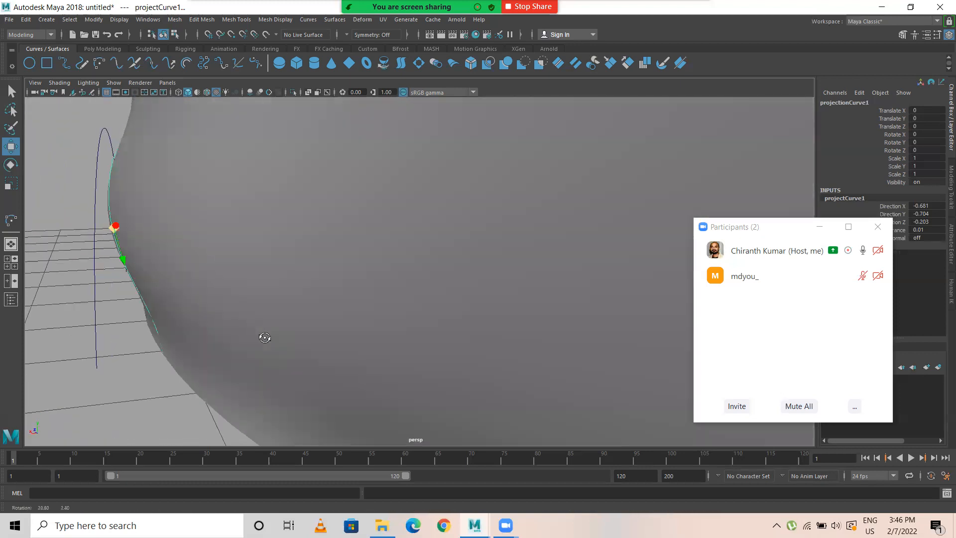
pyautogui.keyDown('alt'); pyautogui.moveTo(157, 243); pyautogui.dragTo(139, 240); pyautogui.keyUp('alt')
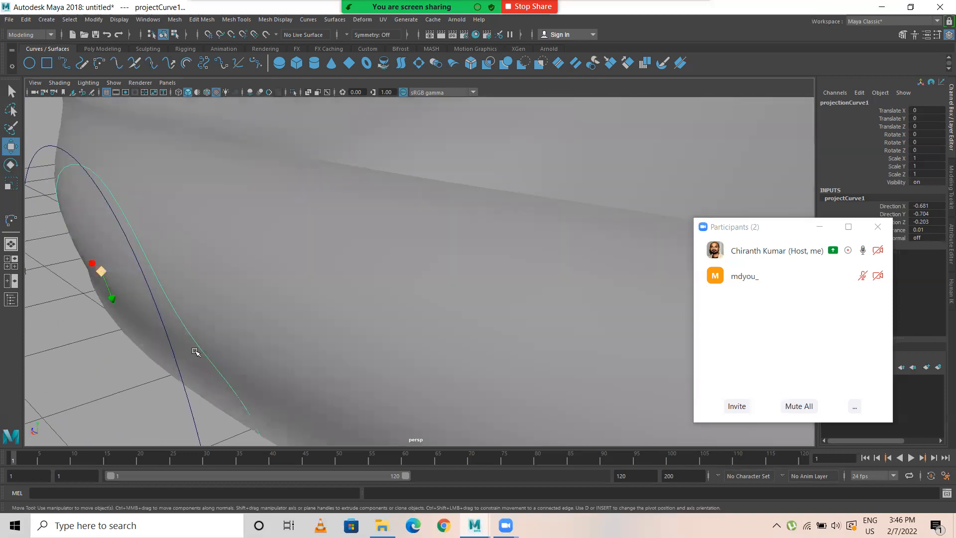
pyautogui.keyDown('alt'); pyautogui.moveTo(256, 346); pyautogui.dragTo(293, 335); pyautogui.keyUp('alt')
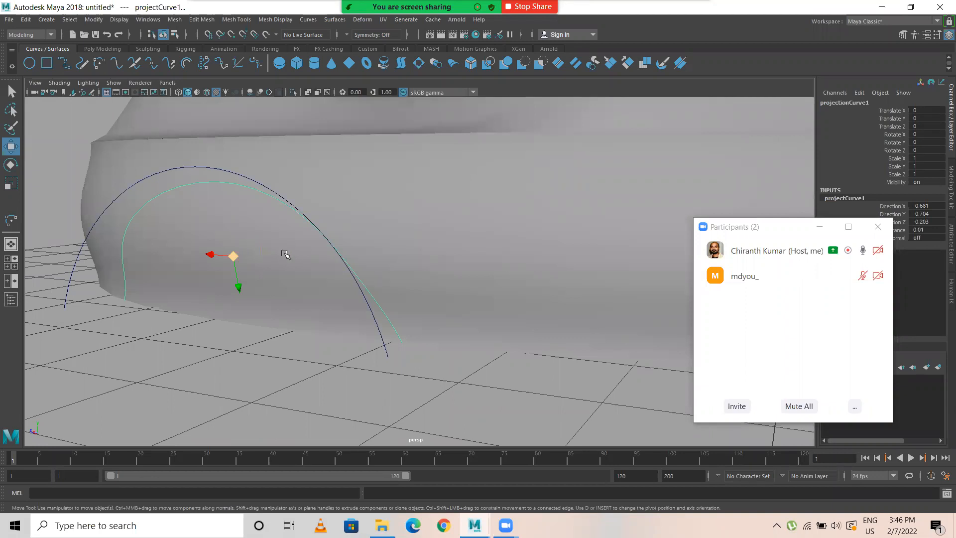
# Step: Select the projected curve on the side wall using wireframe display, and view it against the arc in shaded display
pyautogui.click(214, 358)
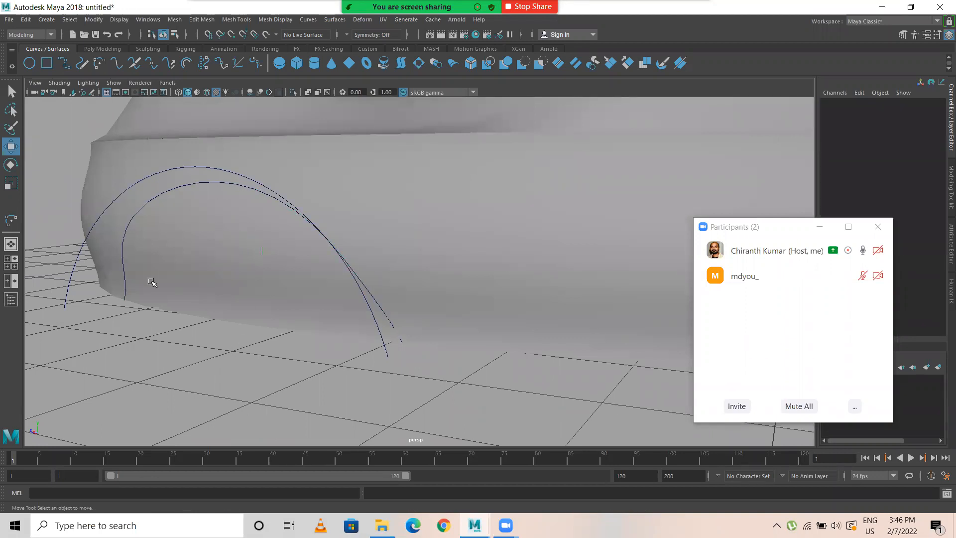
pyautogui.click(124, 262)
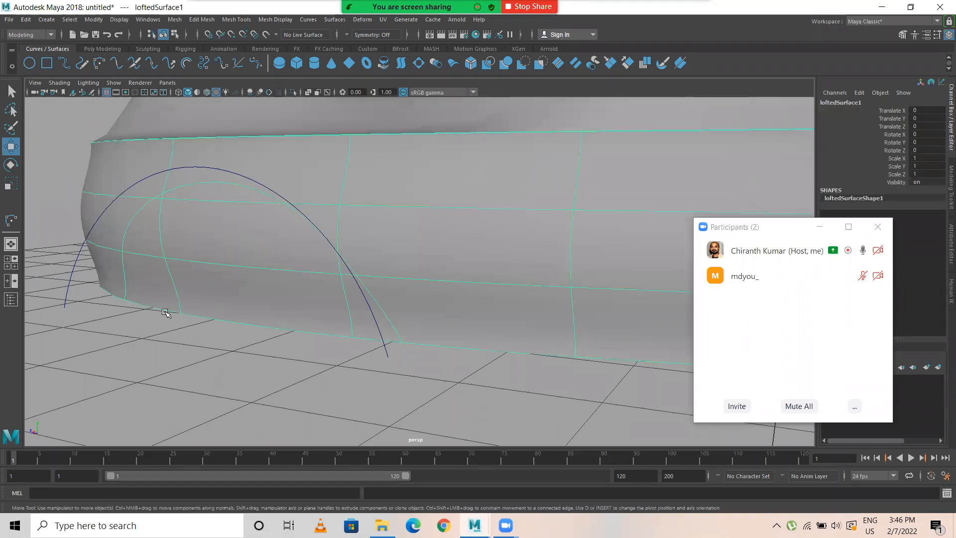
pyautogui.click(190, 375)
pyautogui.press('4')
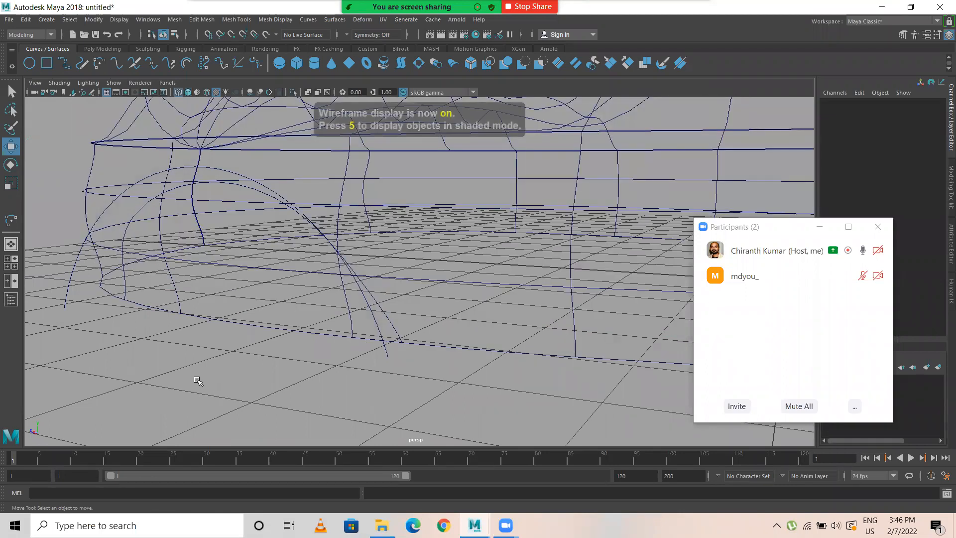
pyautogui.scroll(3, 209, 381)
pyautogui.click(119, 305)
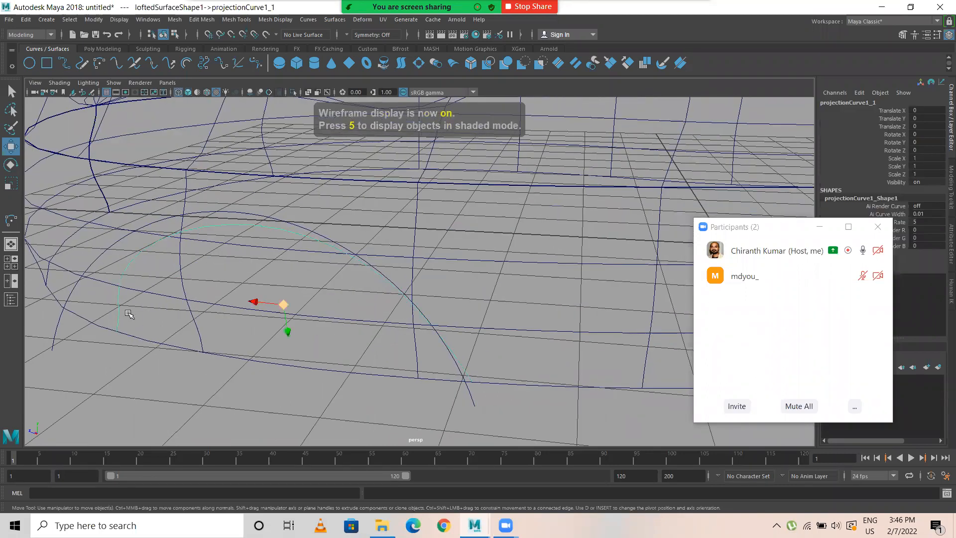
pyautogui.press('5')
pyautogui.scroll(-3, 334, 330)
pyautogui.keyDown('alt'); pyautogui.moveTo(333, 330); pyautogui.dragTo(336, 332); pyautogui.keyUp('alt')
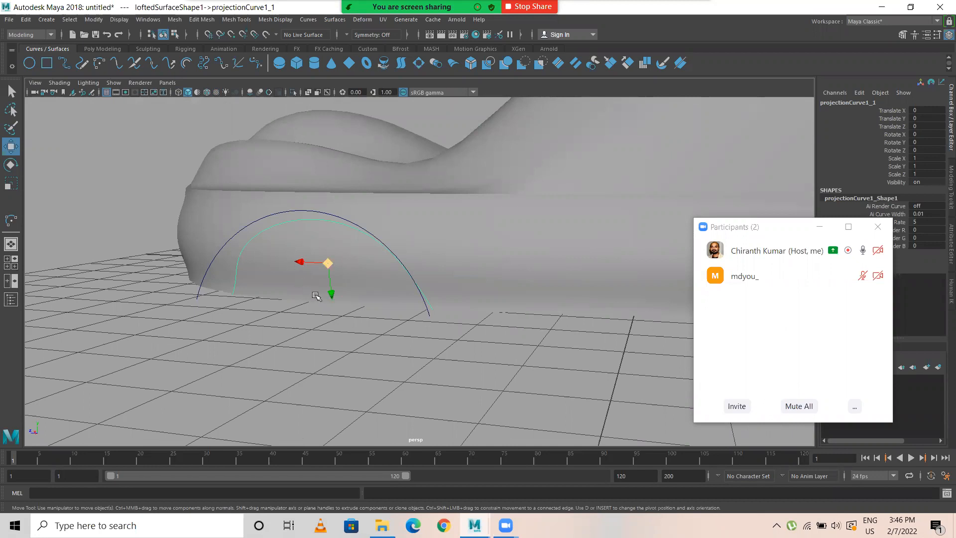
# Step: Trim the side wall surface with the projected rounded-end arc, keeping the wall outside the arc to cut the first wheel arch
pyautogui.click(493, 247)
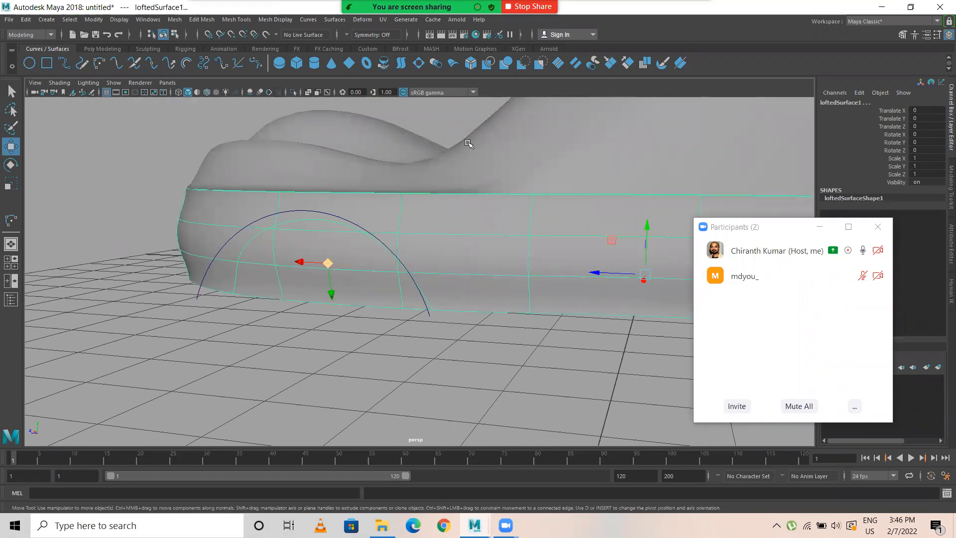
pyautogui.click(335, 20)
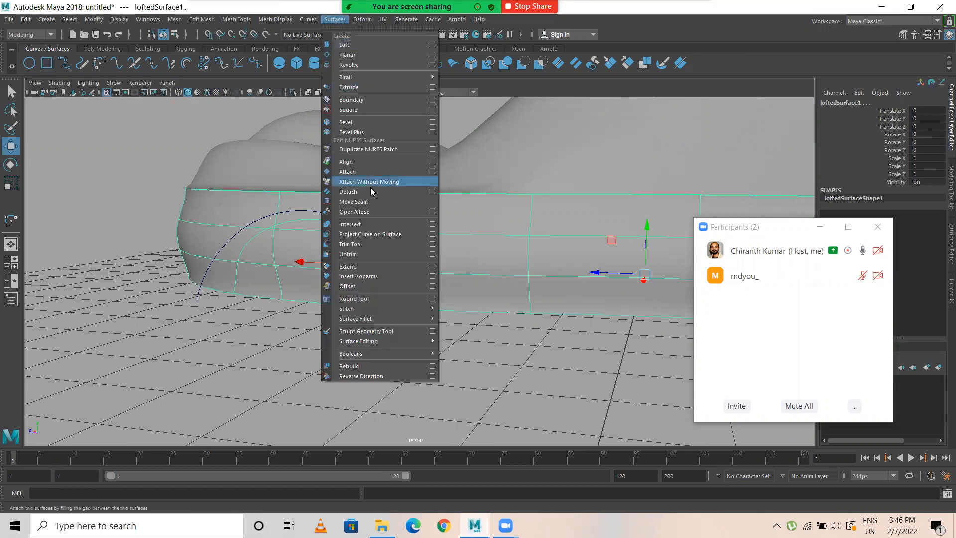
pyautogui.click(365, 244)
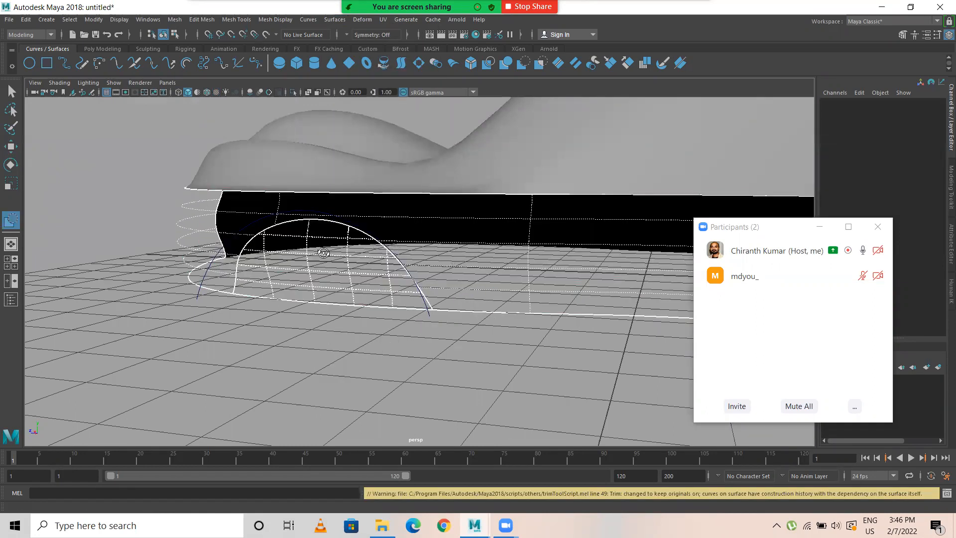
pyautogui.keyDown('alt'); pyautogui.moveTo(324, 253); pyautogui.dragTo(360, 251); pyautogui.keyUp('alt')
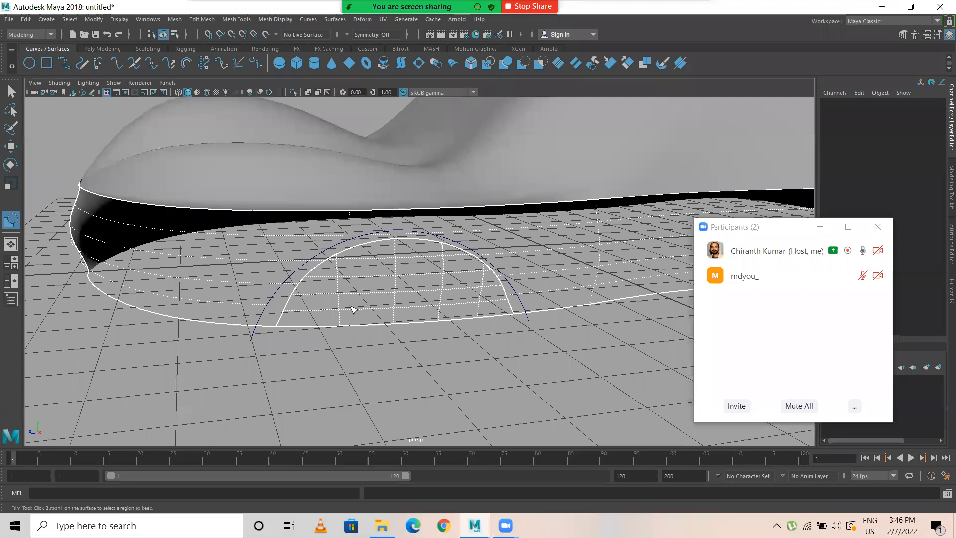
pyautogui.click(532, 253)
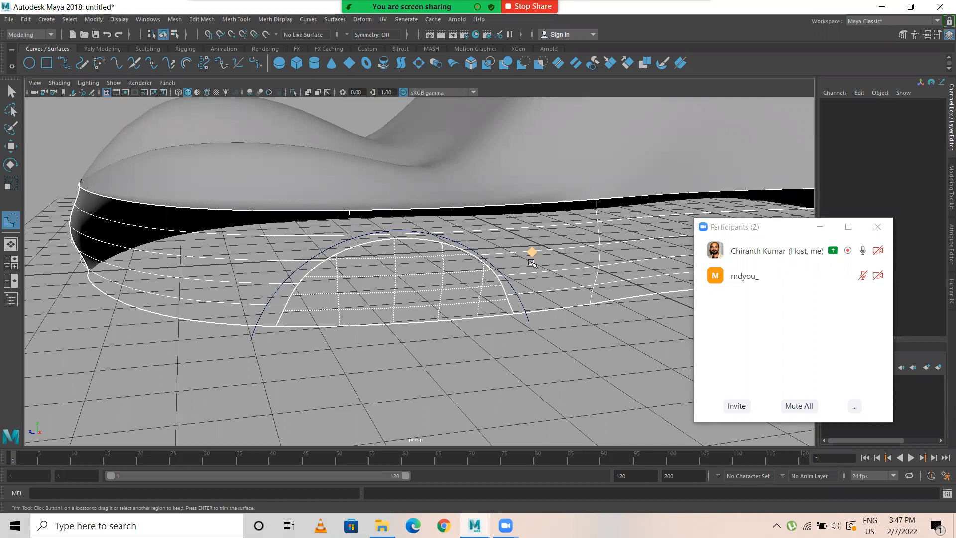
pyautogui.press('Return')
# Step: Project the other arc, at the opposite end of the body, onto the side wall surface in the perspective view
pyautogui.keyDown('alt'); pyautogui.moveTo(525, 269); pyautogui.dragTo(598, 299); pyautogui.keyUp('alt')
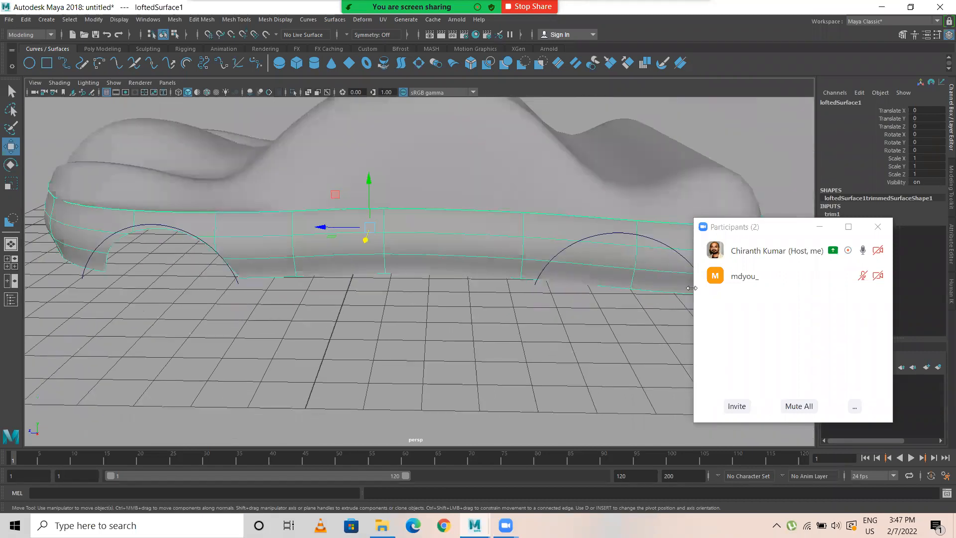
pyautogui.click(561, 251)
pyautogui.keyDown('alt'); pyautogui.moveTo(562, 251); pyautogui.dragTo(487, 275); pyautogui.keyUp('alt')
pyautogui.click(432, 268)
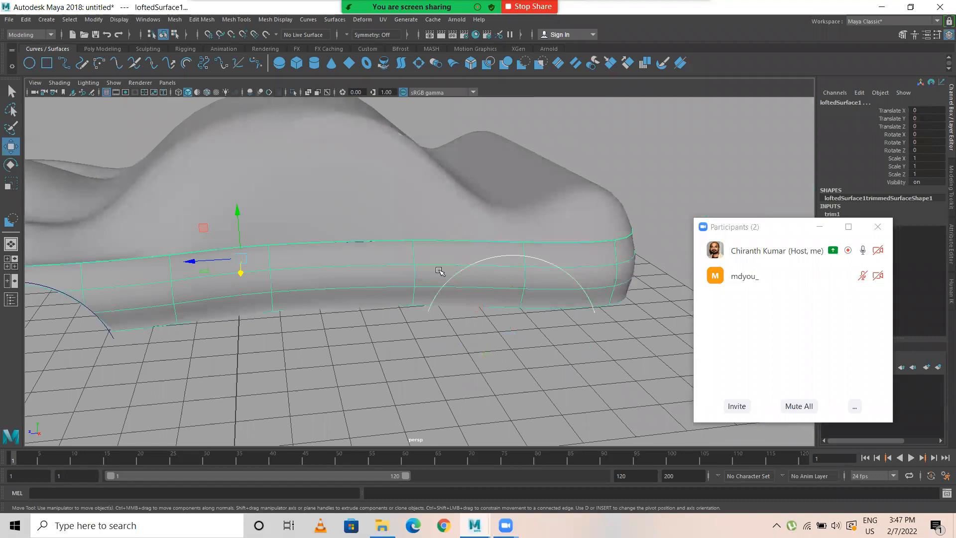
pyautogui.click(329, 21)
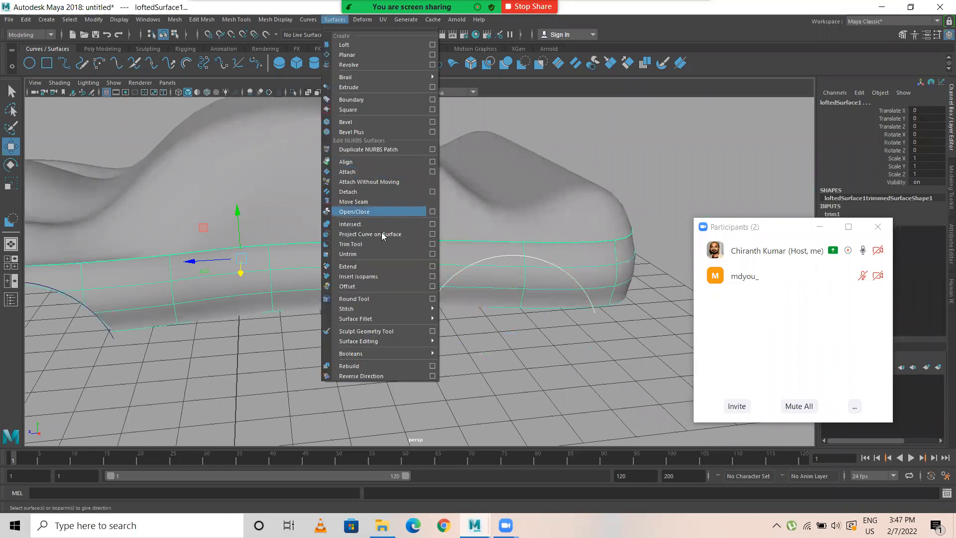
pyautogui.click(375, 234)
pyautogui.moveTo(526, 294)
pyautogui.keyDown('alt'); pyautogui.mouseDown()
pyautogui.moveTo(517, 248)
pyautogui.moveTo(584, 291)
pyautogui.moveTo(517, 293)
pyautogui.mouseUp(); pyautogui.keyUp('alt')
pyautogui.keyDown('alt'); pyautogui.moveTo(388, 276); pyautogui.dragTo(392, 283); pyautogui.keyUp('alt')
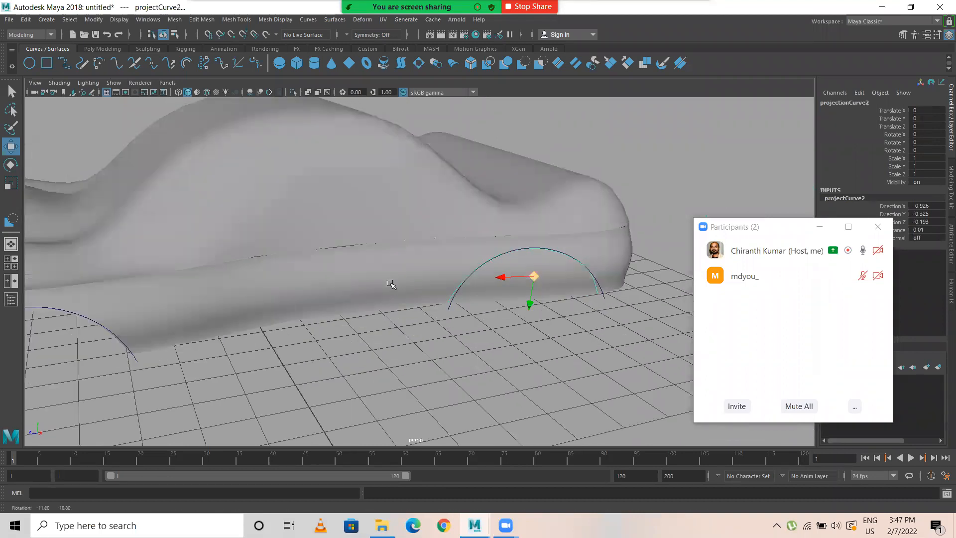
# Step: Trim the side wall surface along the second projected curve, keeping the wall region outside it to open the second wheel arch
pyautogui.keyDown('alt'); pyautogui.moveTo(393, 283); pyautogui.dragTo(484, 304, button='right'); pyautogui.keyUp('alt')
pyautogui.click(415, 276)
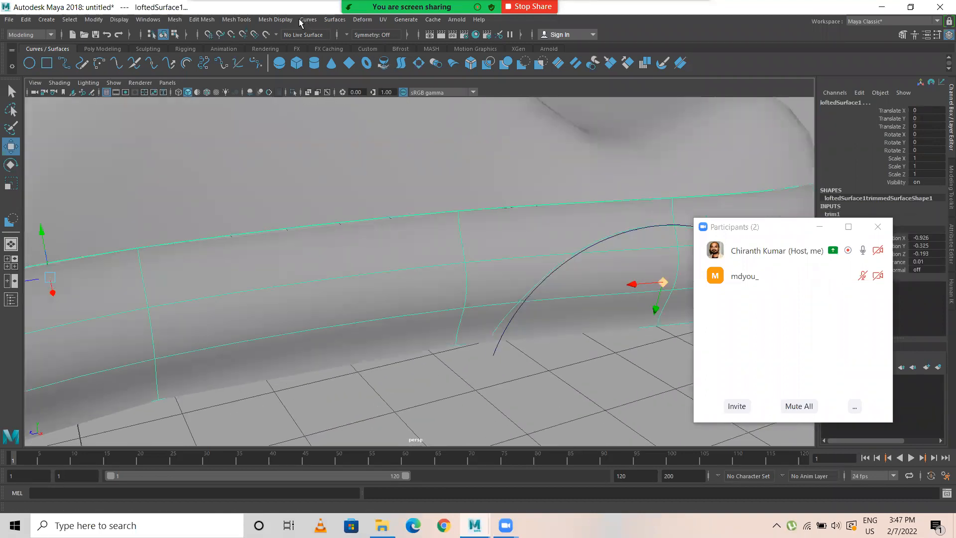
pyautogui.click(335, 19)
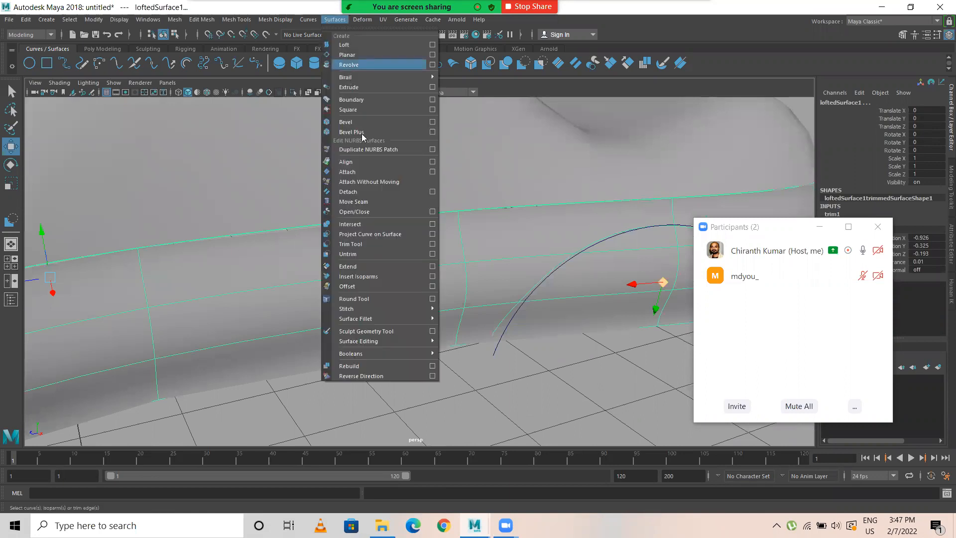
pyautogui.click(359, 245)
pyautogui.click(444, 280)
pyautogui.keyDown('alt'); pyautogui.moveTo(470, 289); pyautogui.dragTo(341, 278); pyautogui.keyUp('alt')
pyautogui.press('Return')
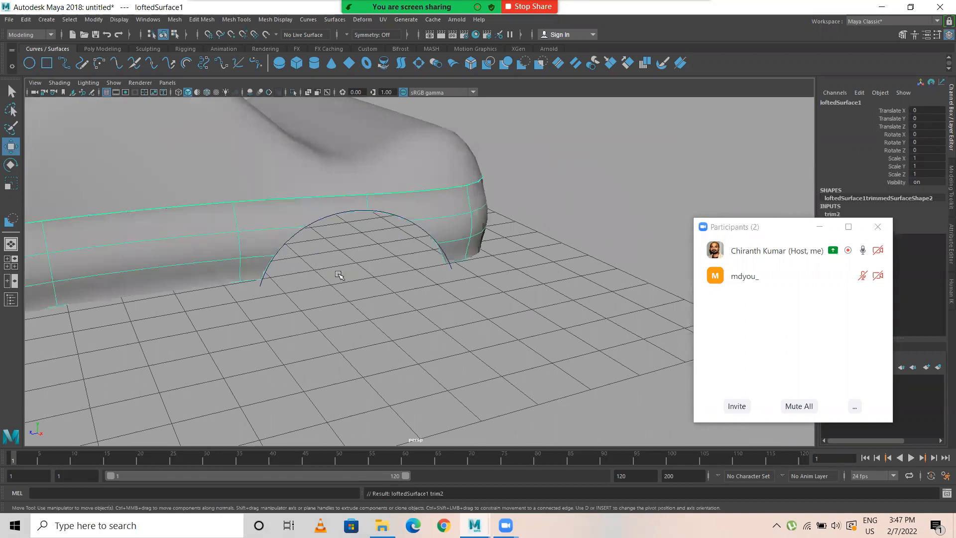
# Step: Try moving both wheel-arch arc curves together along Z, and undo the move
pyautogui.keyDown('alt'); pyautogui.moveTo(451, 299); pyautogui.dragTo(365, 298); pyautogui.keyUp('alt')
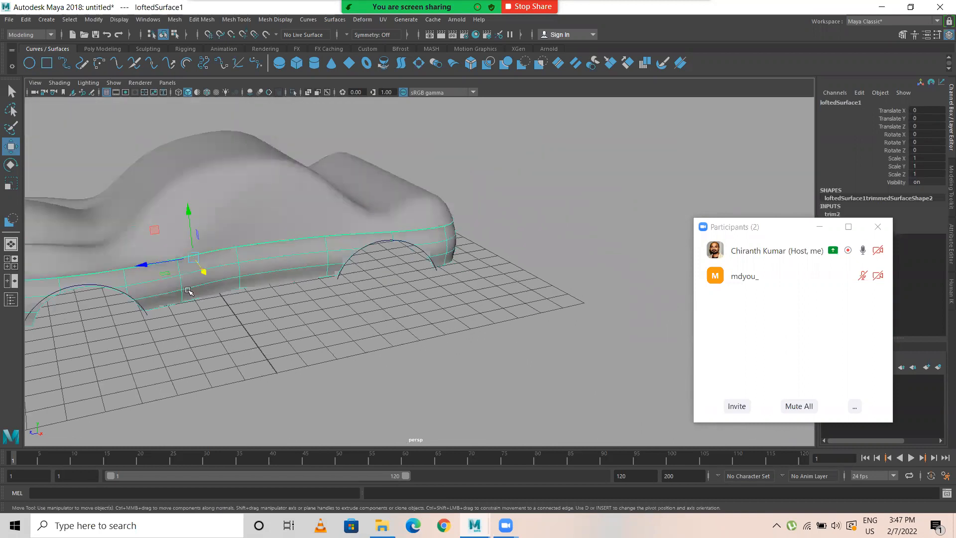
pyautogui.click(347, 266)
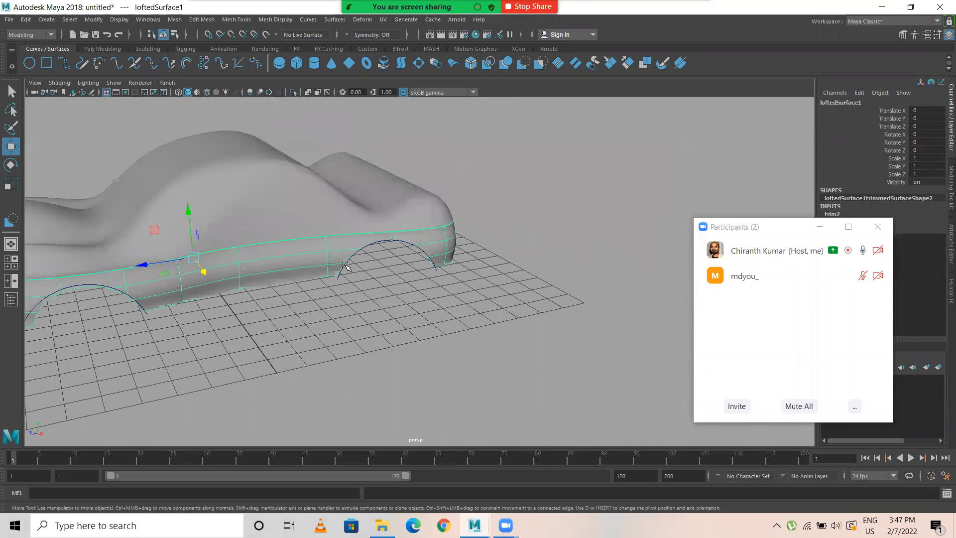
pyautogui.keyDown('shift'); pyautogui.click(128, 293); pyautogui.keyUp('shift')
pyautogui.keyDown('alt'); pyautogui.moveTo(326, 319); pyautogui.dragTo(339, 282); pyautogui.keyUp('alt')
pyautogui.keyDown('alt'); pyautogui.moveTo(425, 298); pyautogui.dragTo(84, 217); pyautogui.keyUp('alt')
pyautogui.hotkey('ctrl', 'z')
pyautogui.hotkey('ctrl', 'z')
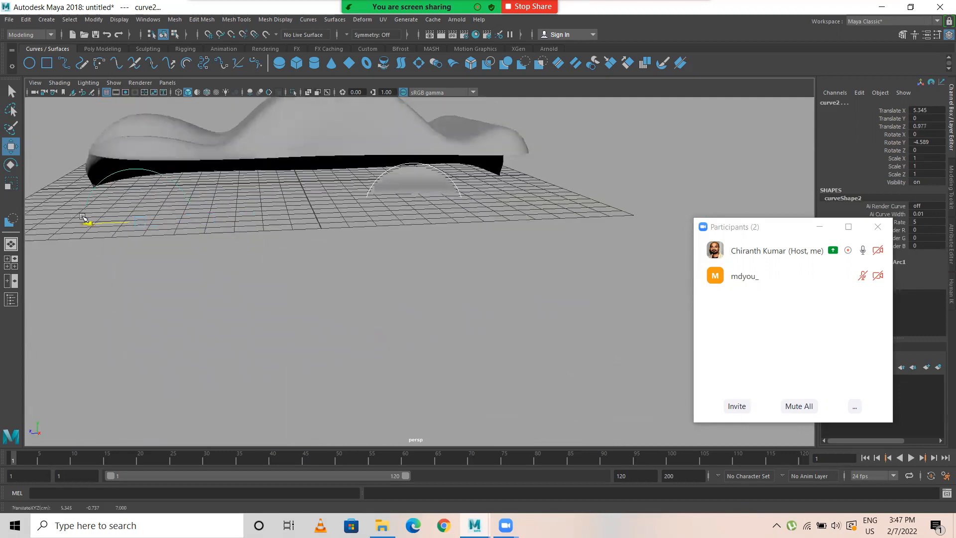
pyautogui.hotkey('ctrl', 'z')
# Step: Delete the construction history of the trimmed side wall surface
pyautogui.keyDown('alt'); pyautogui.moveTo(324, 248); pyautogui.dragTo(328, 264); pyautogui.keyUp('alt')
pyautogui.click(295, 184)
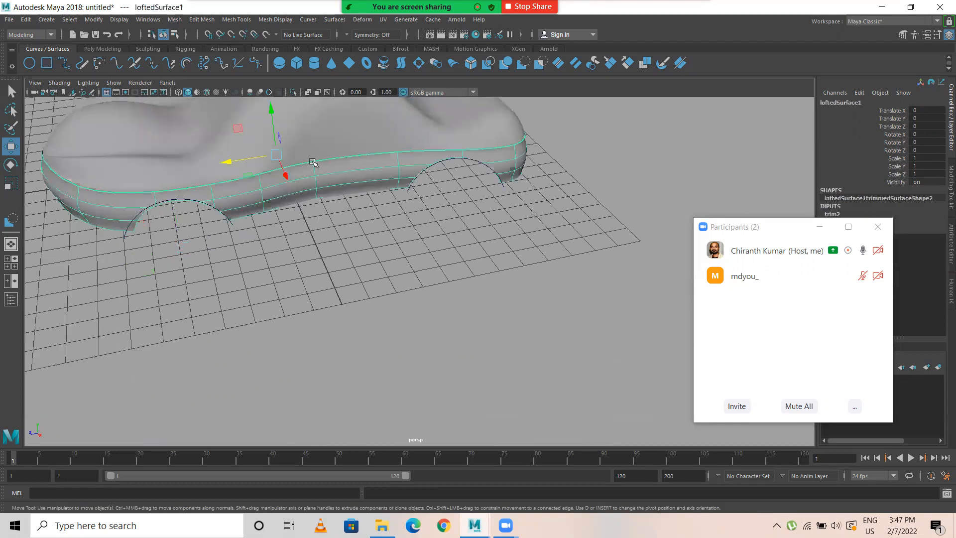
pyautogui.click(29, 20)
pyautogui.moveTo(67, 137)
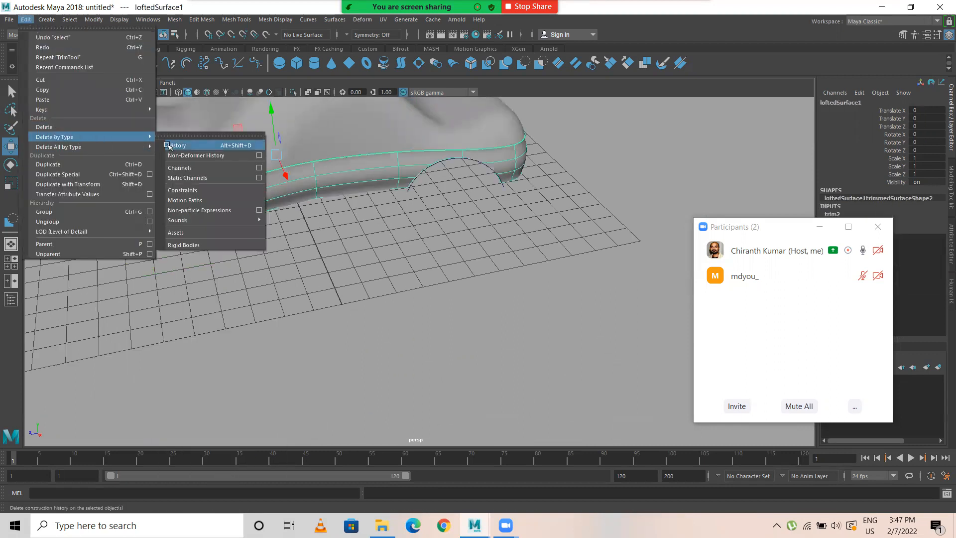
pyautogui.click(169, 145)
# Step: Examine the wheel-arch cut-outs and the nearby arc curves from several angles and distances
pyautogui.click(198, 200)
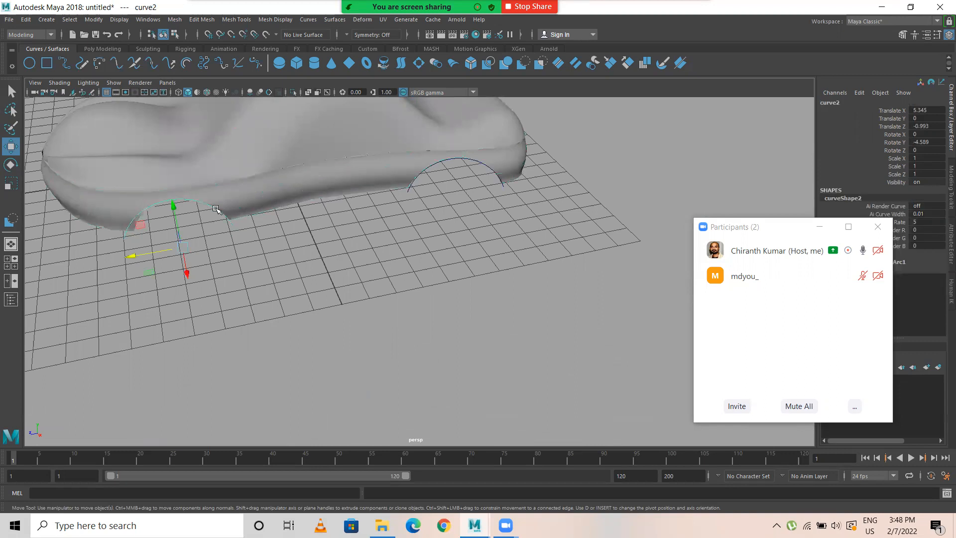
pyautogui.keyDown('shift'); pyautogui.click(440, 186); pyautogui.keyUp('shift')
pyautogui.keyDown('alt'); pyautogui.moveTo(440, 187); pyautogui.dragTo(463, 209); pyautogui.keyUp('alt')
pyautogui.keyDown('alt'); pyautogui.moveTo(448, 236); pyautogui.dragTo(448, 209); pyautogui.keyUp('alt')
pyautogui.click(473, 251)
pyautogui.keyDown('alt'); pyautogui.moveTo(474, 251); pyautogui.dragTo(412, 299); pyautogui.keyUp('alt')
pyautogui.keyDown('alt'); pyautogui.moveTo(412, 299); pyautogui.dragTo(429, 249, button='middle'); pyautogui.keyUp('alt')
pyautogui.keyDown('alt'); pyautogui.moveTo(428, 249); pyautogui.dragTo(459, 228, button='right'); pyautogui.keyUp('alt')
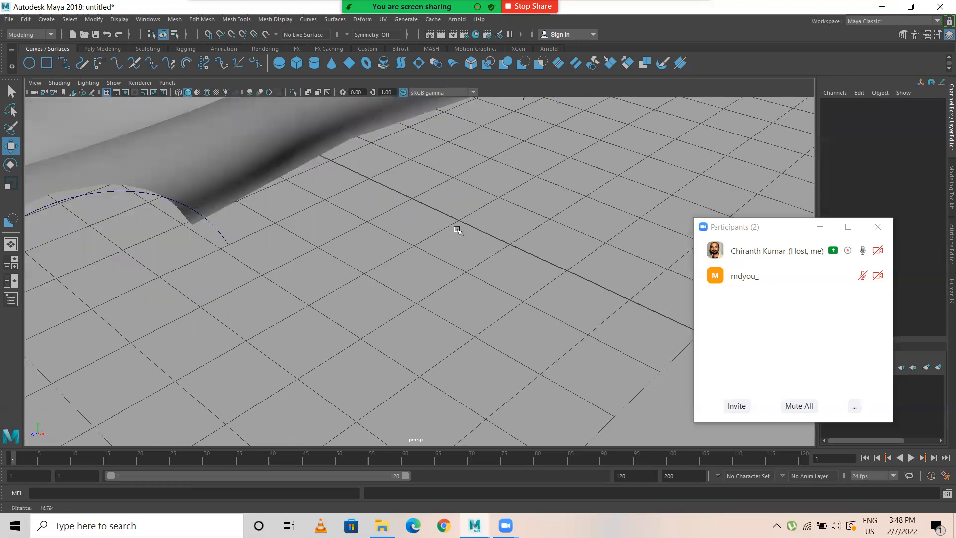
pyautogui.keyDown('alt'); pyautogui.moveTo(458, 228); pyautogui.dragTo(437, 305, button='middle'); pyautogui.keyUp('alt')
pyautogui.keyDown('alt'); pyautogui.moveTo(437, 304); pyautogui.dragTo(424, 254); pyautogui.keyUp('alt')
# Step: Switch the side wall surface to trim edge selection and select the curved edge of the first wheel-arch cut-out
pyautogui.click(373, 302)
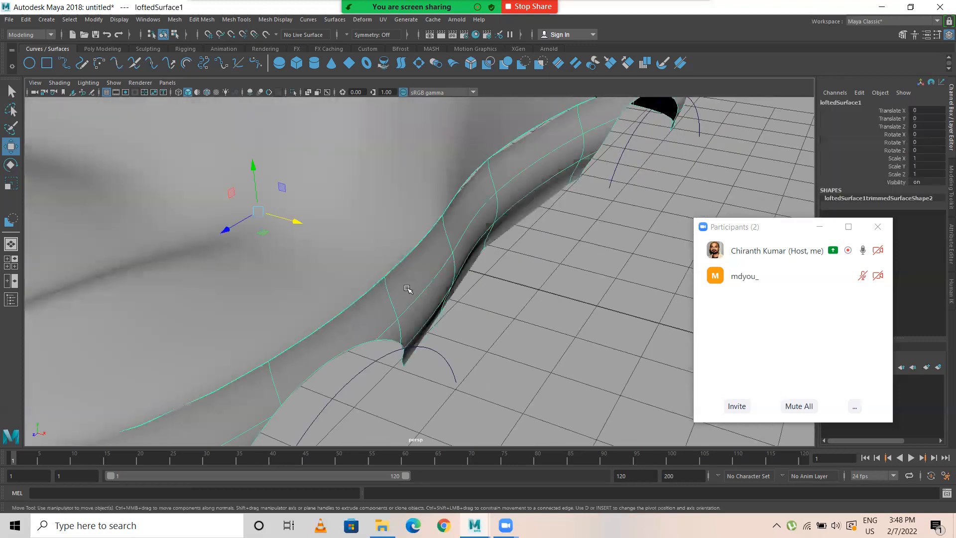
pyautogui.keyDown('alt'); pyautogui.moveTo(409, 290); pyautogui.dragTo(429, 173, button='middle'); pyautogui.keyUp('alt')
pyautogui.rightClick(425, 149)
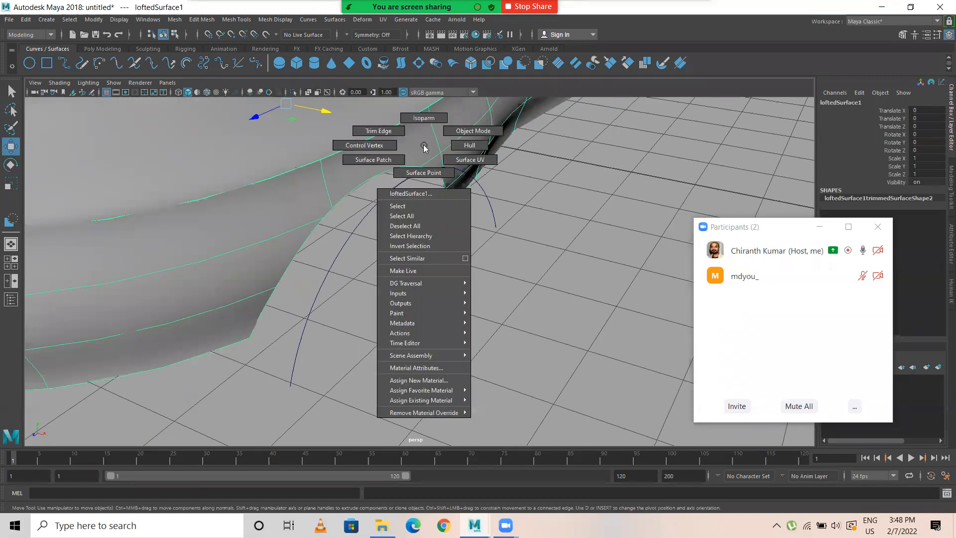
pyautogui.rightClick(417, 150)
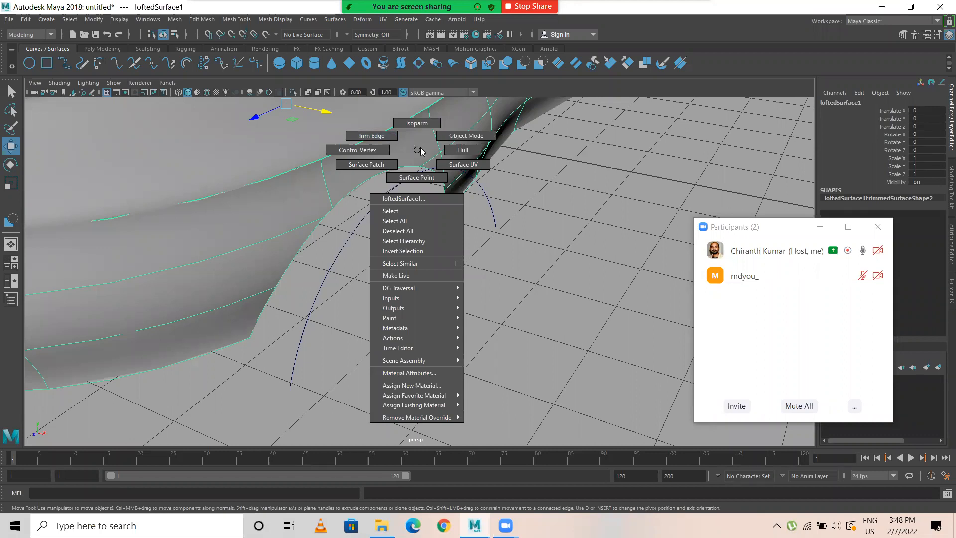
pyautogui.click(213, 133)
pyautogui.rightClick(212, 133)
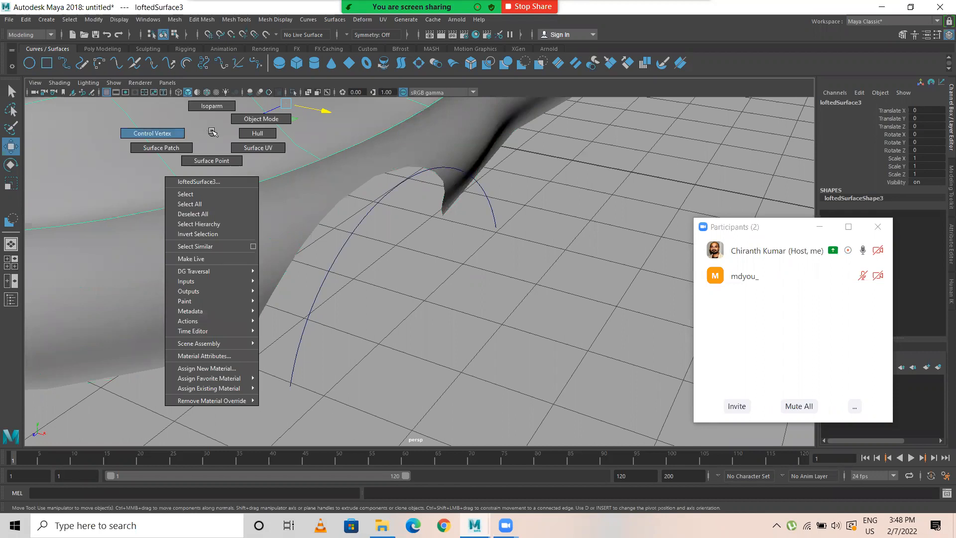
pyautogui.click(300, 205)
pyautogui.rightClick(300, 205)
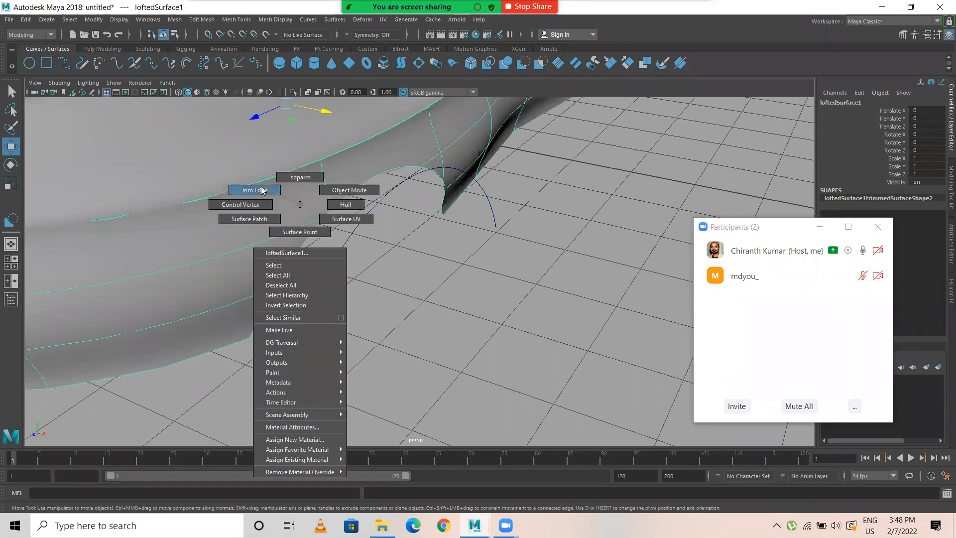
pyautogui.moveTo(293, 203); pyautogui.dragTo(299, 205, button='right')
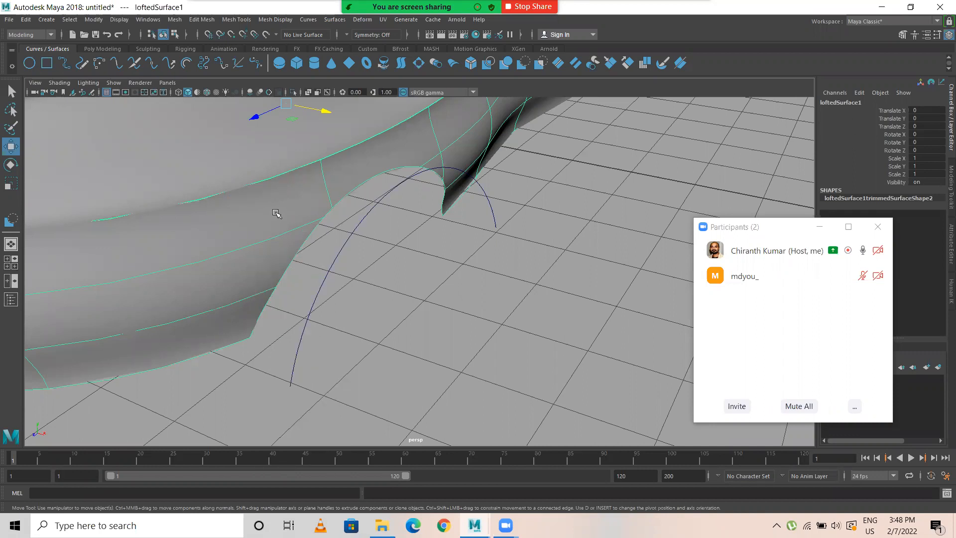
pyautogui.moveTo(289, 200); pyautogui.dragTo(251, 187, button='right')
pyautogui.click(370, 191)
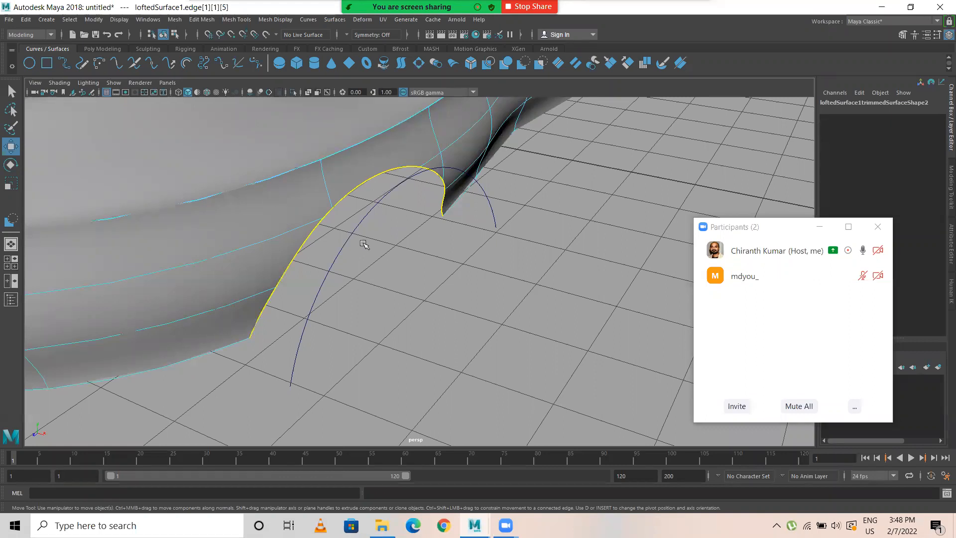
# Step: Loft a surface between the trim edge of the front wheel-arch cut-out and its arc curve
pyautogui.click(336, 240)
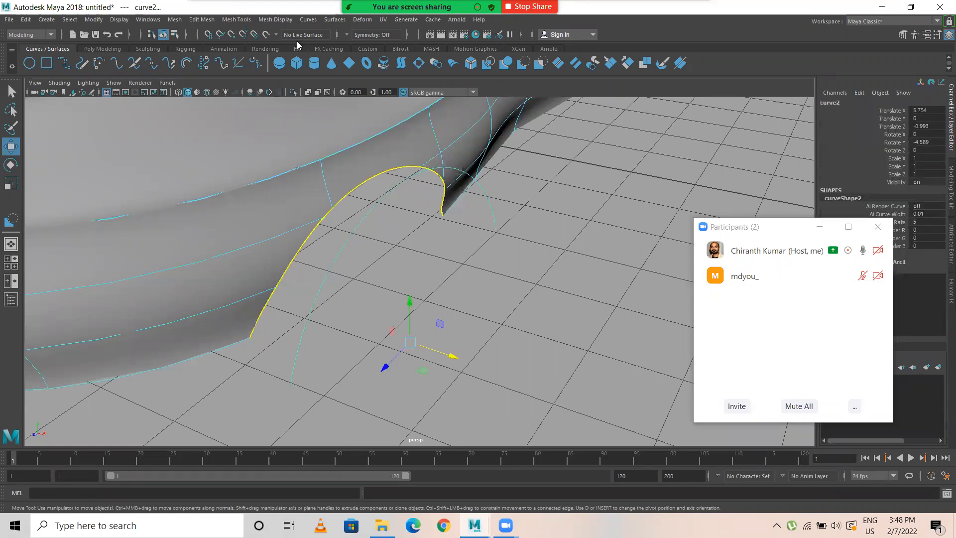
pyautogui.click(335, 20)
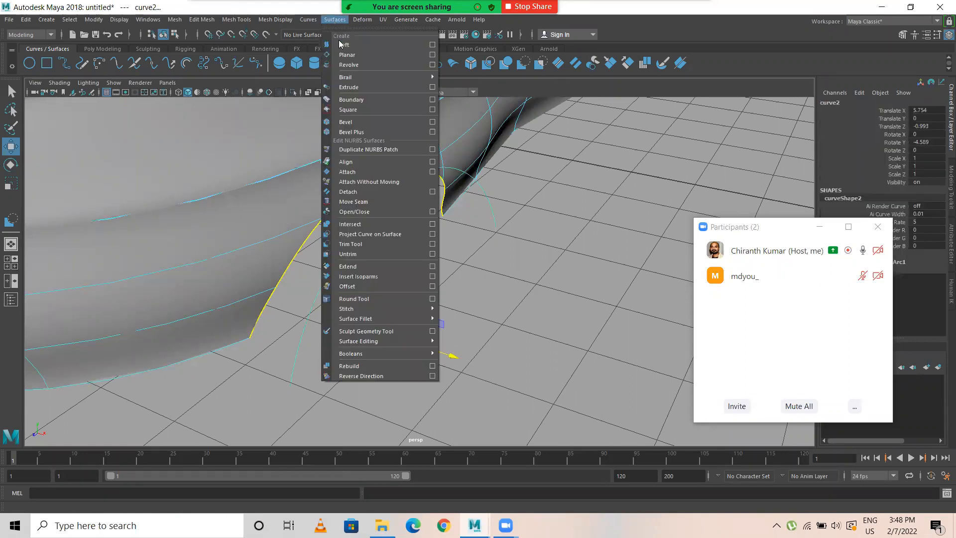
pyautogui.click(338, 44)
pyautogui.click(531, 295)
# Step: Loft a surface between the trim edge of the rear wheel-arch cut-out and its arc curve
pyautogui.keyDown('alt'); pyautogui.moveTo(483, 293); pyautogui.dragTo(404, 287, button='right'); pyautogui.keyUp('alt')
pyautogui.keyDown('alt'); pyautogui.moveTo(583, 285); pyautogui.dragTo(451, 260); pyautogui.keyUp('alt')
pyautogui.keyDown('alt'); pyautogui.moveTo(451, 259); pyautogui.dragTo(279, 257, button='middle'); pyautogui.keyUp('alt')
pyautogui.click(436, 223)
pyautogui.moveTo(436, 222); pyautogui.dragTo(380, 205, button='right')
pyautogui.click(437, 215)
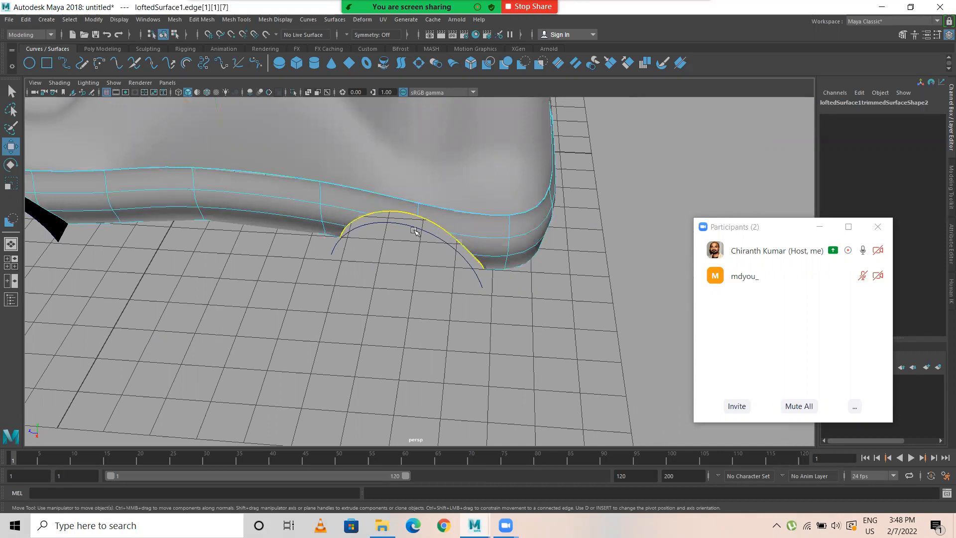
pyautogui.click(430, 229)
pyautogui.click(308, 20)
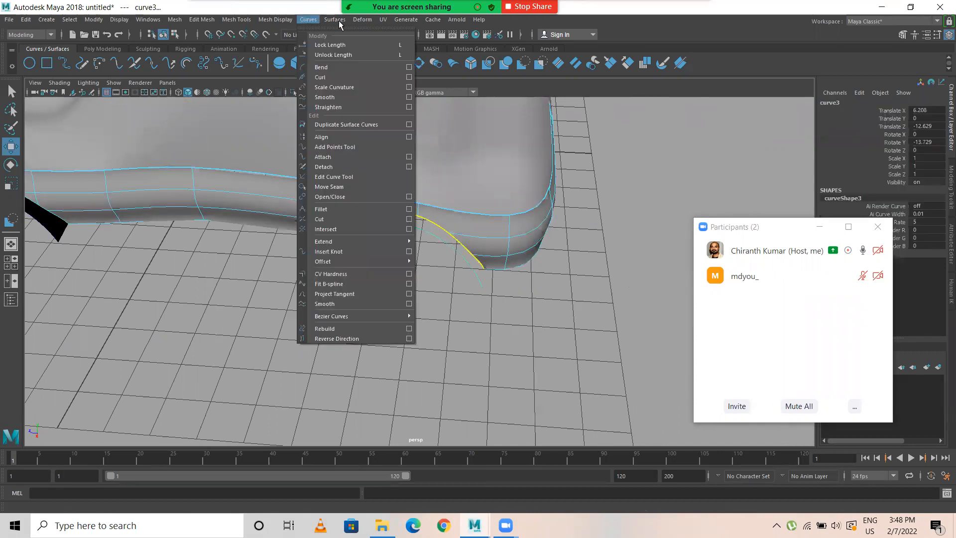
pyautogui.click(344, 44)
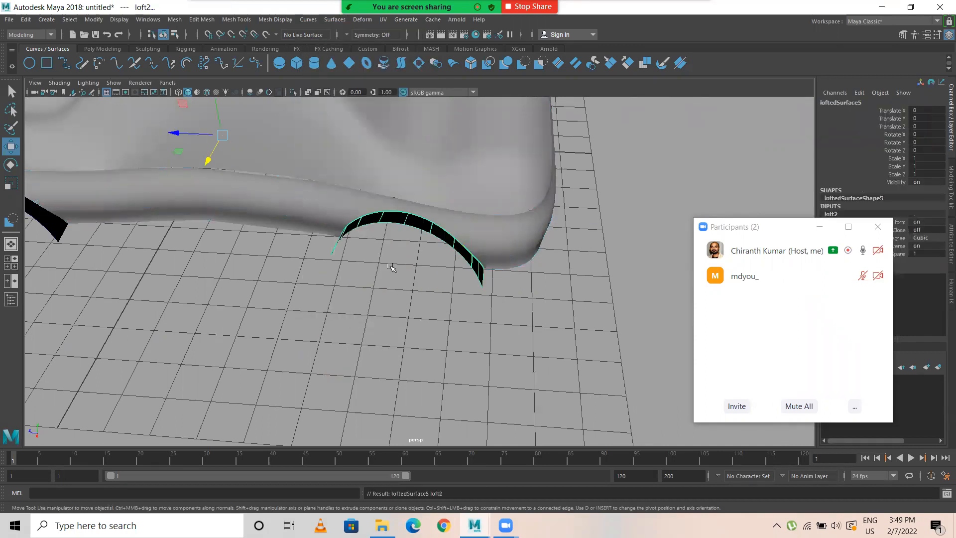
# Step: Reverse the surface direction of both lofted wheel-arch strips together
pyautogui.click(386, 220)
pyautogui.scroll(-5, 314, 271)
pyautogui.keyDown('alt'); pyautogui.moveTo(351, 279); pyautogui.dragTo(446, 285, button='middle'); pyautogui.keyUp('alt')
pyautogui.keyDown('shift'); pyautogui.click(278, 232); pyautogui.keyUp('shift')
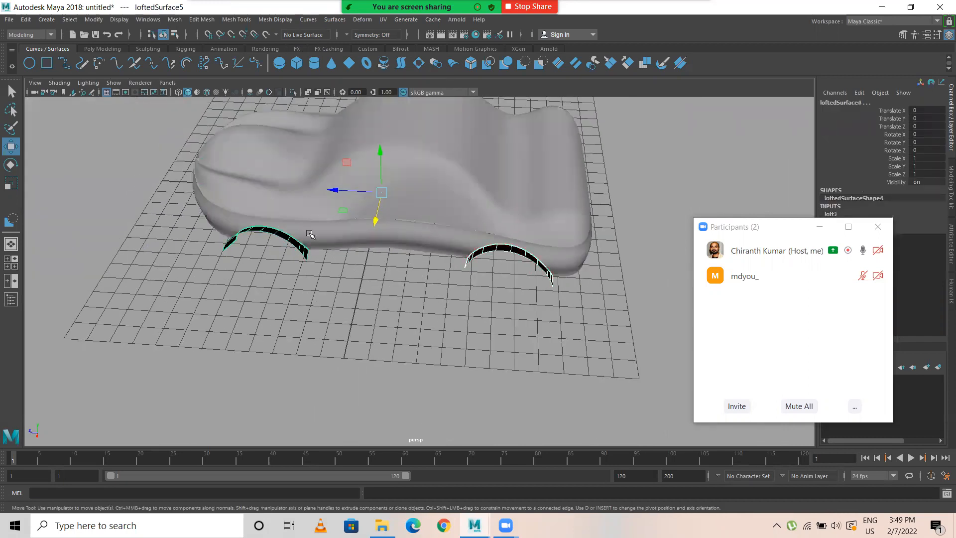
pyautogui.click(335, 20)
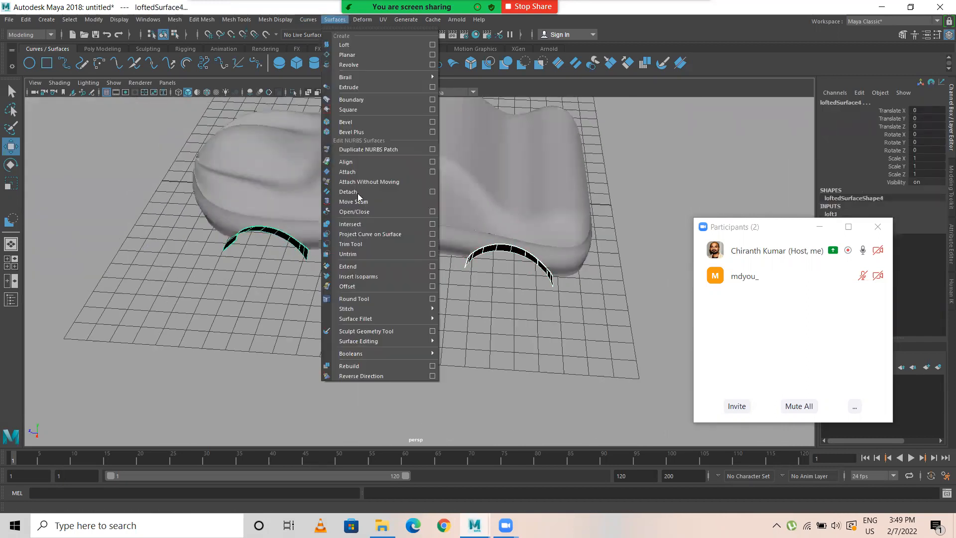
pyautogui.click(373, 376)
pyautogui.click(402, 350)
pyautogui.keyDown('alt'); pyautogui.moveTo(347, 313); pyautogui.dragTo(427, 317); pyautogui.keyUp('alt')
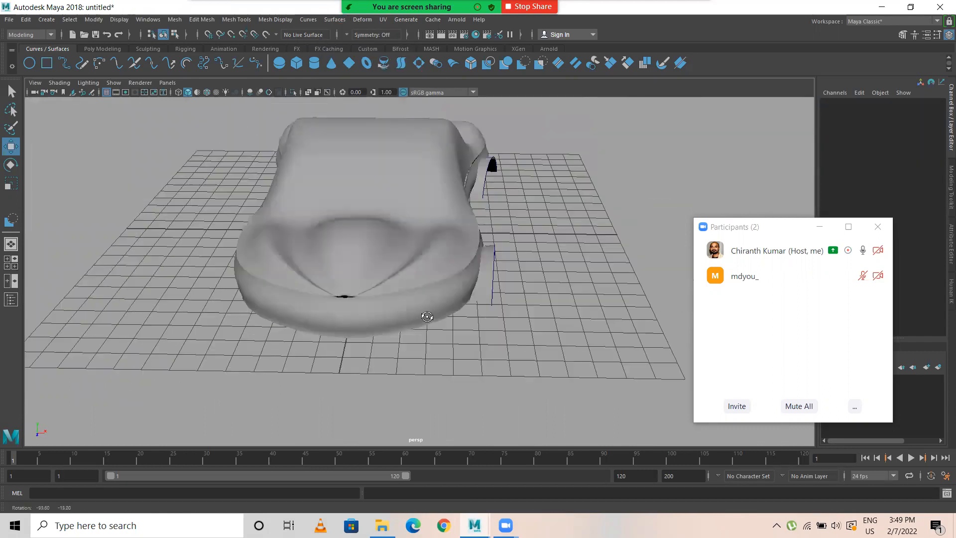
# Step: Remove the two arc curves lying along the outer edges of the lofted wheel-arch strips
pyautogui.click(486, 188)
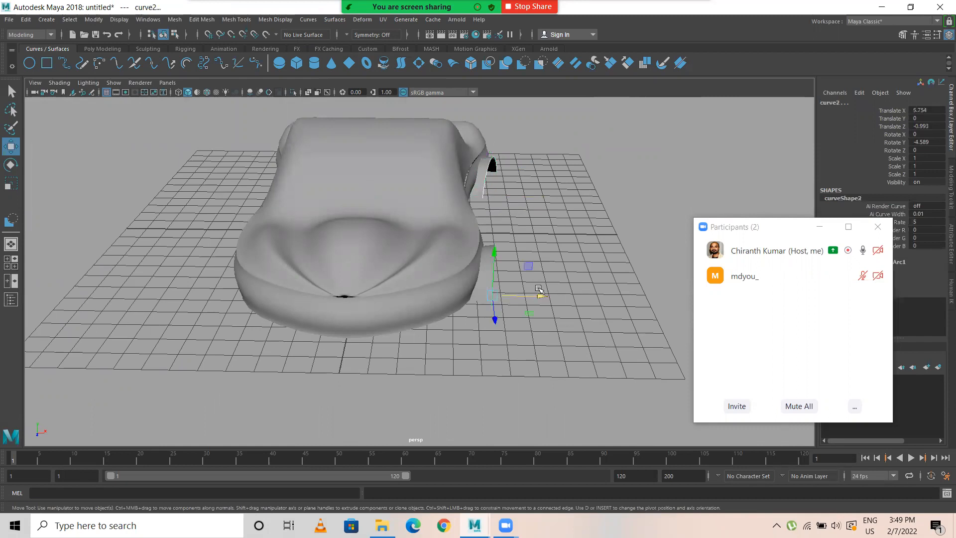
pyautogui.click(531, 292)
pyautogui.keyDown('alt'); pyautogui.moveTo(531, 291); pyautogui.dragTo(294, 229); pyautogui.keyUp('alt')
# Step: Delete the untrimmed opposite side wall and replace it with a duplicate of the trimmed side wall mirrored with Scale X -1
pyautogui.click(283, 234)
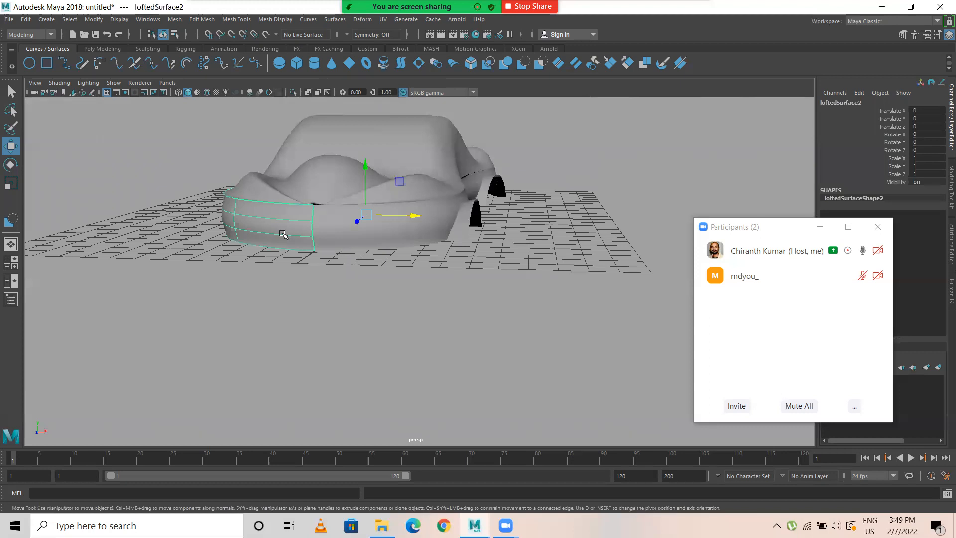
pyautogui.press('Delete')
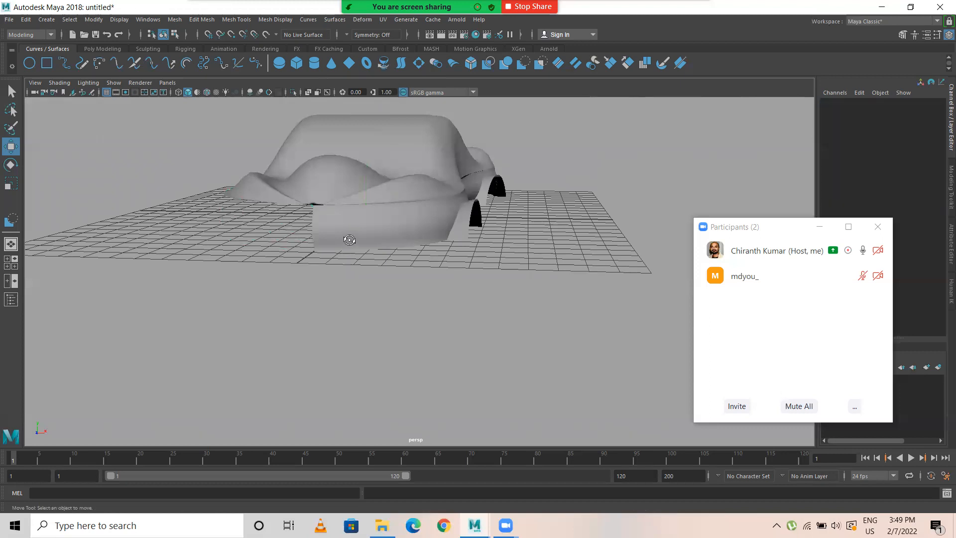
pyautogui.keyDown('alt'); pyautogui.moveTo(349, 240); pyautogui.dragTo(301, 204); pyautogui.keyUp('alt')
pyautogui.keyDown('alt'); pyautogui.moveTo(388, 235); pyautogui.dragTo(358, 257); pyautogui.keyUp('alt')
pyautogui.click(357, 257)
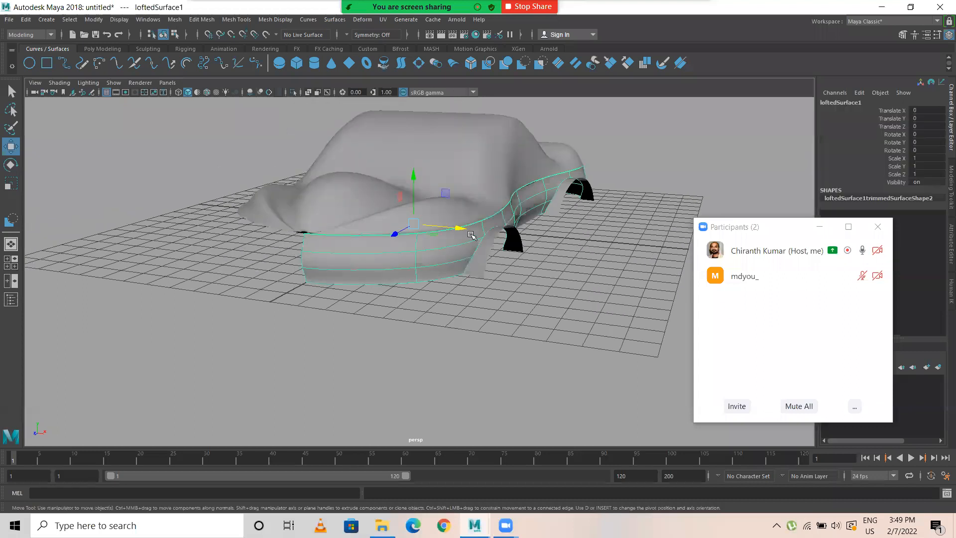
pyautogui.hotkey('ctrl', 'd')
pyautogui.click(917, 160)
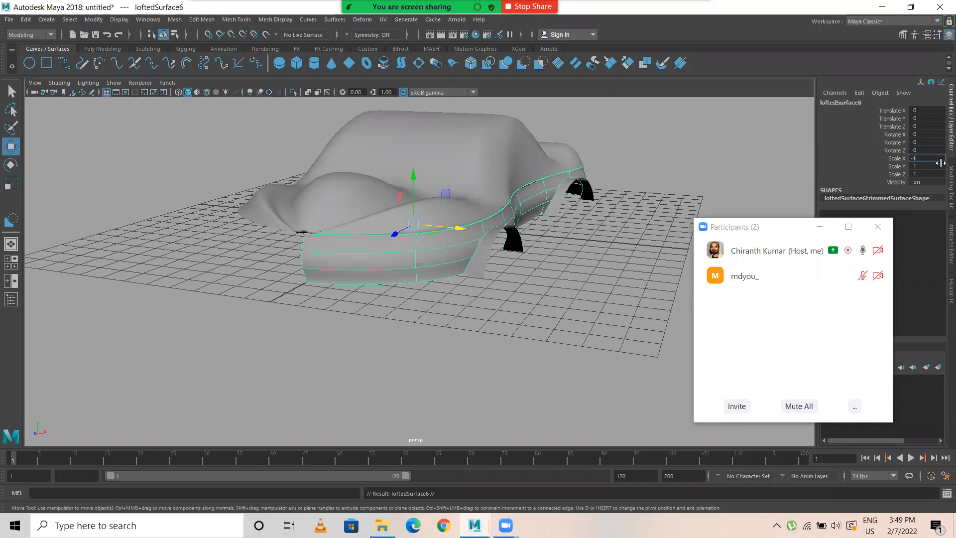
pyautogui.write('-1')
pyautogui.press('Return')
# Step: Duplicate both lofted wheel-arch strips and mirror the copies to the opposite side with Scale X -1
pyautogui.keyDown('alt'); pyautogui.moveTo(427, 272); pyautogui.dragTo(439, 291); pyautogui.keyUp('alt')
pyautogui.click(439, 291)
pyautogui.click(427, 271)
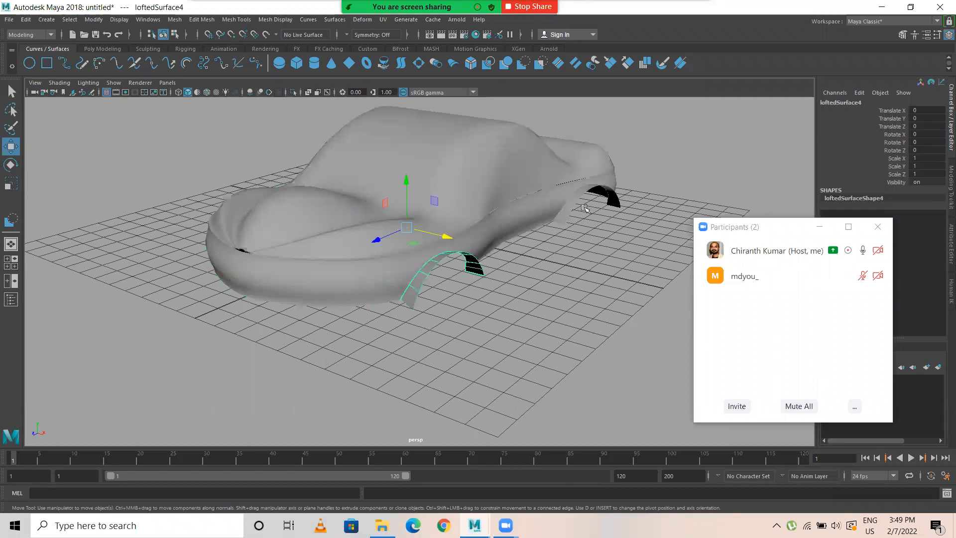
pyautogui.keyDown('shift'); pyautogui.click(580, 191); pyautogui.keyUp('shift')
pyautogui.hotkey('ctrl', 'd')
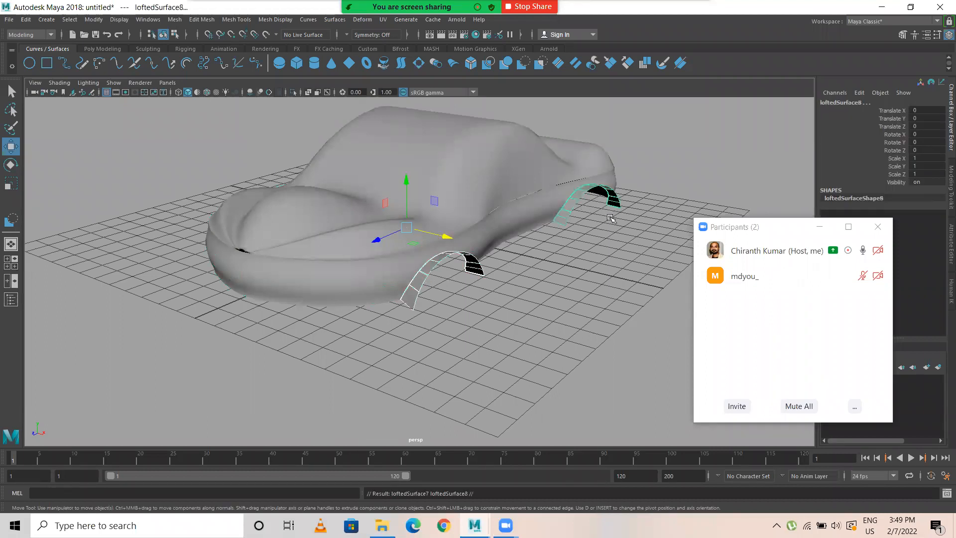
pyautogui.doubleClick(932, 157)
pyautogui.write('-1')
pyautogui.press('Return')
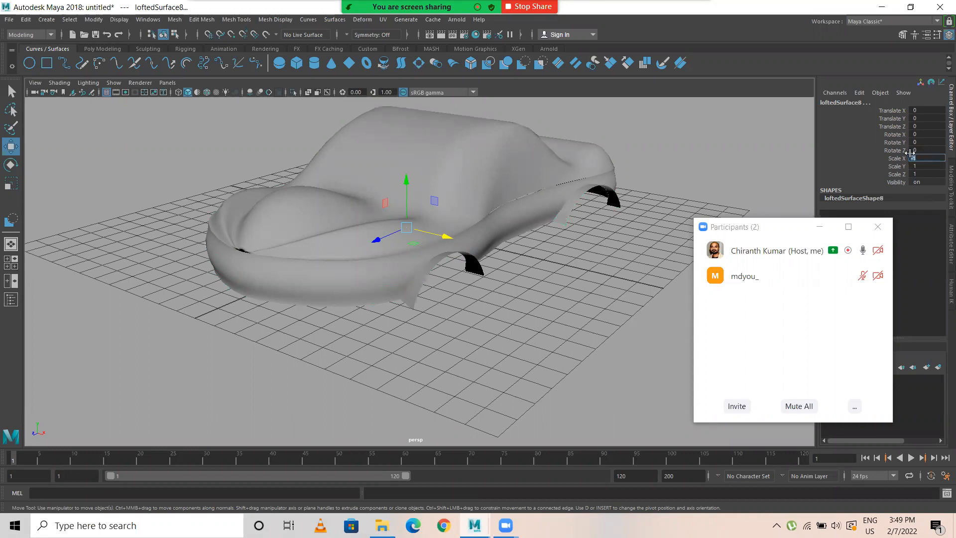
pyautogui.click(466, 333)
# Step: Show the car body in a full-size side view
pyautogui.keyDown('alt'); pyautogui.moveTo(467, 333); pyautogui.dragTo(211, 299); pyautogui.keyUp('alt')
pyautogui.press('space')
pyautogui.press('space')
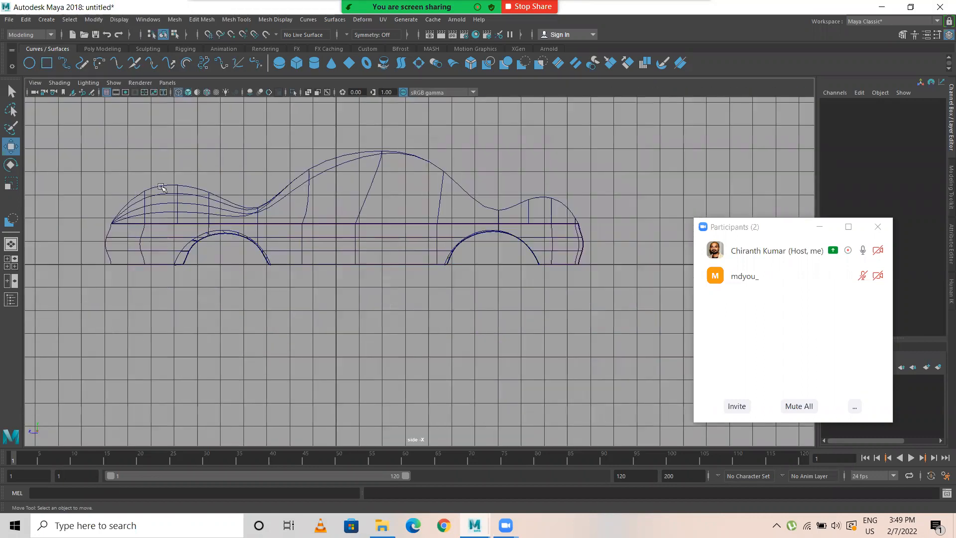
# Step: Try adding a default NURBS torus at the origin and rotating it about Z, and delete it
pyautogui.click(265, 274)
pyautogui.press('e')
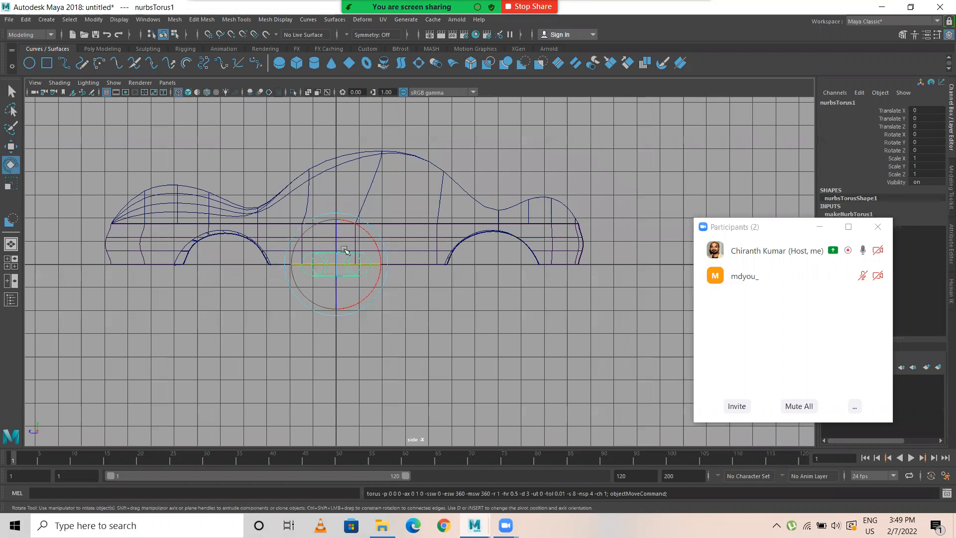
pyautogui.moveTo(336, 266)
pyautogui.mouseDown()
pyautogui.moveTo(338, 234)
pyautogui.moveTo(334, 274)
pyautogui.mouseUp()
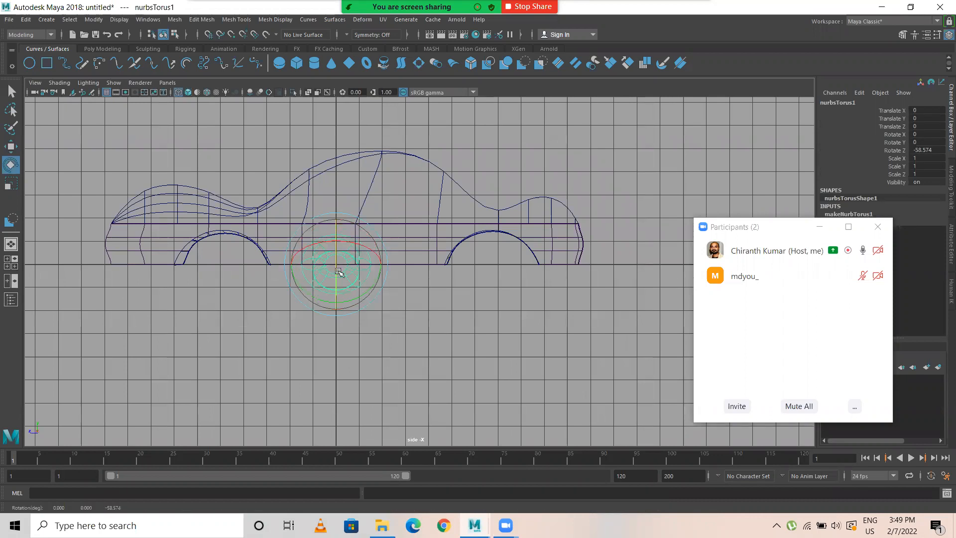
pyautogui.press('Delete')
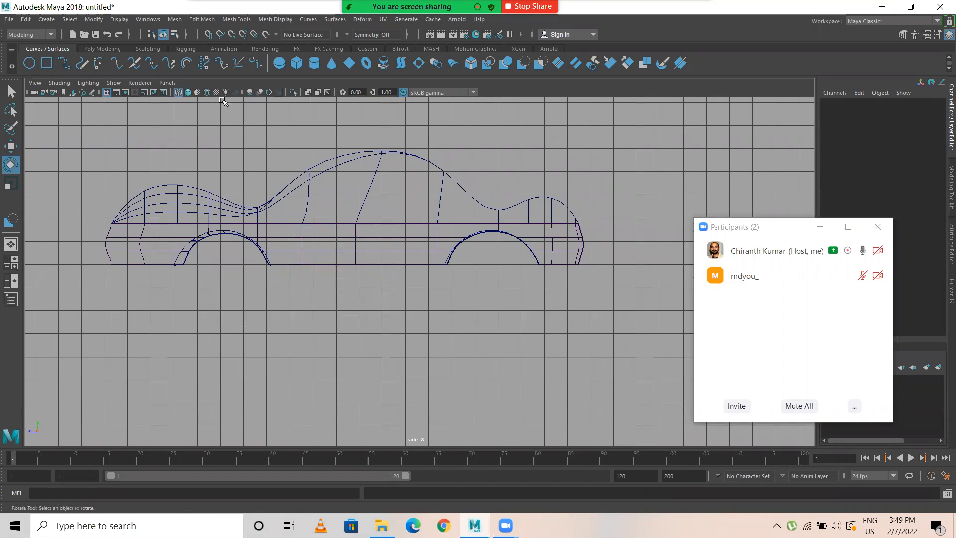
# Step: Turn on Interactive Creation for NURBS primitives
pyautogui.click(47, 19)
pyautogui.moveTo(76, 44)
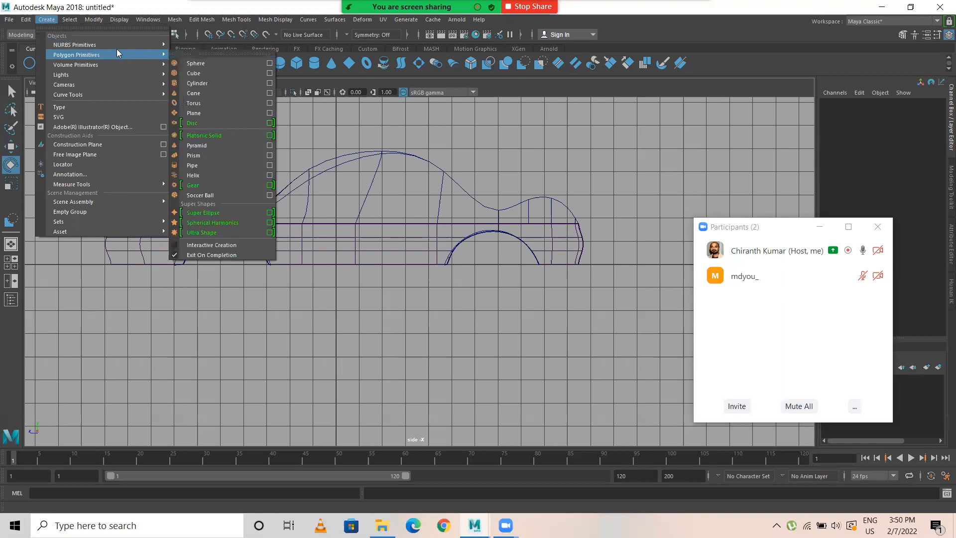
pyautogui.moveTo(120, 46)
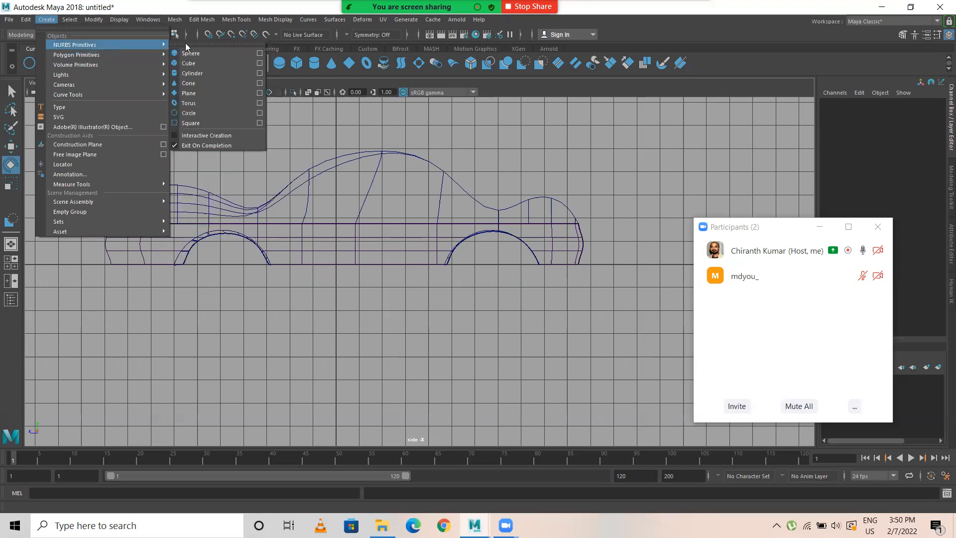
pyautogui.click(176, 137)
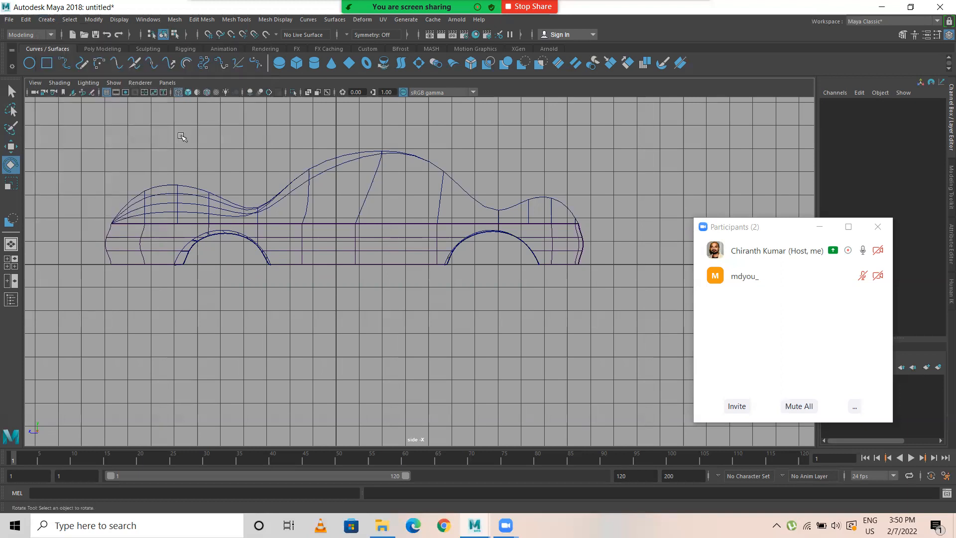
# Step: Draw a NURBS torus with a slim section in the side view's front wheel arch, centred at about Y -0.33, Z 4.9
pyautogui.click(366, 63)
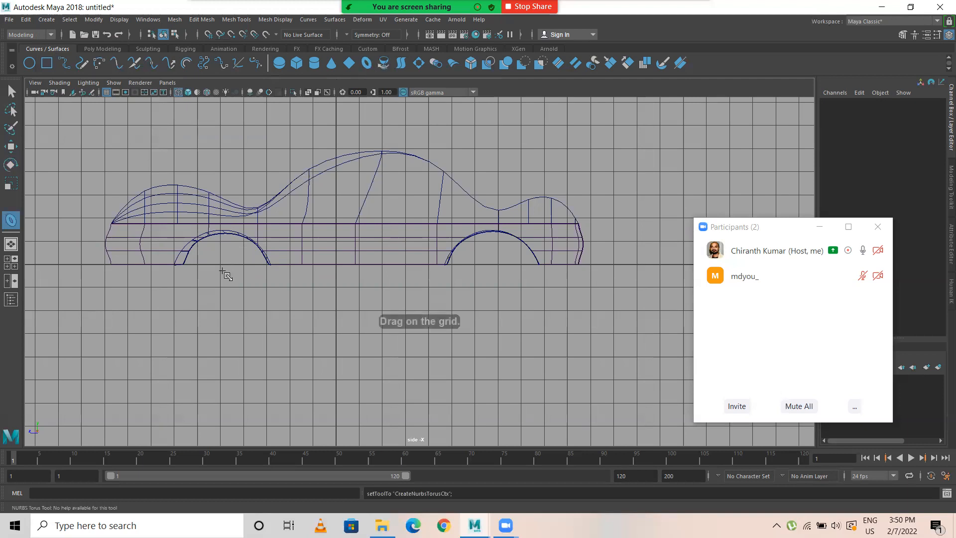
pyautogui.moveTo(222, 271); pyautogui.dragTo(240, 292)
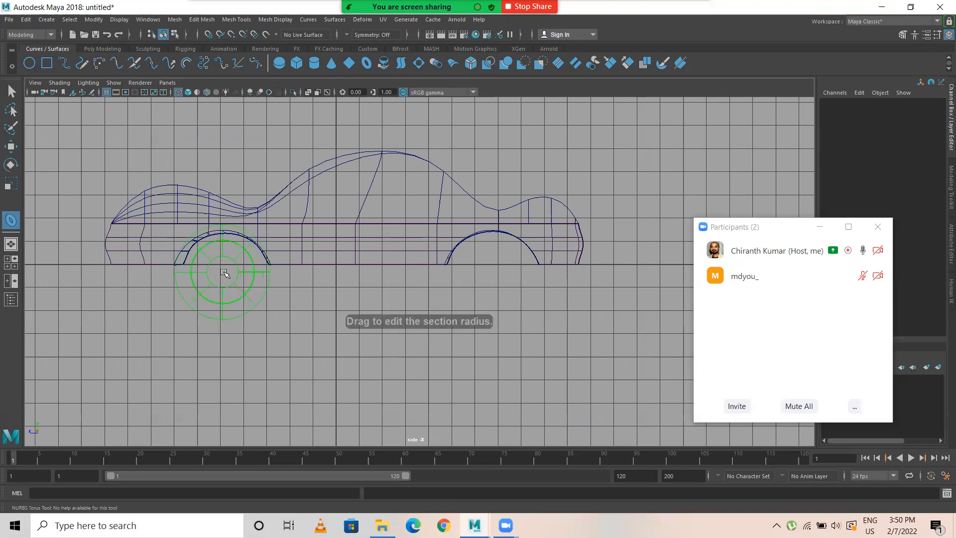
pyautogui.moveTo(224, 273); pyautogui.dragTo(220, 273)
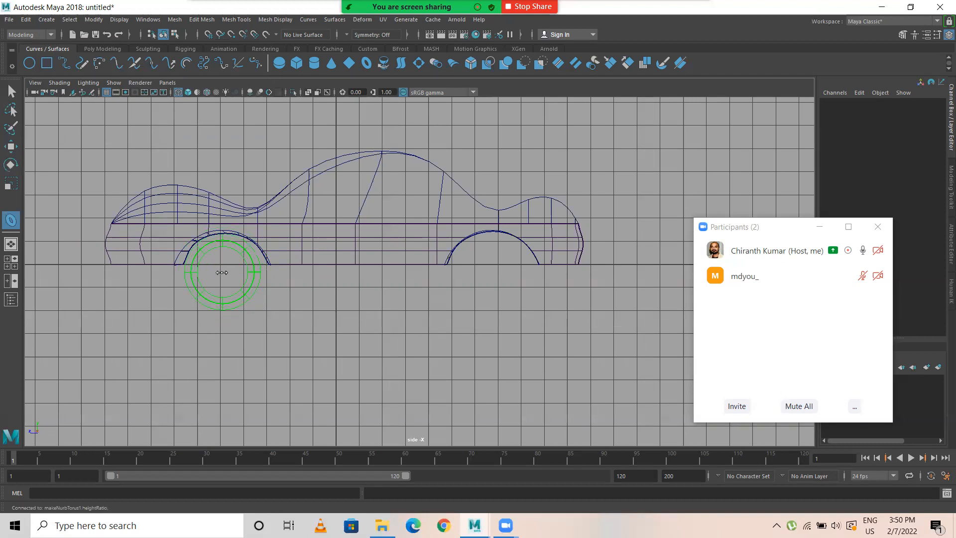
pyautogui.press('e')
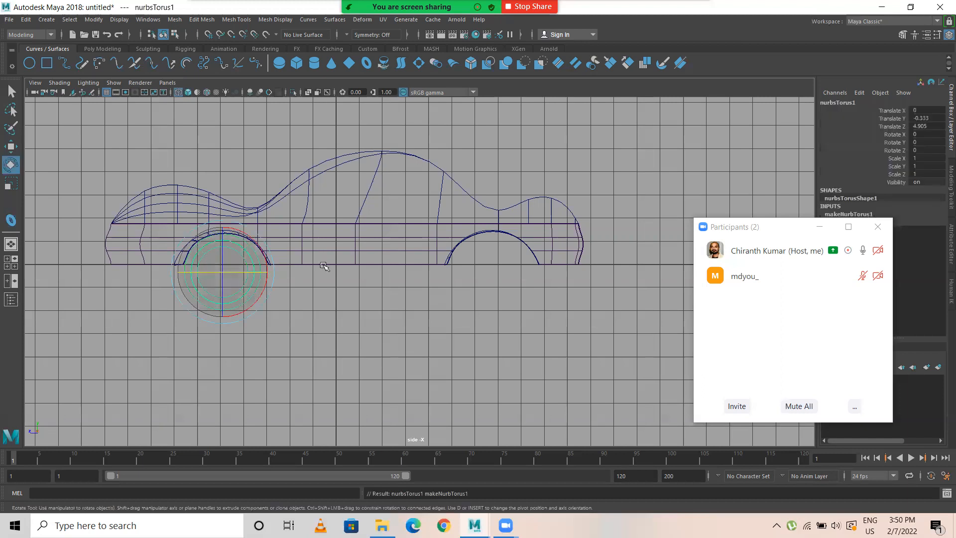
# Step: Move the torus outward along X to about 5.74, beside the front wheel arch
pyautogui.press('space')
pyautogui.press('space')
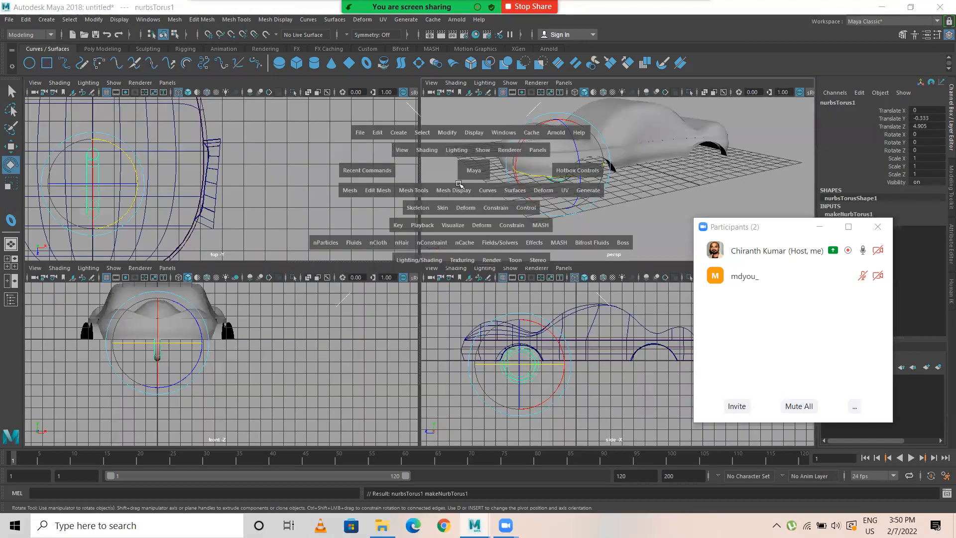
pyautogui.press('w')
pyautogui.keyDown('alt'); pyautogui.moveTo(376, 295); pyautogui.dragTo(572, 279); pyautogui.keyUp('alt')
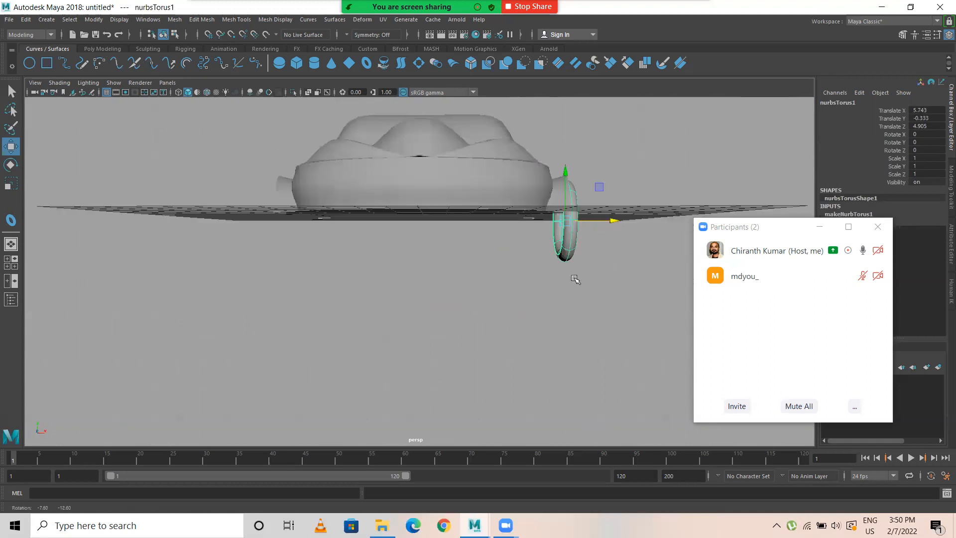
# Step: Widen the torus to a Scale X of about 2.77 and move it inward along X to about 5.12
pyautogui.keyDown('alt'); pyautogui.moveTo(572, 279); pyautogui.dragTo(474, 293, button='right'); pyautogui.keyUp('alt')
pyautogui.keyDown('alt'); pyautogui.moveTo(474, 293); pyautogui.dragTo(450, 277); pyautogui.keyUp('alt')
pyautogui.press('r')
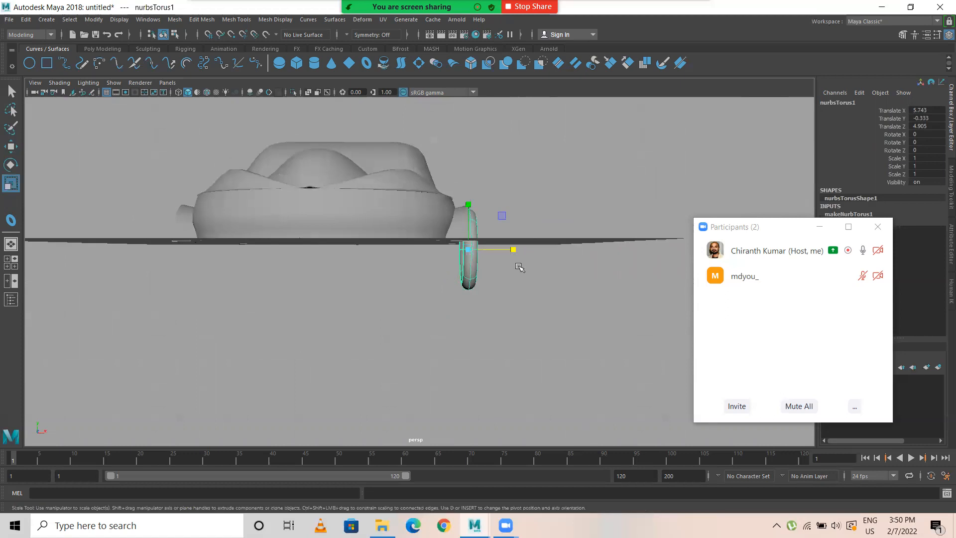
pyautogui.moveTo(514, 250); pyautogui.dragTo(578, 255)
pyautogui.press('w')
pyautogui.moveTo(518, 251); pyautogui.dragTo(425, 267)
# Step: Shift the torus along Z to about 4.79 in the side view to centre it in the front wheel arch
pyautogui.press('space')
pyautogui.press('space')
pyautogui.scroll(3, 301, 307)
pyautogui.keyDown('alt'); pyautogui.moveTo(200, 281); pyautogui.dragTo(367, 281, button='middle'); pyautogui.keyUp('alt')
pyautogui.moveTo(222, 272); pyautogui.dragTo(231, 272)
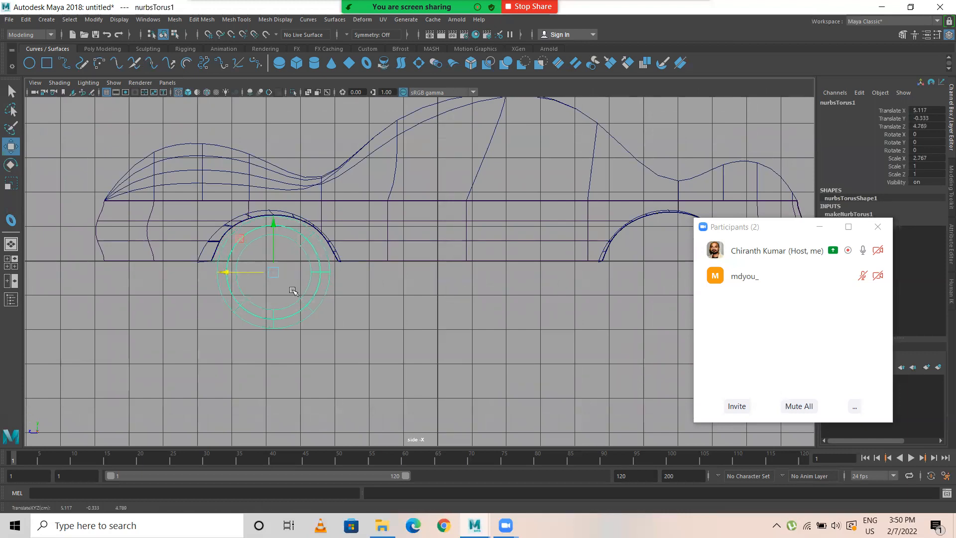
# Step: Draw a thin NURBS cylinder in the top view at the torus's centre, at about X 5.08, Z 4.78
pyautogui.click(315, 63)
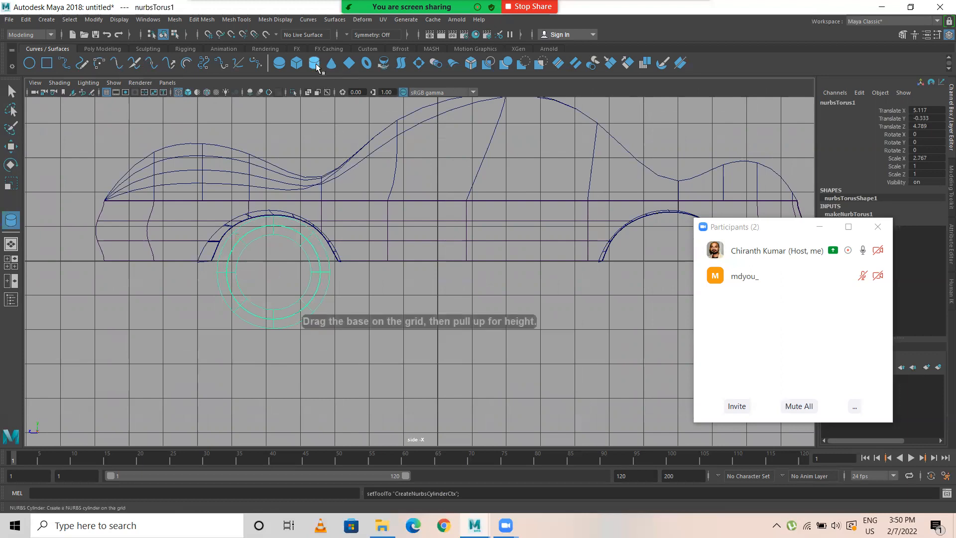
pyautogui.press('space')
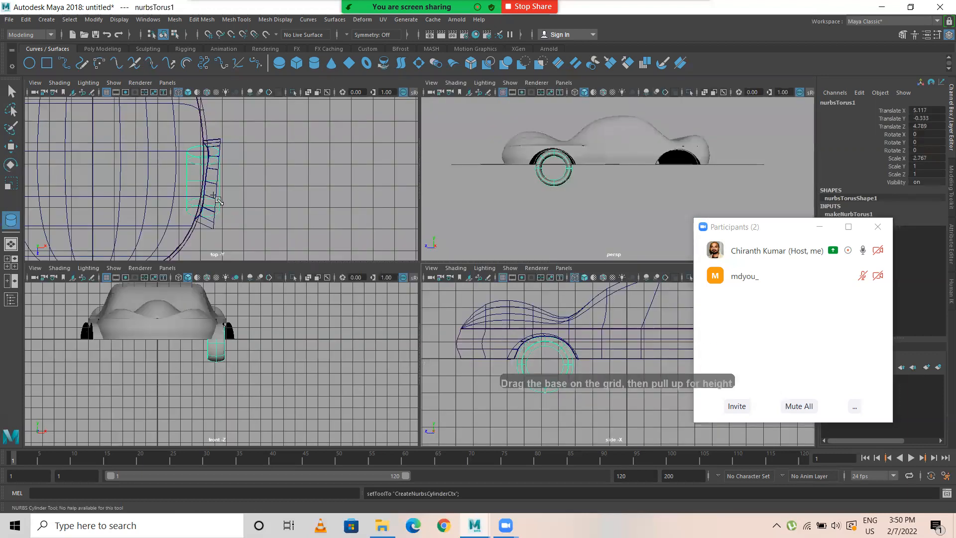
pyautogui.press('space')
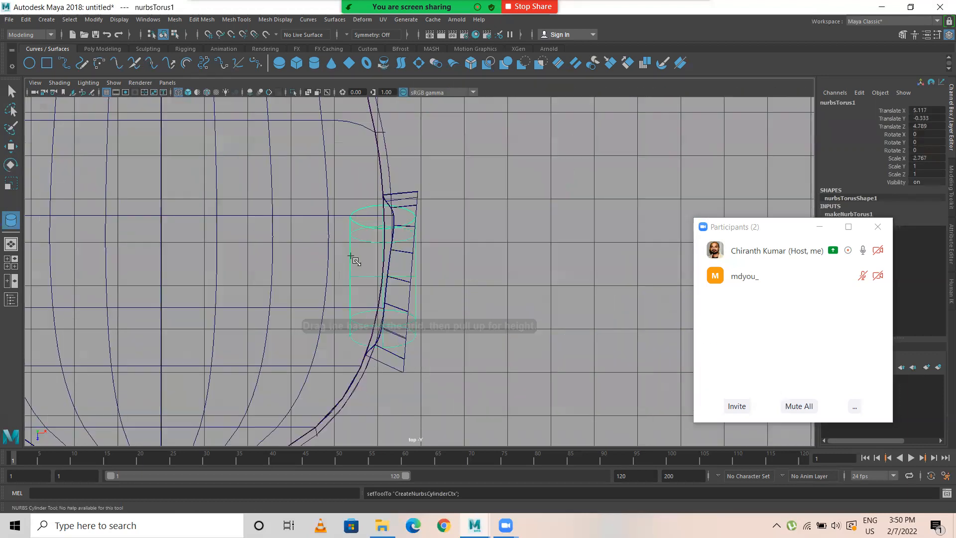
pyautogui.click(387, 281)
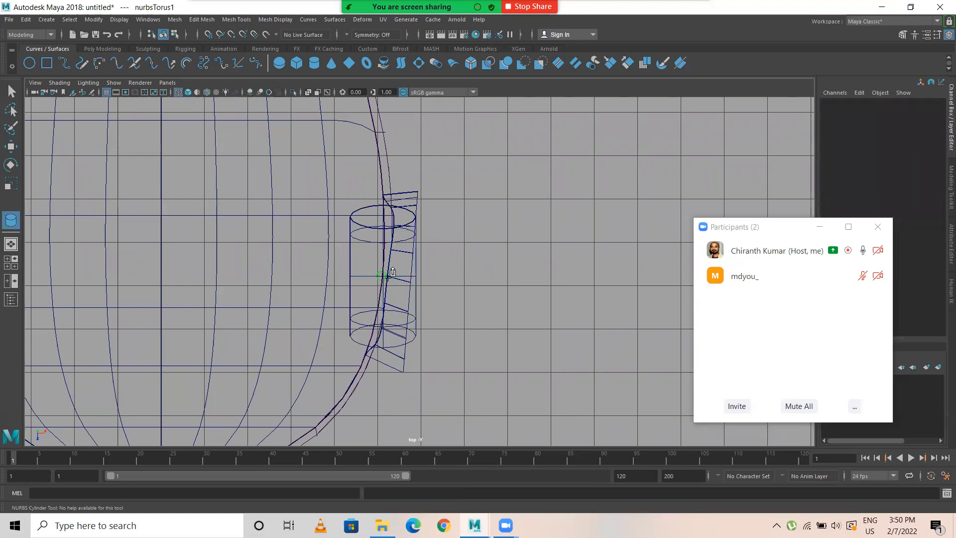
pyautogui.moveTo(388, 276); pyautogui.dragTo(388, 276)
pyautogui.press('space')
pyautogui.press('space')
pyautogui.keyDown('alt'); pyautogui.moveTo(335, 244); pyautogui.dragTo(360, 294); pyautogui.keyUp('alt')
pyautogui.keyDown('alt'); pyautogui.moveTo(359, 294); pyautogui.dragTo(396, 167, button='middle'); pyautogui.keyUp('alt')
pyautogui.keyDown('alt'); pyautogui.moveTo(396, 167); pyautogui.dragTo(604, 252, button='right'); pyautogui.keyUp('alt')
pyautogui.keyDown('alt'); pyautogui.moveTo(450, 291); pyautogui.dragTo(474, 379, button='middle'); pyautogui.keyUp('alt')
# Step: Move the cylinder down to about Y -0.28 and stretch it to a Scale Y of about 1.13 to span the torus opening
pyautogui.moveTo(295, 203); pyautogui.dragTo(282, 110)
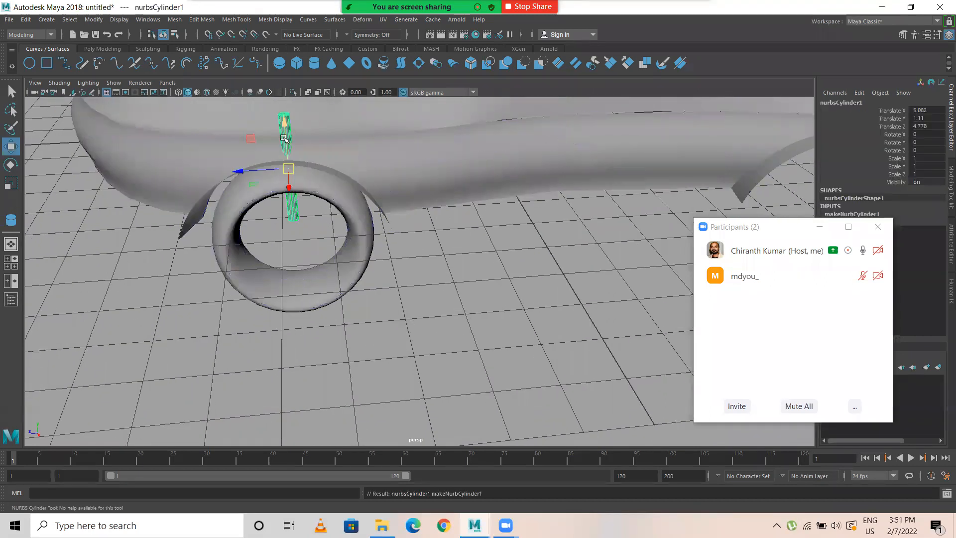
pyautogui.moveTo(286, 145); pyautogui.dragTo(323, 251)
pyautogui.moveTo(298, 185); pyautogui.dragTo(298, 147)
pyautogui.press('r')
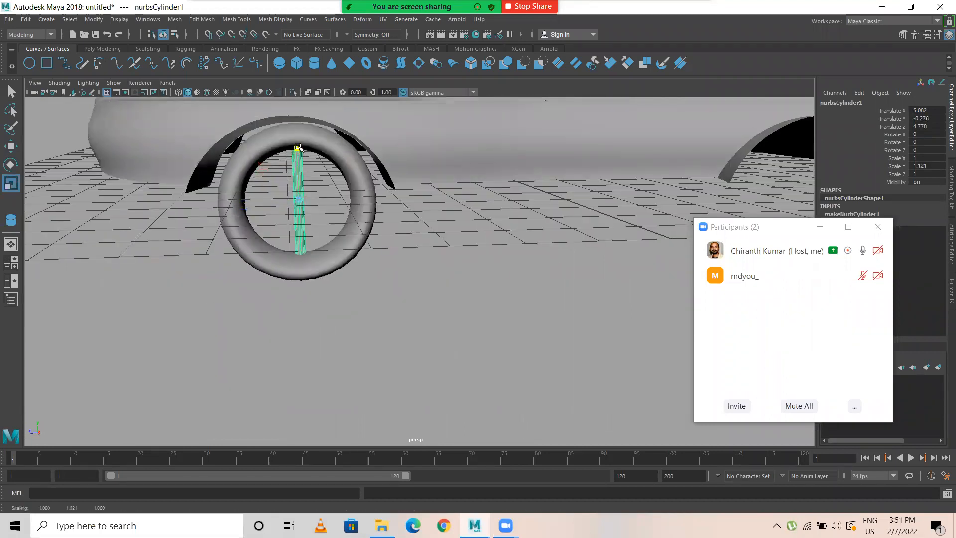
pyautogui.press('w')
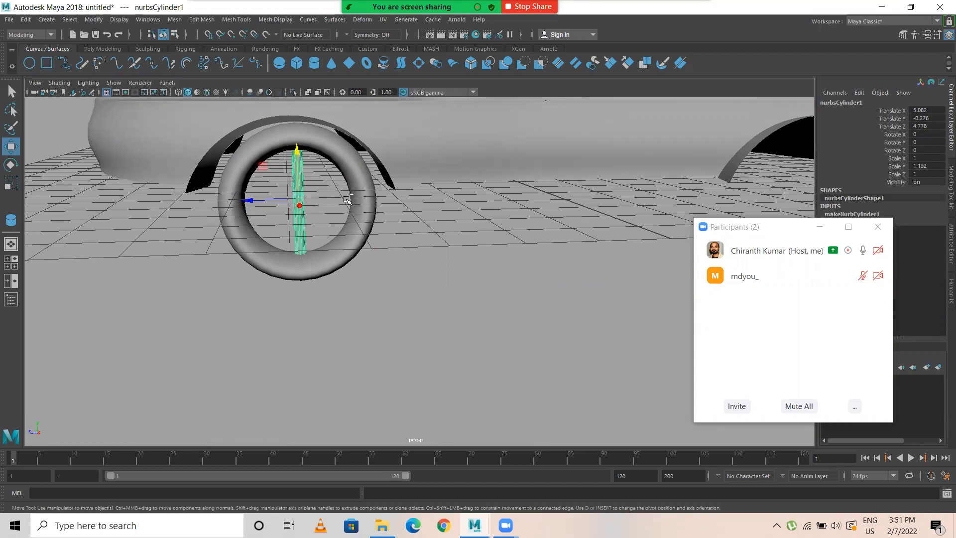
# Step: Duplicate the cylinder rotated about 15.9 degrees around X, and repeat the duplication to fill the torus with a full ring of spokes
pyautogui.hotkey('ctrl', 'd')
pyautogui.press('e')
pyautogui.moveTo(315, 160); pyautogui.dragTo(307, 157)
pyautogui.hotkey('shift', 'd')
pyautogui.hotkey('shift', 'd')
pyautogui.hotkey('shift', 'd')
pyautogui.hotkey('shift', 'd')
pyautogui.hotkey('shift', 'd')
pyautogui.hotkey('shift', 'd')
pyautogui.hotkey('shift', 'd')
pyautogui.hotkey('shift', 'd')
pyautogui.hotkey('shift', 'd')
pyautogui.hotkey('shift', 'd')
pyautogui.click(487, 293)
pyautogui.press('w')
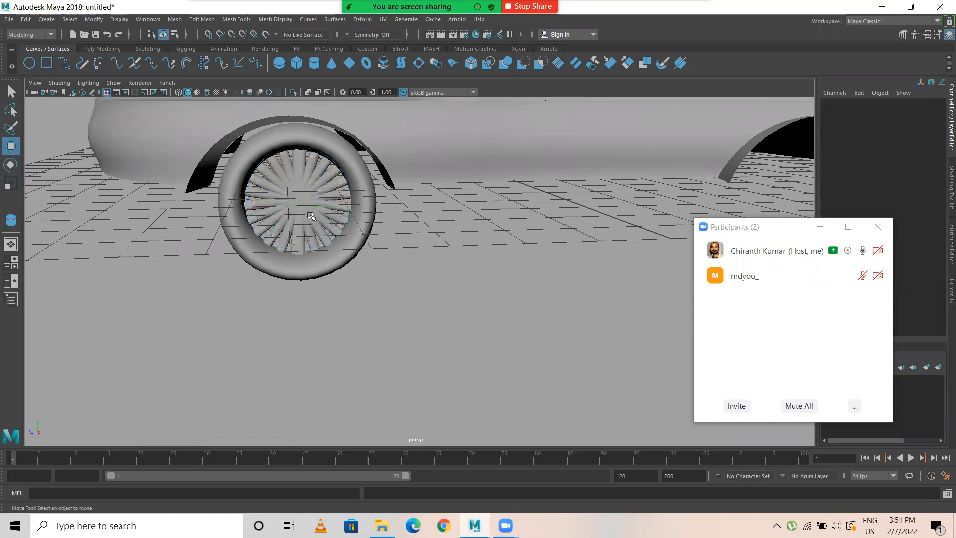
# Step: Select all the spoke cylinders and widen them along X to a Scale X of about 5.53
pyautogui.moveTo(322, 175); pyautogui.dragTo(283, 229)
pyautogui.moveTo(357, 264)
pyautogui.keyDown('alt'); pyautogui.mouseDown()
pyautogui.moveTo(478, 260)
pyautogui.moveTo(365, 273)
pyautogui.mouseUp(); pyautogui.keyUp('alt')
pyautogui.press('3')
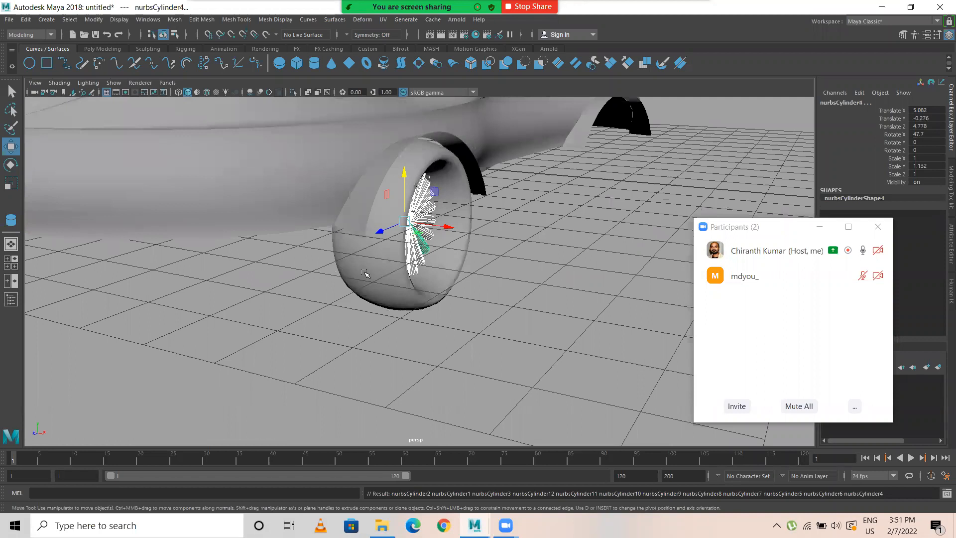
pyautogui.keyDown('alt'); pyautogui.moveTo(496, 181); pyautogui.dragTo(441, 192); pyautogui.keyUp('alt')
pyautogui.keyDown('alt'); pyautogui.moveTo(442, 192); pyautogui.dragTo(498, 179, button='middle'); pyautogui.keyUp('alt')
pyautogui.press('r')
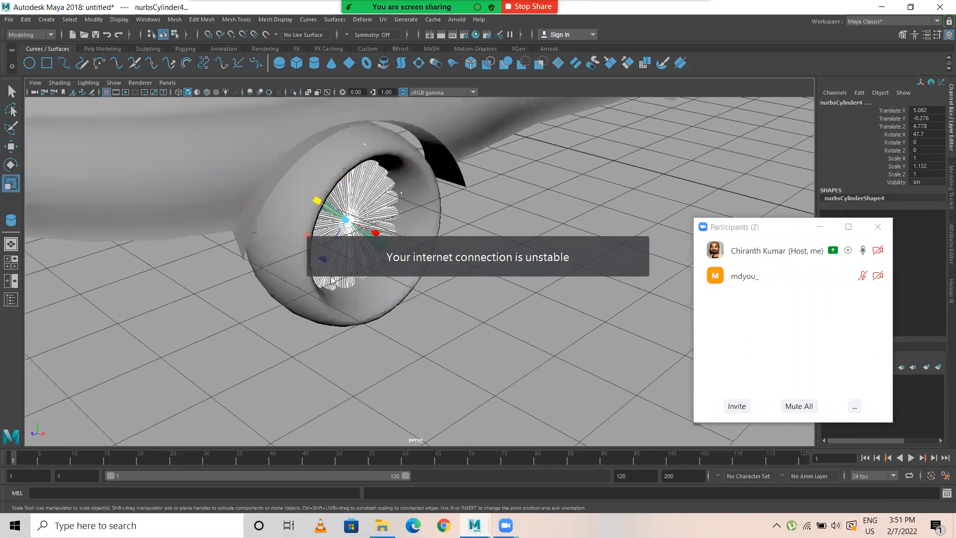
pyautogui.keyDown('alt'); pyautogui.moveTo(354, 328); pyautogui.dragTo(379, 322); pyautogui.keyUp('alt')
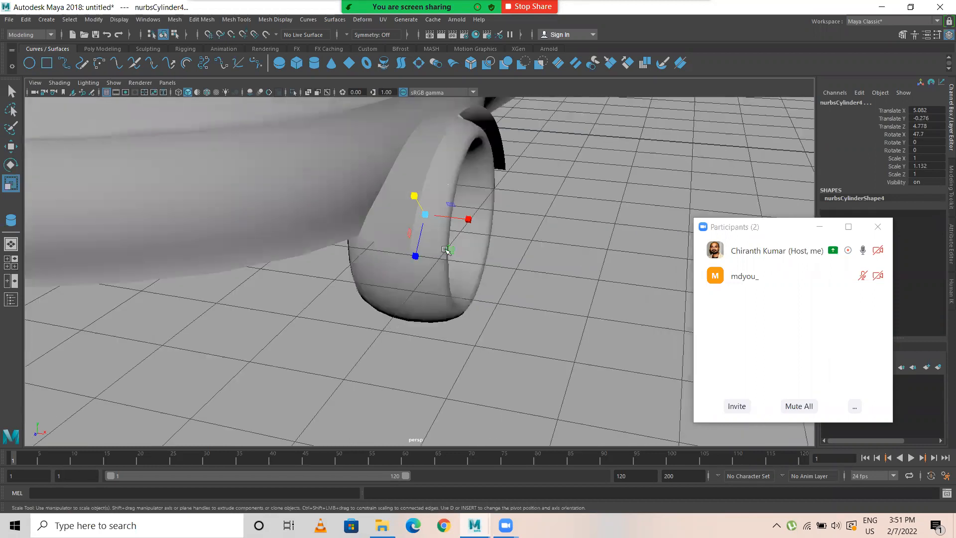
pyautogui.moveTo(469, 220); pyautogui.dragTo(670, 274)
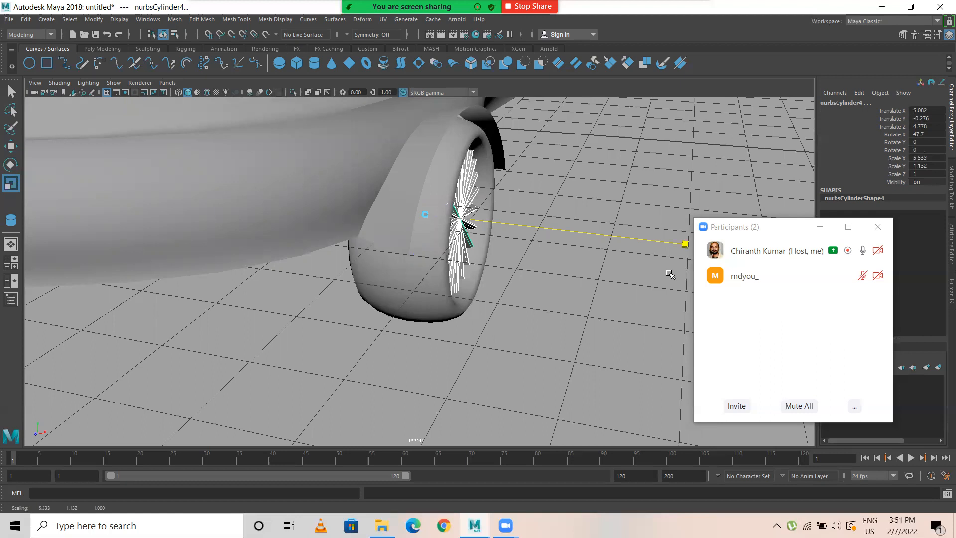
# Step: Hide the grid in the perspective view
pyautogui.keyDown('alt'); pyautogui.moveTo(541, 286); pyautogui.dragTo(458, 280); pyautogui.keyUp('alt')
pyautogui.click(468, 271)
pyautogui.keyDown('alt'); pyautogui.moveTo(513, 227); pyautogui.dragTo(479, 269); pyautogui.keyUp('alt')
pyautogui.click(108, 92)
# Step: Group the torus with all its spokes as one wheel and centre the group's pivot
pyautogui.keyDown('alt'); pyautogui.moveTo(407, 212); pyautogui.dragTo(375, 308); pyautogui.keyUp('alt')
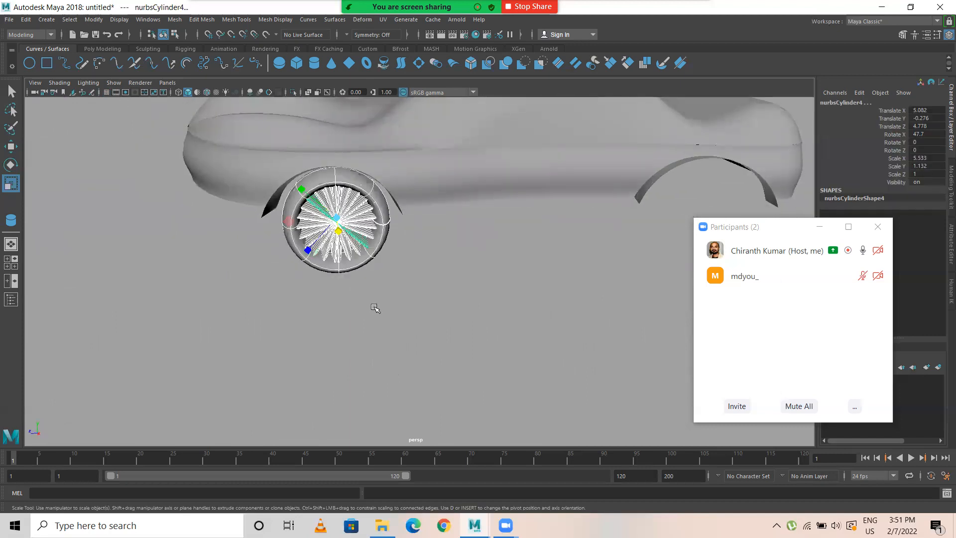
pyautogui.press('w')
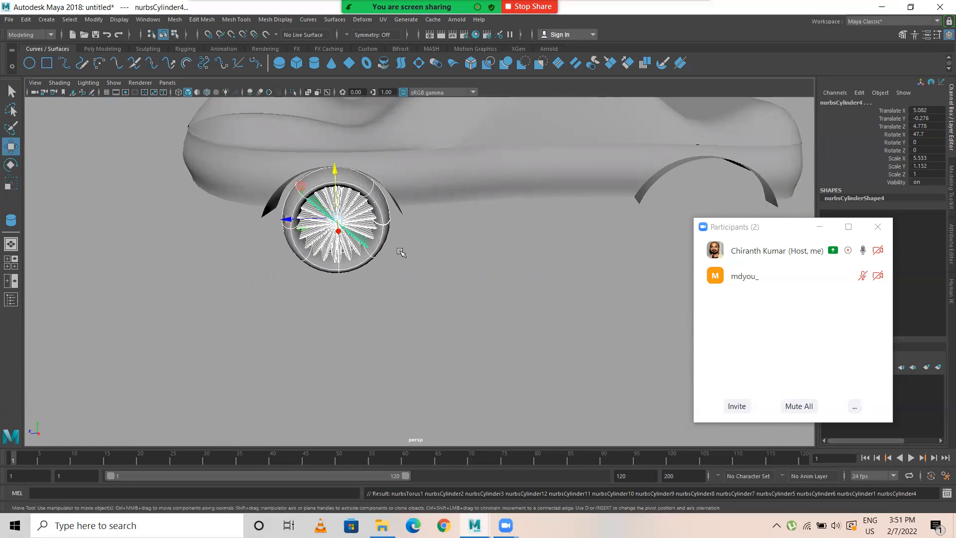
pyautogui.hotkey('ctrl', 'g')
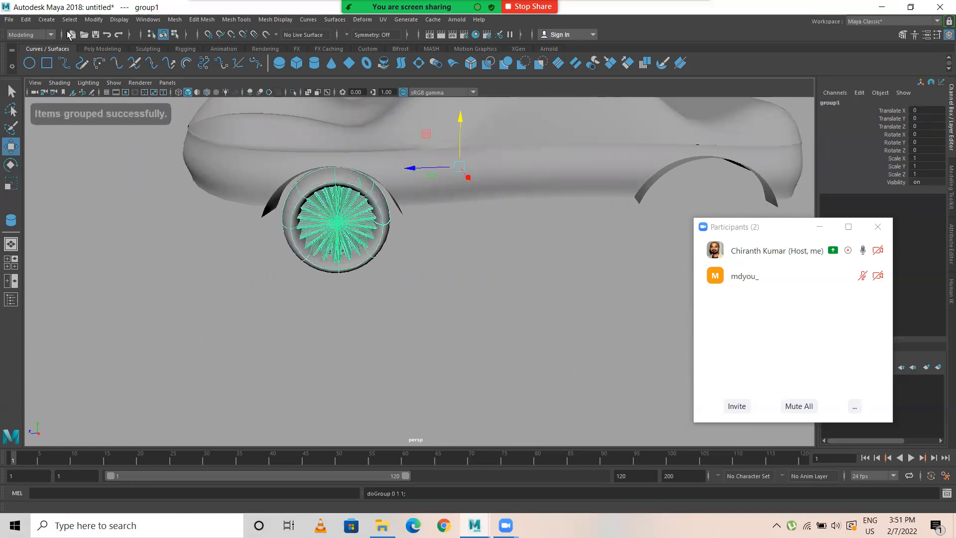
pyautogui.click(94, 18)
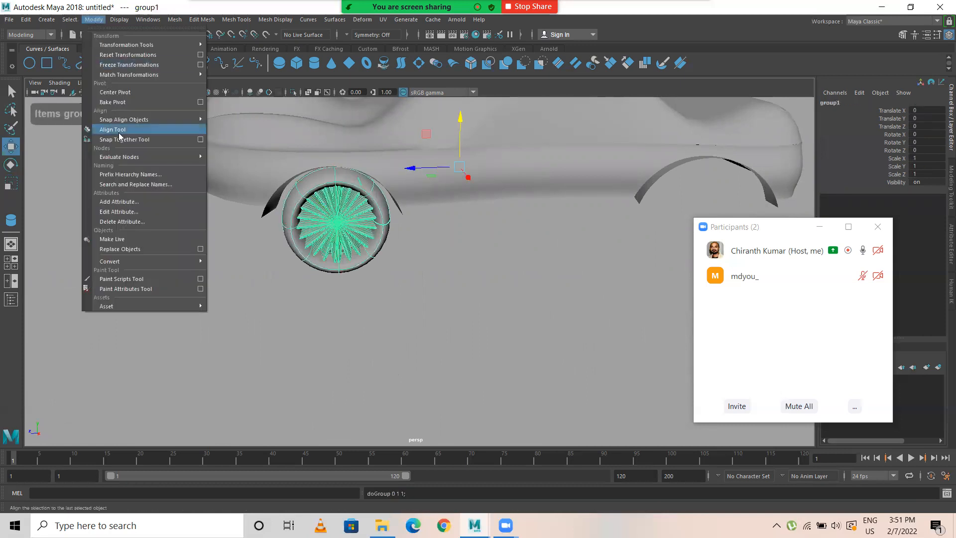
pyautogui.click(114, 92)
# Step: Duplicate the wheel group and move the copy along Z to about -11.55, into the rear wheel arch in the side view
pyautogui.keyDown('alt'); pyautogui.moveTo(508, 284); pyautogui.dragTo(416, 292, button='right'); pyautogui.keyUp('alt')
pyautogui.press('space')
pyautogui.press('space')
pyautogui.hotkey('ctrl', 'd')
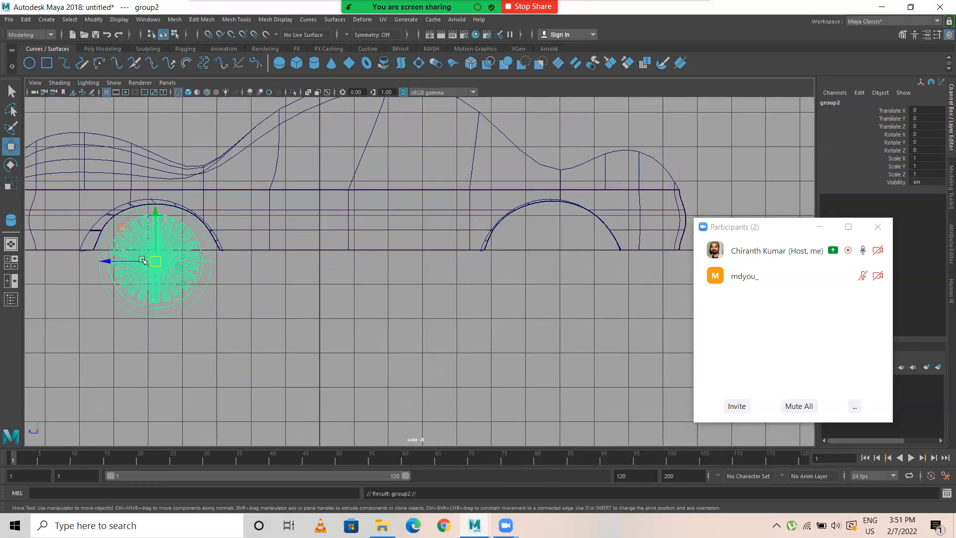
pyautogui.moveTo(107, 260); pyautogui.dragTo(306, 220)
# Step: Select the rear wheel group in the top view and move it outward along X to about 0.53
pyautogui.press('space')
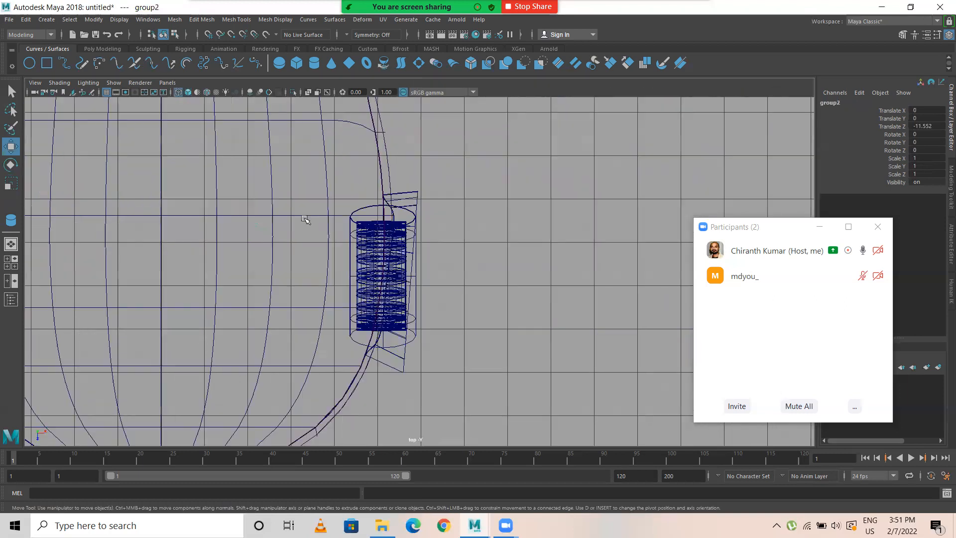
pyautogui.click(362, 209)
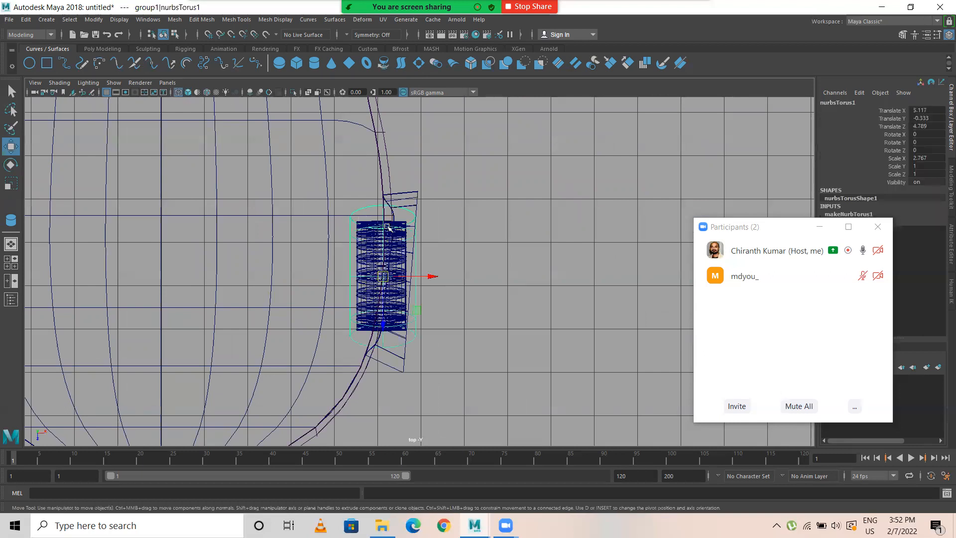
pyautogui.press('Up')
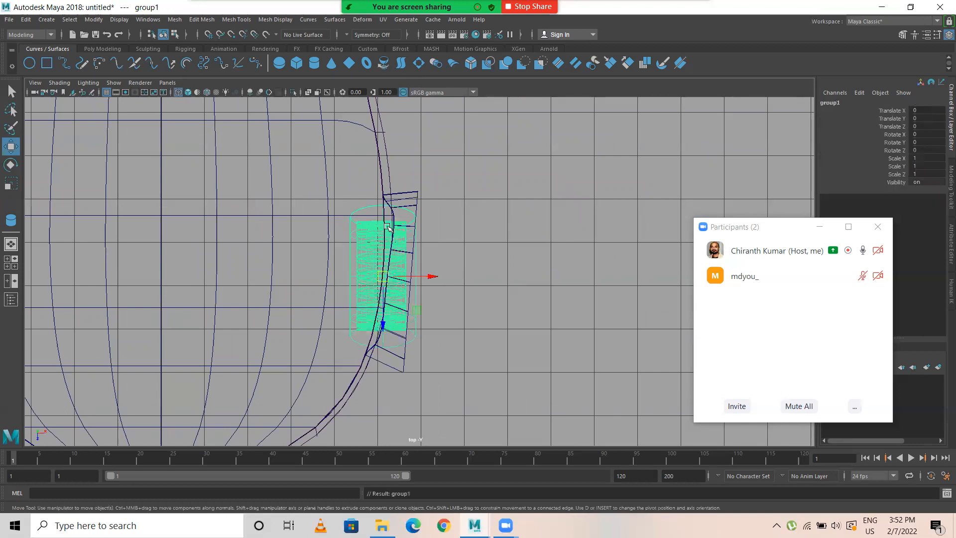
pyautogui.scroll(-10, 429, 275)
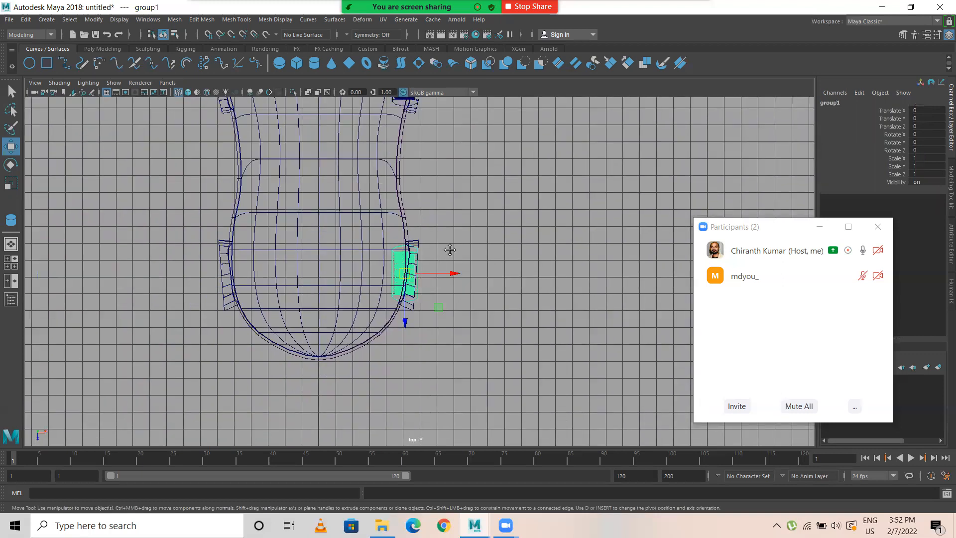
pyautogui.click(420, 177)
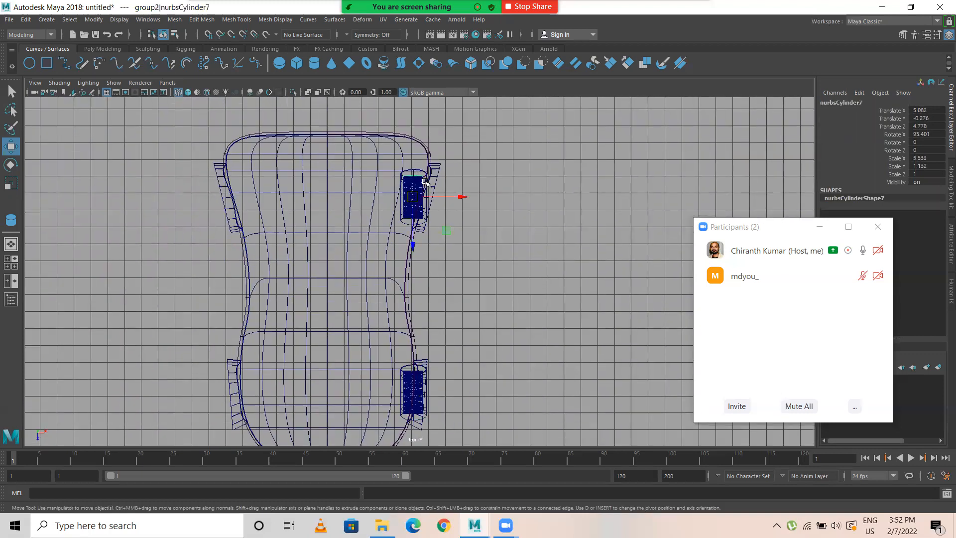
pyautogui.press('Up')
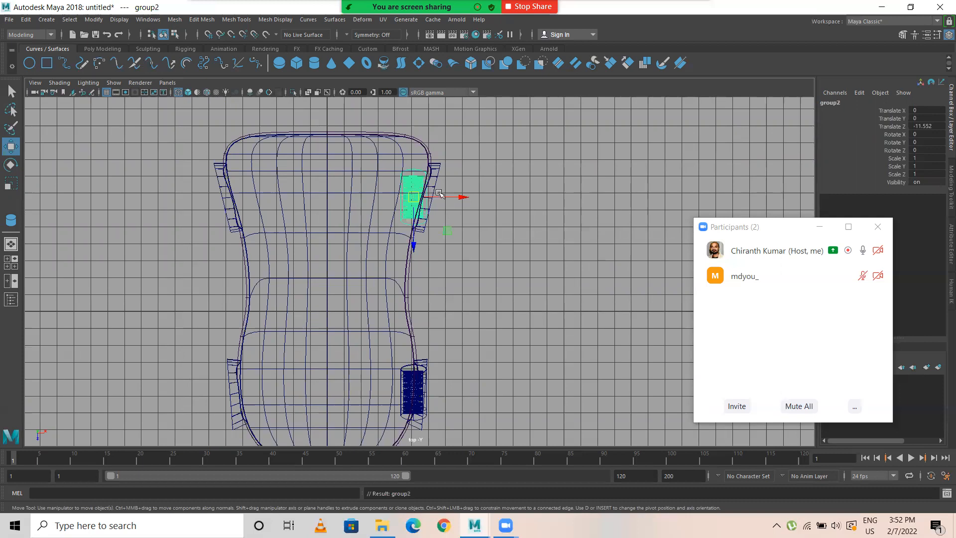
pyautogui.moveTo(457, 197); pyautogui.dragTo(474, 197)
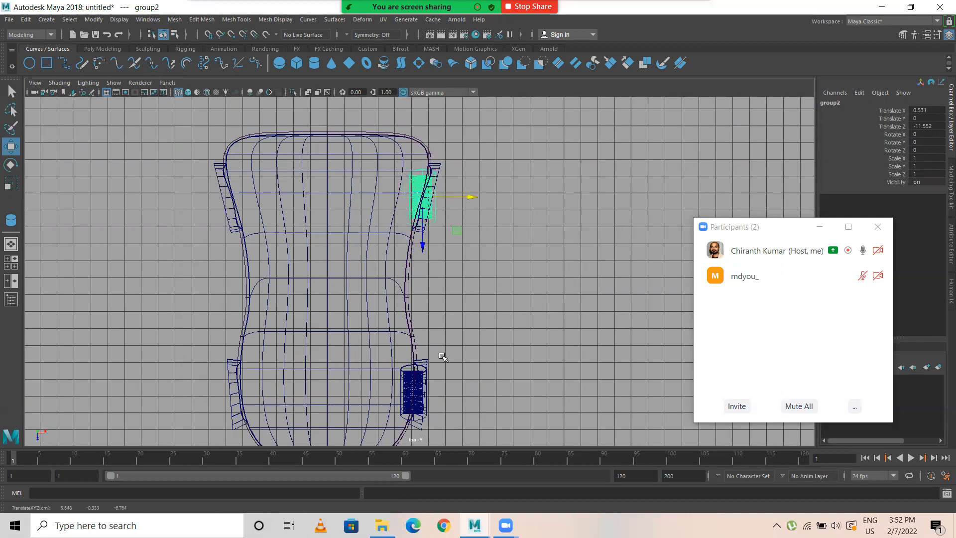
# Step: Duplicate the rear and front wheel groups to the opposite side of the car, at Translate X about -10.79 and -10.20 respectively
pyautogui.hotkey('ctrl', 'd')
pyautogui.moveTo(473, 199); pyautogui.dragTo(277, 214)
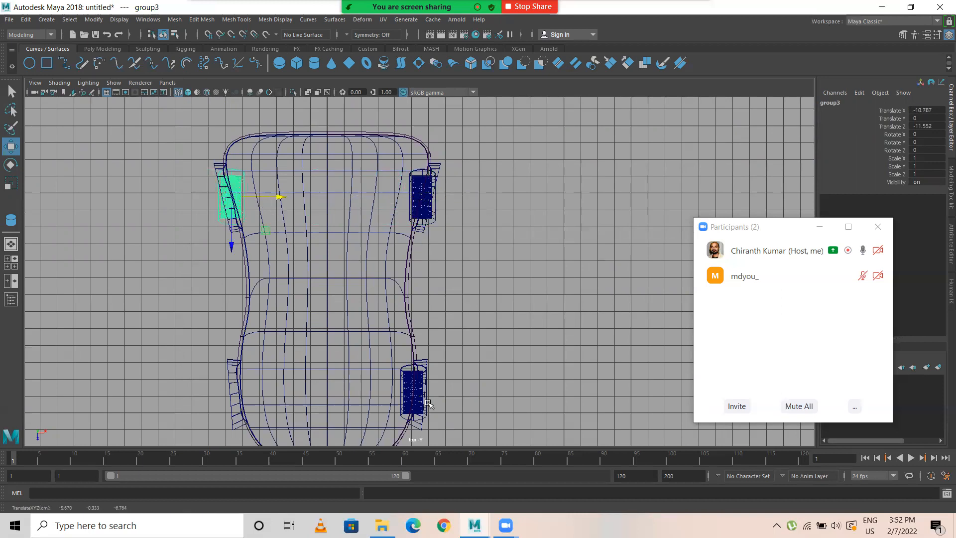
pyautogui.click(411, 365)
pyautogui.press('Up')
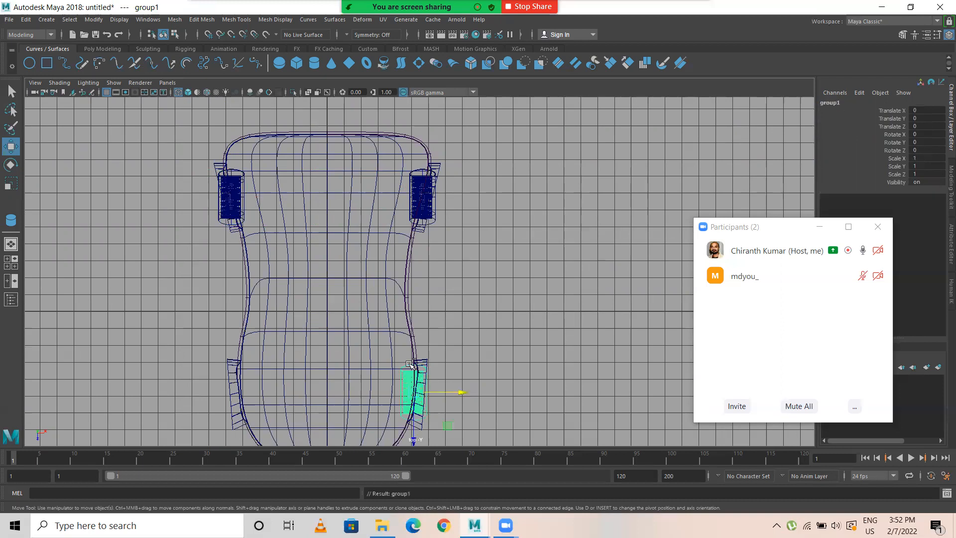
pyautogui.moveTo(459, 392); pyautogui.dragTo(287, 390)
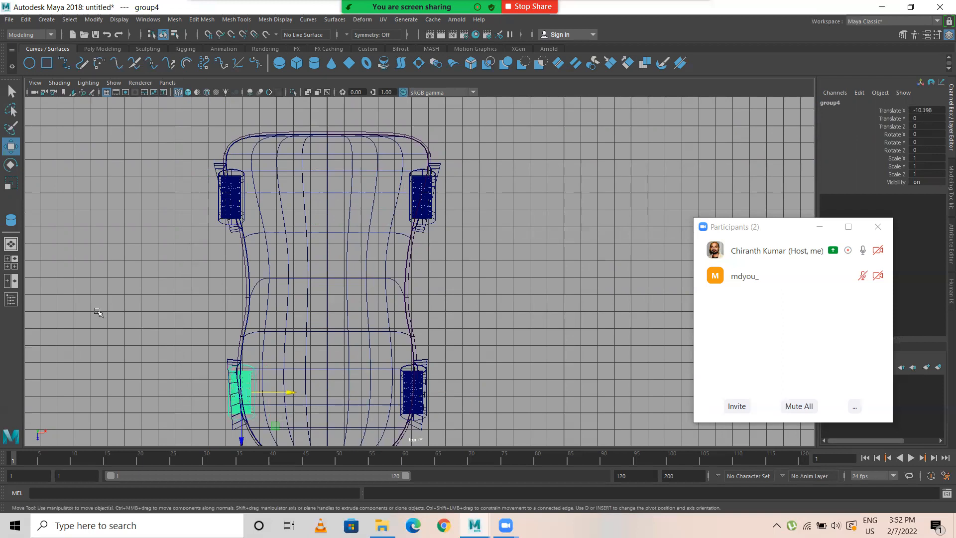
pyautogui.click(280, 315)
# Step: Loft a floor surface between the bottom-edge isoparms of the two body side surfaces to close the car's underside
pyautogui.press('space')
pyautogui.press('space')
pyautogui.scroll(-5, 370, 290)
pyautogui.moveTo(359, 282)
pyautogui.keyDown('alt'); pyautogui.mouseDown()
pyautogui.moveTo(551, 278)
pyautogui.moveTo(612, 284)
pyautogui.moveTo(653, 310)
pyautogui.moveTo(348, 274)
pyautogui.mouseUp(); pyautogui.keyUp('alt')
pyautogui.keyDown('alt'); pyautogui.moveTo(348, 273); pyautogui.dragTo(551, 294, button='right'); pyautogui.keyUp('alt')
pyautogui.keyDown('alt'); pyautogui.moveTo(351, 227); pyautogui.dragTo(345, 294, button='middle'); pyautogui.keyUp('alt')
pyautogui.keyDown('alt'); pyautogui.moveTo(345, 293); pyautogui.dragTo(351, 403); pyautogui.keyUp('alt')
pyautogui.click(388, 401)
pyautogui.moveTo(331, 391); pyautogui.dragTo(333, 230, button='right')
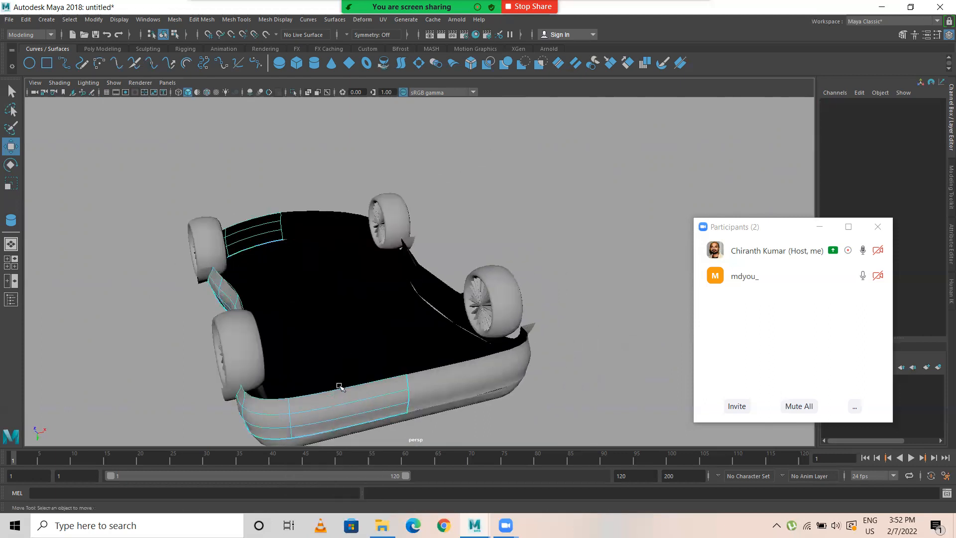
pyautogui.click(345, 391)
pyautogui.moveTo(346, 392); pyautogui.dragTo(348, 230, button='right')
pyautogui.click(331, 388)
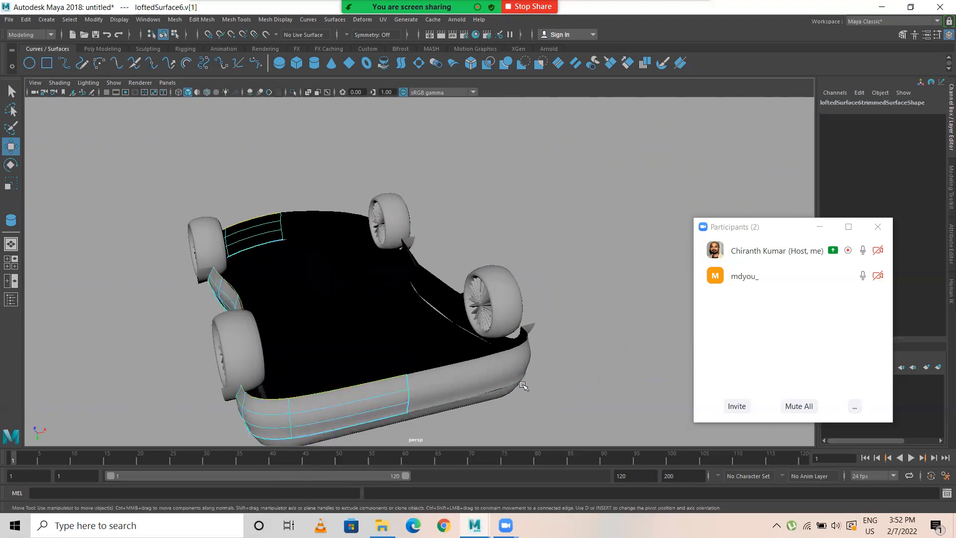
pyautogui.click(492, 373)
pyautogui.moveTo(490, 350); pyautogui.dragTo(487, 234, button='right')
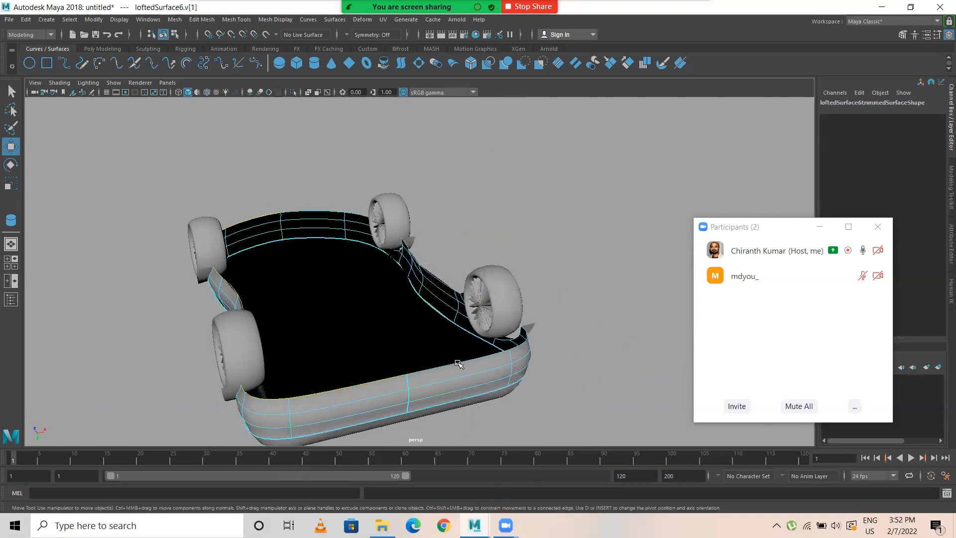
pyautogui.click(334, 19)
pyautogui.click(341, 44)
pyautogui.click(572, 221)
# Step: Reverse the surface direction of the lofted floor on the car's underside
pyautogui.keyDown('alt'); pyautogui.moveTo(407, 211); pyautogui.dragTo(479, 264); pyautogui.keyUp('alt')
pyautogui.click(476, 262)
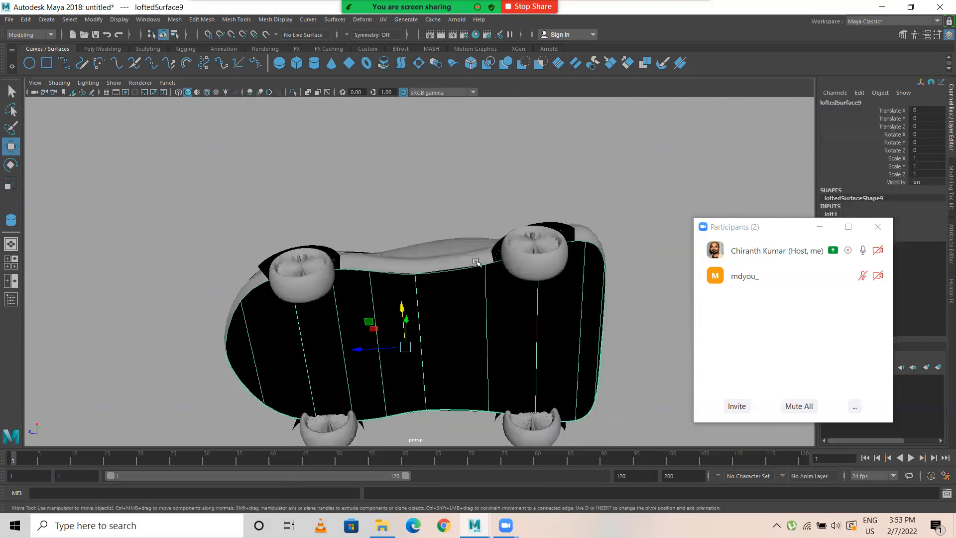
pyautogui.click(333, 20)
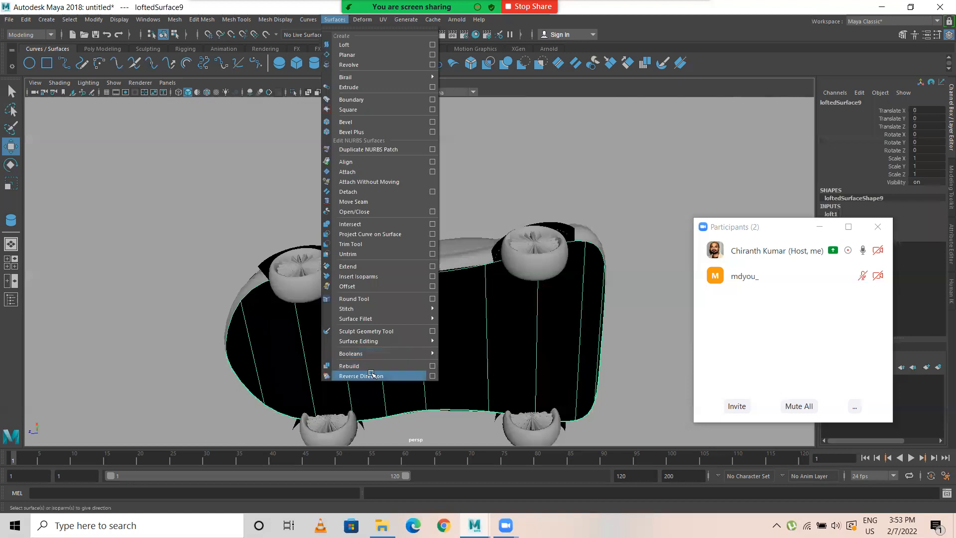
pyautogui.click(386, 376)
pyautogui.click(445, 204)
pyautogui.keyDown('alt'); pyautogui.moveTo(443, 214); pyautogui.dragTo(293, 248); pyautogui.keyUp('alt')
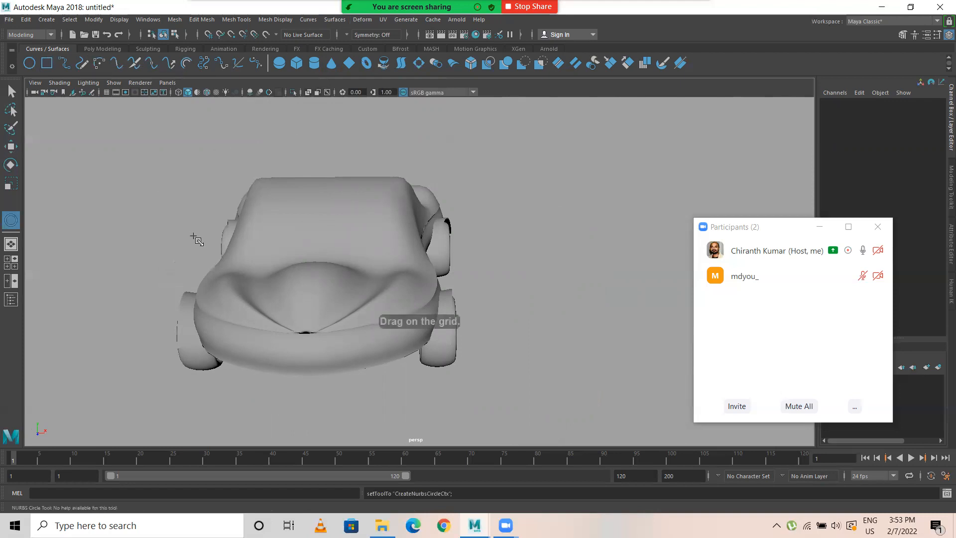
pyautogui.press('space')
pyautogui.press('space')
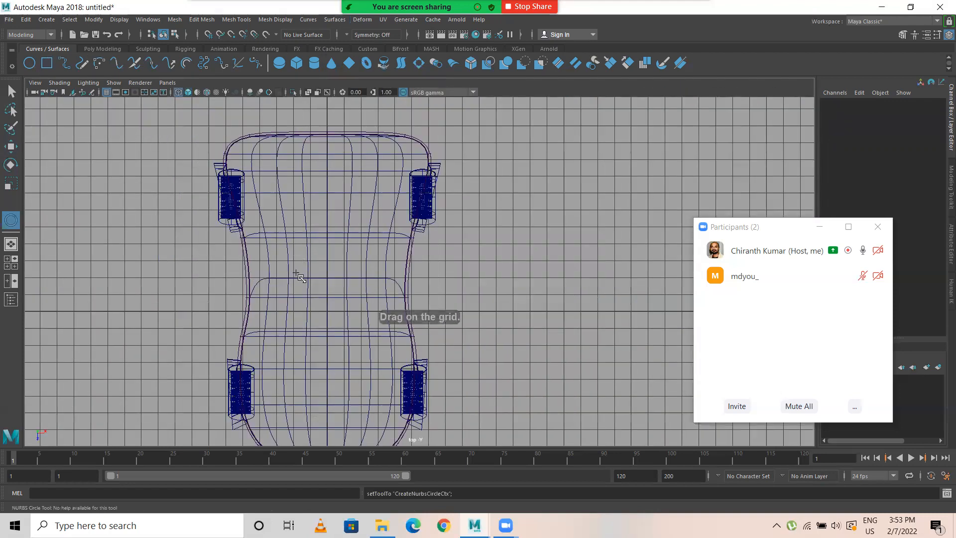
pyautogui.press('w')
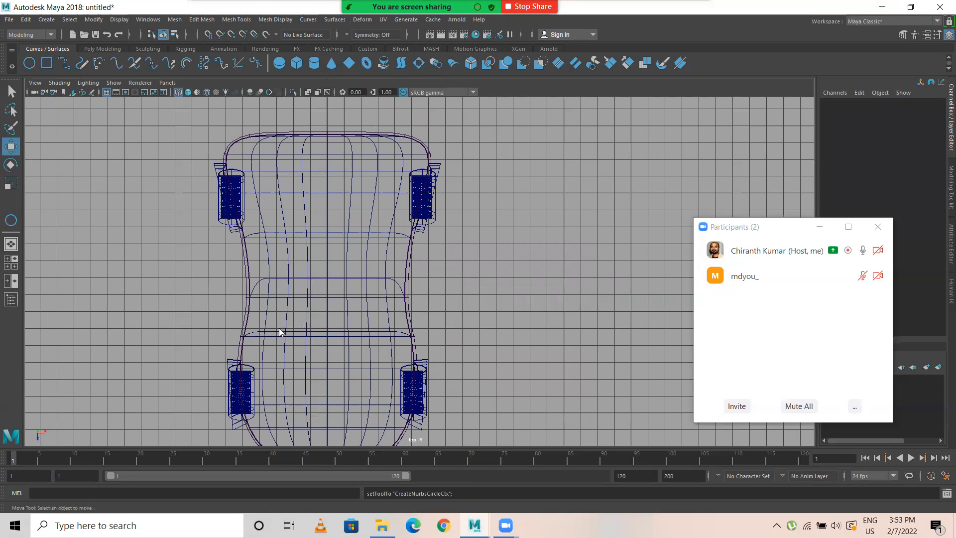
# Step: Draw a NURBS circle over the cabin in the wireframe front view and set its Translate X and Y to 0
pyautogui.press('space')
pyautogui.press('space')
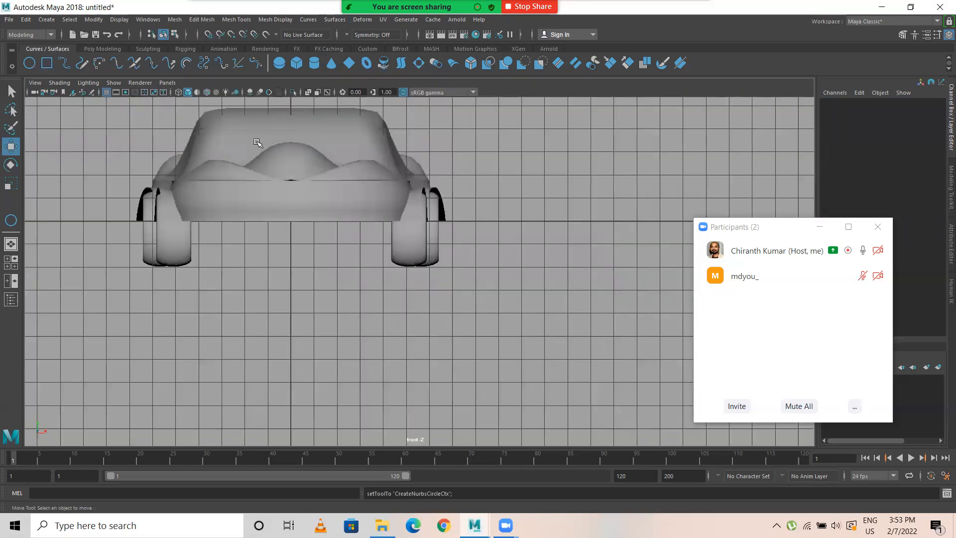
pyautogui.press('4')
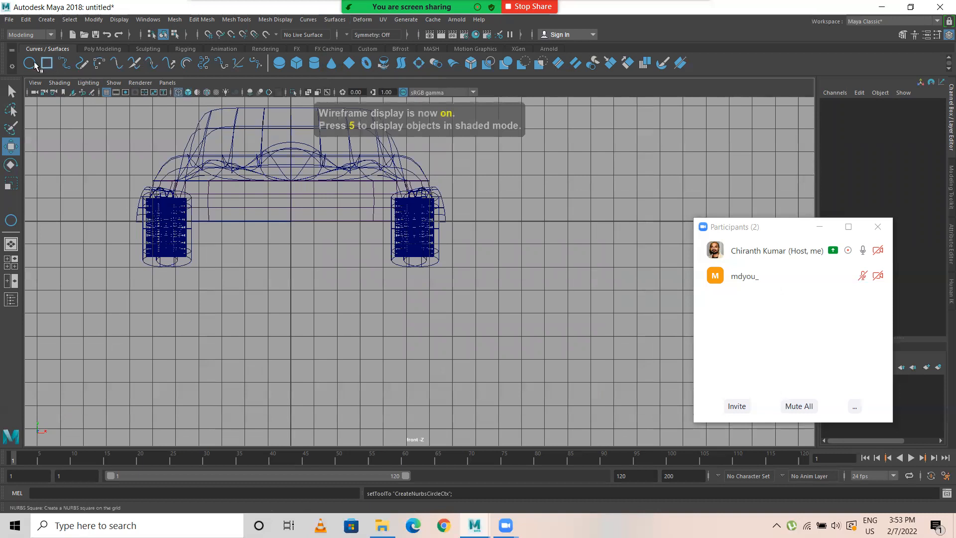
pyautogui.press('y')
pyautogui.moveTo(294, 146); pyautogui.dragTo(334, 159)
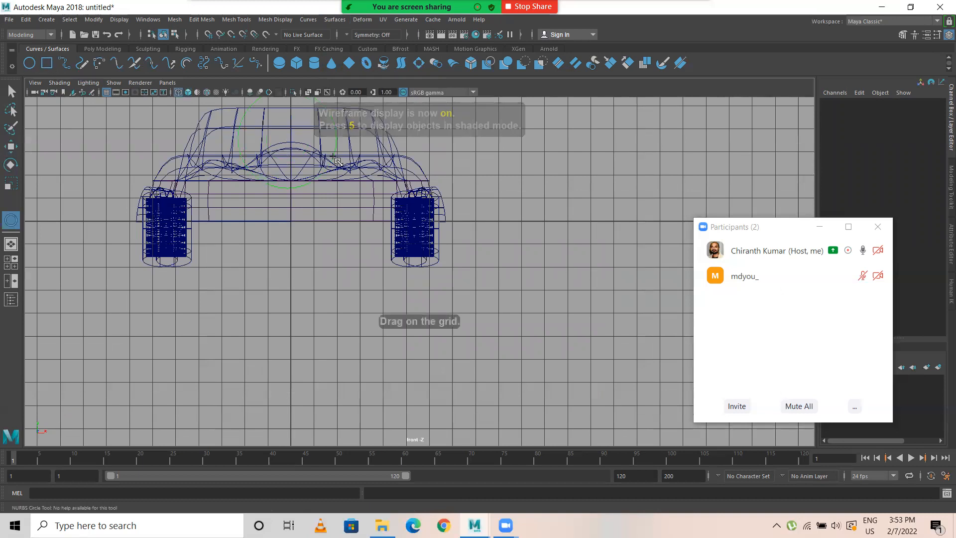
pyautogui.moveTo(932, 110); pyautogui.dragTo(936, 120)
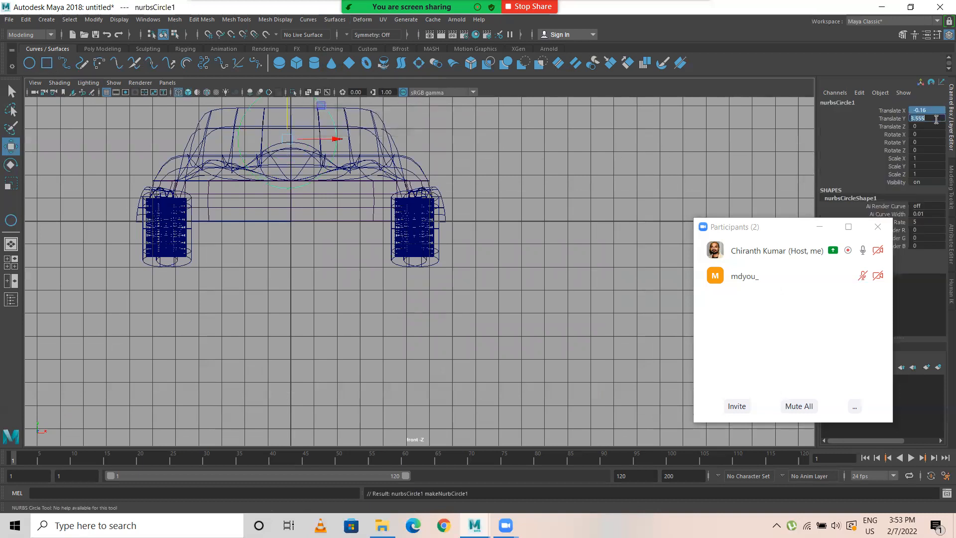
pyautogui.write('0')
pyautogui.press('Return')
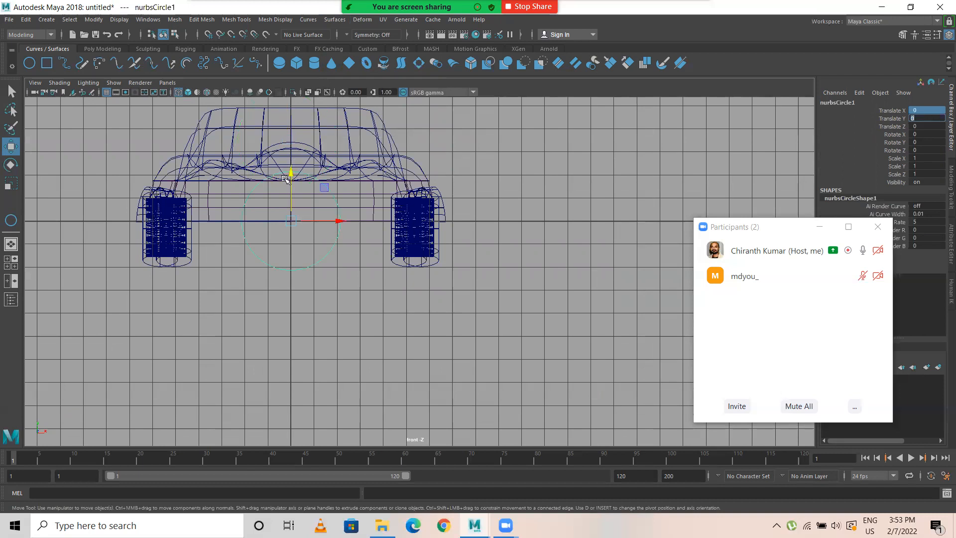
# Step: Move the circle up and forward to the windshield area, at about Translate Y 3.389 and Z 3.338
pyautogui.moveTo(292, 175); pyautogui.dragTo(292, 100)
pyautogui.press('space')
pyautogui.press('space')
pyautogui.moveTo(323, 232); pyautogui.dragTo(468, 248)
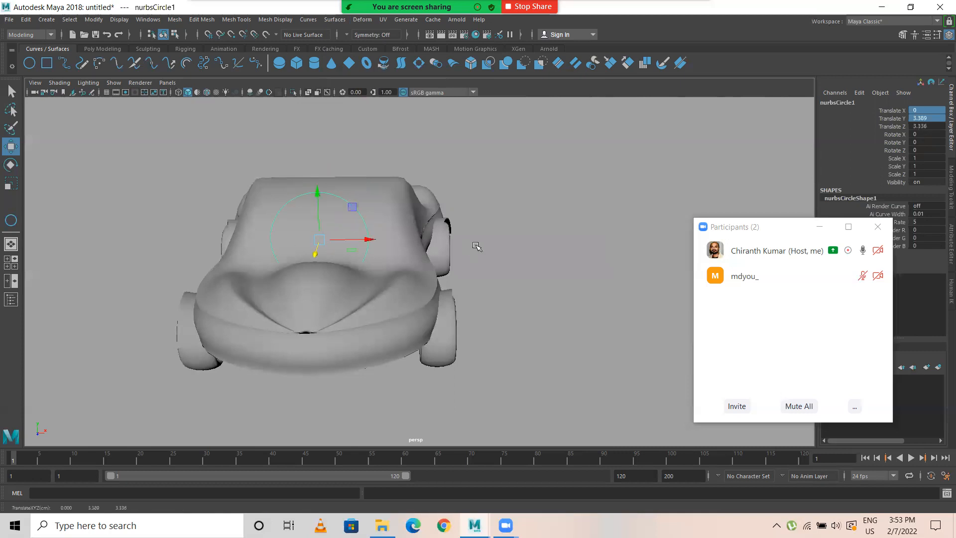
pyautogui.keyDown('alt'); pyautogui.moveTo(430, 278); pyautogui.dragTo(354, 282); pyautogui.keyUp('alt')
# Step: In the side view, rotate the circle to about -54.19 in X and move it to about Y 3.678, Z 2.428 above the windshield slope
pyautogui.press('space')
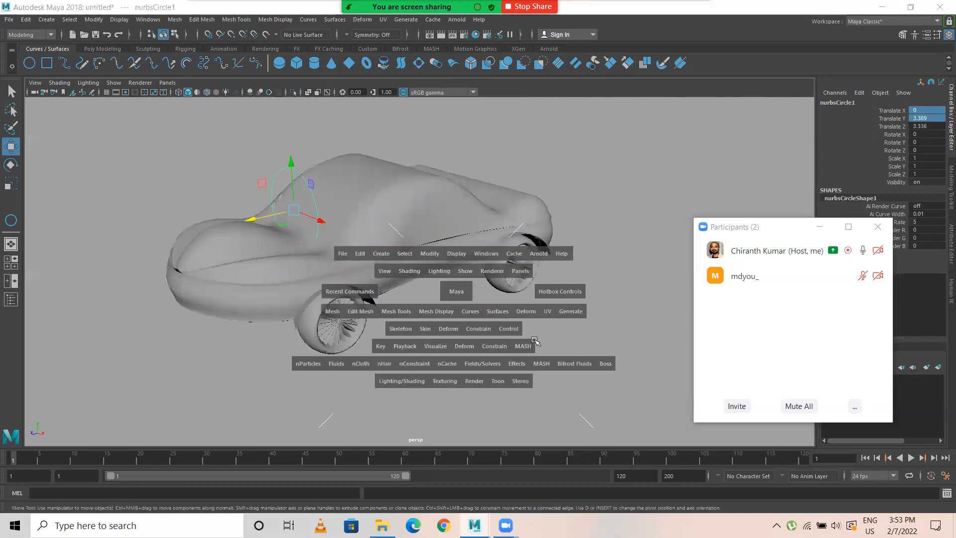
pyautogui.press('space')
pyautogui.keyDown('alt'); pyautogui.moveTo(321, 185); pyautogui.dragTo(357, 266, button='middle'); pyautogui.keyUp('alt')
pyautogui.scroll(1, 357, 266)
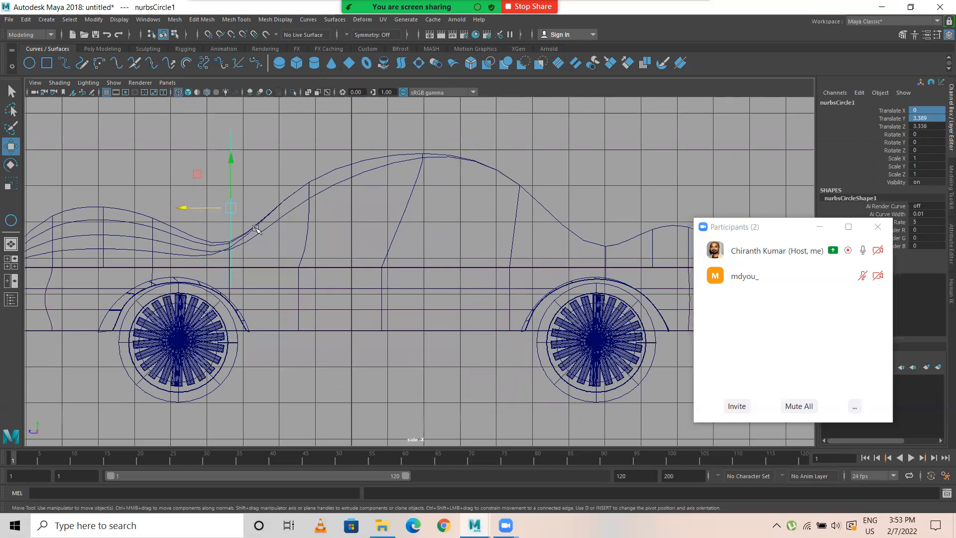
pyautogui.press('e')
pyautogui.moveTo(251, 170); pyautogui.dragTo(272, 204)
pyautogui.press('w')
pyautogui.moveTo(197, 214); pyautogui.dragTo(230, 200)
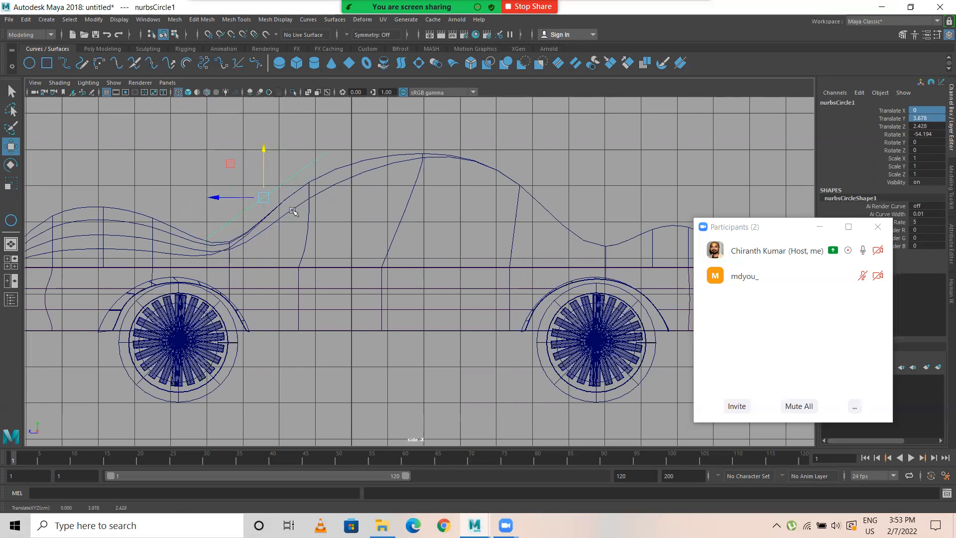
# Step: Scale the circle down in Y to about 0.64 and widen it in X across the windshield area
pyautogui.press('r')
pyautogui.moveTo(302, 173); pyautogui.dragTo(281, 180)
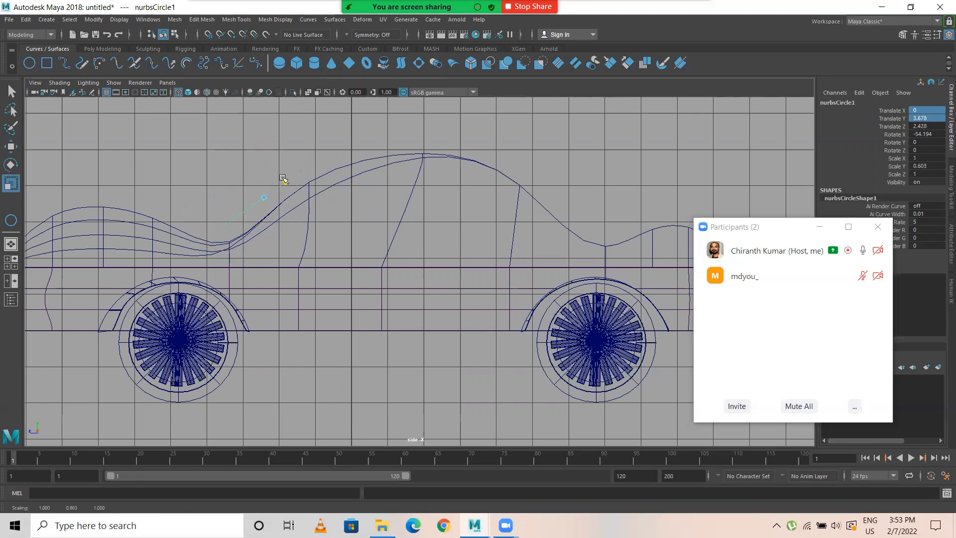
pyautogui.press('space')
pyautogui.press('space')
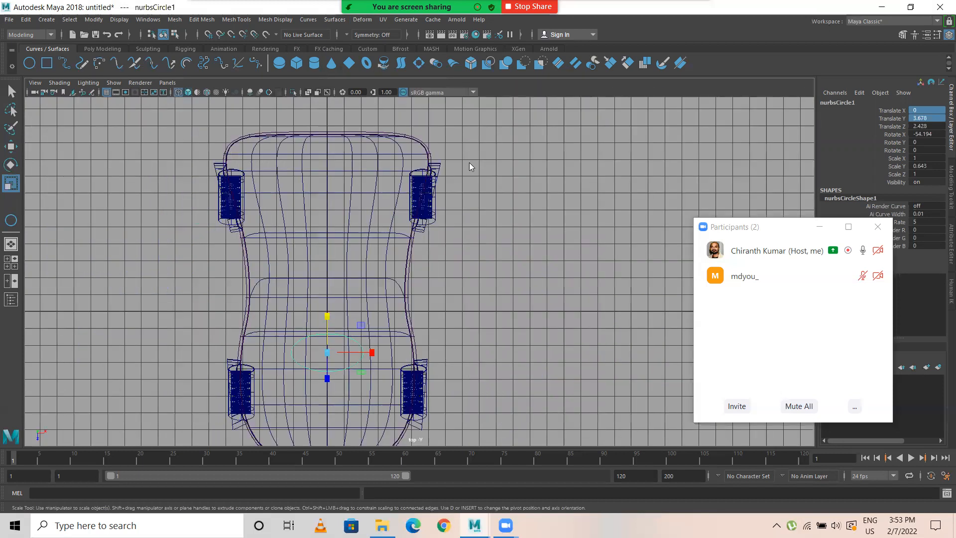
pyautogui.press('space')
pyautogui.press('space')
pyautogui.keyDown('alt'); pyautogui.moveTo(468, 163); pyautogui.dragTo(382, 252); pyautogui.keyUp('alt')
pyautogui.keyDown('alt'); pyautogui.moveTo(304, 283); pyautogui.dragTo(377, 288); pyautogui.keyUp('alt')
# Step: Square off both side ends of the windshield circle by scaling each end's control vertices together along X
pyautogui.moveTo(619, 209); pyautogui.dragTo(493, 201, button='right')
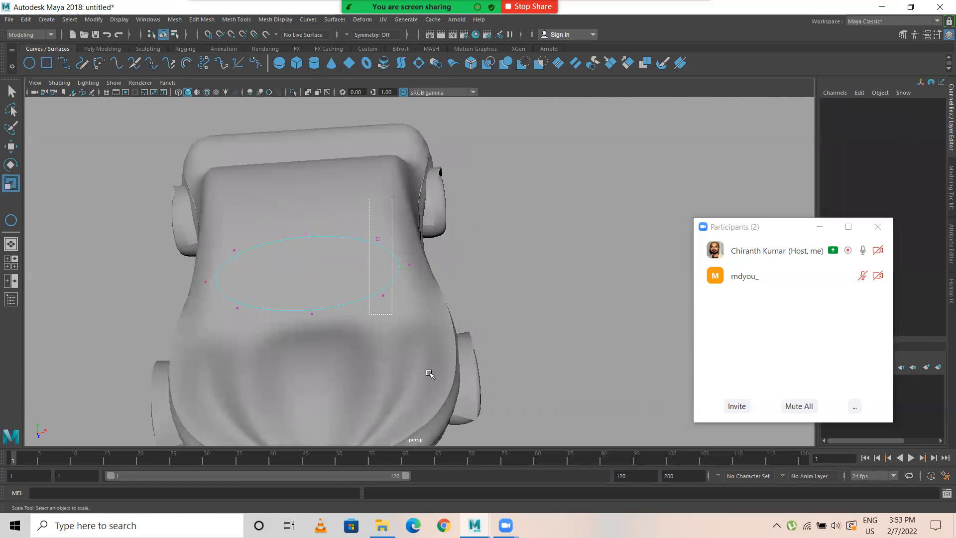
pyautogui.moveTo(431, 373); pyautogui.dragTo(430, 373)
pyautogui.moveTo(164, 211); pyautogui.dragTo(220, 278)
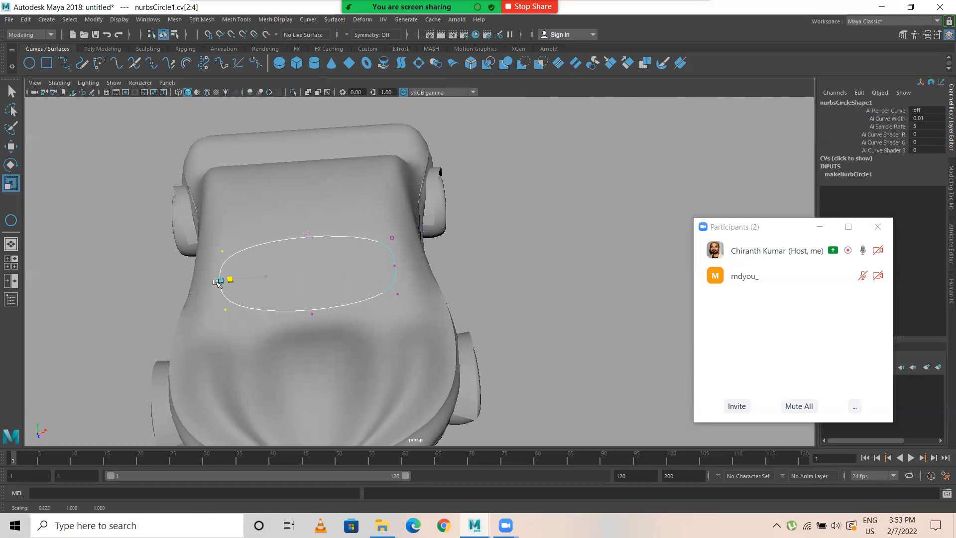
# Step: Flatten the upper and lower edges of the windshield curve by scaling each edge's control vertices along Y
pyautogui.moveTo(176, 220); pyautogui.dragTo(396, 249)
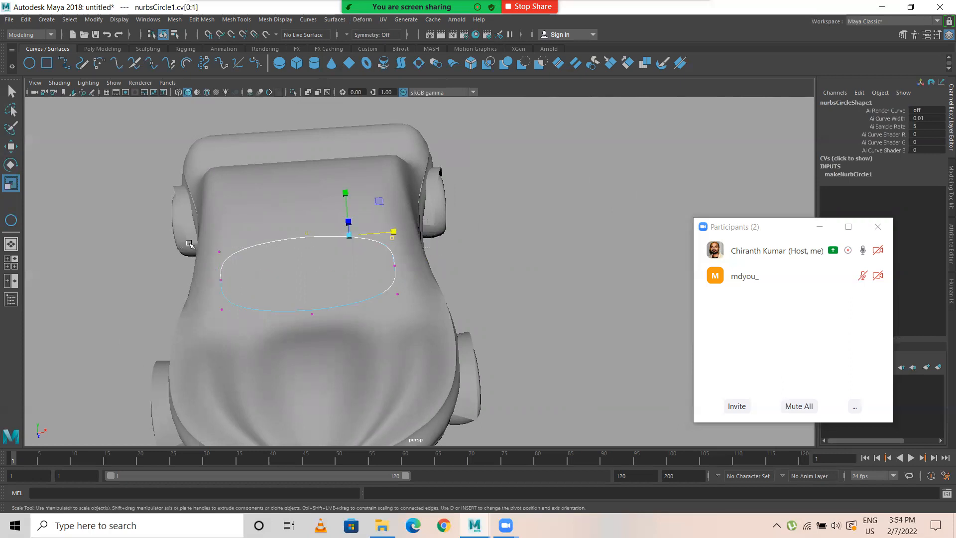
pyautogui.keyDown('shift'); pyautogui.moveTo(195, 230); pyautogui.dragTo(244, 263); pyautogui.keyUp('shift')
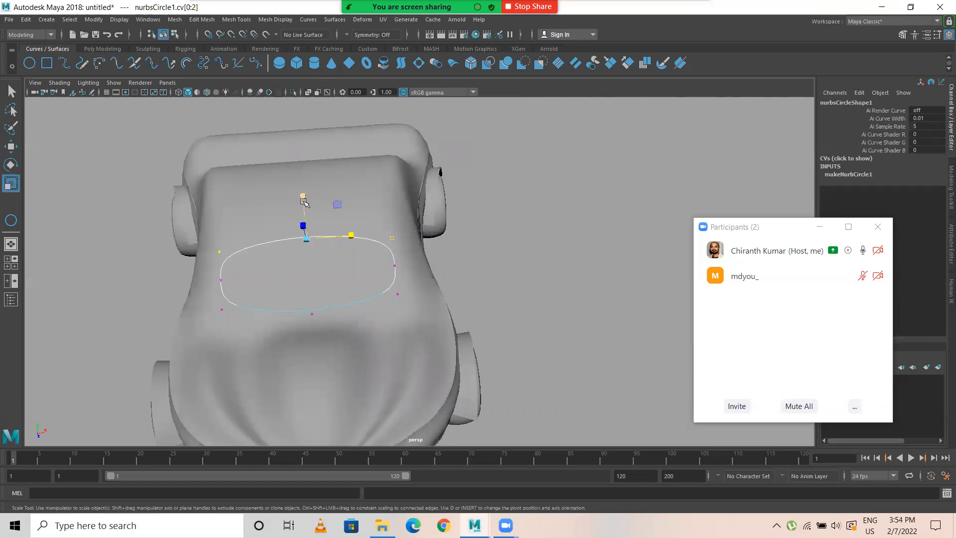
pyautogui.moveTo(206, 295); pyautogui.dragTo(417, 393)
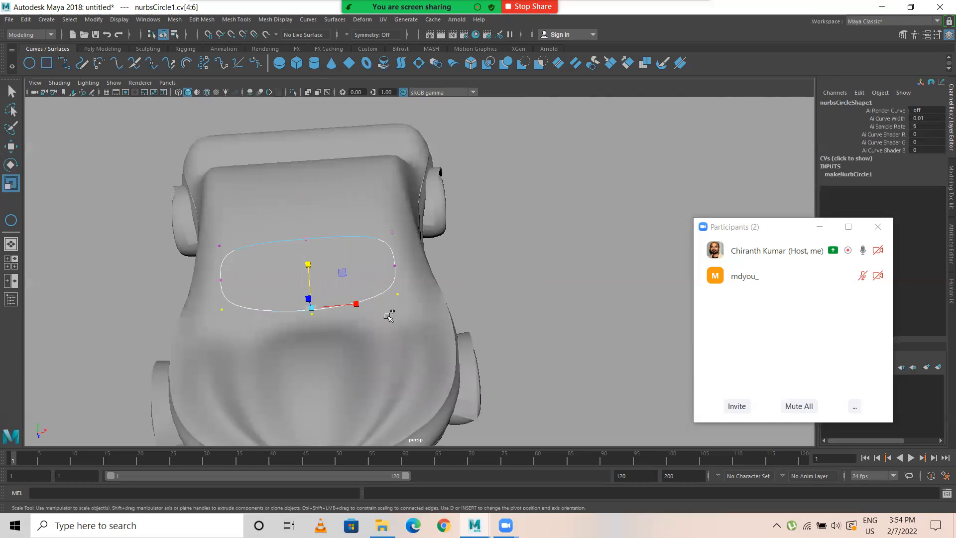
pyautogui.moveTo(309, 265); pyautogui.dragTo(329, 254)
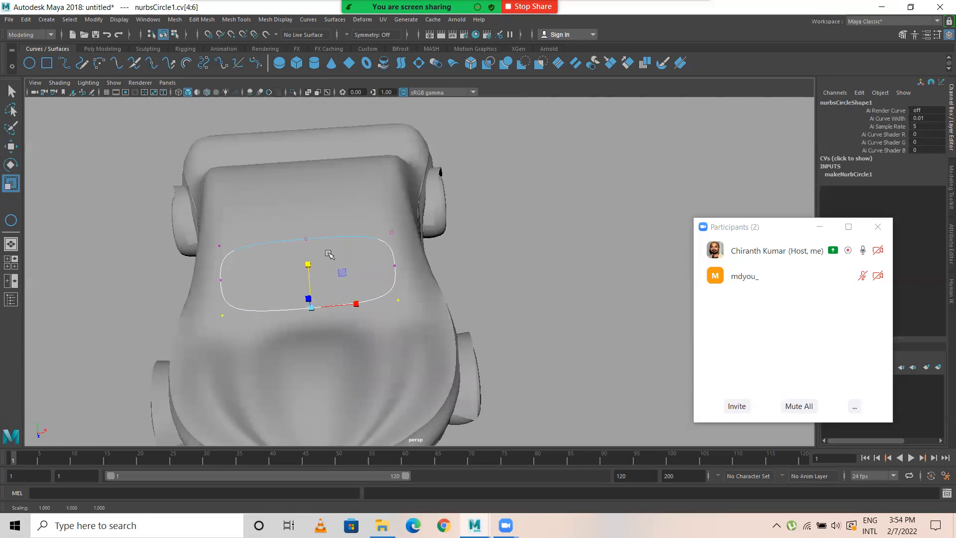
# Step: Adjust the overall size of the windshield curve to about Scale X 1.666 and Scale Y 0.611
pyautogui.moveTo(355, 239); pyautogui.dragTo(404, 221, button='right')
pyautogui.moveTo(306, 232); pyautogui.dragTo(312, 227)
pyautogui.moveTo(354, 268); pyautogui.dragTo(359, 268)
pyautogui.click(566, 252)
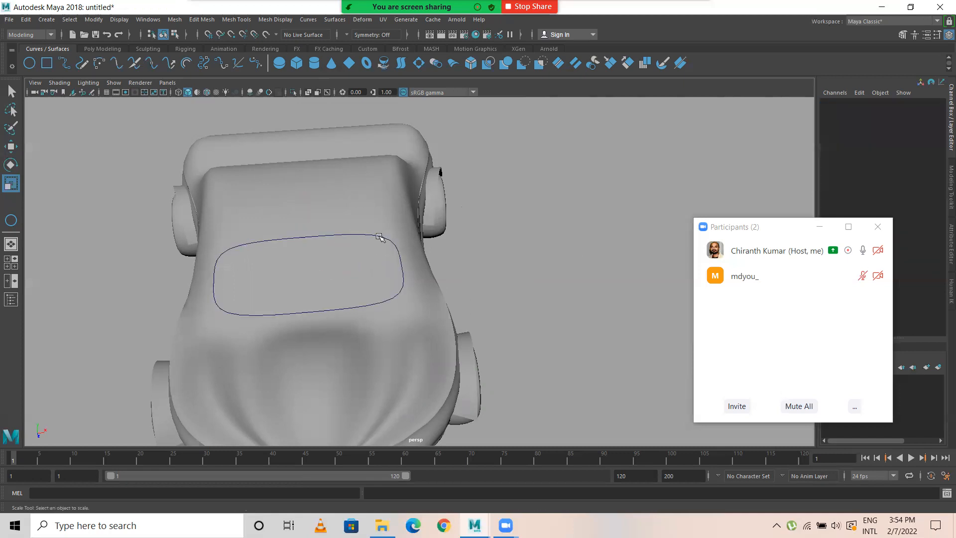
# Step: Select the windshield curve and move it closer to the body in the side view, to about Translate Z 1.877
pyautogui.click(380, 237)
pyautogui.moveTo(303, 228); pyautogui.dragTo(384, 299)
pyautogui.press('w')
pyautogui.click(386, 319)
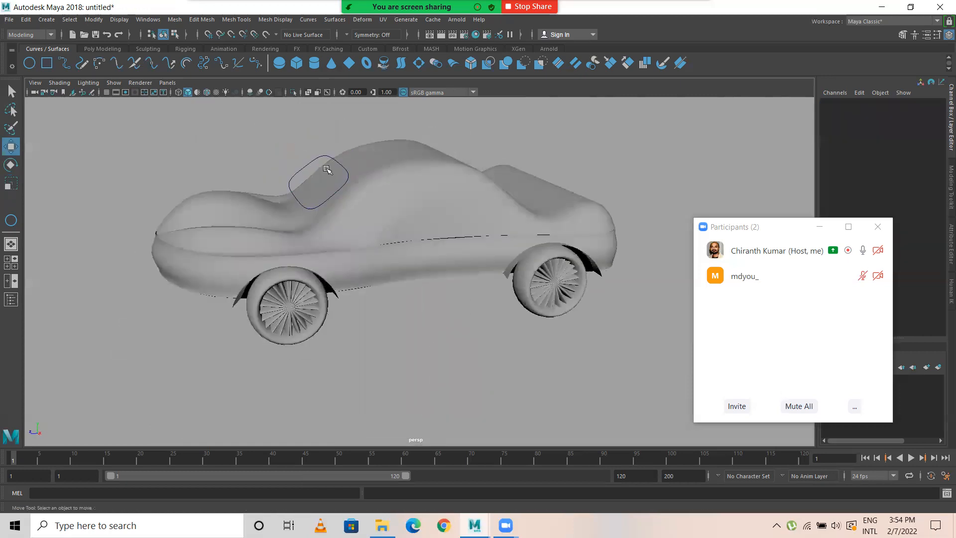
pyautogui.press('space')
pyautogui.press('space')
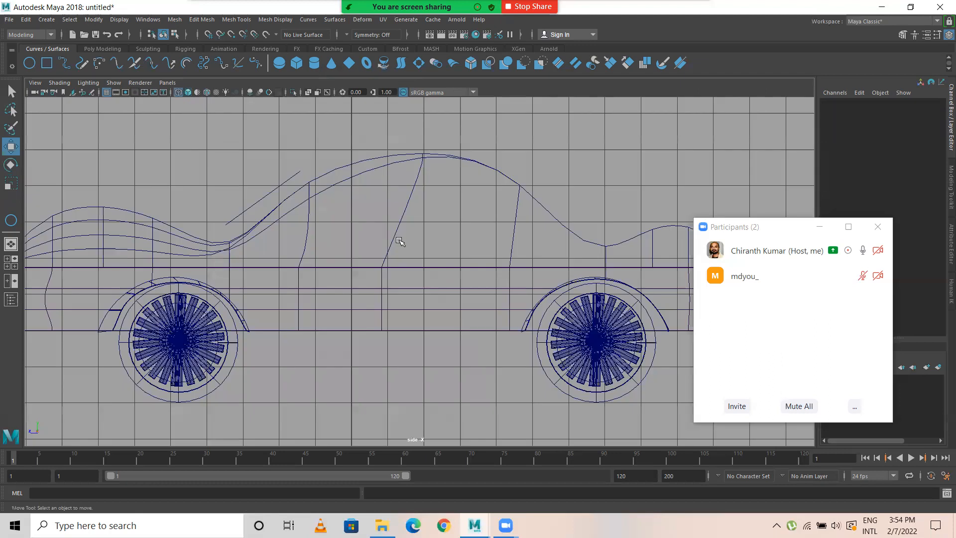
pyautogui.moveTo(262, 191); pyautogui.dragTo(221, 196)
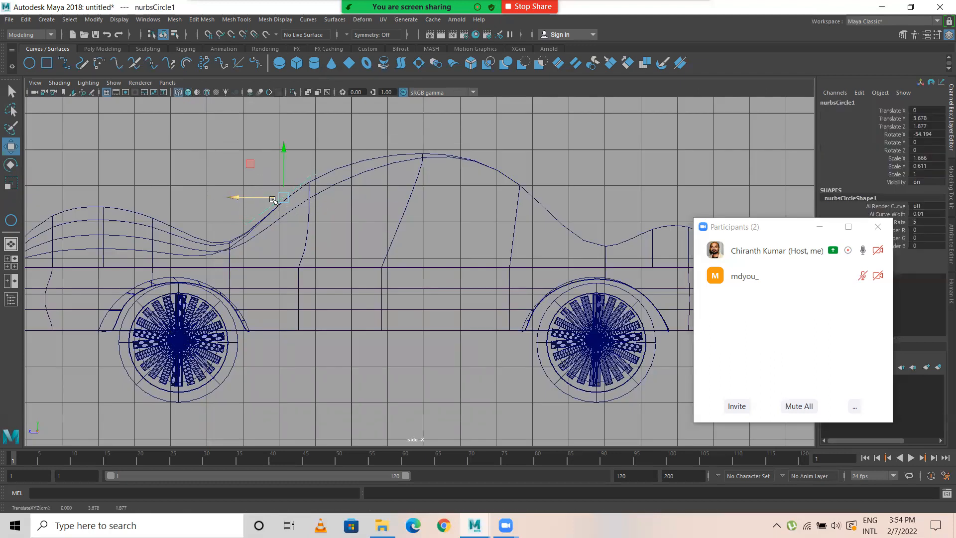
# Step: Rotate the windshield curve to about -53.02 in X so it follows the windshield slope
pyautogui.press('e')
pyautogui.click(314, 162)
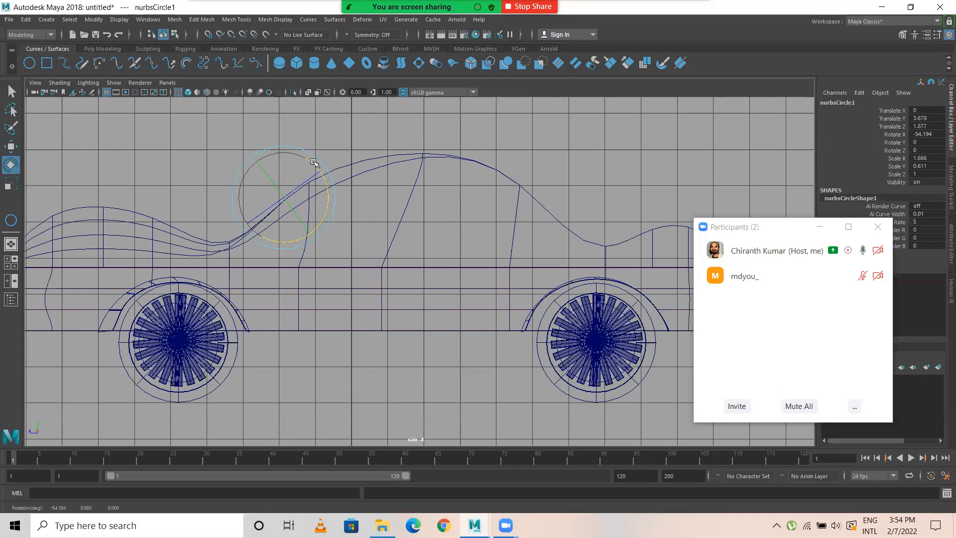
pyautogui.press('w')
pyautogui.click(342, 148)
# Step: Project the windshield curve onto the upper car body surface from the perspective view
pyautogui.press('space')
pyautogui.press('space')
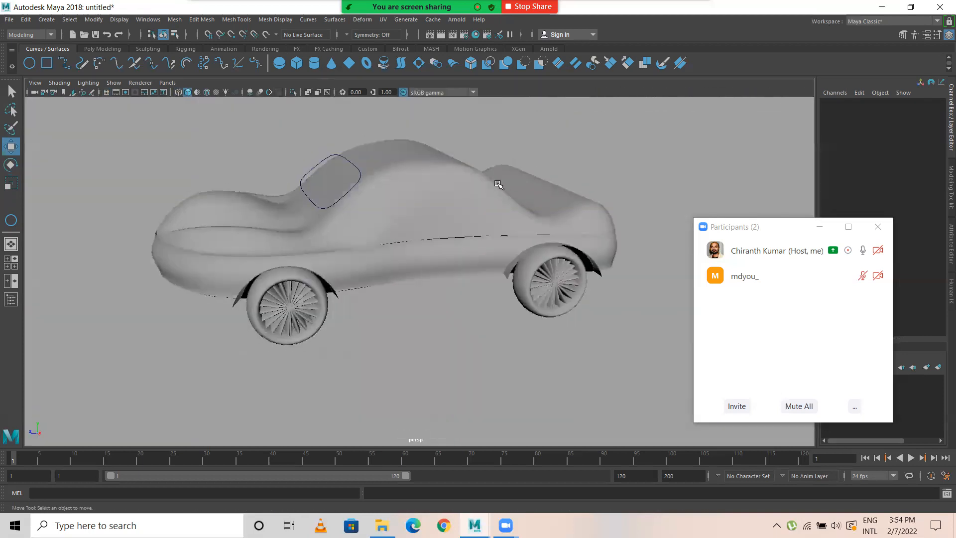
pyautogui.click(334, 157)
pyautogui.keyDown('alt'); pyautogui.moveTo(342, 182); pyautogui.dragTo(370, 188); pyautogui.keyUp('alt')
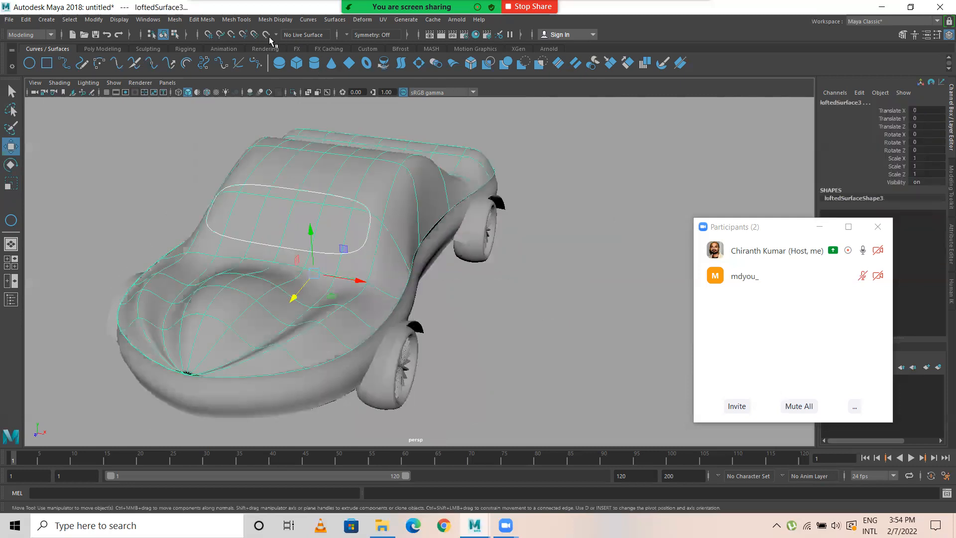
pyautogui.click(334, 19)
pyautogui.click(367, 234)
pyautogui.keyDown('alt'); pyautogui.moveTo(331, 264); pyautogui.dragTo(359, 207); pyautogui.keyUp('alt')
pyautogui.click(348, 193)
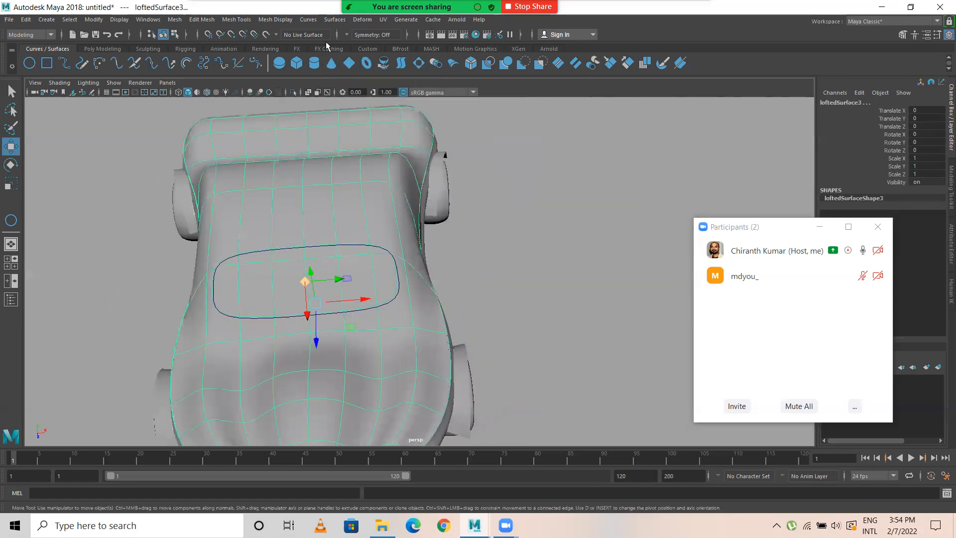
# Step: Trim the windshield opening out of the upper body surface, keeping the region outside the projected curve
pyautogui.click(334, 19)
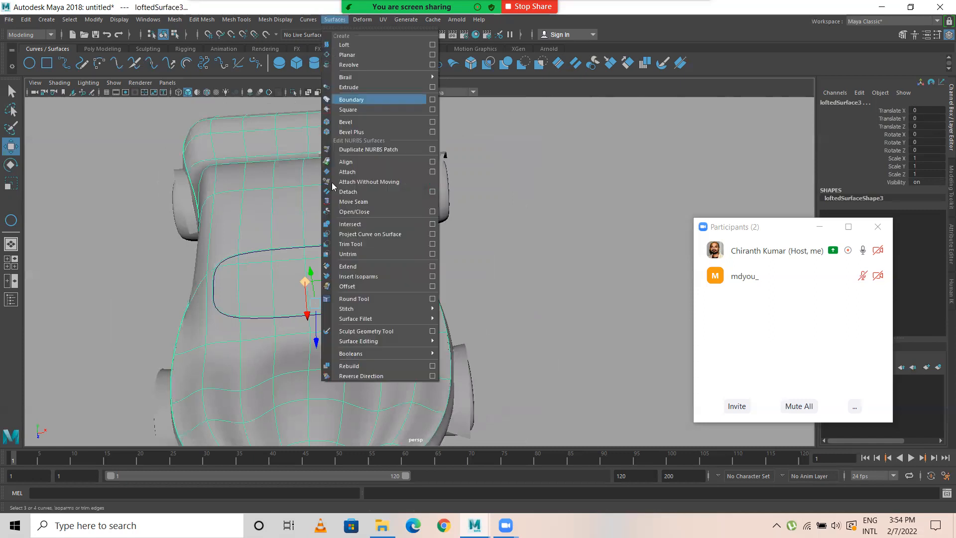
pyautogui.click(357, 244)
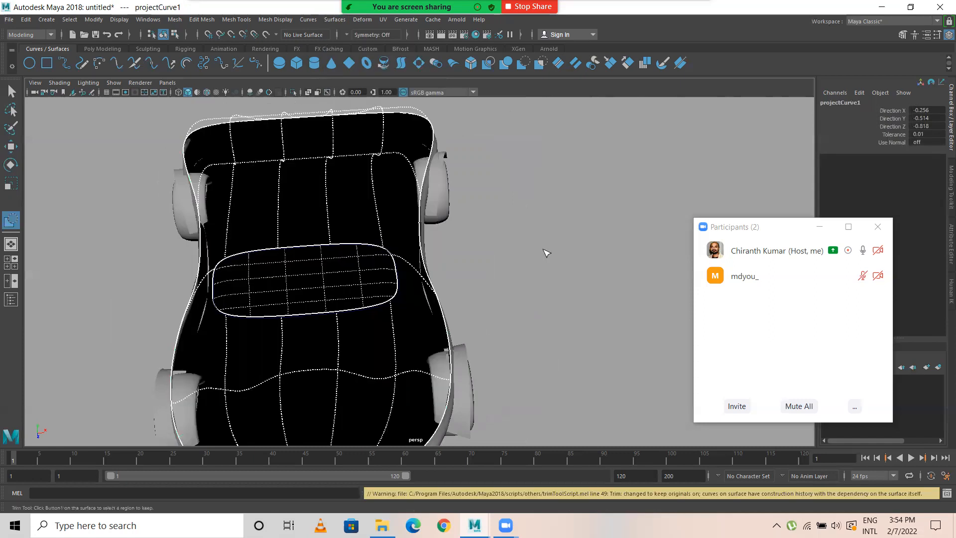
pyautogui.click(374, 193)
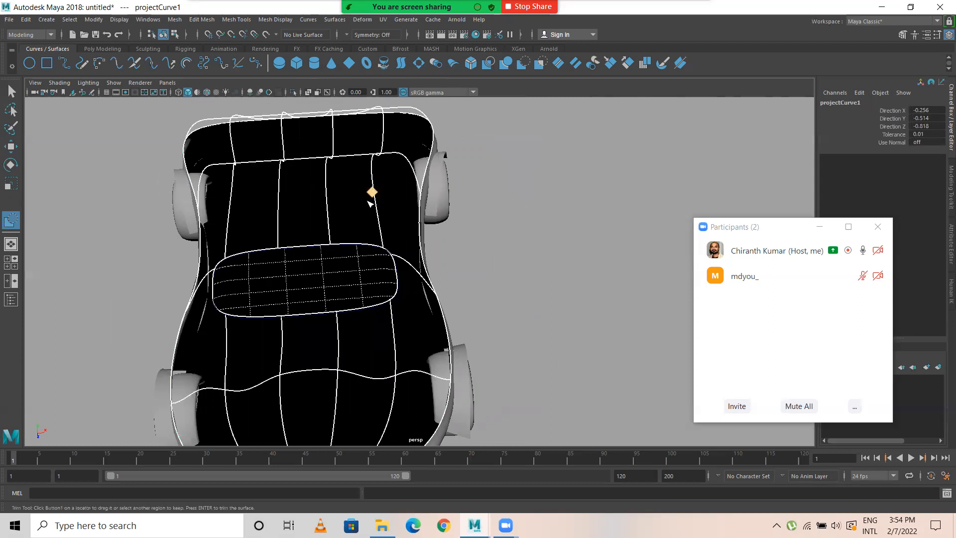
pyautogui.press('Return')
pyautogui.keyDown('alt'); pyautogui.moveTo(374, 239); pyautogui.dragTo(366, 218); pyautogui.keyUp('alt')
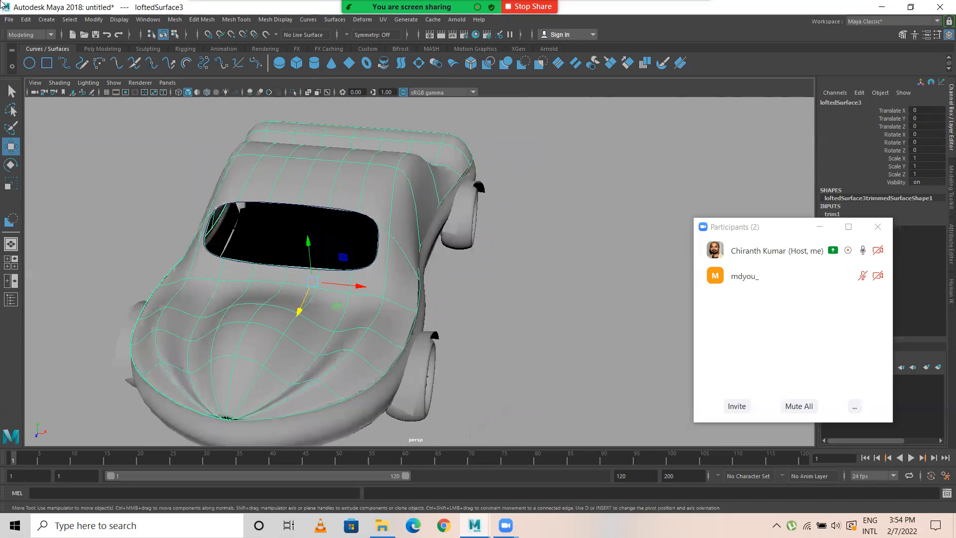
# Step: Delete the construction history of the trimmed upper body surface
pyautogui.click(25, 19)
pyautogui.moveTo(80, 137)
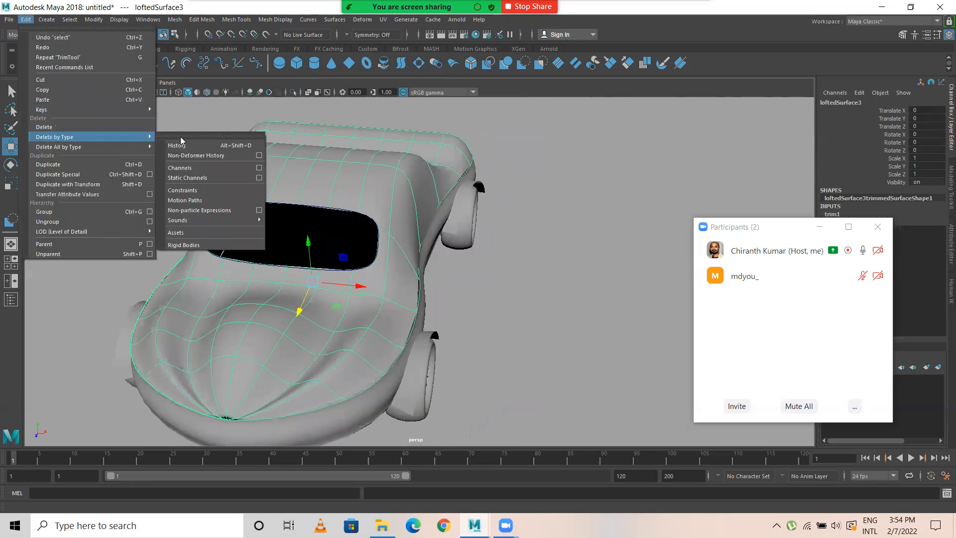
pyautogui.click(177, 145)
# Step: Select the original windshield curve and move it back over the rear window slope, to about Translate Z -5.21
pyautogui.keyDown('alt'); pyautogui.moveTo(132, 160); pyautogui.dragTo(344, 207, button='right'); pyautogui.keyUp('alt')
pyautogui.keyDown('alt'); pyautogui.moveTo(343, 208); pyautogui.dragTo(377, 221, button='middle'); pyautogui.keyUp('alt')
pyautogui.click(309, 185)
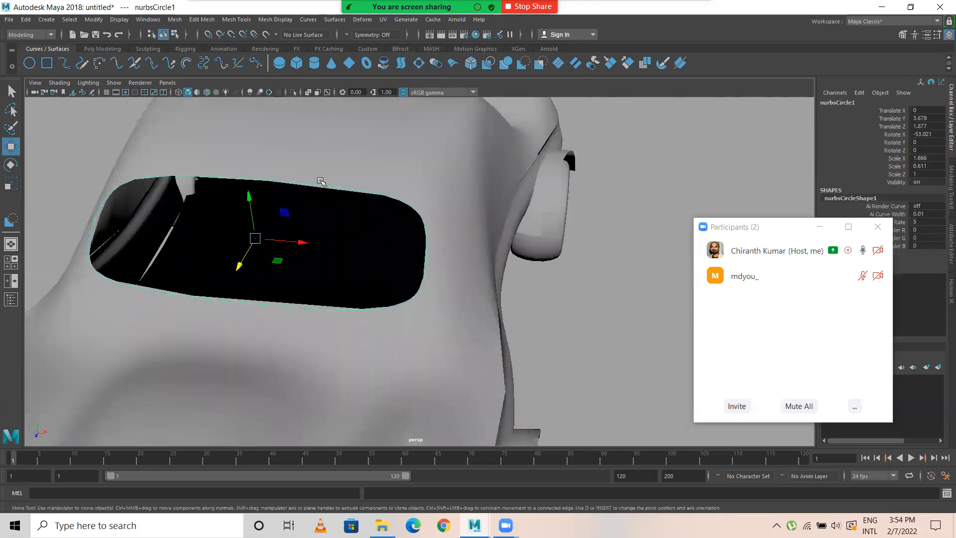
pyautogui.press('space')
pyautogui.press('space')
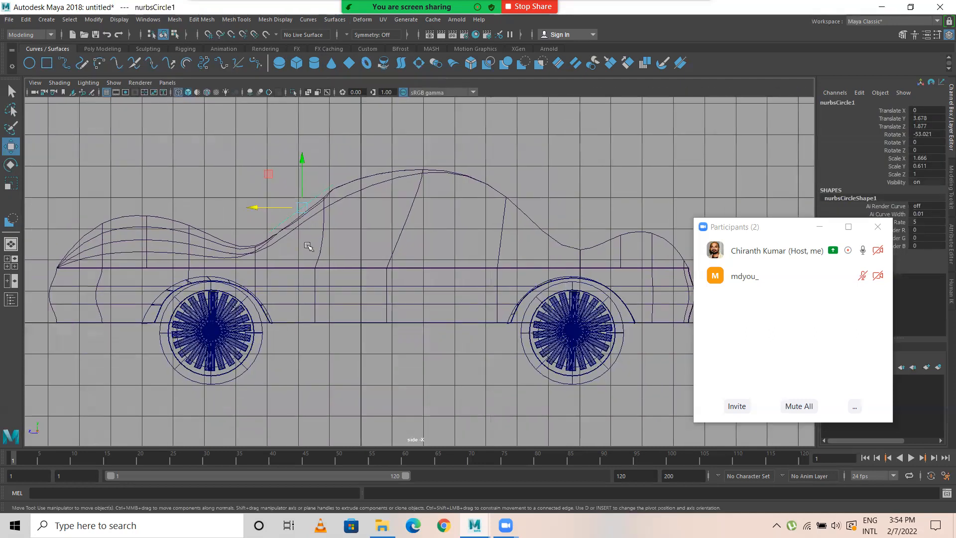
pyautogui.moveTo(257, 207); pyautogui.dragTo(423, 211)
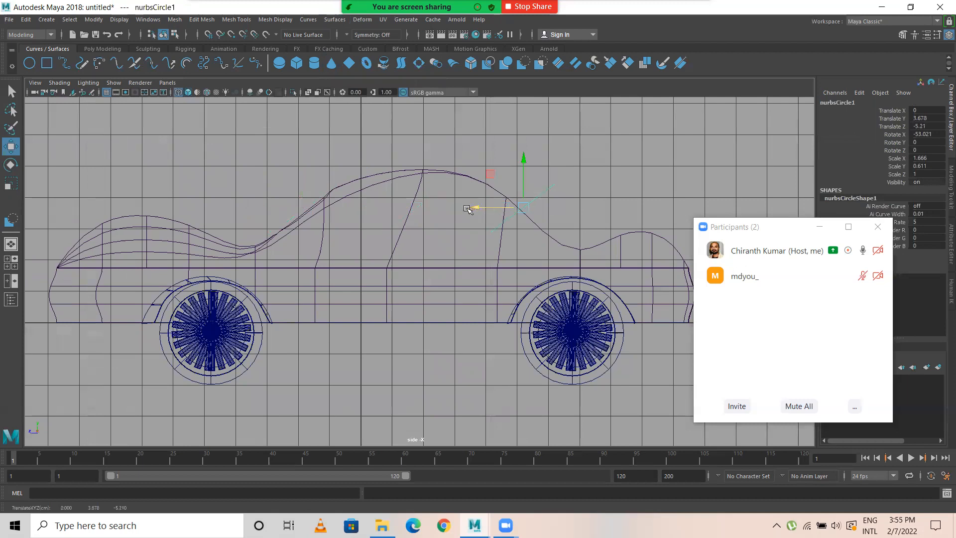
# Step: Rotate the curve to about -130.92 in X along the rear slope and scale it to about 1.308, 0.397, 0.884 for the rear window
pyautogui.press('e')
pyautogui.moveTo(492, 185); pyautogui.dragTo(523, 229)
pyautogui.press('r')
pyautogui.press('space')
pyautogui.press('space')
pyautogui.moveTo(555, 257); pyautogui.dragTo(509, 217)
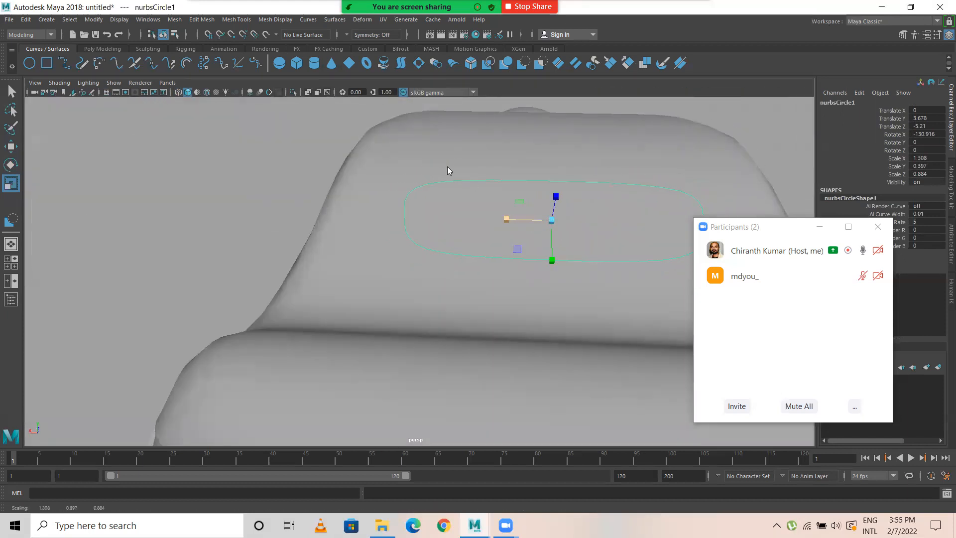
pyautogui.press('space')
pyautogui.press('space')
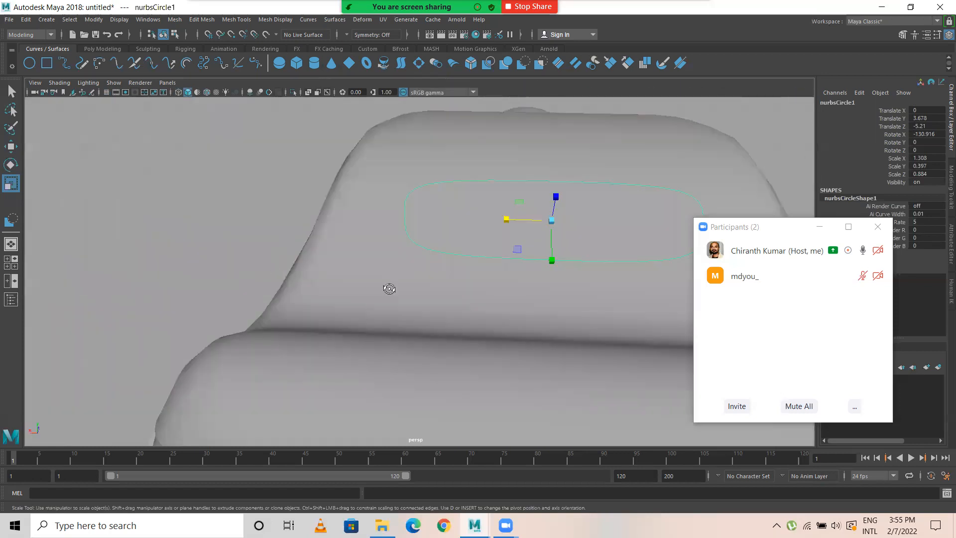
# Step: Try to project the rear window curve onto the upper body surface, and undo the projection
pyautogui.keyDown('alt'); pyautogui.moveTo(389, 288); pyautogui.dragTo(448, 292); pyautogui.keyUp('alt')
pyautogui.keyDown('shift'); pyautogui.click(568, 194); pyautogui.keyUp('shift')
pyautogui.keyDown('alt'); pyautogui.moveTo(525, 188); pyautogui.dragTo(434, 253, button='middle'); pyautogui.keyUp('alt')
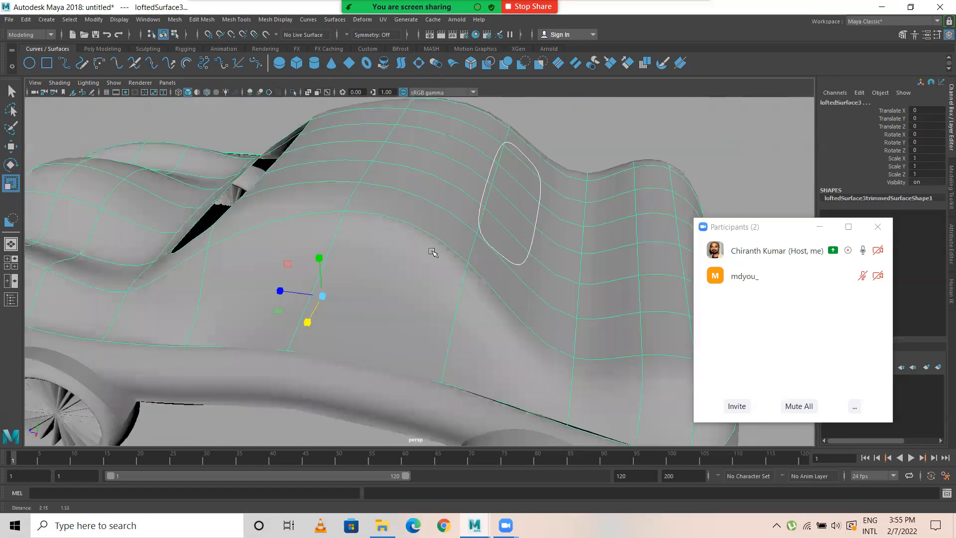
pyautogui.click(334, 19)
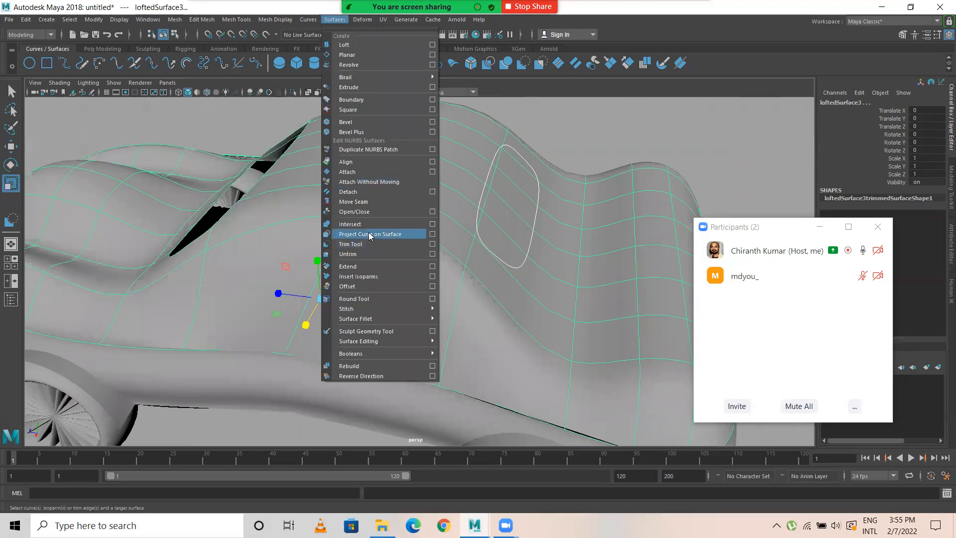
pyautogui.click(370, 234)
pyautogui.keyDown('alt'); pyautogui.moveTo(553, 215); pyautogui.dragTo(393, 279); pyautogui.keyUp('alt')
pyautogui.hotkey('ctrl', 'z')
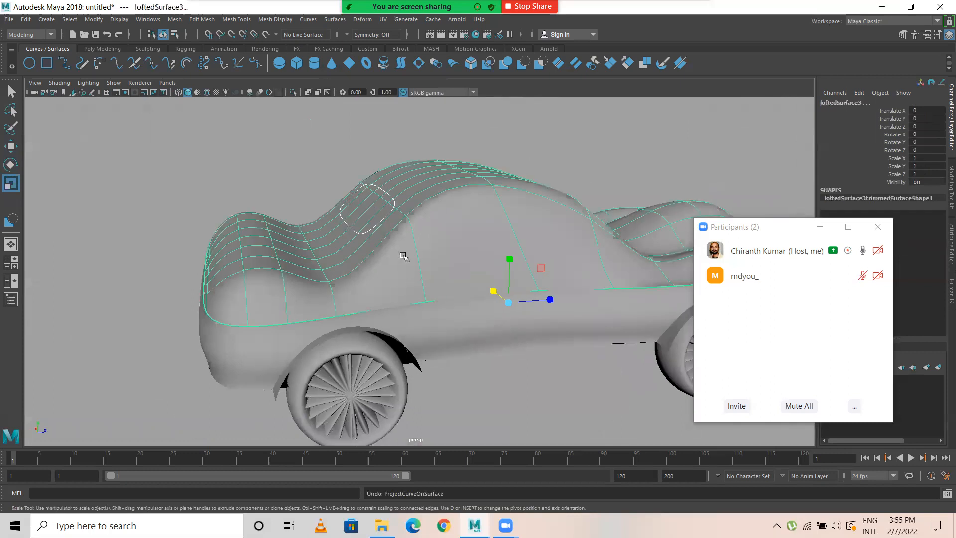
# Step: Select the rear window curve and shift it slightly toward the front in side view, to about Translate Z -5.146
pyautogui.click(340, 155)
pyautogui.click(344, 201)
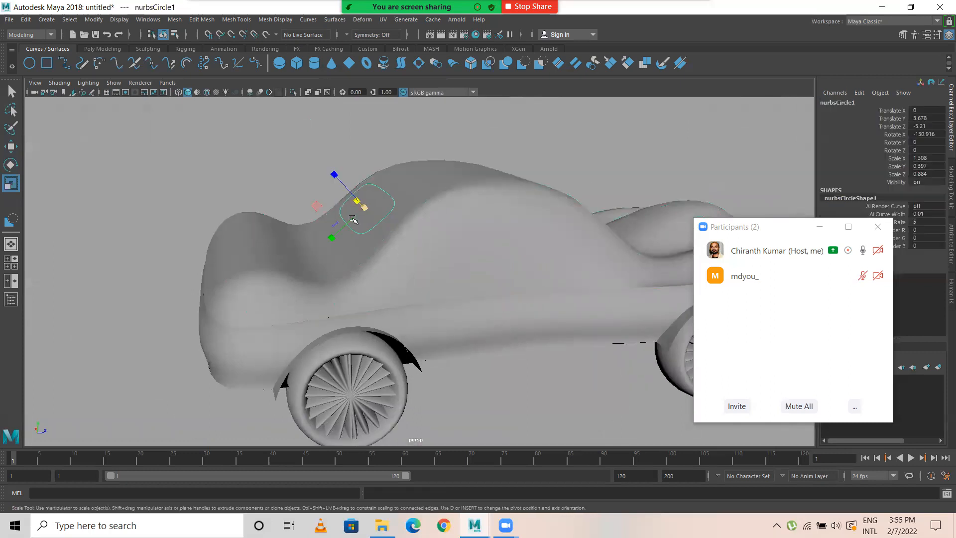
pyautogui.press('space')
pyautogui.press('space')
pyautogui.keyDown('alt'); pyautogui.moveTo(518, 274); pyautogui.dragTo(480, 272, button='middle'); pyautogui.keyUp('alt')
pyautogui.press('w')
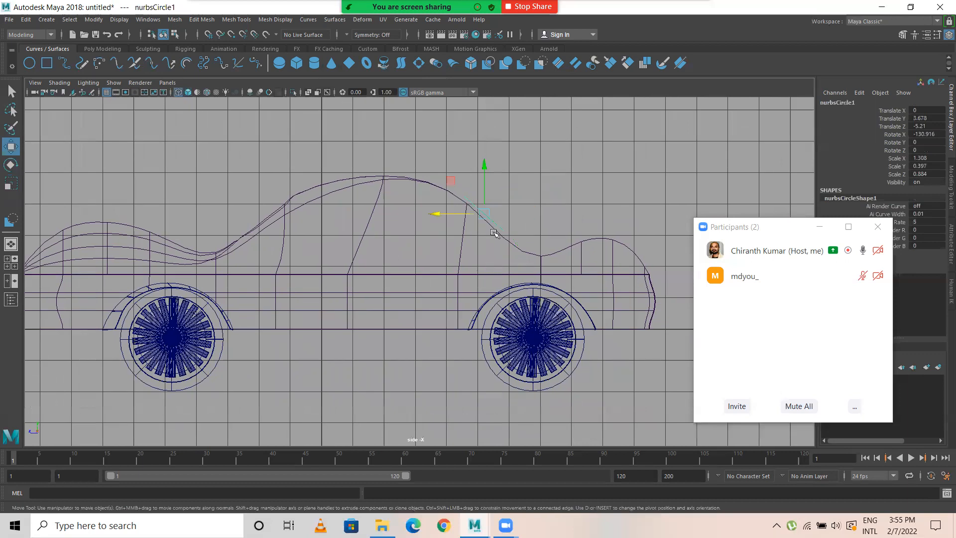
pyautogui.moveTo(431, 213); pyautogui.dragTo(430, 214)
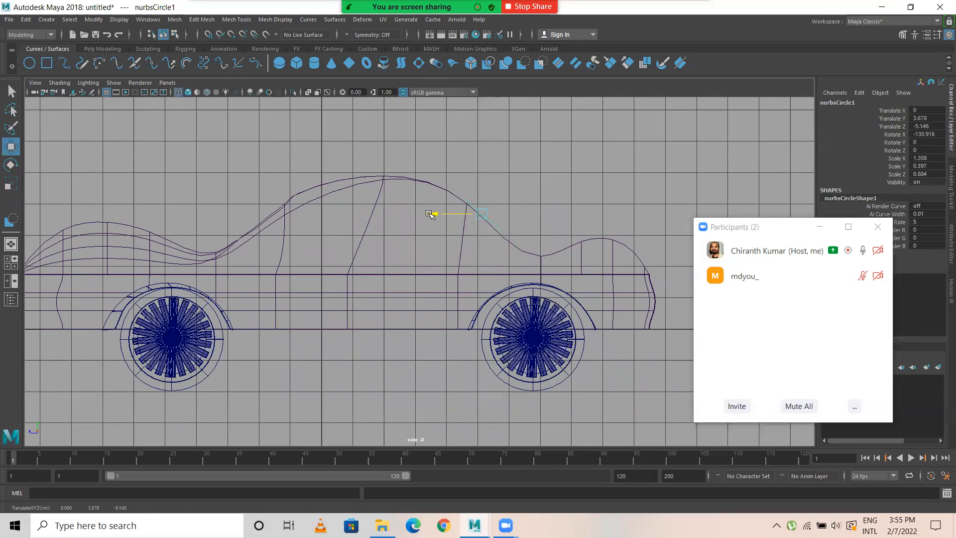
# Step: Project the rear window curve onto the upper body surface from a rear perspective view
pyautogui.press('space')
pyautogui.press('space')
pyautogui.keyDown('alt'); pyautogui.moveTo(419, 257); pyautogui.dragTo(452, 279); pyautogui.keyUp('alt')
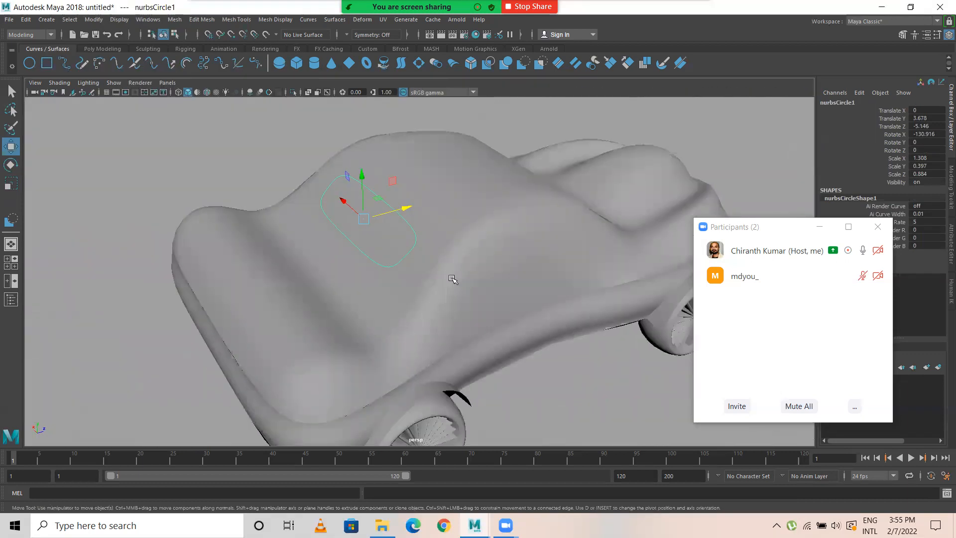
pyautogui.click(452, 279)
pyautogui.click(335, 20)
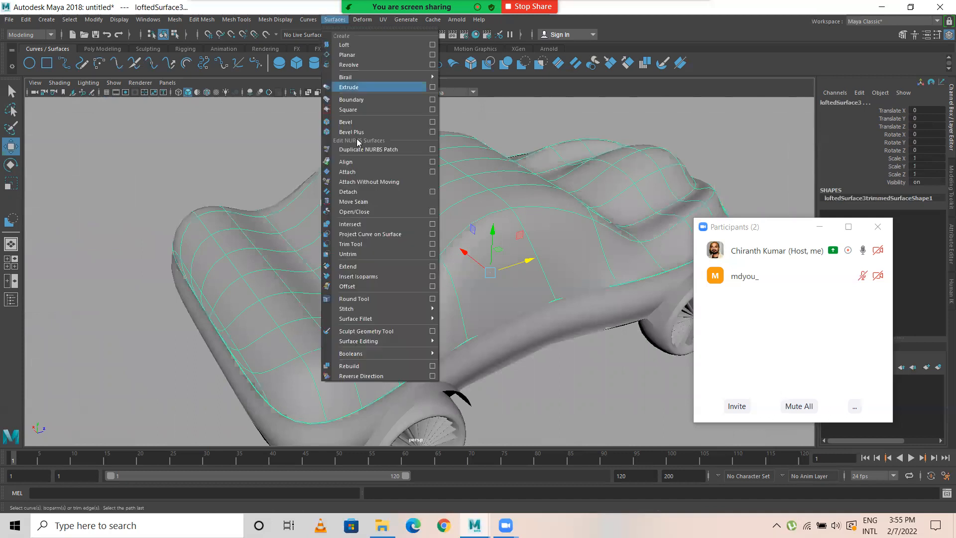
pyautogui.click(378, 235)
pyautogui.keyDown('alt'); pyautogui.moveTo(504, 284); pyautogui.dragTo(307, 218); pyautogui.keyUp('alt')
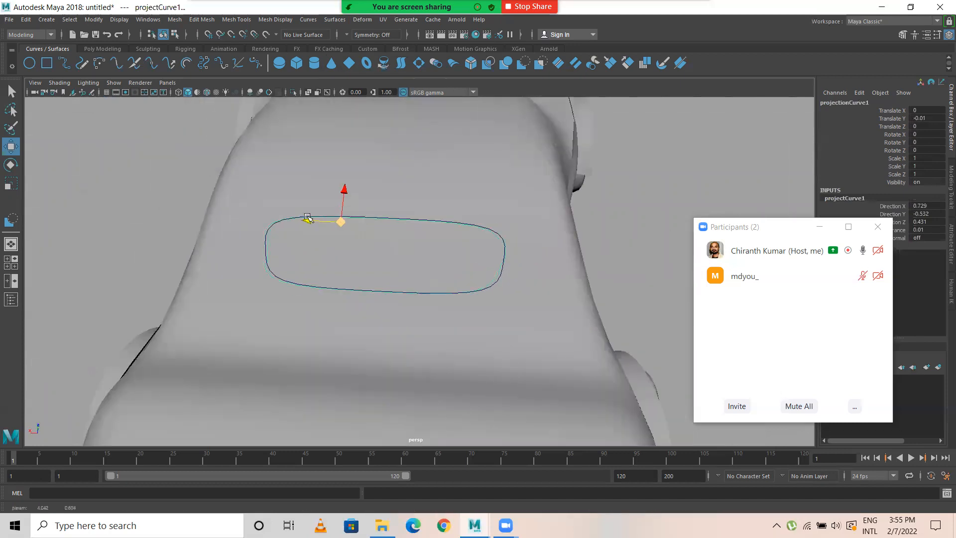
# Step: Delete the extra projected curve in wireframe display and pick out the remaining projected curve at the rear window
pyautogui.keyDown('alt'); pyautogui.moveTo(253, 243); pyautogui.dragTo(340, 295); pyautogui.keyUp('alt')
pyautogui.press('4')
pyautogui.click(418, 338)
pyautogui.press('Delete')
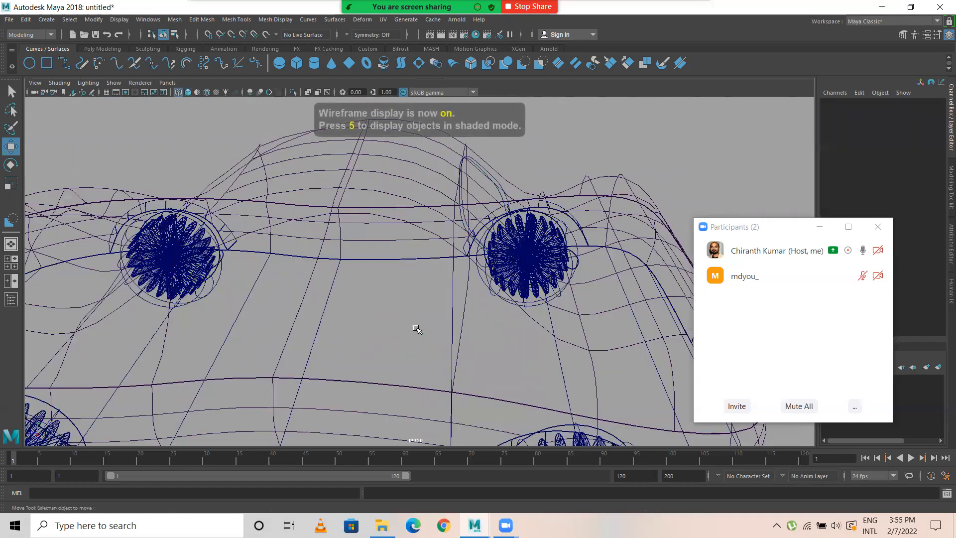
pyautogui.keyDown('alt'); pyautogui.moveTo(520, 290); pyautogui.dragTo(427, 306); pyautogui.keyUp('alt')
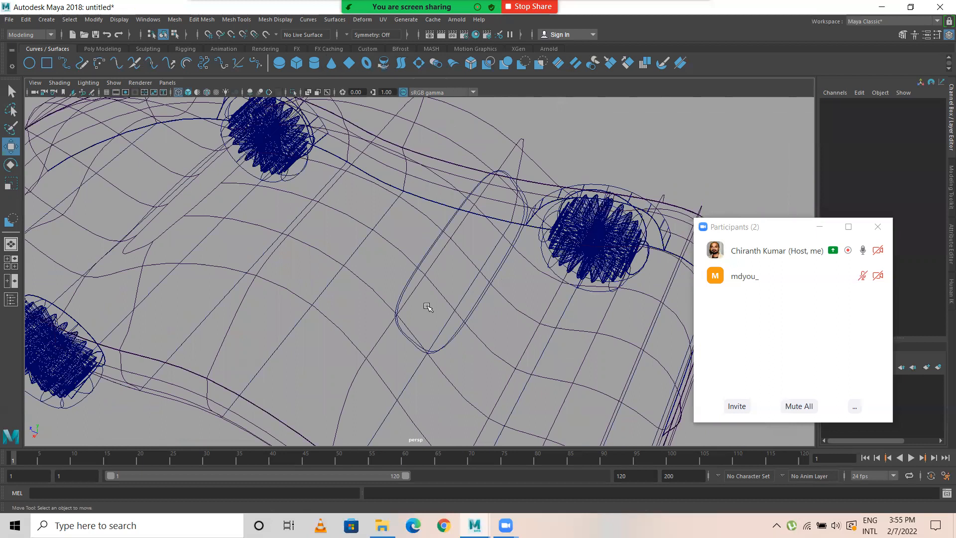
pyautogui.click(399, 329)
pyautogui.scroll(6, 381, 318)
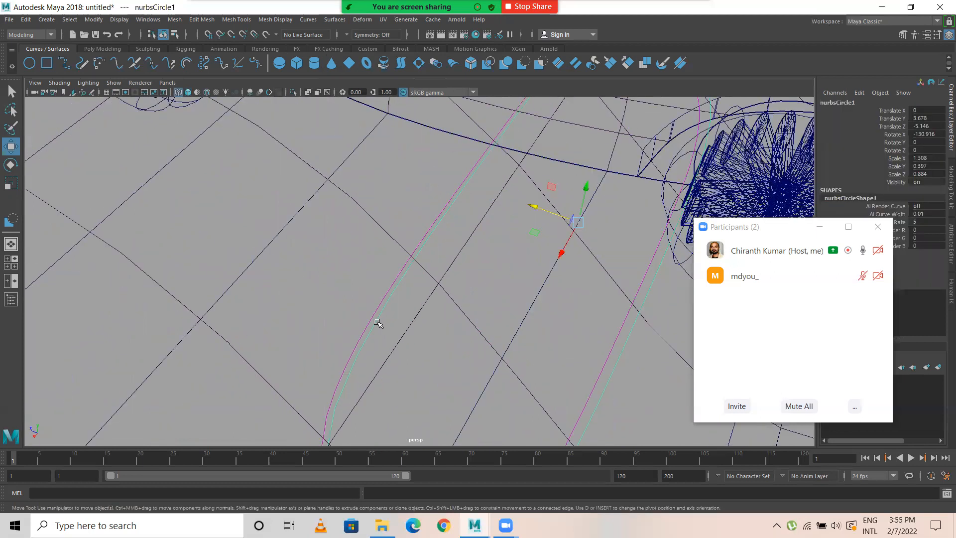
pyautogui.press('f')
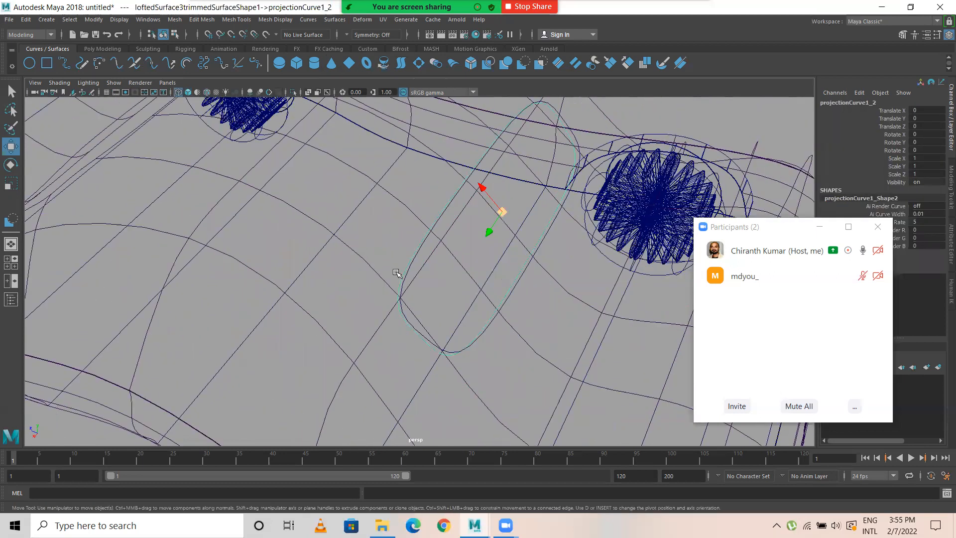
pyautogui.press('6')
# Step: Trim the rear window opening out of the upper body surface, keeping the region outside the projected curve
pyautogui.keyDown('shift'); pyautogui.click(341, 233); pyautogui.keyUp('shift')
pyautogui.scroll(-5, 418, 248)
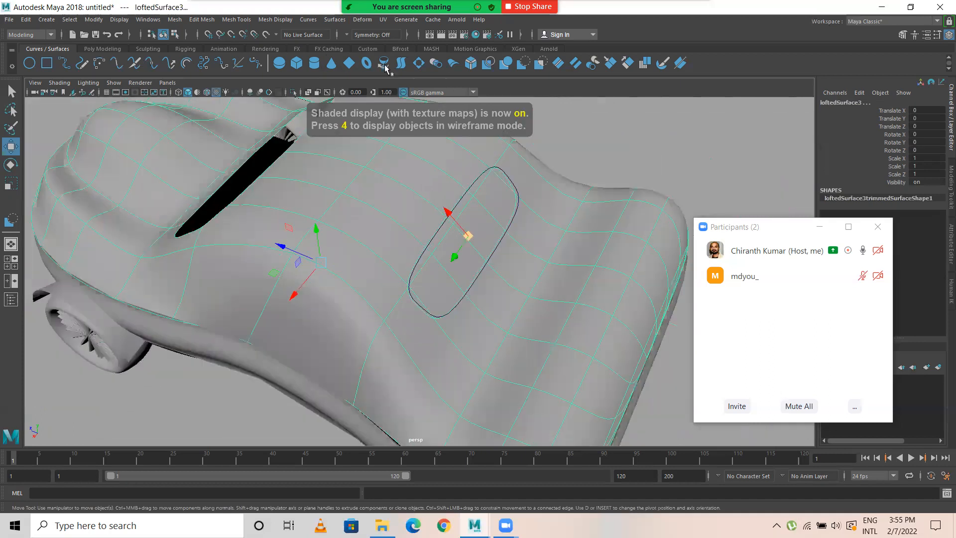
pyautogui.click(335, 19)
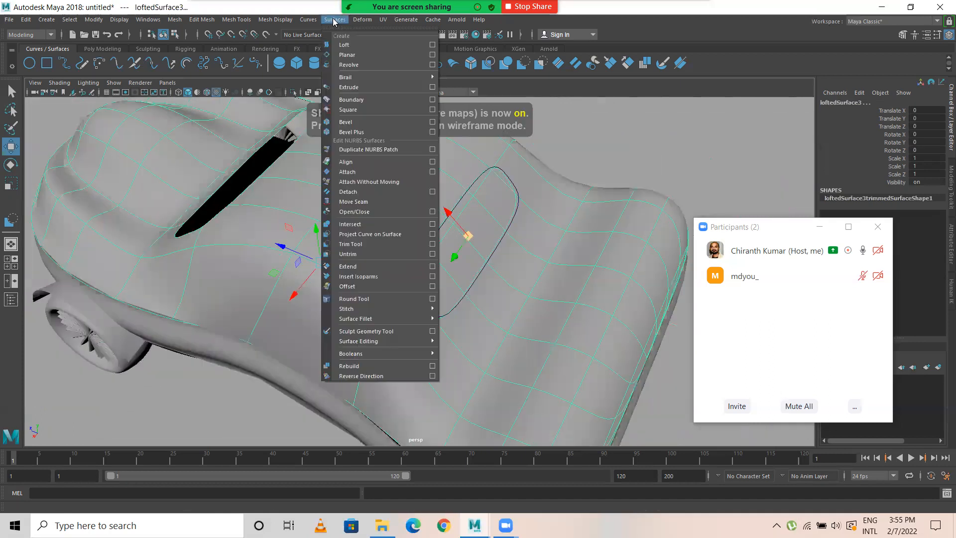
pyautogui.click(360, 244)
pyautogui.click(369, 202)
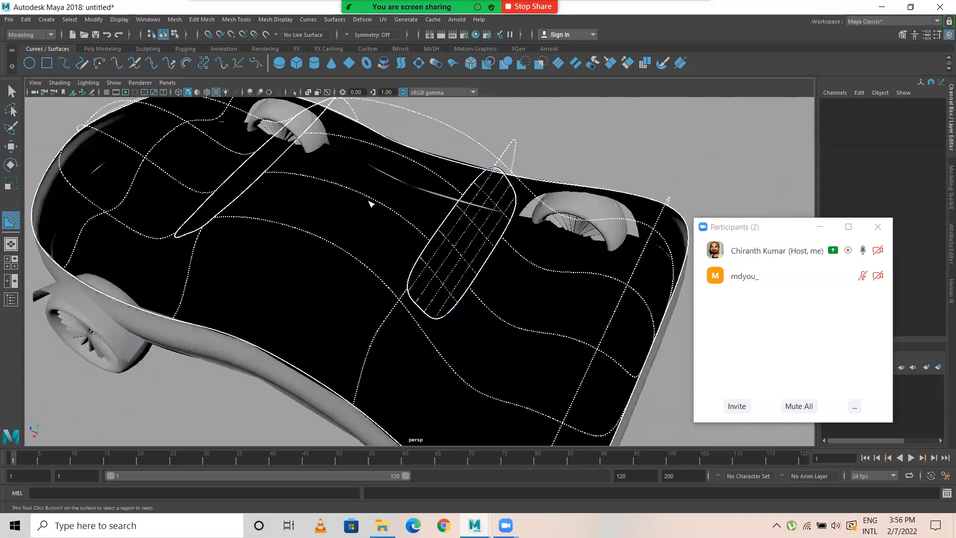
pyautogui.press('Return')
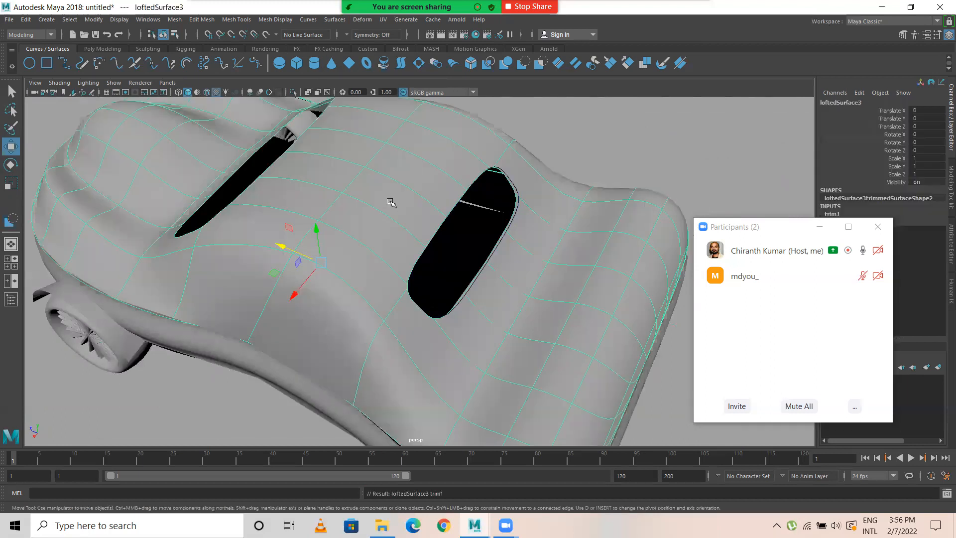
# Step: Delete the construction history of the upper body surface with the rear window opening
pyautogui.keyDown('alt'); pyautogui.moveTo(401, 227); pyautogui.dragTo(387, 159); pyautogui.keyUp('alt')
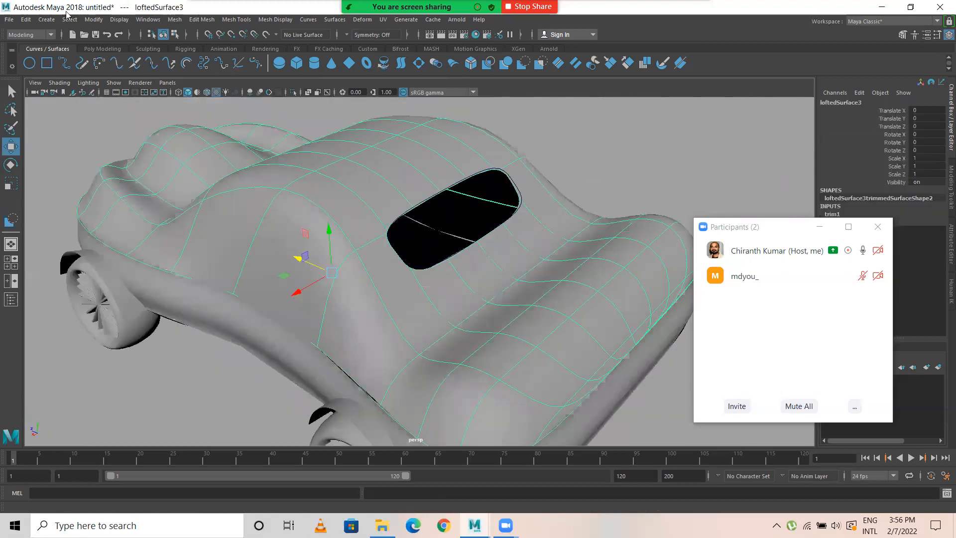
pyautogui.click(46, 19)
pyautogui.click(25, 19)
pyautogui.click(25, 20)
pyautogui.moveTo(87, 141)
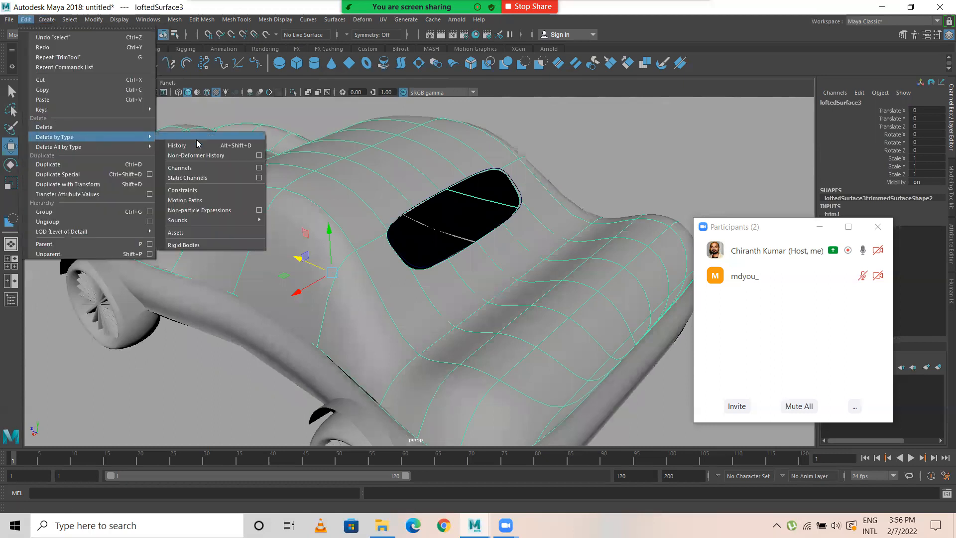
pyautogui.click(178, 145)
# Step: Move the original window curve in front of the car's nose, to about Translate Y 1.037 and Translate Z 12.036
pyautogui.click(420, 204)
pyautogui.moveTo(431, 206); pyautogui.dragTo(49, 164)
pyautogui.keyDown('alt'); pyautogui.moveTo(163, 209); pyautogui.dragTo(362, 254, button='middle'); pyautogui.keyUp('alt')
pyautogui.keyDown('alt'); pyautogui.moveTo(361, 254); pyautogui.dragTo(197, 249); pyautogui.keyUp('alt')
# Step: Reset the curve's Rotate X to 0 so it stands upright in front of the nose
pyautogui.press('space')
pyautogui.press('space')
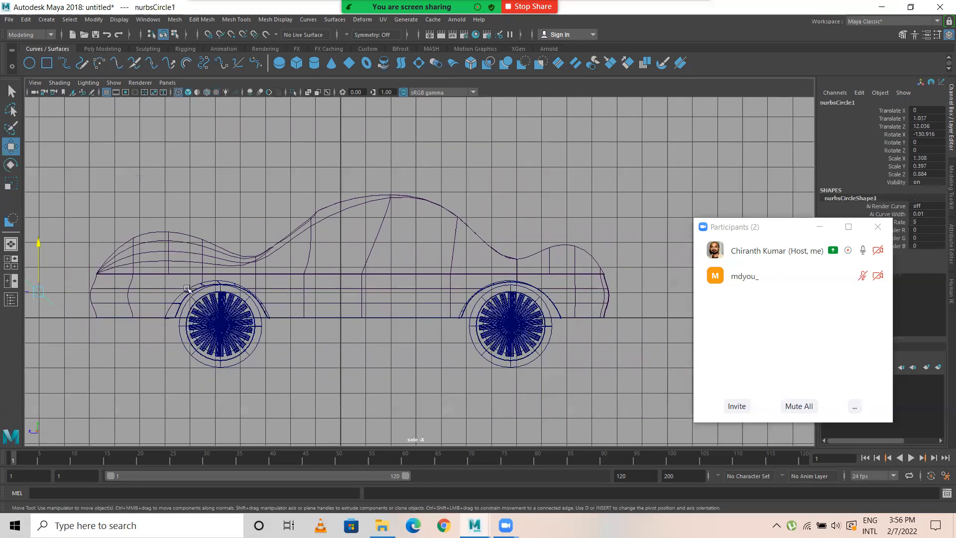
pyautogui.keyDown('alt'); pyautogui.moveTo(187, 289); pyautogui.dragTo(255, 284, button='middle'); pyautogui.keyUp('alt')
pyautogui.click(944, 134)
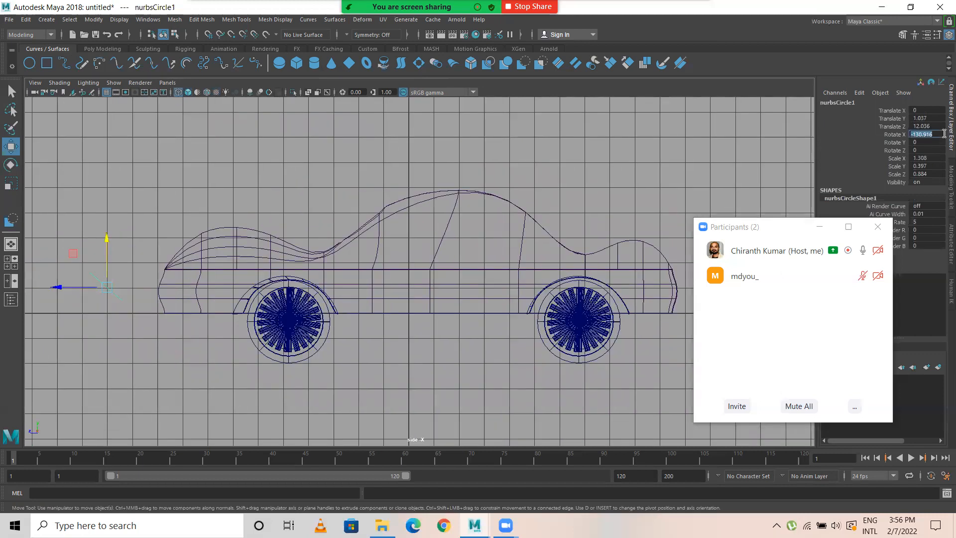
pyautogui.write('0')
pyautogui.press('Return')
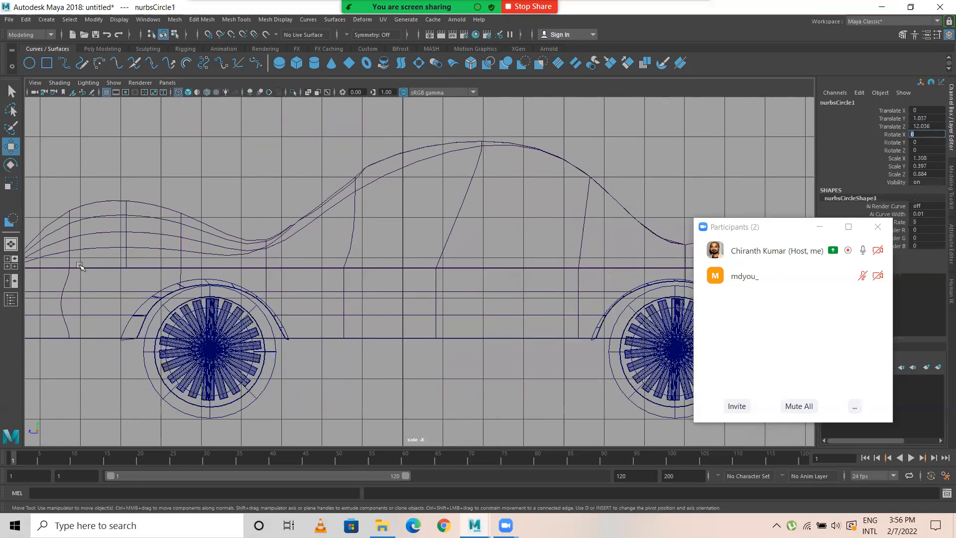
# Step: Move the curve against the front of the lower body, to about Translate Y 0.926 and Translate Z 10.071
pyautogui.scroll(2, 82, 267)
pyautogui.moveTo(36, 290); pyautogui.dragTo(112, 304)
pyautogui.moveTo(152, 246); pyautogui.dragTo(155, 256)
# Step: Scale the curve to about 1.439 in X and 0.277 in Y to fit the front of the lower body
pyautogui.press('r')
pyautogui.press('space')
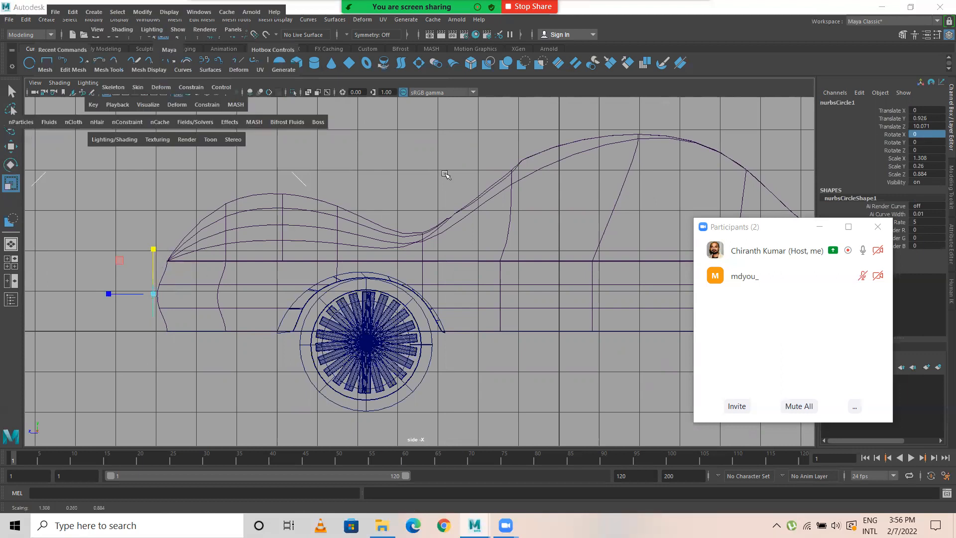
pyautogui.moveTo(166, 50); pyautogui.dragTo(166, 30)
pyautogui.moveTo(313, 303)
pyautogui.keyDown('alt'); pyautogui.mouseDown()
pyautogui.moveTo(335, 312)
pyautogui.moveTo(339, 304)
pyautogui.mouseUp(); pyautogui.keyUp('alt')
pyautogui.keyDown('alt'); pyautogui.moveTo(446, 277); pyautogui.dragTo(381, 232); pyautogui.keyUp('alt')
pyautogui.moveTo(379, 239); pyautogui.dragTo(380, 236)
pyautogui.keyDown('alt'); pyautogui.moveTo(425, 316); pyautogui.dragTo(404, 384); pyautogui.keyUp('alt')
# Step: Move the curve's outer control vertices back along Z in top view to bend it around the rounded nose
pyautogui.press('space')
pyautogui.press('space')
pyautogui.scroll(1, 294, 321)
pyautogui.keyDown('alt'); pyautogui.moveTo(294, 321); pyautogui.dragTo(267, 85, button='middle'); pyautogui.keyUp('alt')
pyautogui.moveTo(493, 269); pyautogui.dragTo(350, 268, button='right')
pyautogui.moveTo(335, 217); pyautogui.dragTo(379, 301)
pyautogui.keyDown('shift'); pyautogui.moveTo(199, 235); pyautogui.dragTo(293, 280); pyautogui.keyUp('shift')
pyautogui.press('w')
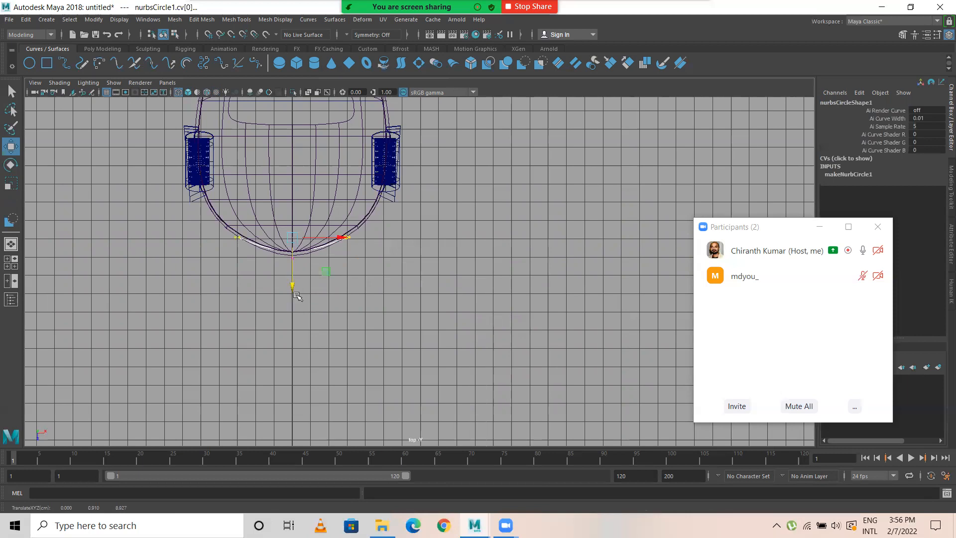
pyautogui.scroll(4, 297, 296)
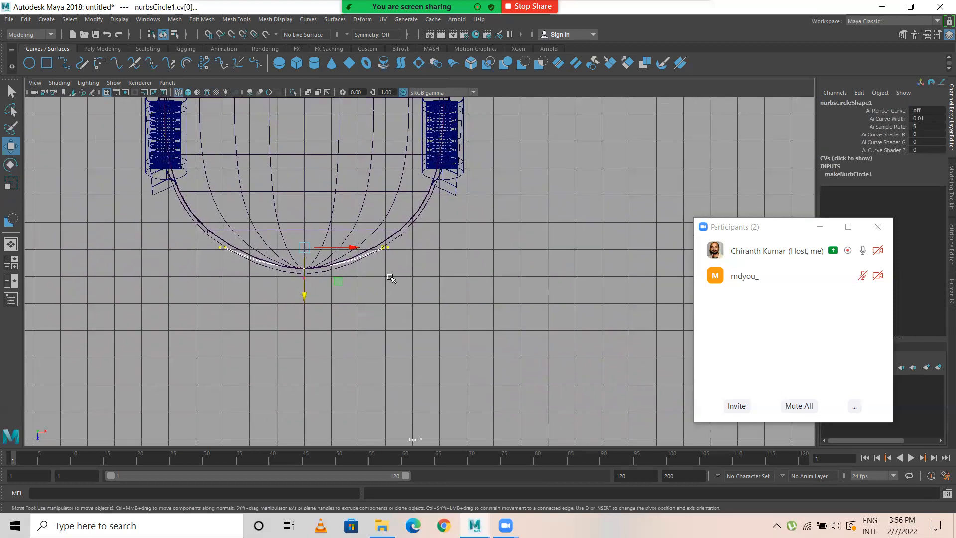
pyautogui.press('super+p')
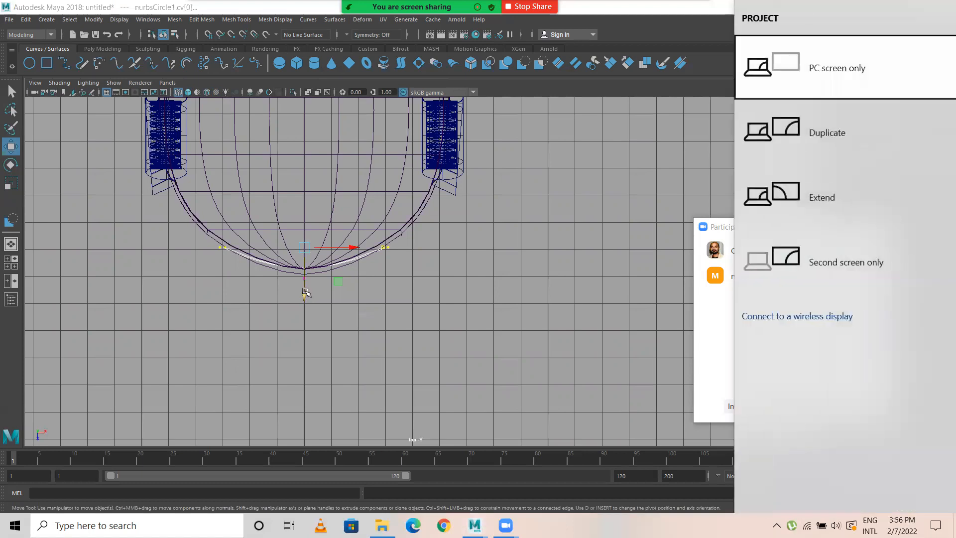
pyautogui.click(380, 324)
# Step: Return to object mode and move the whole bent curve forward to about Translate Z 10.494
pyautogui.moveTo(250, 257); pyautogui.dragTo(295, 238, button='right')
pyautogui.click(234, 303)
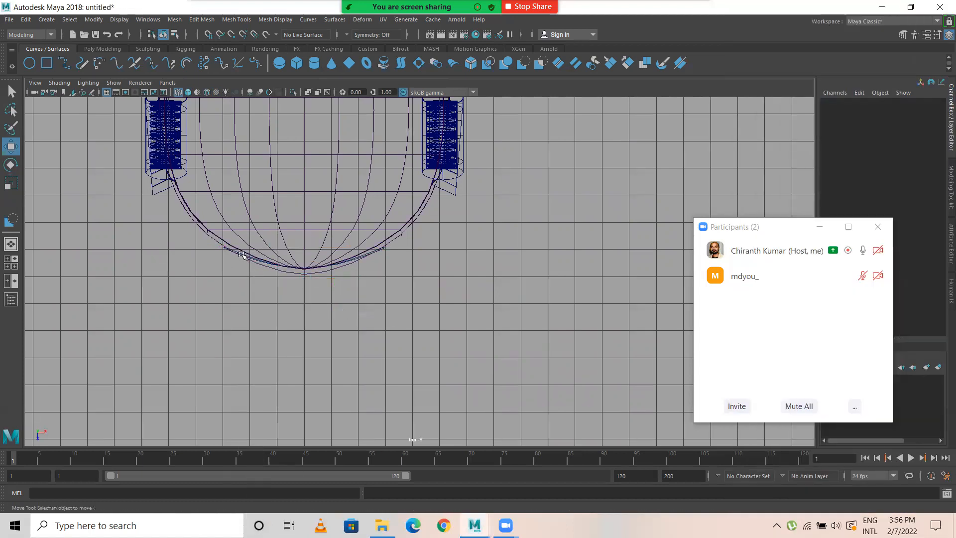
pyautogui.click(242, 254)
pyautogui.moveTo(305, 321); pyautogui.dragTo(302, 333)
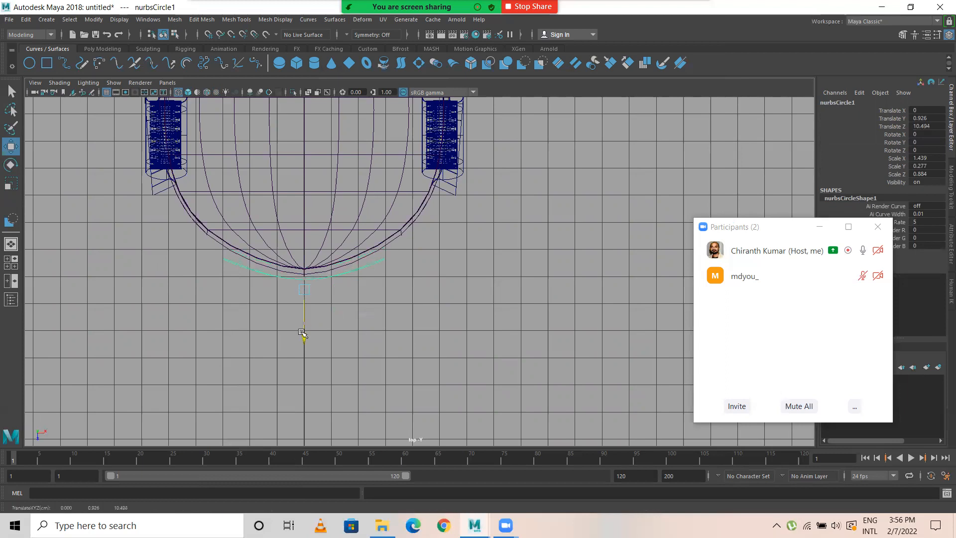
# Step: Project the bent curve onto the lower body surface at the nose from a front perspective view
pyautogui.press('space')
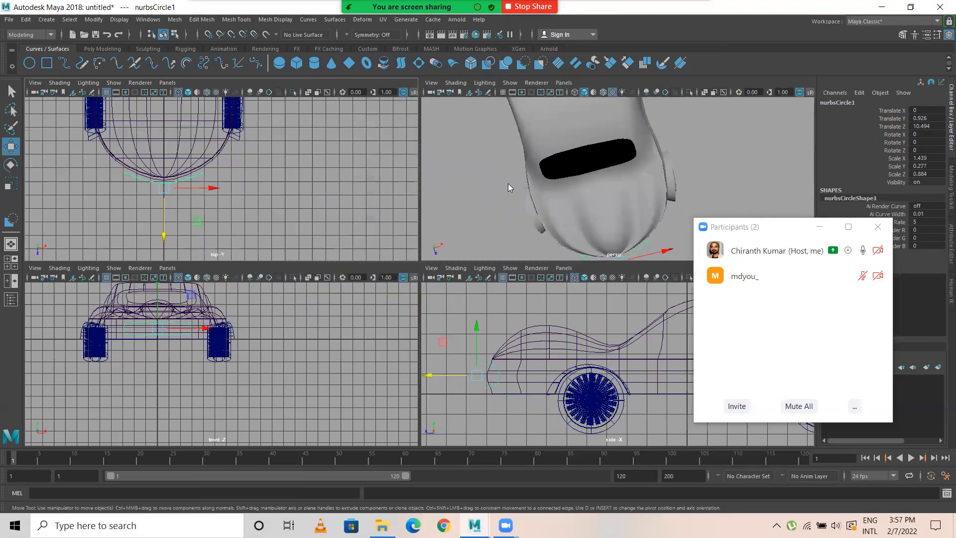
pyautogui.press('space')
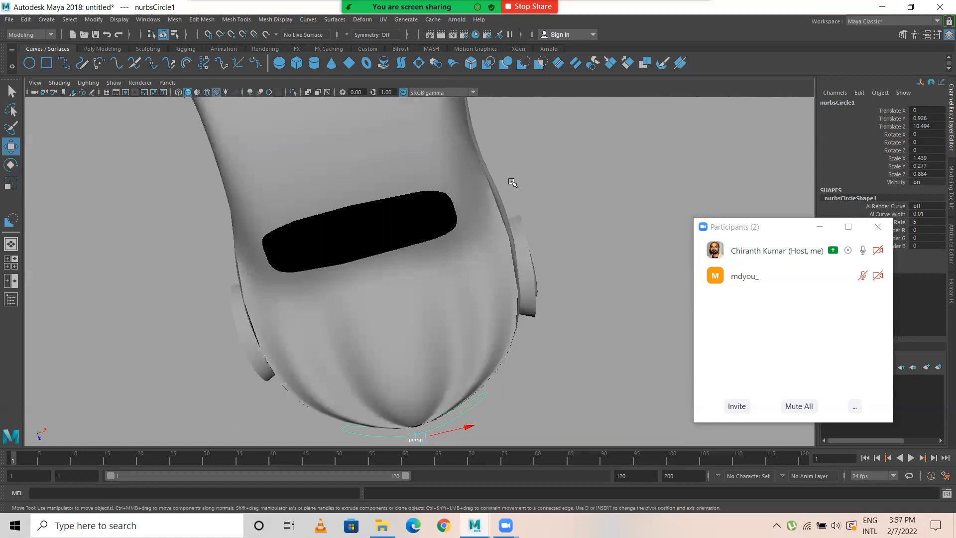
pyautogui.keyDown('alt'); pyautogui.moveTo(519, 288); pyautogui.dragTo(362, 254); pyautogui.keyUp('alt')
pyautogui.keyDown('alt'); pyautogui.moveTo(282, 242); pyautogui.dragTo(354, 308); pyautogui.keyUp('alt')
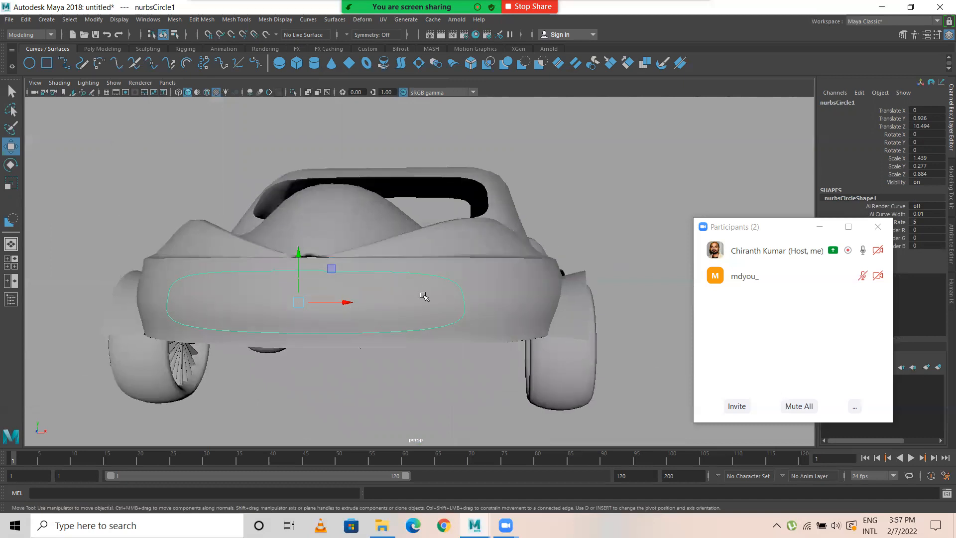
pyautogui.click(491, 282)
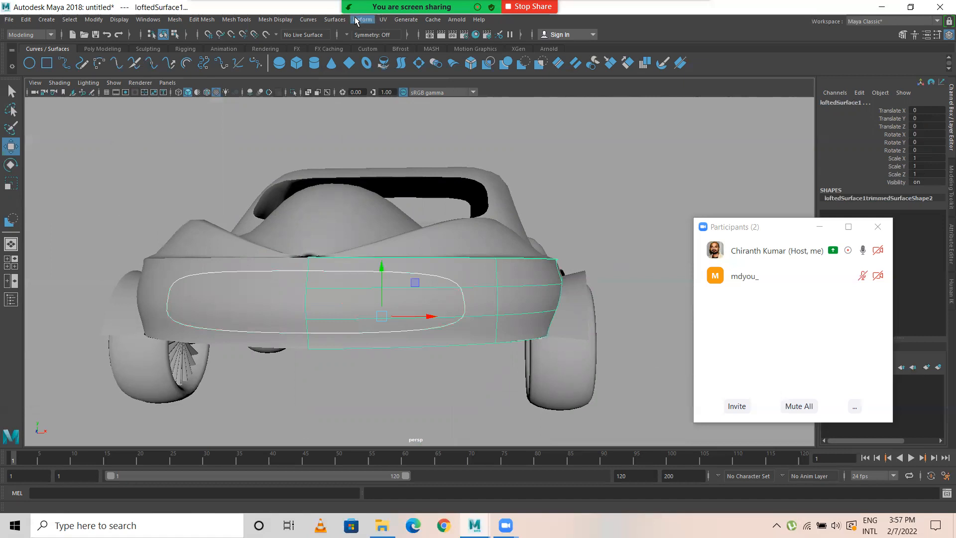
pyautogui.click(334, 19)
pyautogui.click(372, 233)
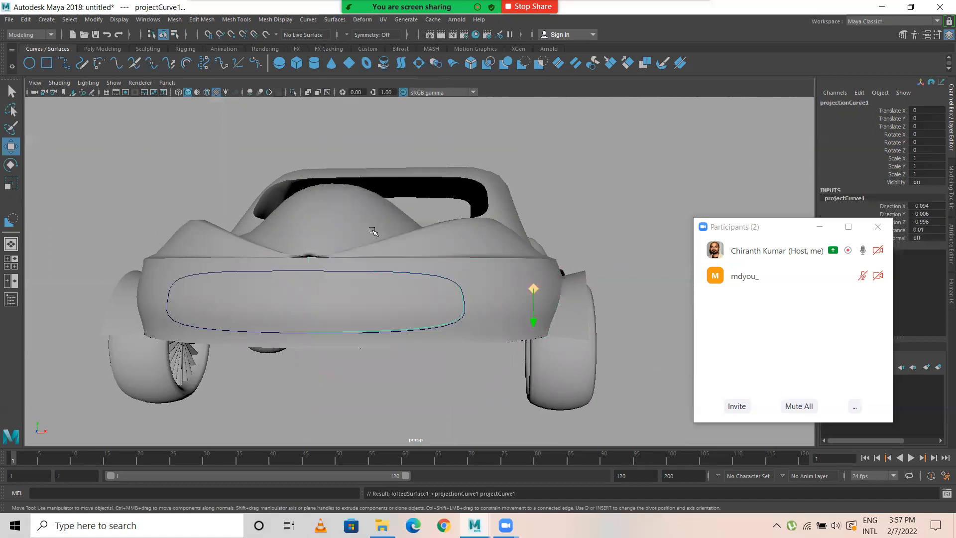
pyautogui.keyDown('alt'); pyautogui.moveTo(373, 232); pyautogui.dragTo(606, 271); pyautogui.keyUp('alt')
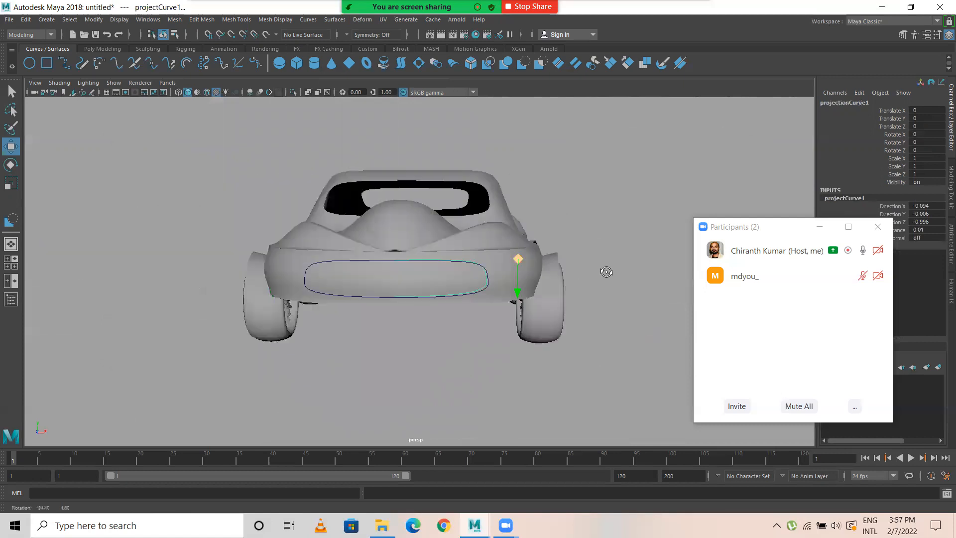
pyautogui.scroll(3, 562, 283)
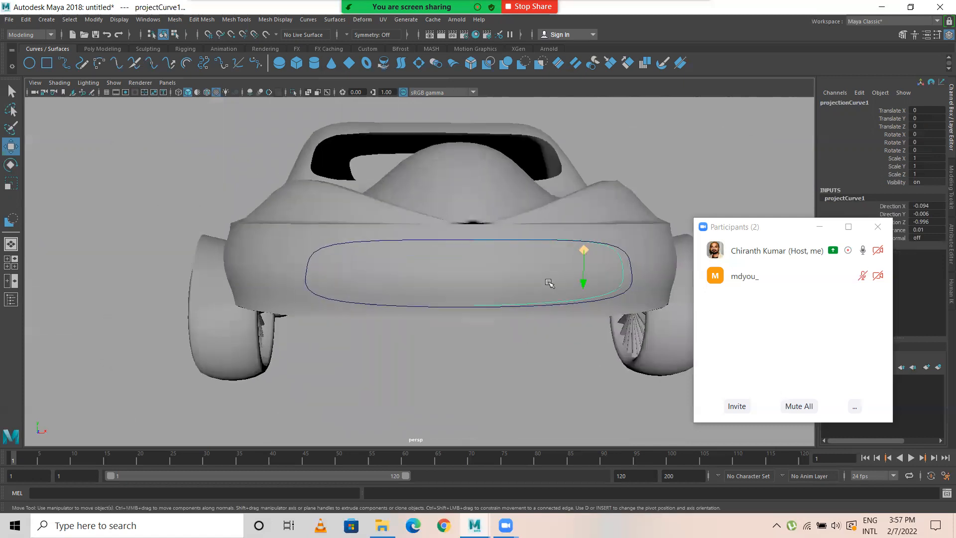
# Step: Project the bent curve onto the mirrored half of the lower body from the front view
pyautogui.click(316, 249)
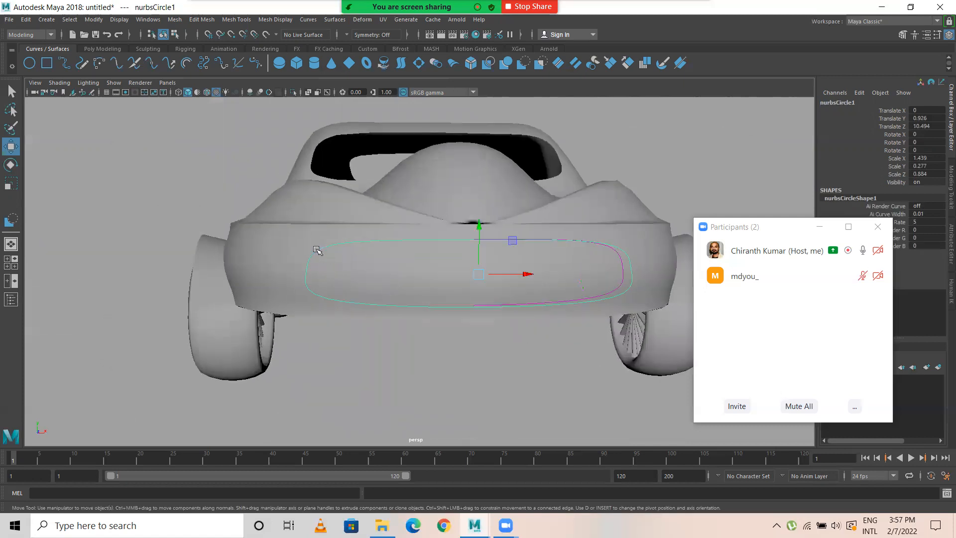
pyautogui.keyDown('shift'); pyautogui.click(352, 270); pyautogui.keyUp('shift')
pyautogui.click(335, 20)
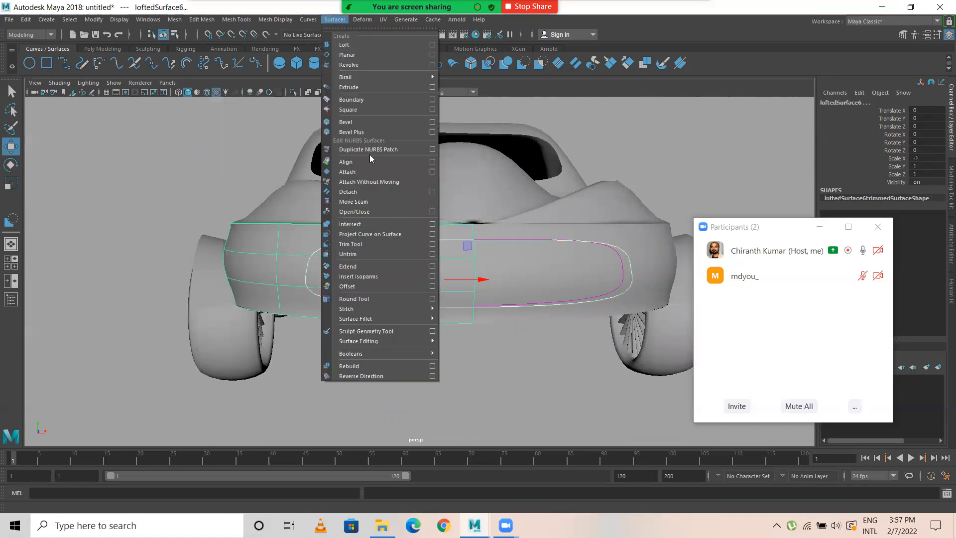
pyautogui.click(377, 235)
# Step: Delete the stray projected curves on the rear of both lower body halves in wireframe display
pyautogui.keyDown('alt'); pyautogui.moveTo(515, 276); pyautogui.dragTo(482, 258); pyautogui.keyUp('alt')
pyautogui.press('4')
pyautogui.scroll(10, 399, 281)
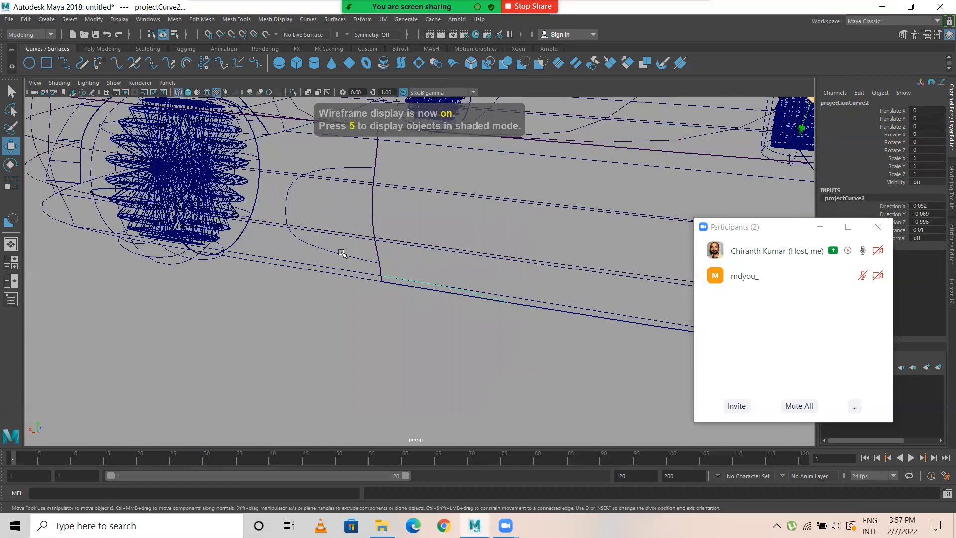
pyautogui.click(427, 288)
pyautogui.scroll(-8, 426, 288)
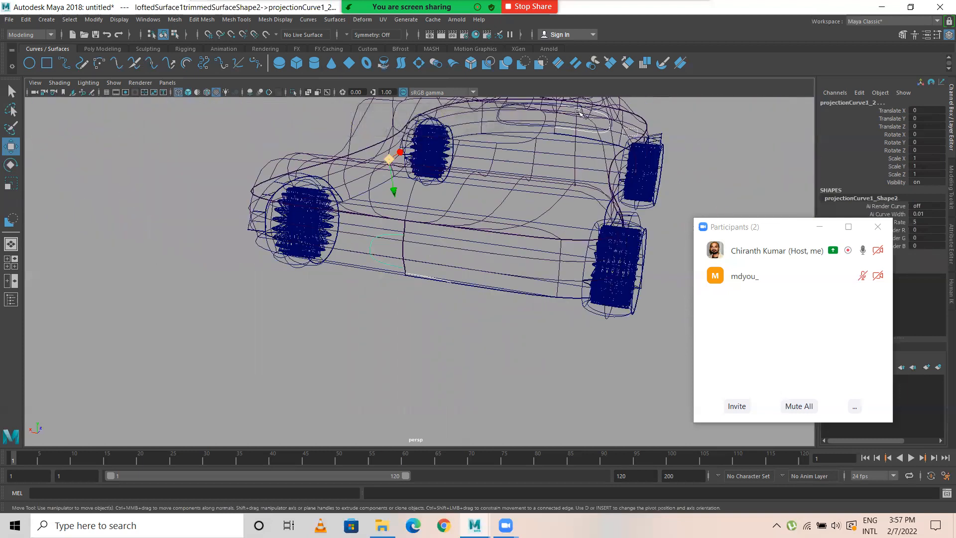
pyautogui.click(386, 261)
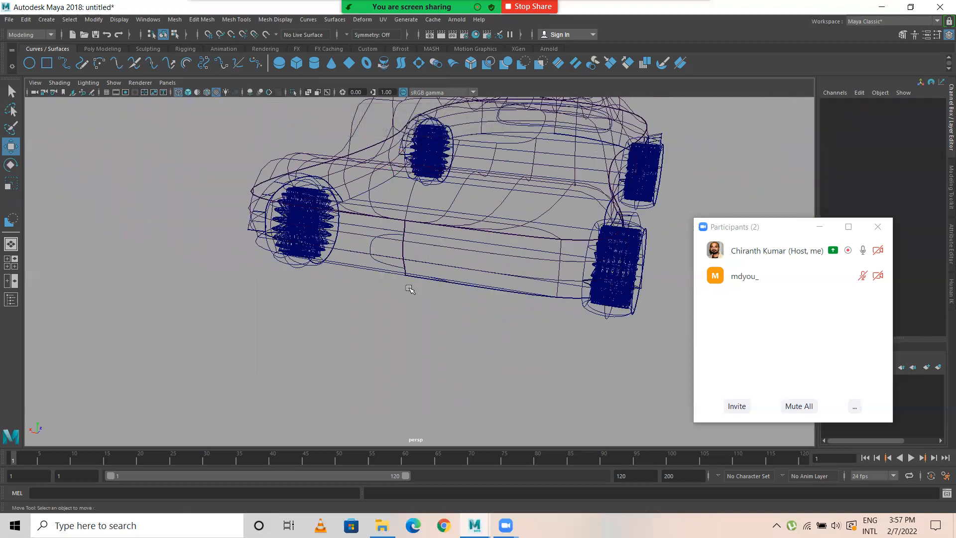
pyautogui.scroll(5, 410, 289)
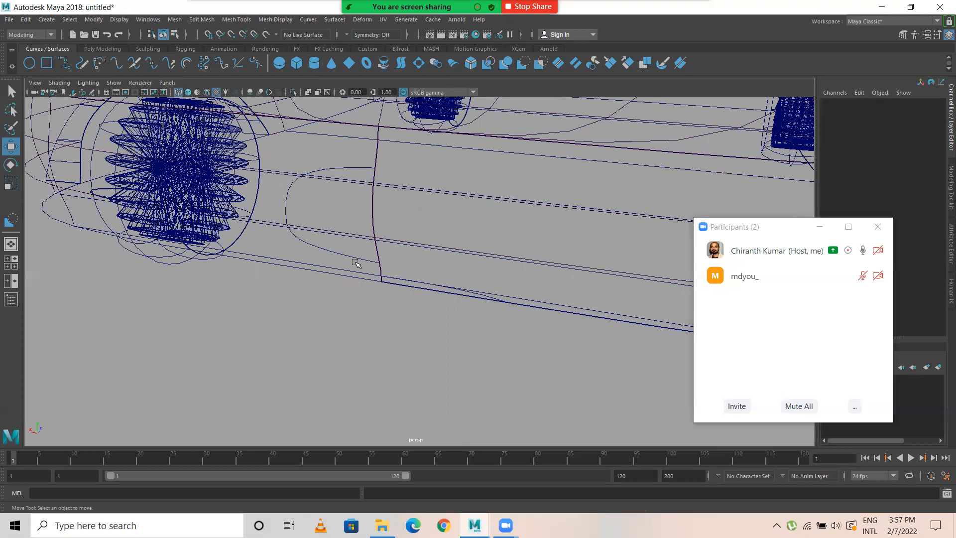
pyautogui.click(357, 262)
pyautogui.click(440, 290)
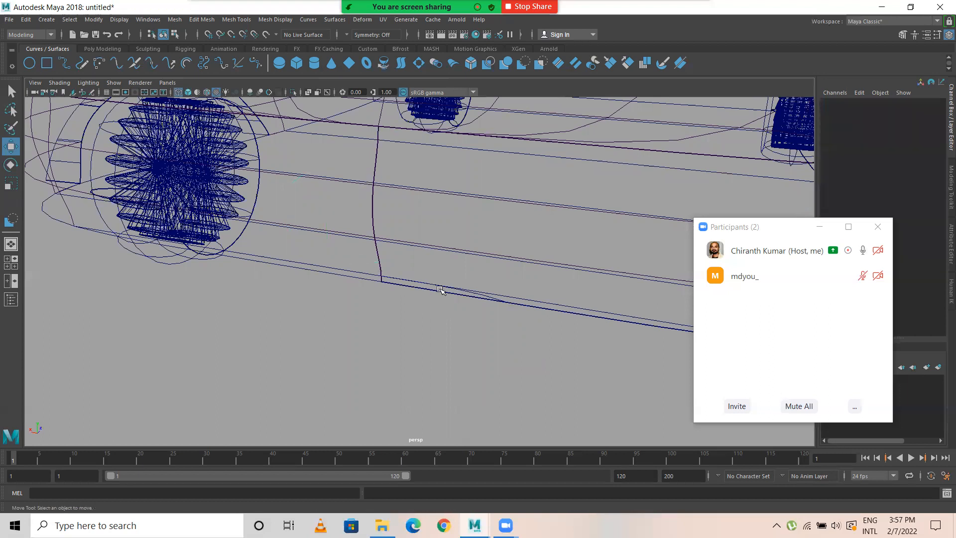
pyautogui.click(482, 294)
pyautogui.click(510, 305)
pyautogui.scroll(-5, 512, 306)
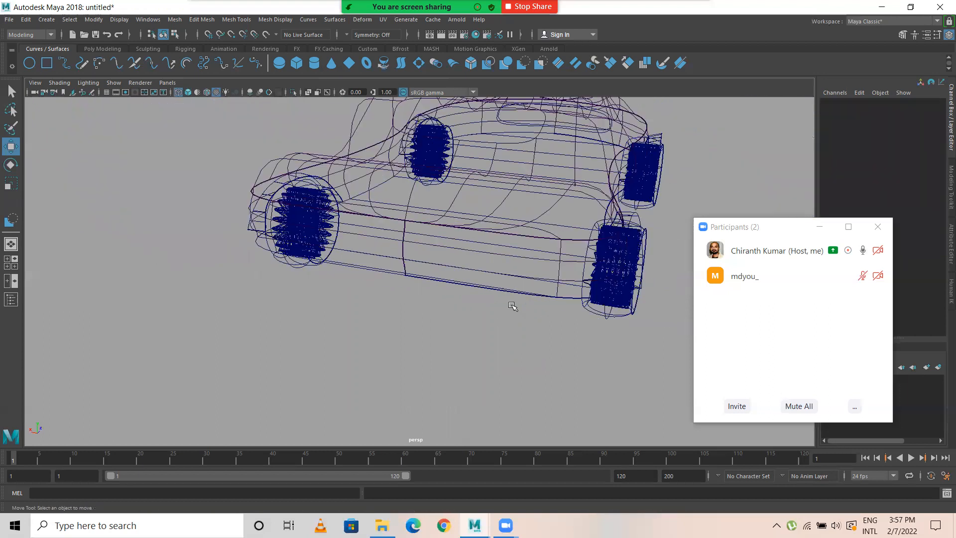
# Step: Trim the grille opening out of the mirrored lower body half in shaded display, keeping the region outside the projected curve
pyautogui.keyDown('alt'); pyautogui.moveTo(585, 241); pyautogui.dragTo(403, 230); pyautogui.keyUp('alt')
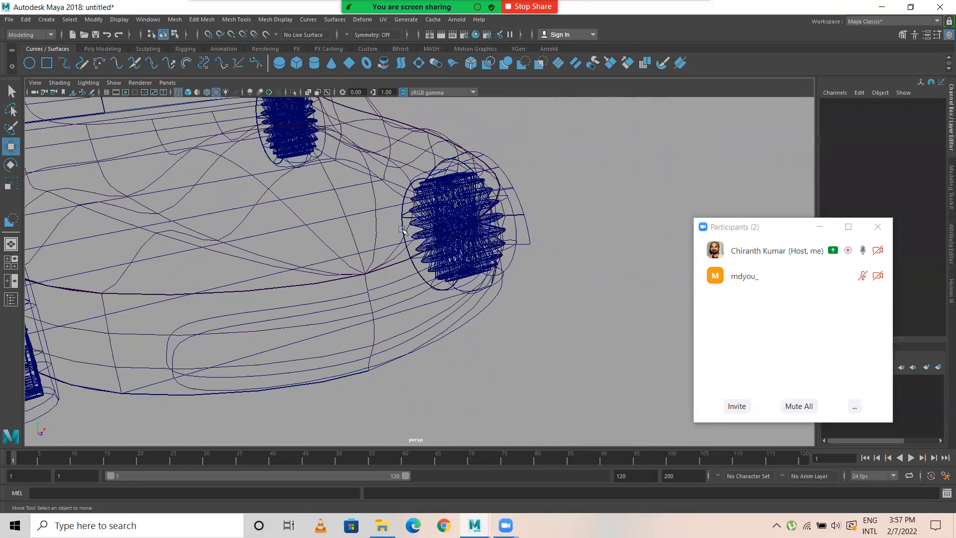
pyautogui.press('6')
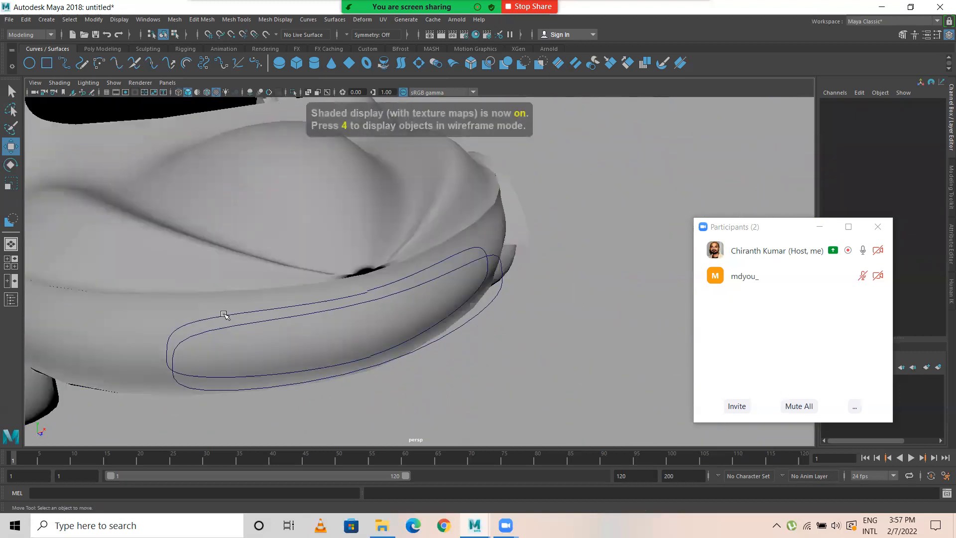
pyautogui.click(224, 314)
pyautogui.click(397, 283)
pyautogui.keyDown('alt'); pyautogui.moveTo(348, 305); pyautogui.dragTo(279, 304); pyautogui.keyUp('alt')
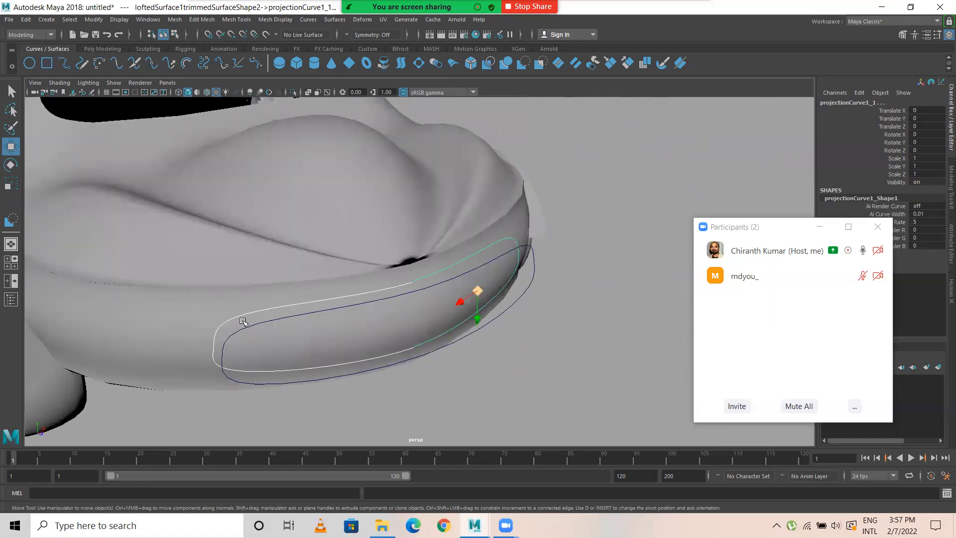
pyautogui.click(241, 314)
pyautogui.click(194, 314)
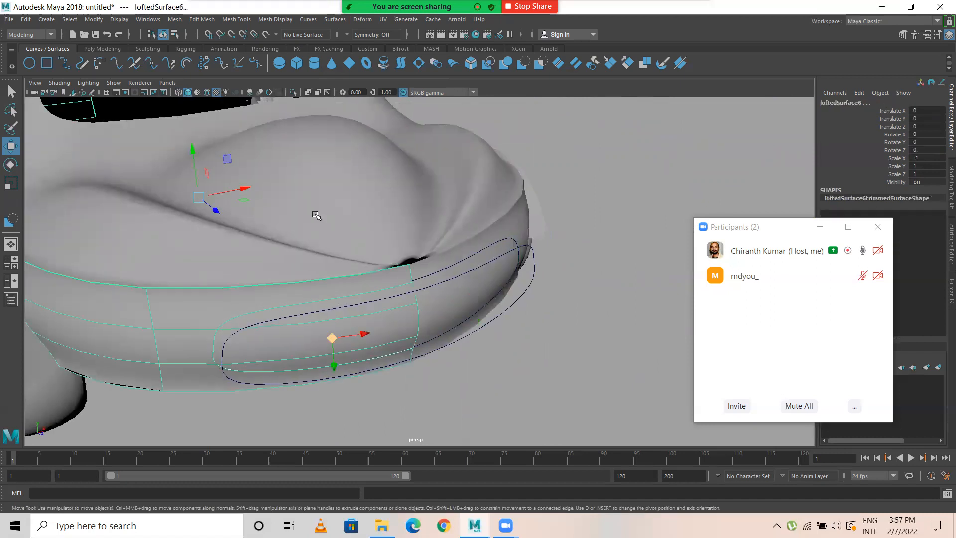
pyautogui.click(334, 20)
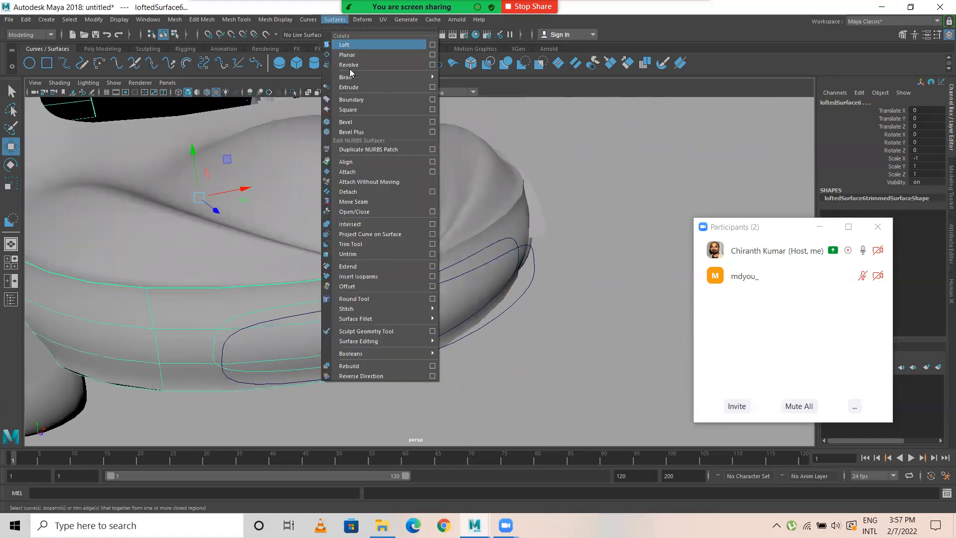
pyautogui.click(357, 245)
pyautogui.click(191, 313)
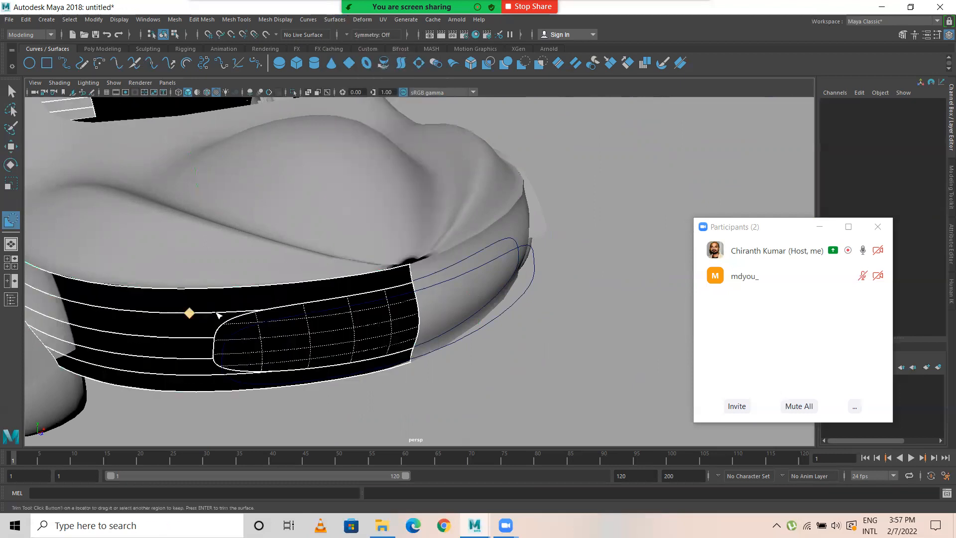
pyautogui.press('Return')
# Step: Trim the grille opening out of the original lower body half, keeping the surface outside the projected curve
pyautogui.click(454, 266)
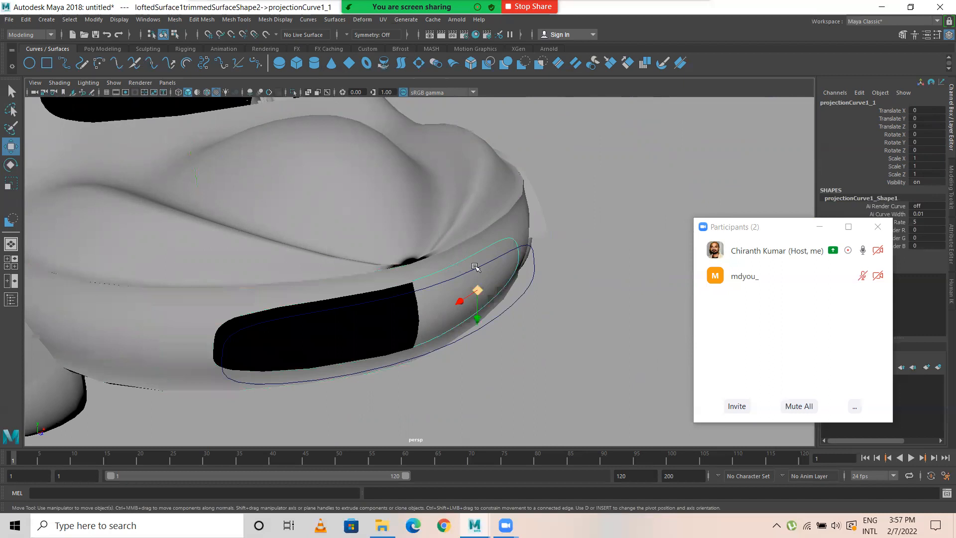
pyautogui.click(520, 228)
pyautogui.click(334, 20)
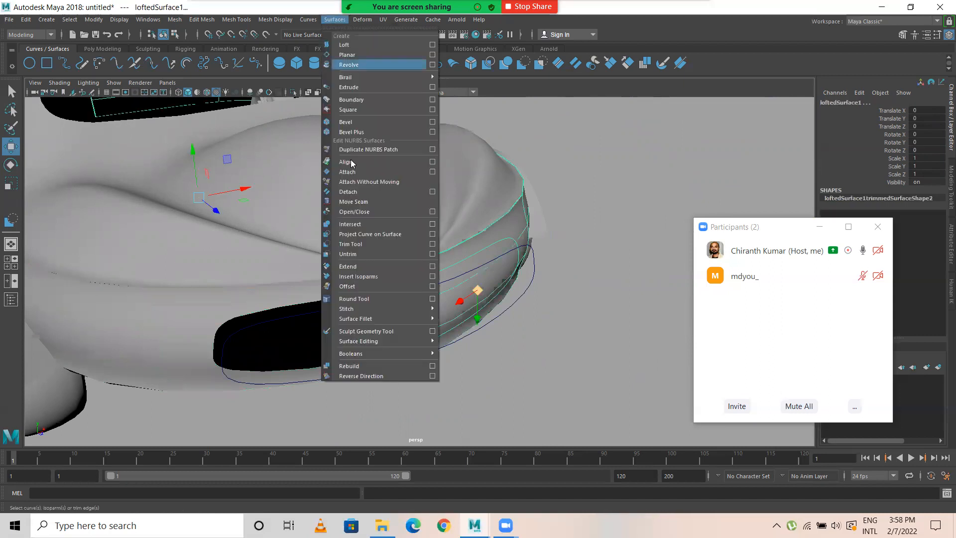
pyautogui.click(363, 247)
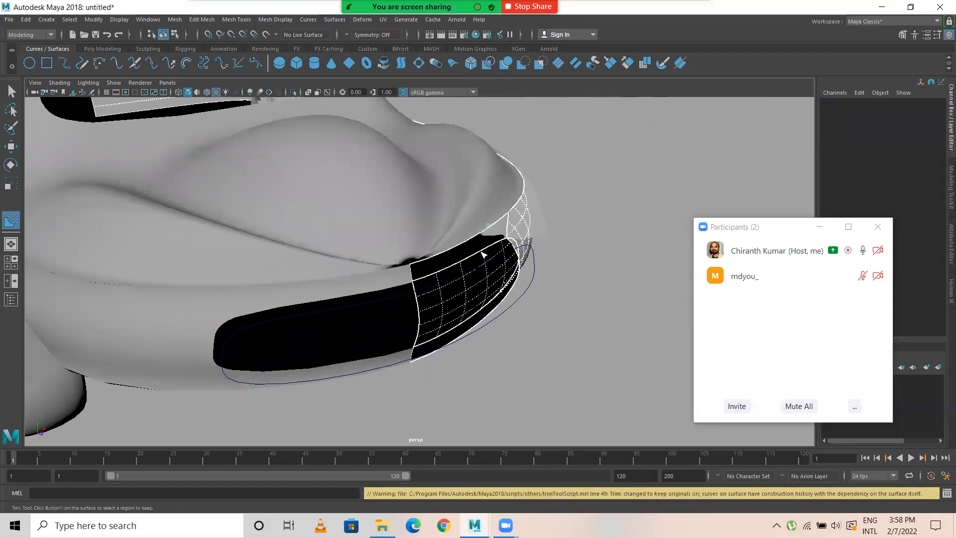
pyautogui.click(522, 234)
pyautogui.press('Return')
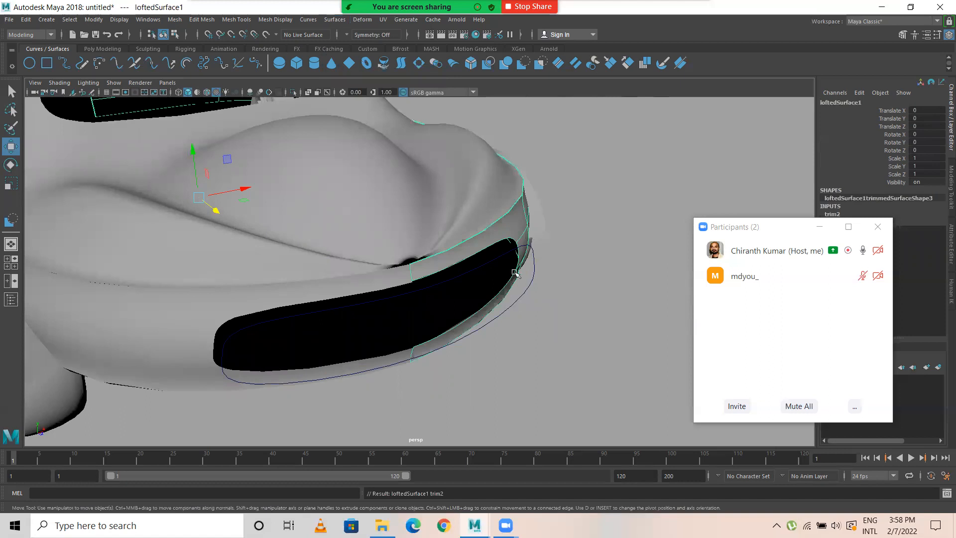
# Step: Delete the construction history of both trimmed lower body halves
pyautogui.click(266, 298)
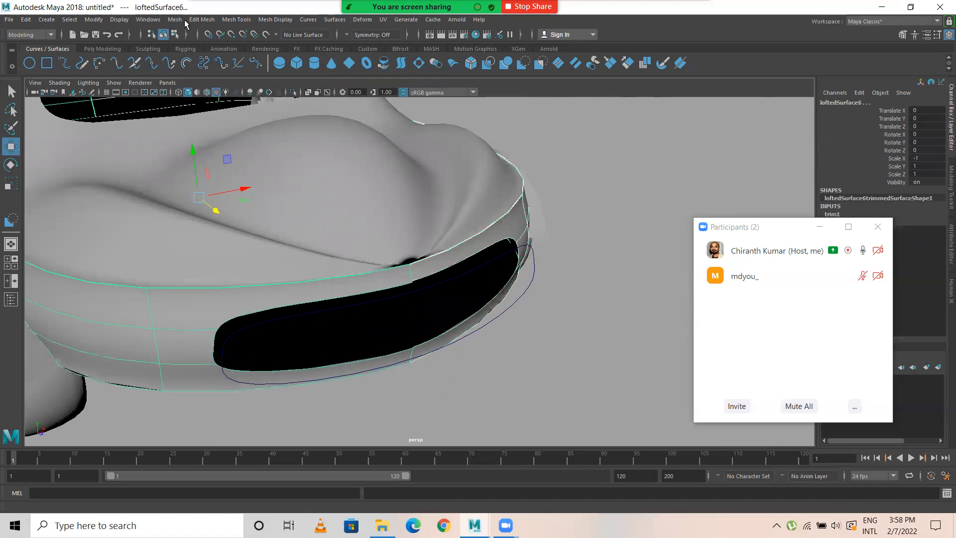
pyautogui.click(26, 20)
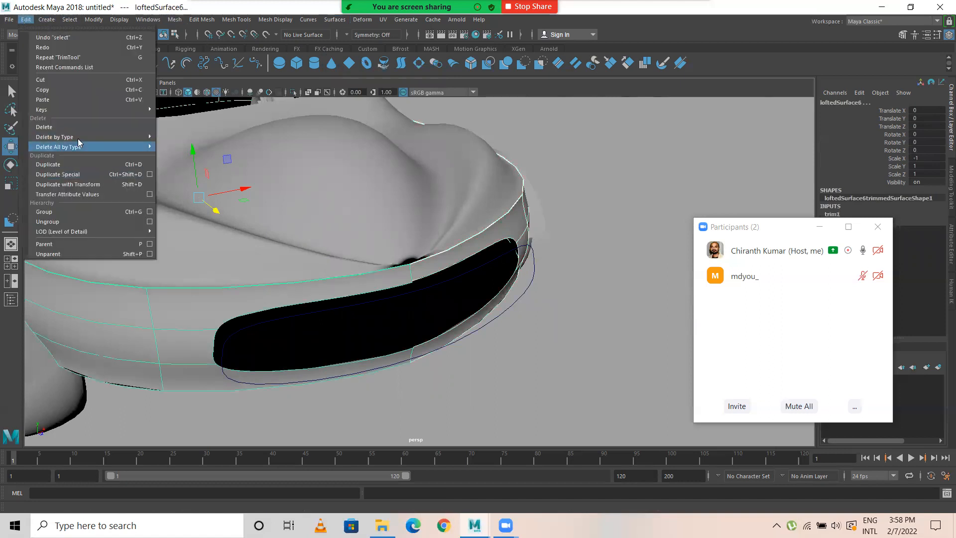
pyautogui.moveTo(99, 136)
pyautogui.click(177, 145)
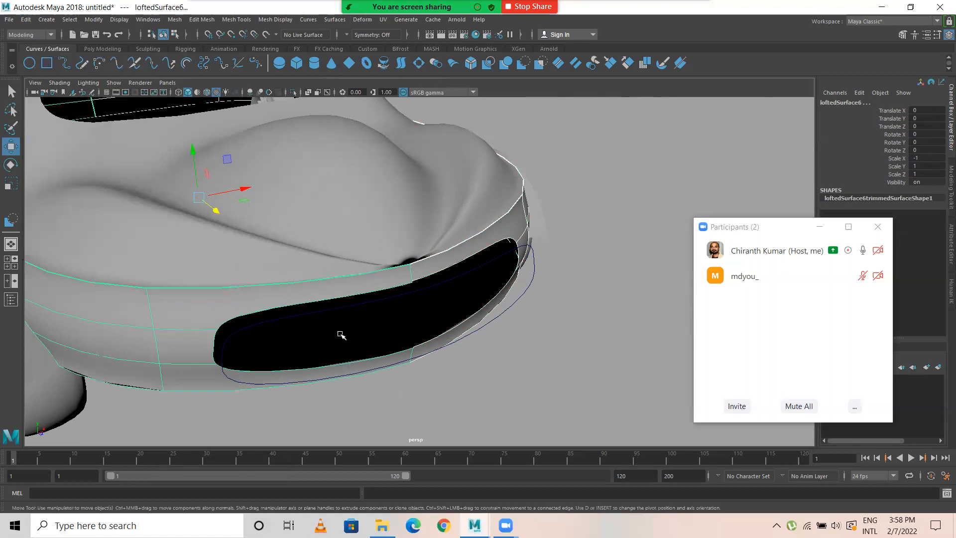
# Step: Delete the leftover NURBS circle in front of the grille opening
pyautogui.click(321, 313)
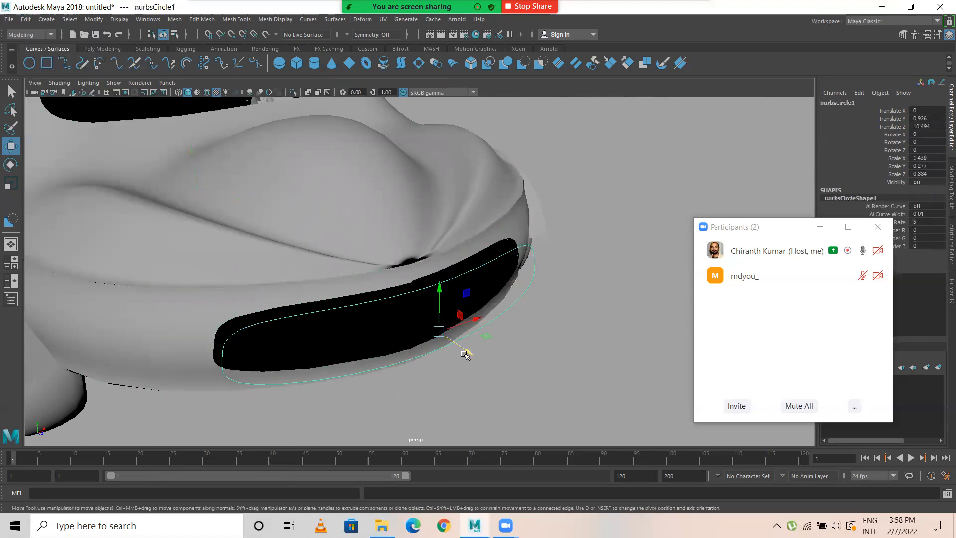
pyautogui.click(529, 327)
pyautogui.press('f')
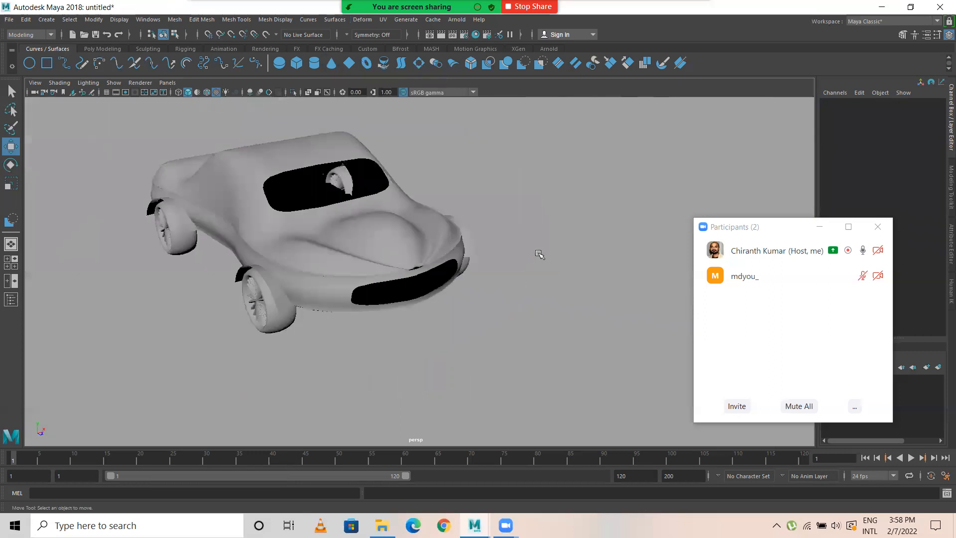
# Step: Duplicate the trim edge of the windshield opening as a separate curve with Duplicate Surface Curves
pyautogui.keyDown('alt'); pyautogui.moveTo(544, 248); pyautogui.dragTo(353, 211); pyautogui.keyUp('alt')
pyautogui.scroll(4, 352, 211)
pyautogui.keyDown('alt'); pyautogui.moveTo(279, 222); pyautogui.dragTo(279, 222, button='middle'); pyautogui.keyUp('alt')
pyautogui.keyDown('alt'); pyautogui.moveTo(280, 223); pyautogui.dragTo(287, 342); pyautogui.keyUp('alt')
pyautogui.scroll(6, 288, 342)
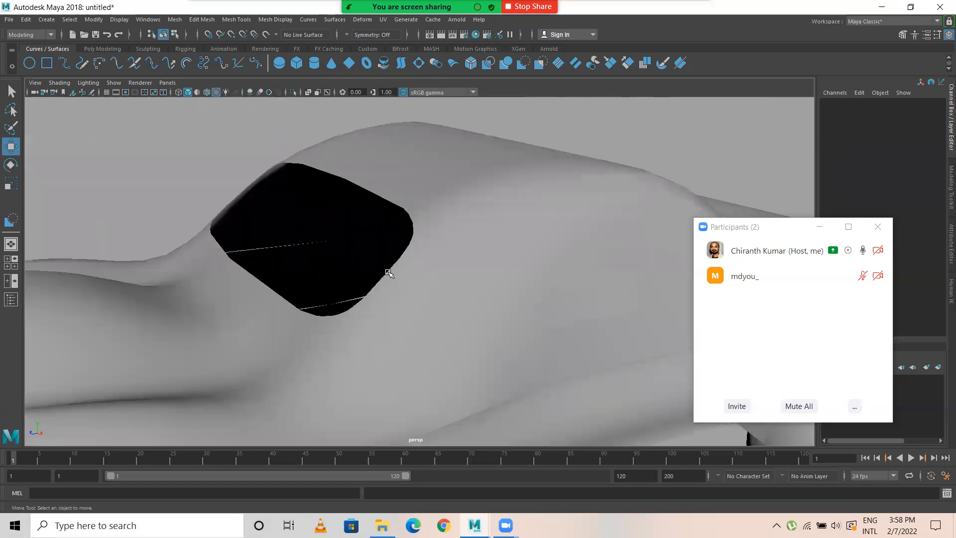
pyautogui.click(350, 202)
pyautogui.scroll(5, 297, 263)
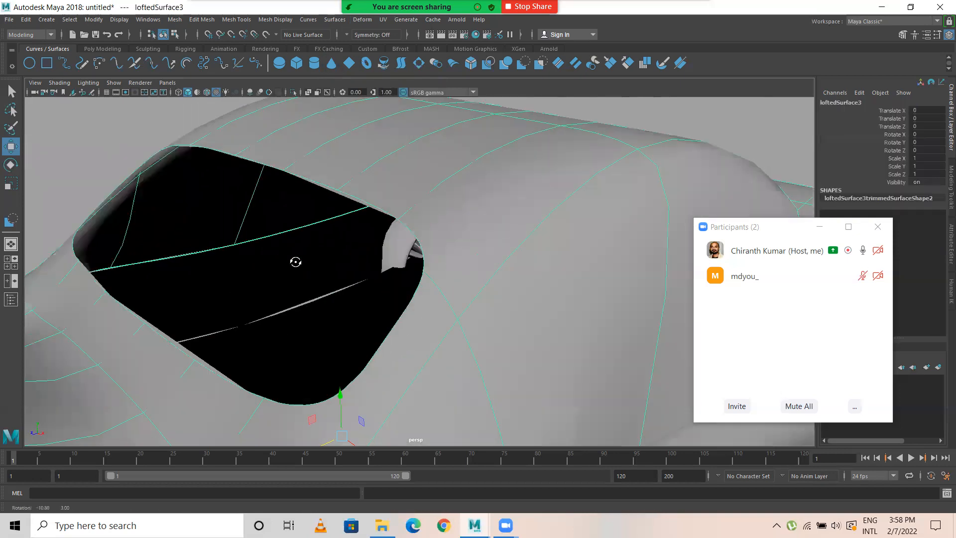
pyautogui.moveTo(273, 185); pyautogui.dragTo(222, 170, button='right')
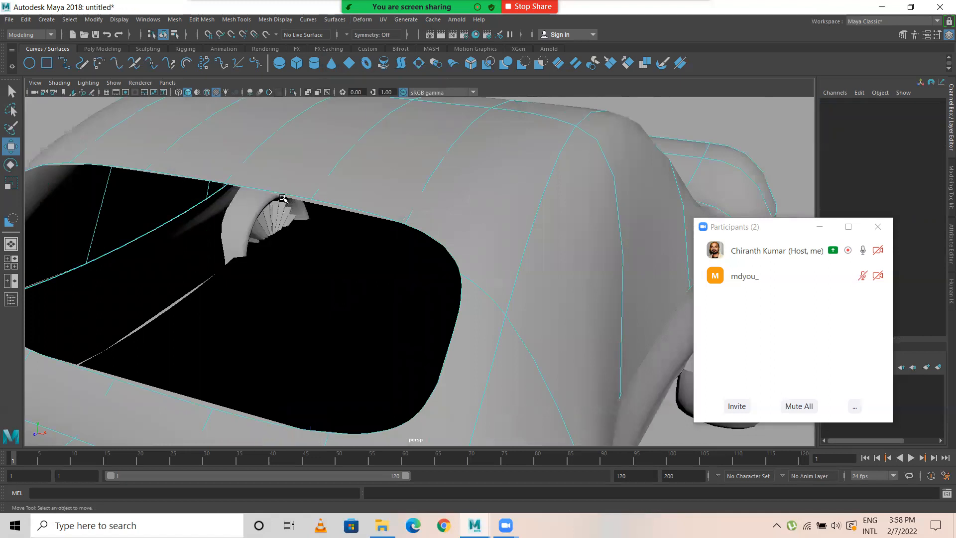
pyautogui.click(279, 190)
pyautogui.keyDown('alt'); pyautogui.moveTo(332, 199); pyautogui.dragTo(248, 305); pyautogui.keyUp('alt')
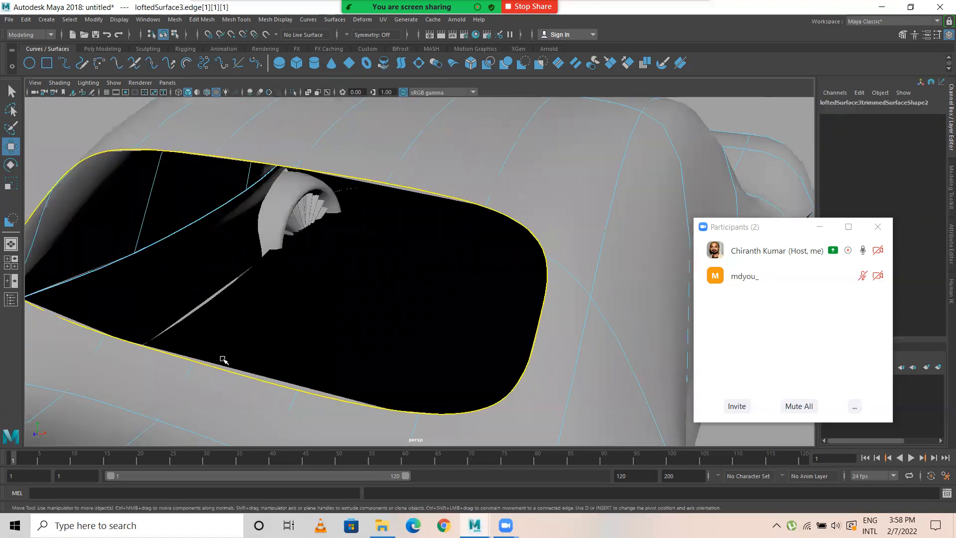
pyautogui.keyDown('alt'); pyautogui.moveTo(347, 278); pyautogui.dragTo(317, 214); pyautogui.keyUp('alt')
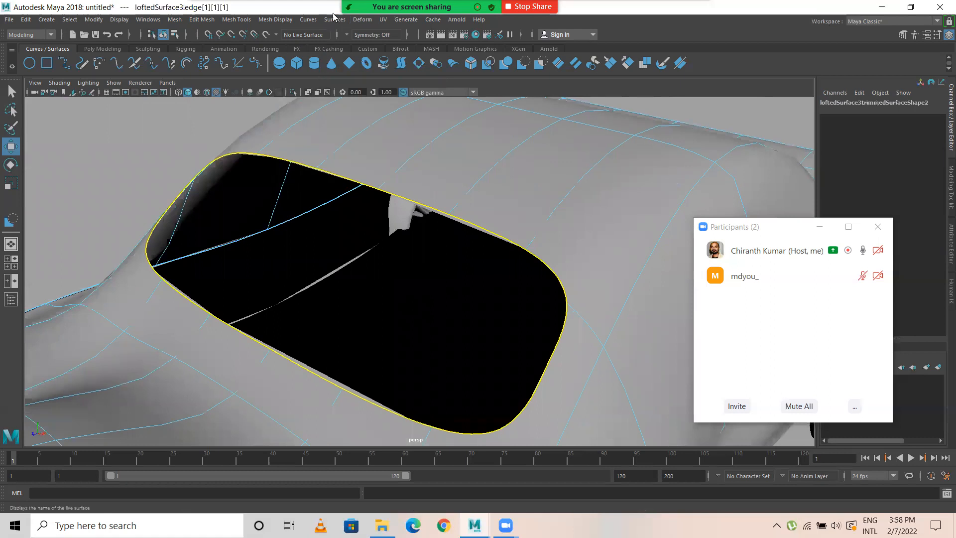
pyautogui.click(311, 20)
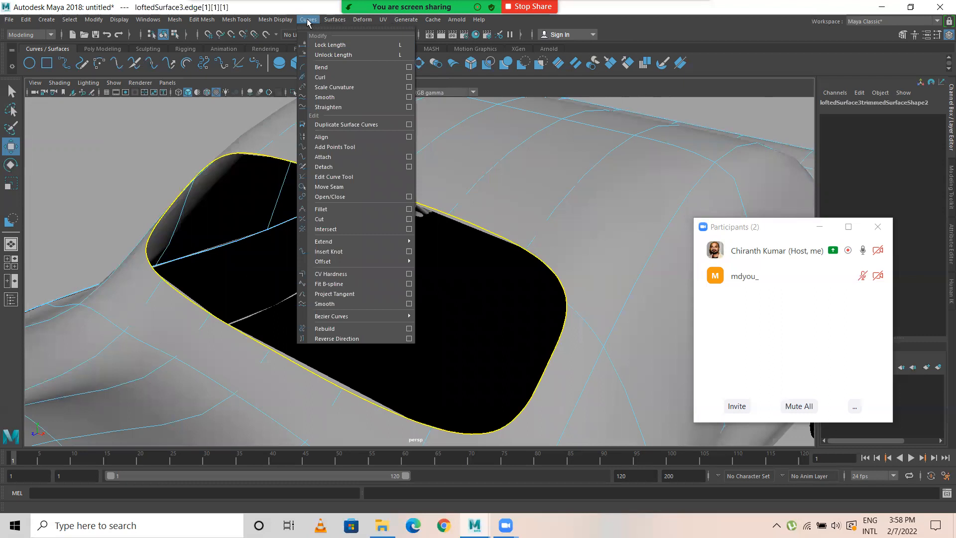
pyautogui.click(344, 124)
# Step: Move the duplicated windshield curve slightly inward to Translate Y -0.077 and Translate Z -0.224
pyautogui.keyDown('alt'); pyautogui.moveTo(452, 360); pyautogui.dragTo(413, 363); pyautogui.keyUp('alt')
pyautogui.keyDown('alt'); pyautogui.moveTo(430, 367); pyautogui.dragTo(410, 311, button='middle'); pyautogui.keyUp('alt')
pyautogui.moveTo(395, 357)
pyautogui.mouseDown()
pyautogui.moveTo(404, 355)
pyautogui.moveTo(393, 352)
pyautogui.mouseUp()
pyautogui.moveTo(456, 301); pyautogui.dragTo(454, 315)
pyautogui.keyDown('alt'); pyautogui.moveTo(353, 292); pyautogui.dragTo(533, 309); pyautogui.keyUp('alt')
pyautogui.keyDown('alt'); pyautogui.moveTo(305, 218); pyautogui.dragTo(387, 206, button='right'); pyautogui.keyUp('alt')
pyautogui.keyDown('alt'); pyautogui.moveTo(387, 206); pyautogui.dragTo(263, 175); pyautogui.keyUp('alt')
# Step: Loft a rim surface between the duplicated curve and the windshield opening's trim edge
pyautogui.click(269, 143)
pyautogui.moveTo(268, 141); pyautogui.dragTo(221, 139, button='right')
pyautogui.click(196, 169)
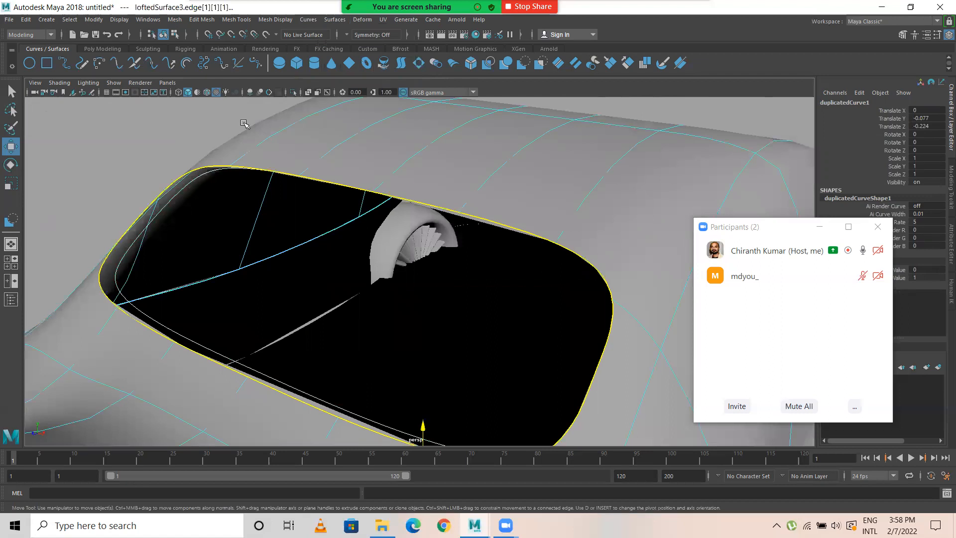
pyautogui.click(335, 19)
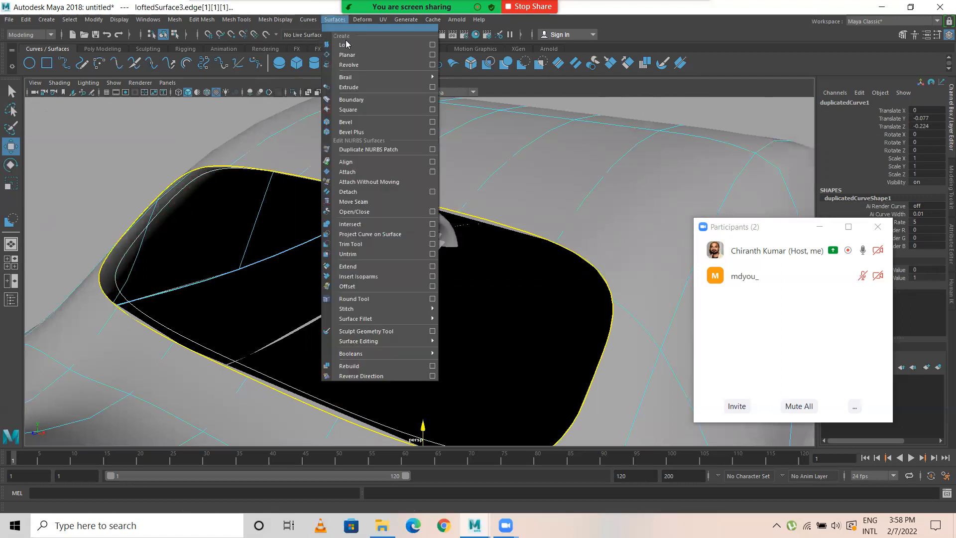
pyautogui.click(344, 40)
# Step: Set the windshield rim loft's Section Spans to 2
pyautogui.scroll(-1, 409, 229)
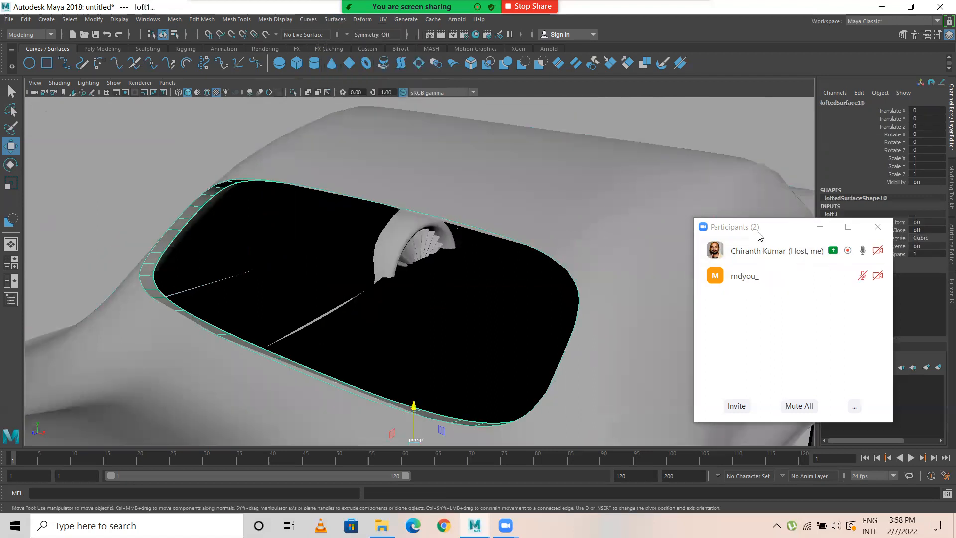
pyautogui.moveTo(777, 227); pyautogui.dragTo(708, 221)
pyautogui.click(889, 254)
pyautogui.moveTo(108, 158); pyautogui.dragTo(115, 158, button='middle')
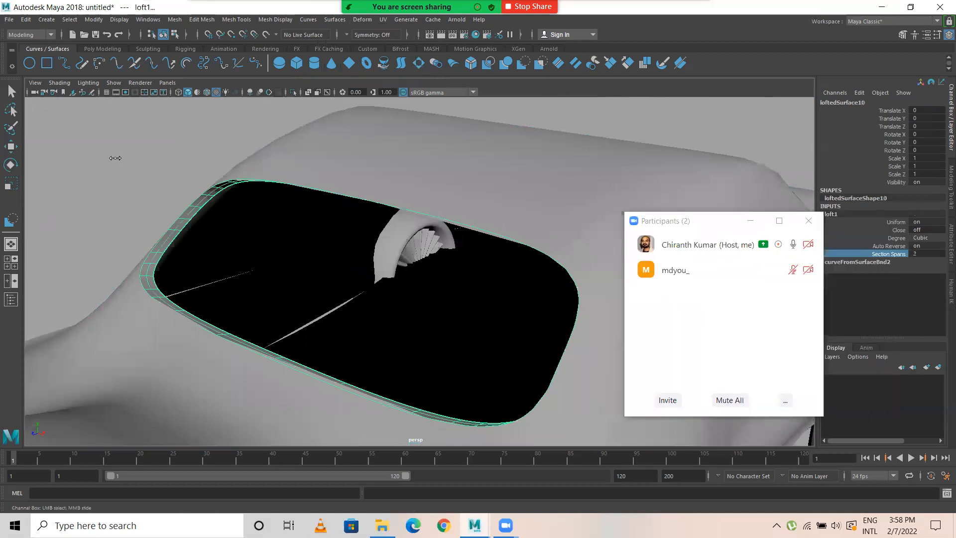
# Step: Select the middle hull row of control vertices on the windshield rim loft and scale it down slightly in Y and X
pyautogui.scroll(4, 183, 234)
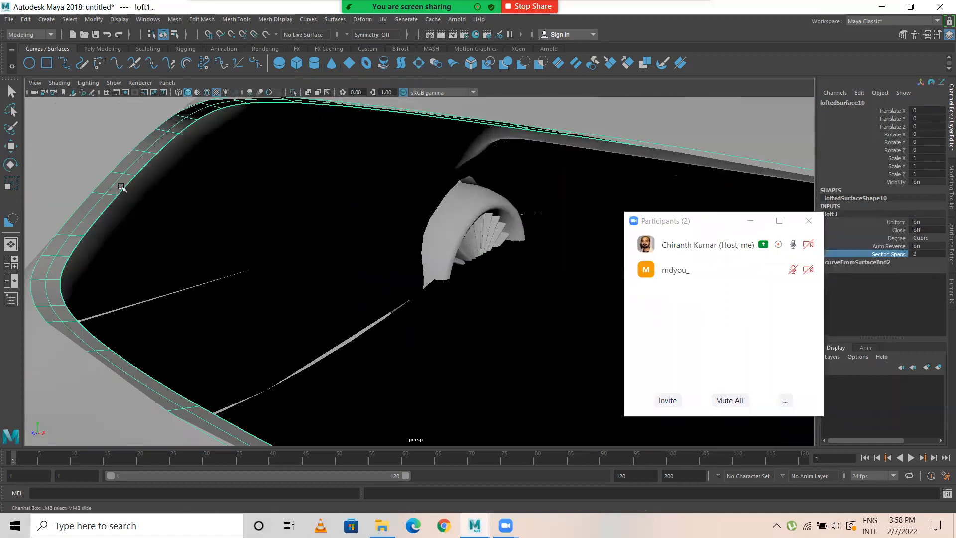
pyautogui.rightClick(118, 185)
pyautogui.click(160, 183)
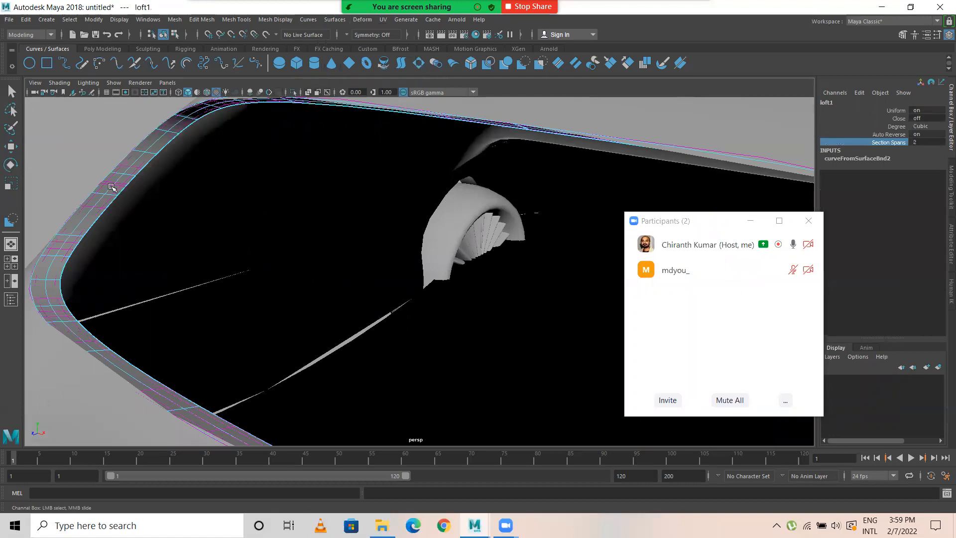
pyautogui.click(112, 187)
pyautogui.press('w')
pyautogui.keyDown('alt'); pyautogui.moveTo(156, 211); pyautogui.dragTo(337, 277); pyautogui.keyUp('alt')
pyautogui.press('r')
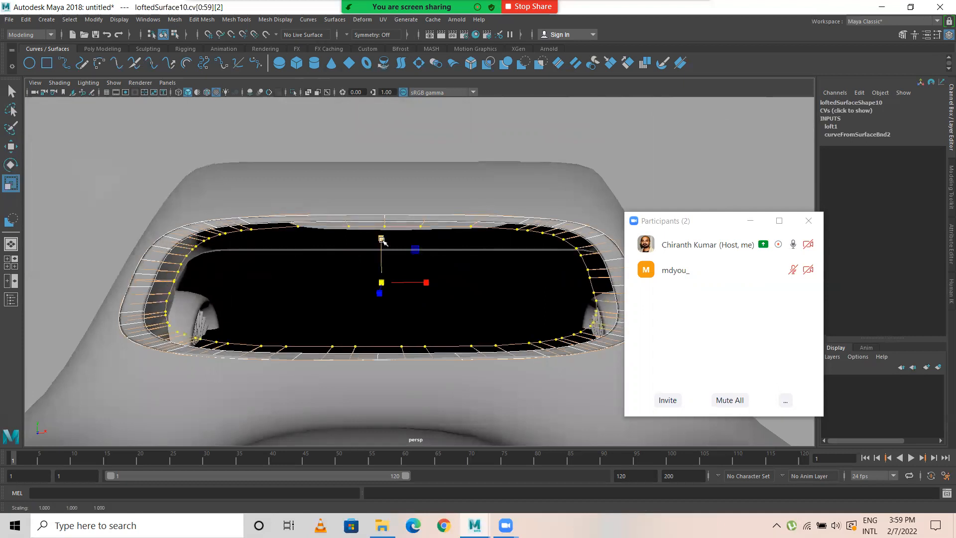
pyautogui.moveTo(382, 239); pyautogui.dragTo(383, 250)
pyautogui.moveTo(427, 282); pyautogui.dragTo(426, 280)
pyautogui.moveTo(389, 228); pyautogui.dragTo(419, 200, button='right')
pyautogui.click(421, 135)
# Step: Inspect the windshield rim and the whole car body from several angles
pyautogui.keyDown('alt'); pyautogui.moveTo(450, 237); pyautogui.dragTo(340, 257); pyautogui.keyUp('alt')
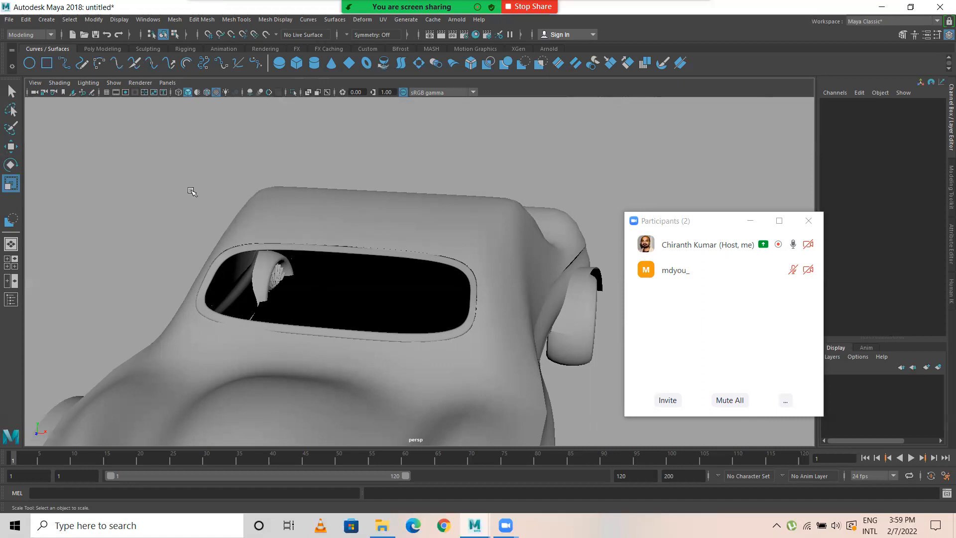
pyautogui.keyDown('alt'); pyautogui.moveTo(341, 250); pyautogui.dragTo(49, 160); pyautogui.keyUp('alt')
pyautogui.keyDown('alt'); pyautogui.moveTo(339, 172); pyautogui.dragTo(174, 244); pyautogui.keyUp('alt')
pyautogui.keyDown('alt'); pyautogui.moveTo(388, 170); pyautogui.dragTo(367, 247); pyautogui.keyUp('alt')
pyautogui.keyDown('alt'); pyautogui.moveTo(294, 233); pyautogui.dragTo(401, 227); pyautogui.keyUp('alt')
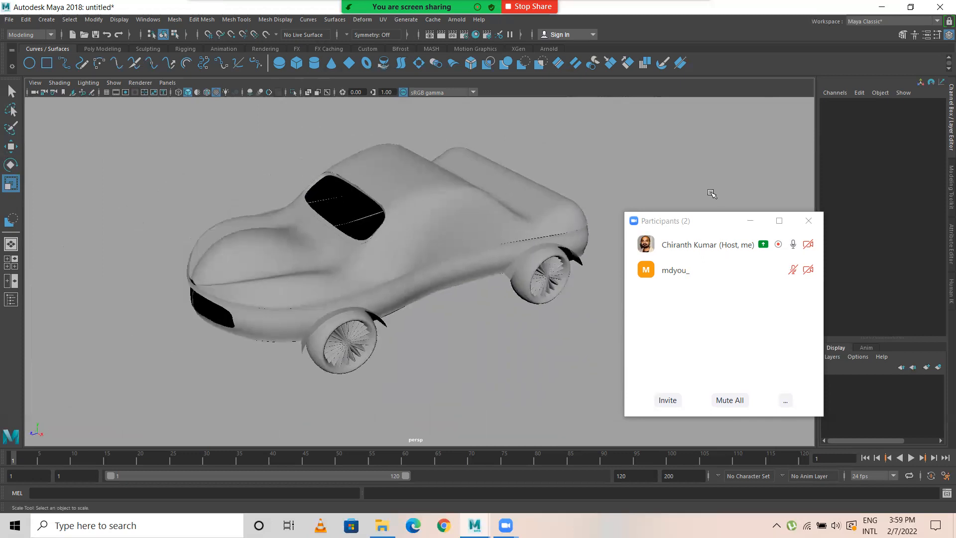
pyautogui.keyDown('alt'); pyautogui.moveTo(524, 228); pyautogui.dragTo(425, 249); pyautogui.keyUp('alt')
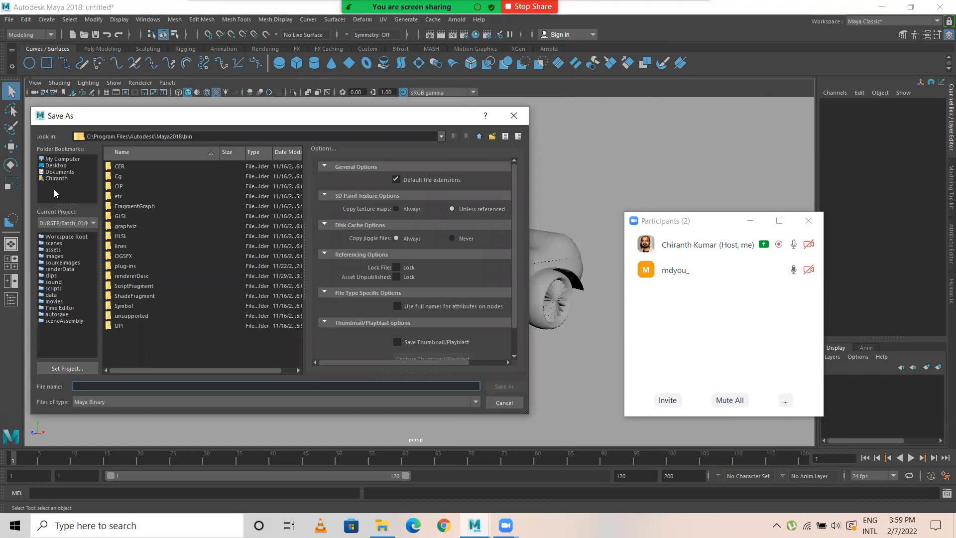
# Step: Browse to the D:\RSTP folder as the location for saving the scene
pyautogui.click(59, 159)
pyautogui.click(124, 167)
pyautogui.doubleClick(124, 167)
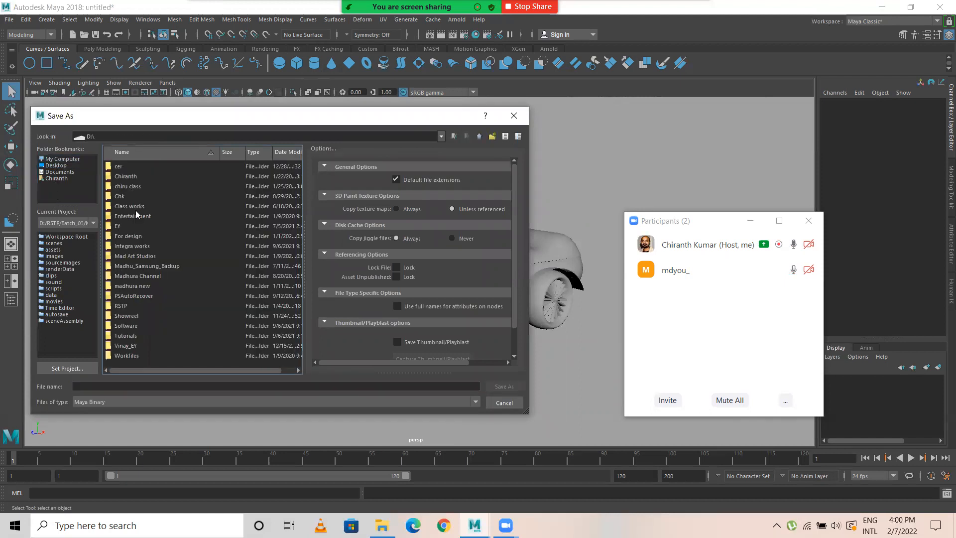
pyautogui.doubleClick(132, 301)
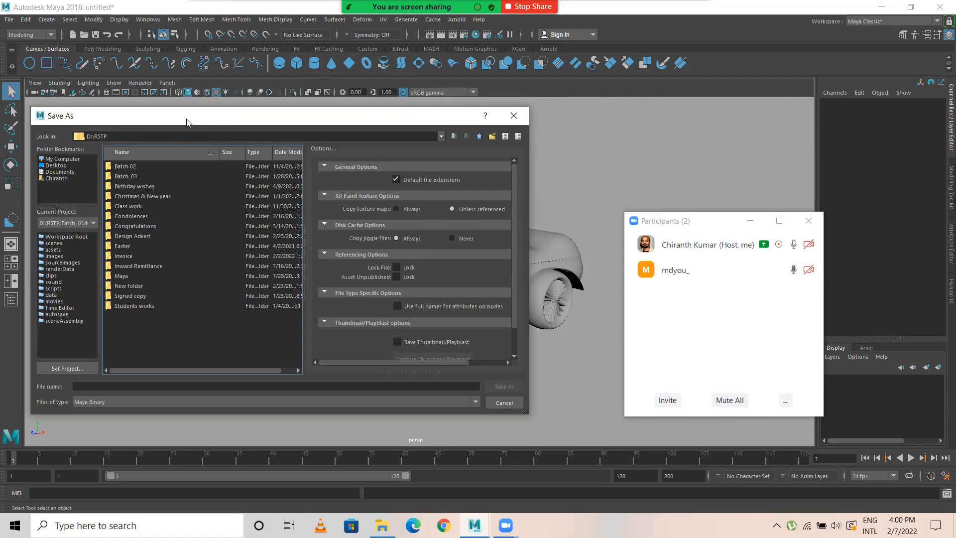
pyautogui.moveTo(202, 120); pyautogui.dragTo(342, 382)
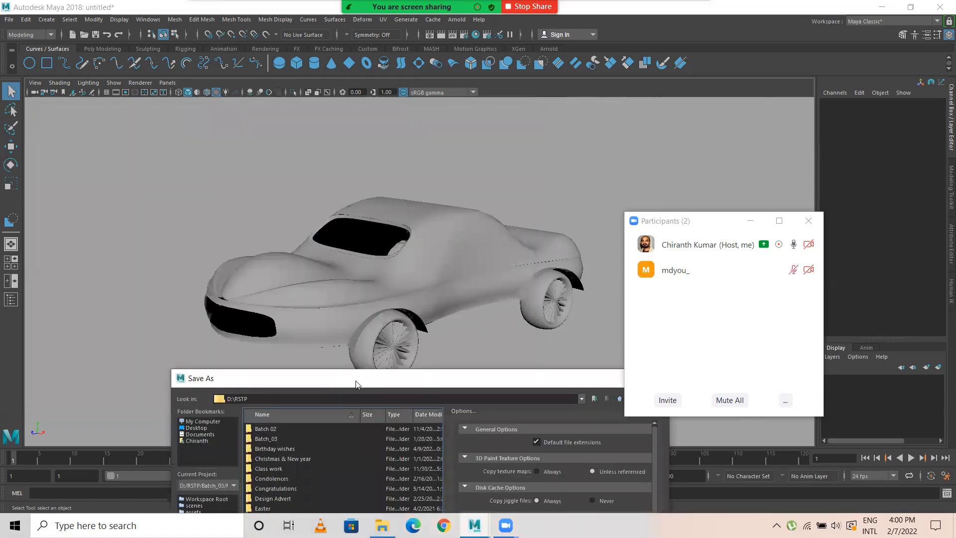
pyautogui.moveTo(355, 383); pyautogui.dragTo(351, 370)
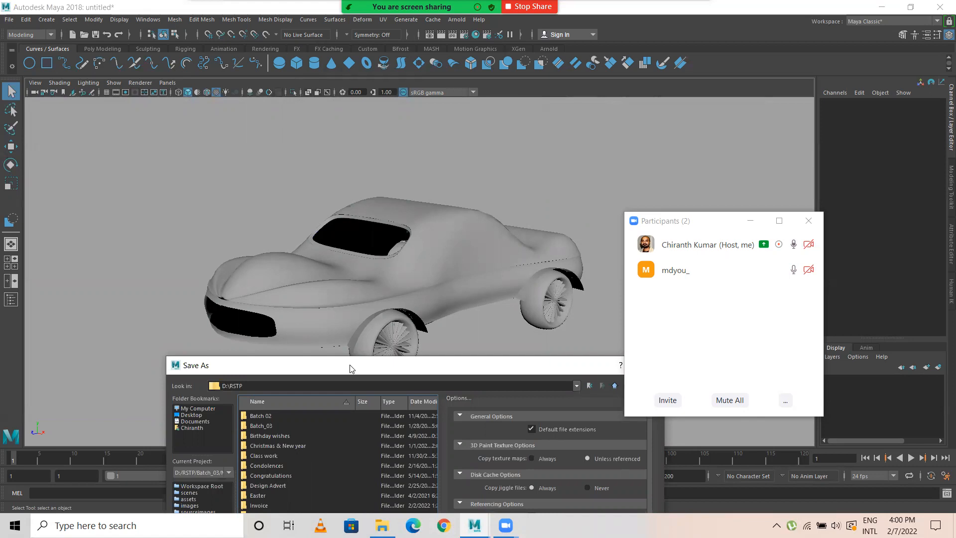
pyautogui.moveTo(352, 368); pyautogui.dragTo(282, 156)
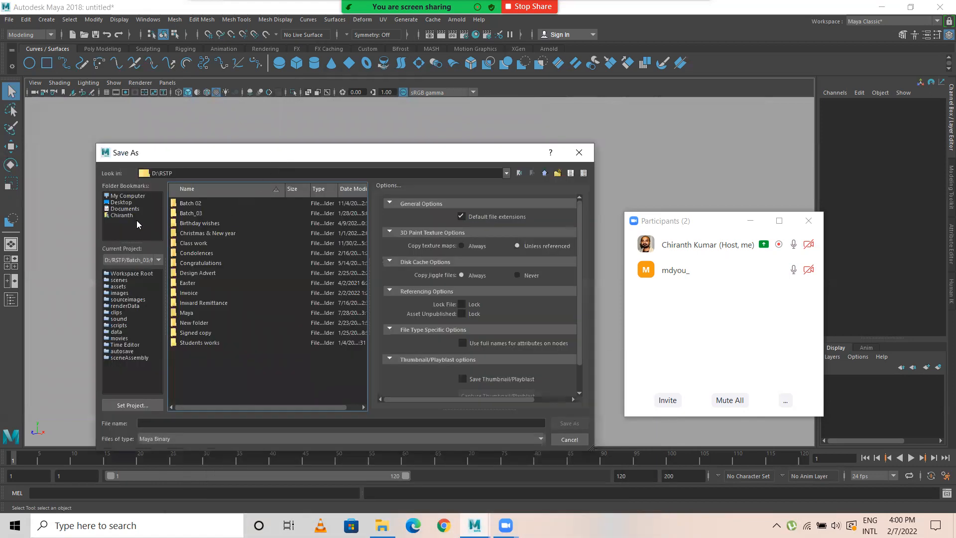
# Step: Save the scene as Car in Maya Binary format in the Batch_03\Maya folder
pyautogui.doubleClick(191, 213)
pyautogui.click(188, 224)
pyautogui.doubleClick(188, 225)
pyautogui.click(195, 422)
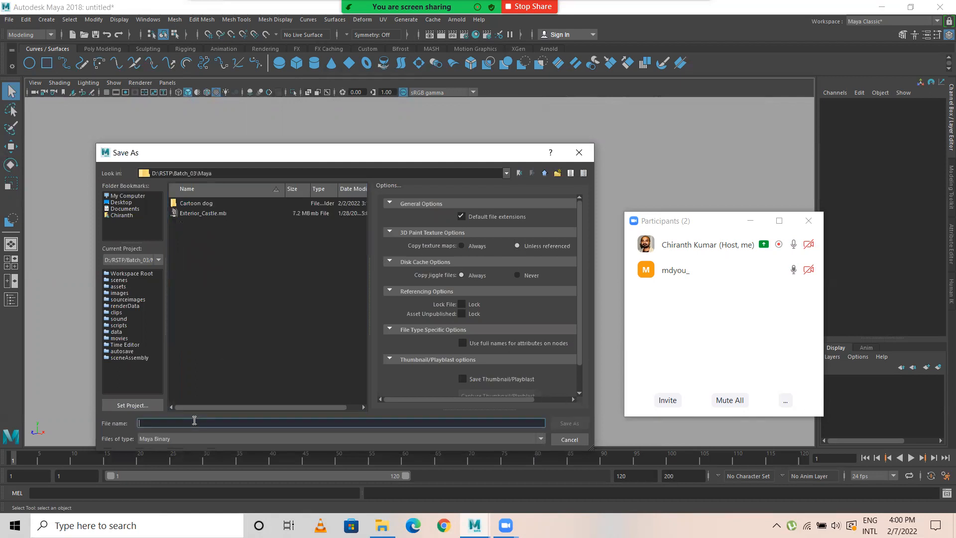
pyautogui.write('C')
pyautogui.press('Return')
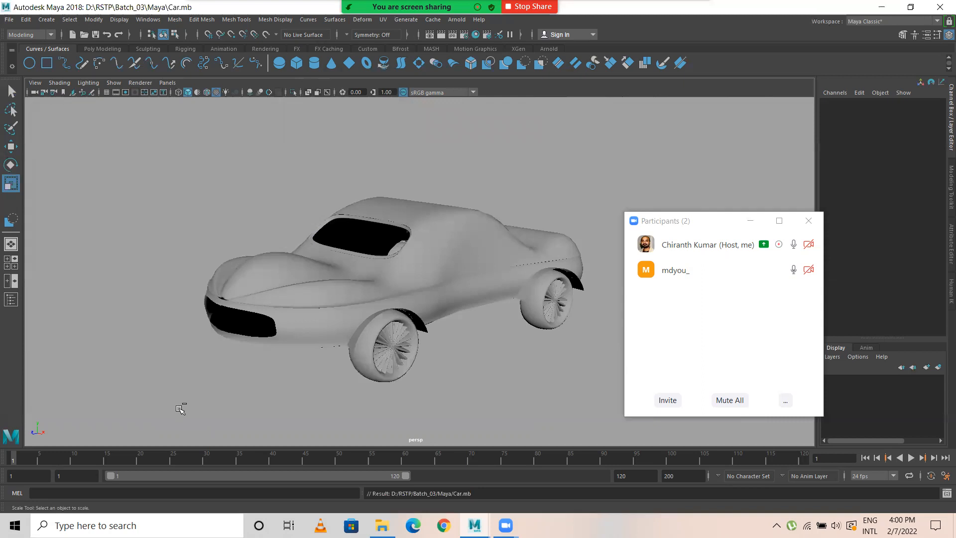
pyautogui.hotkey('ctrl', 's')
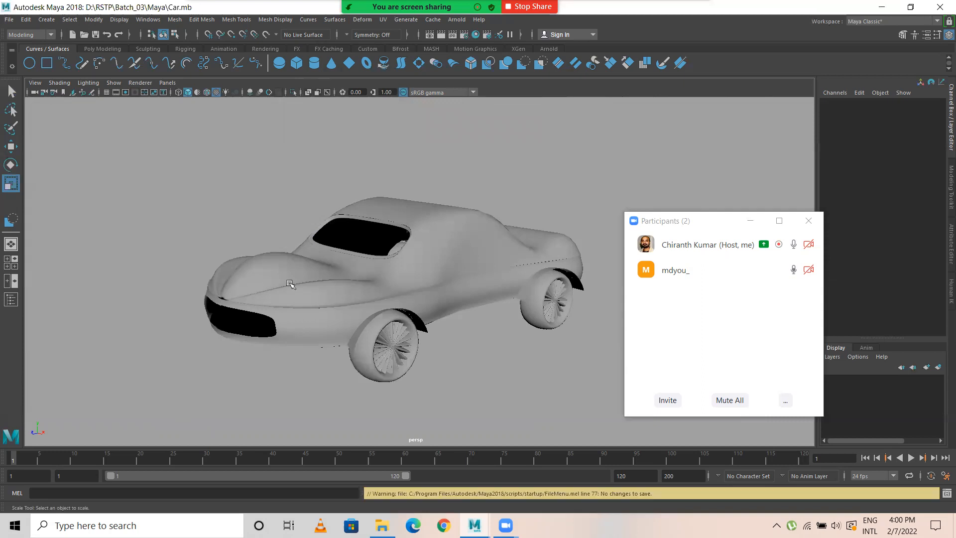
# Step: Examine the hood, front grille opening, windshield rim and front wheel arch from several front and side angles
pyautogui.keyDown('alt'); pyautogui.moveTo(309, 296); pyautogui.dragTo(287, 290); pyautogui.keyUp('alt')
pyautogui.keyDown('alt'); pyautogui.moveTo(291, 303); pyautogui.dragTo(358, 295, button='right'); pyautogui.keyUp('alt')
pyautogui.keyDown('alt'); pyautogui.moveTo(359, 295); pyautogui.dragTo(288, 308); pyautogui.keyUp('alt')
pyautogui.keyDown('alt'); pyautogui.moveTo(278, 293); pyautogui.dragTo(401, 296, button='right'); pyautogui.keyUp('alt')
pyautogui.moveTo(330, 280)
pyautogui.keyDown('alt'); pyautogui.mouseDown()
pyautogui.moveTo(369, 282)
pyautogui.moveTo(297, 282)
pyautogui.moveTo(334, 280)
pyautogui.mouseUp(); pyautogui.keyUp('alt')
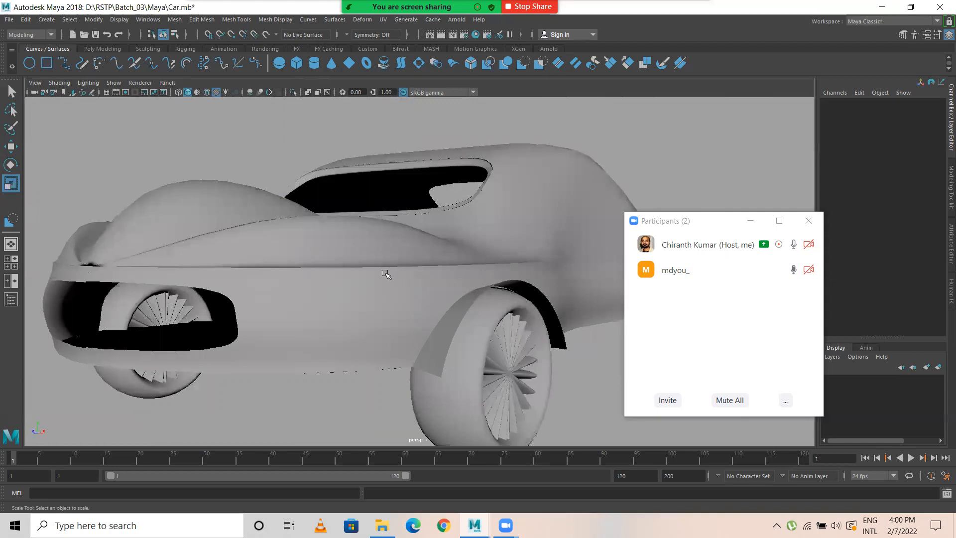
pyautogui.keyDown('alt'); pyautogui.moveTo(386, 274); pyautogui.dragTo(369, 294, button='middle'); pyautogui.keyUp('alt')
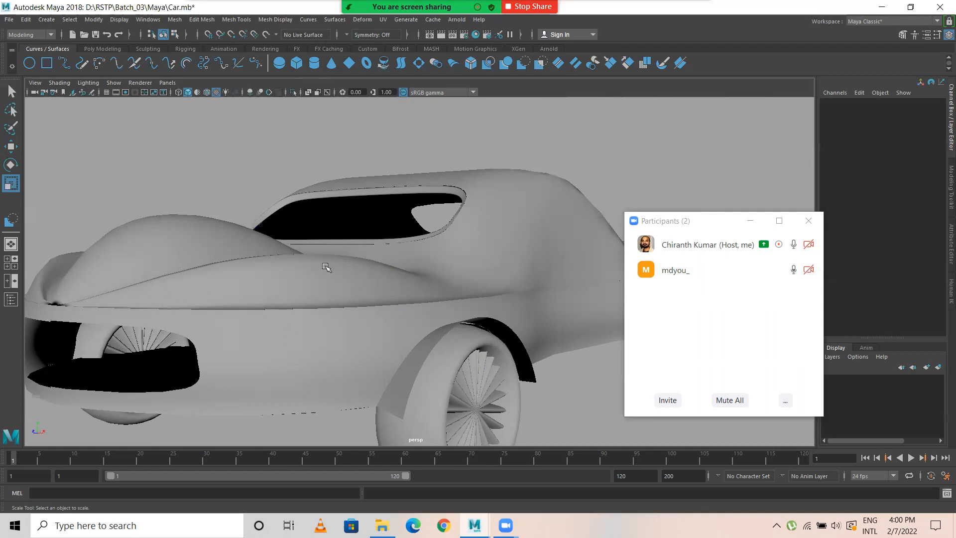
pyautogui.click(257, 267)
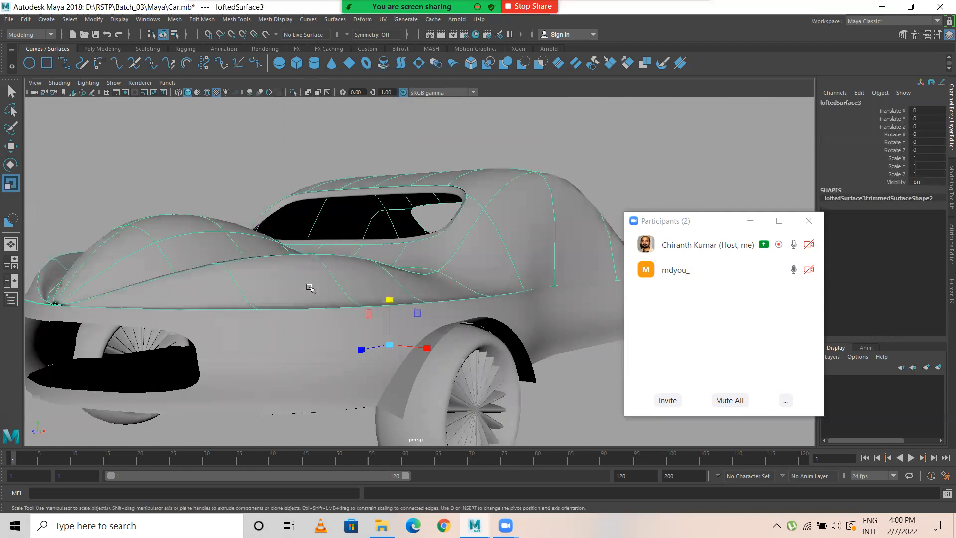
pyautogui.click(219, 181)
pyautogui.keyDown('alt'); pyautogui.moveTo(368, 237); pyautogui.dragTo(327, 277); pyautogui.keyUp('alt')
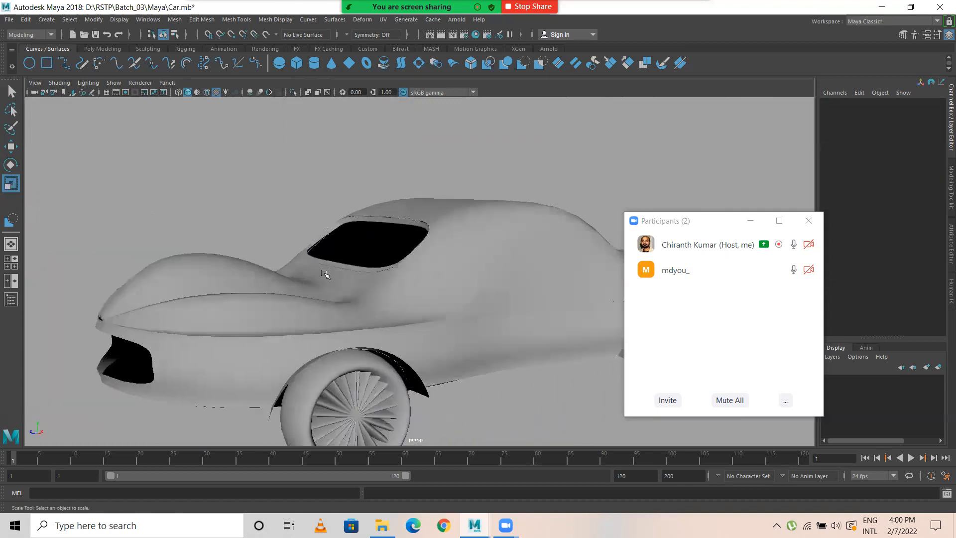